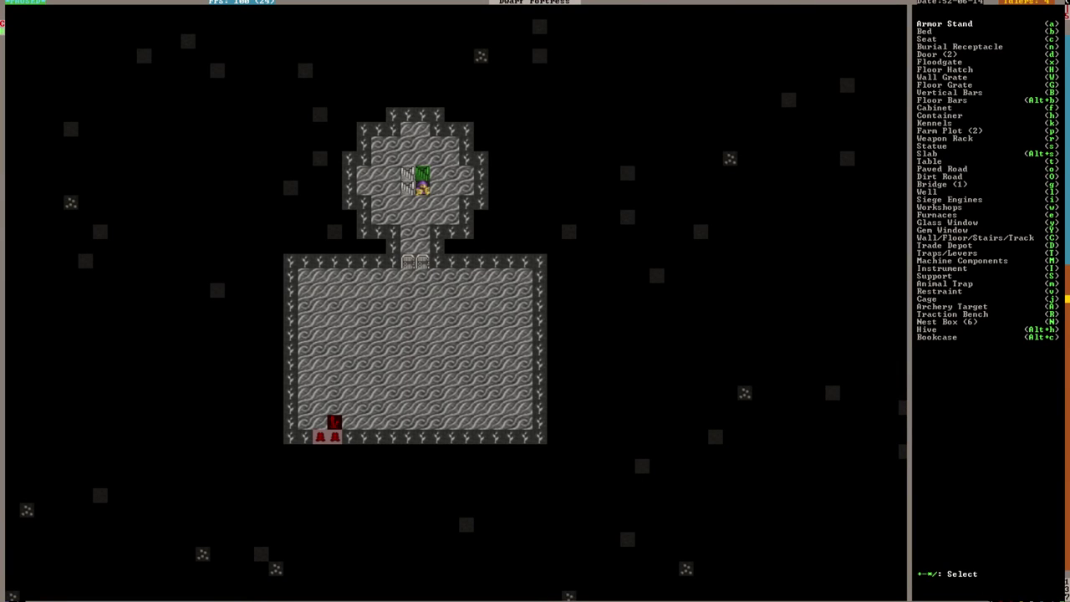
Browse up through the fortress levels to the surface and close the building list
{"action": "key", "text": "shift+less"}
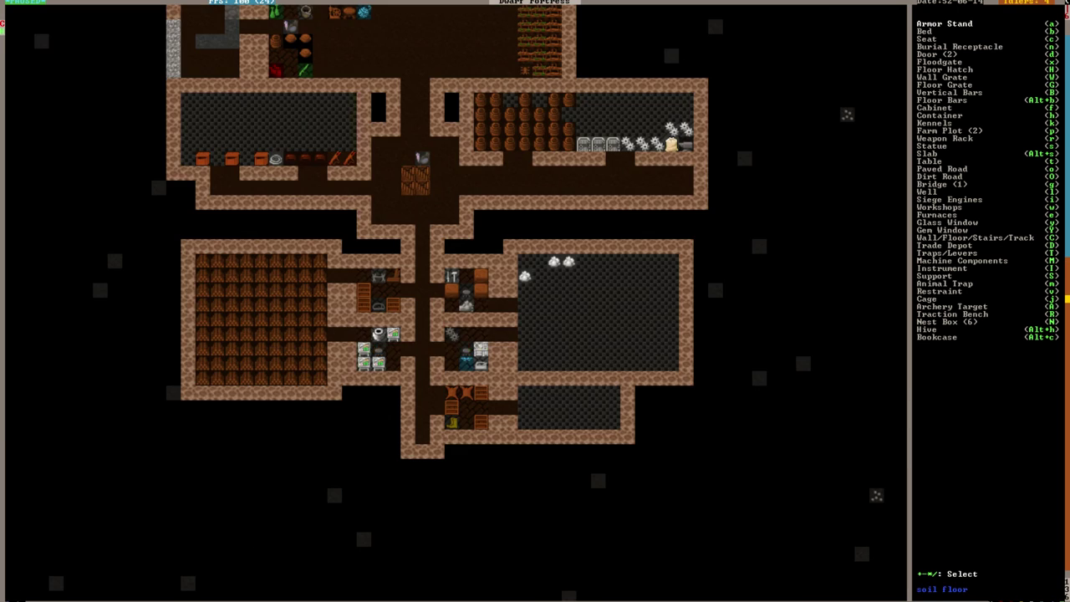
{"action": "key", "text": "shift+less"}
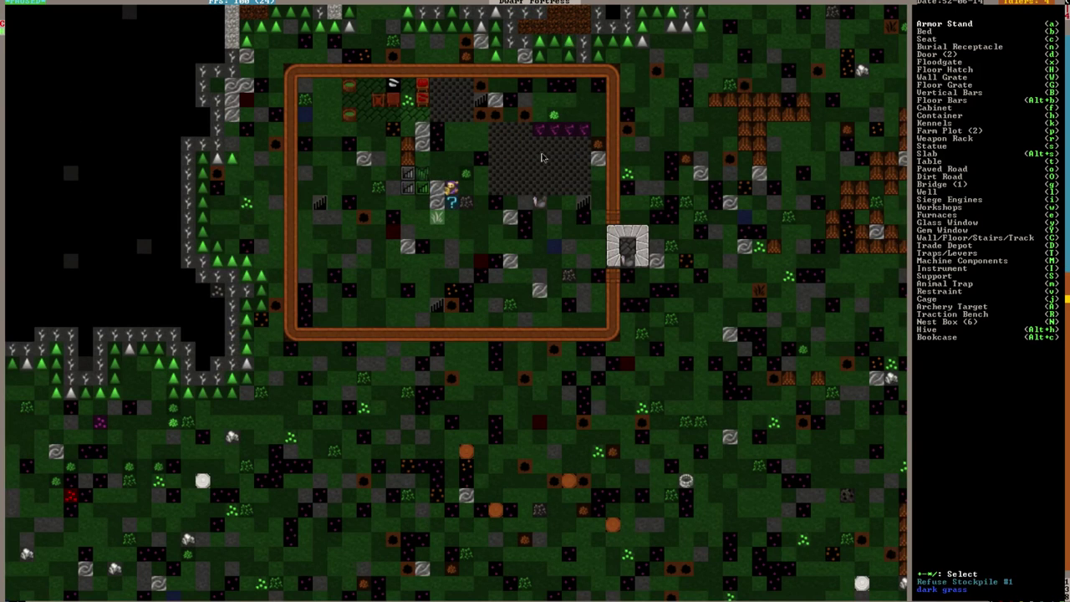
{"action": "key", "text": "Escape"}
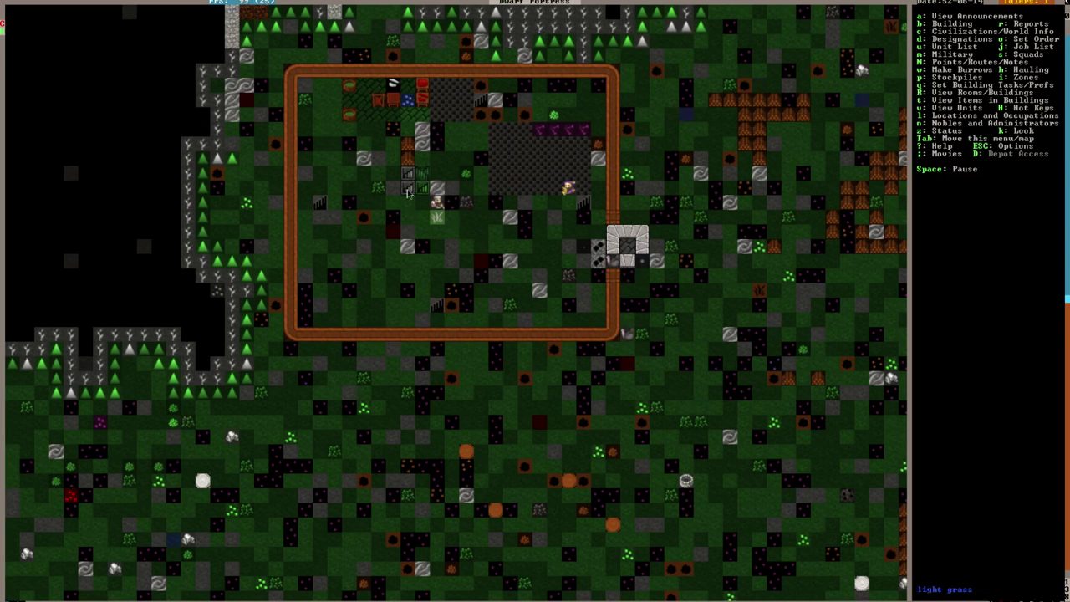
{"action": "scroll", "coordinate": [474, 215], "scroll_direction": "down", "scroll_amount": 1}
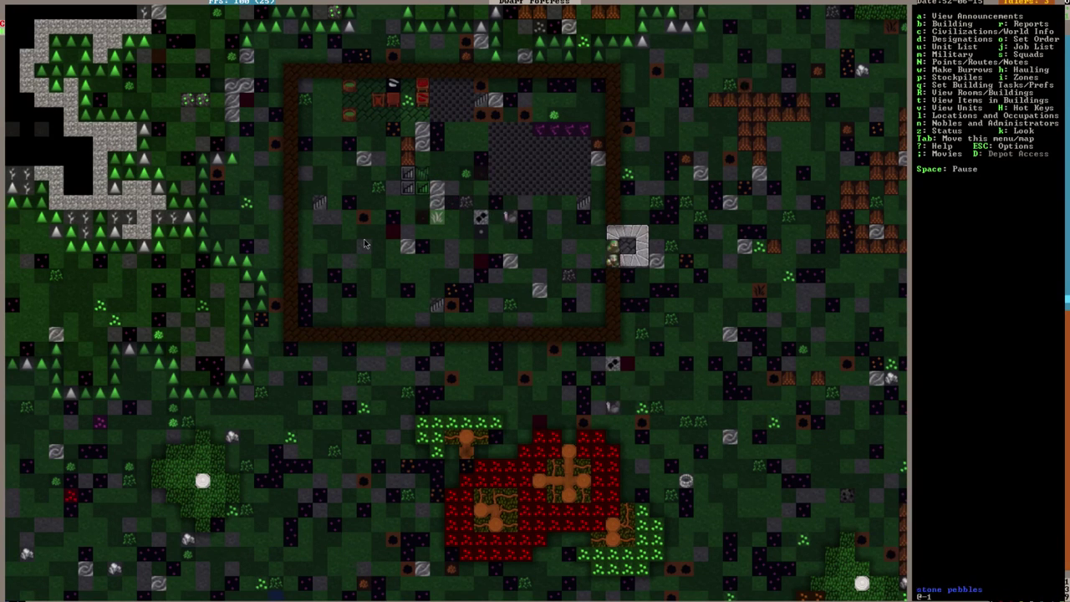
{"action": "scroll", "coordinate": [364, 326], "scroll_direction": "up", "scroll_amount": 1}
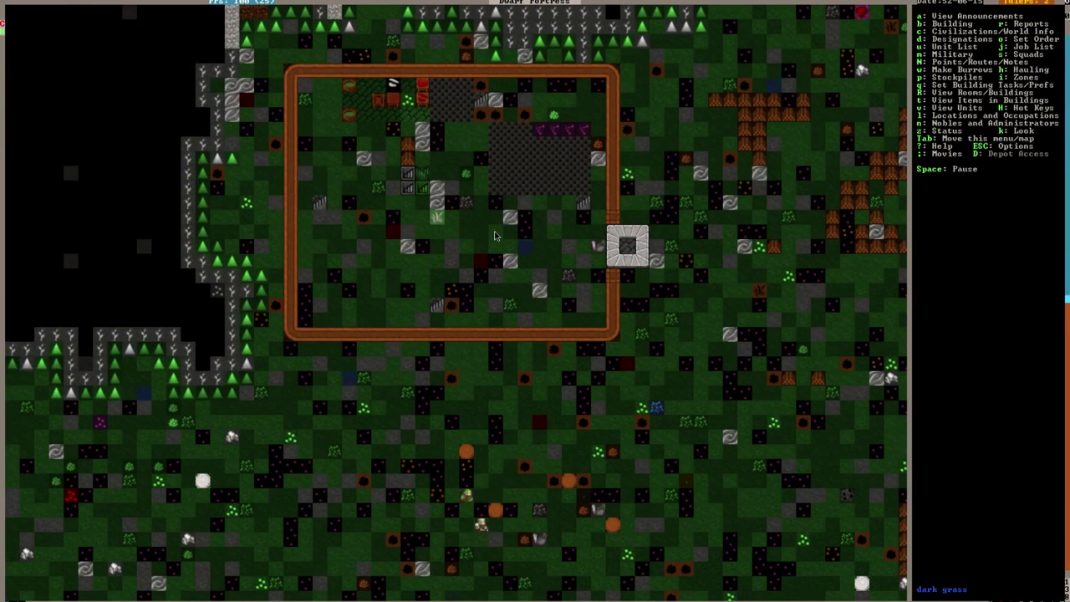
{"action": "scroll", "coordinate": [495, 236], "scroll_direction": "down", "scroll_amount": 1}
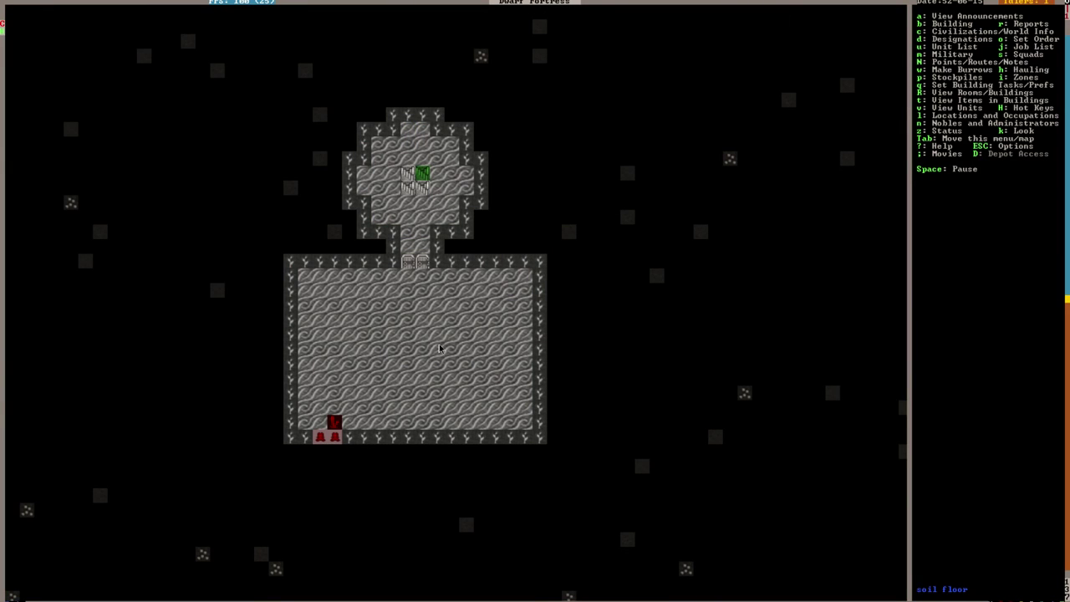
{"action": "scroll", "coordinate": [440, 349], "scroll_direction": "down", "scroll_amount": 1}
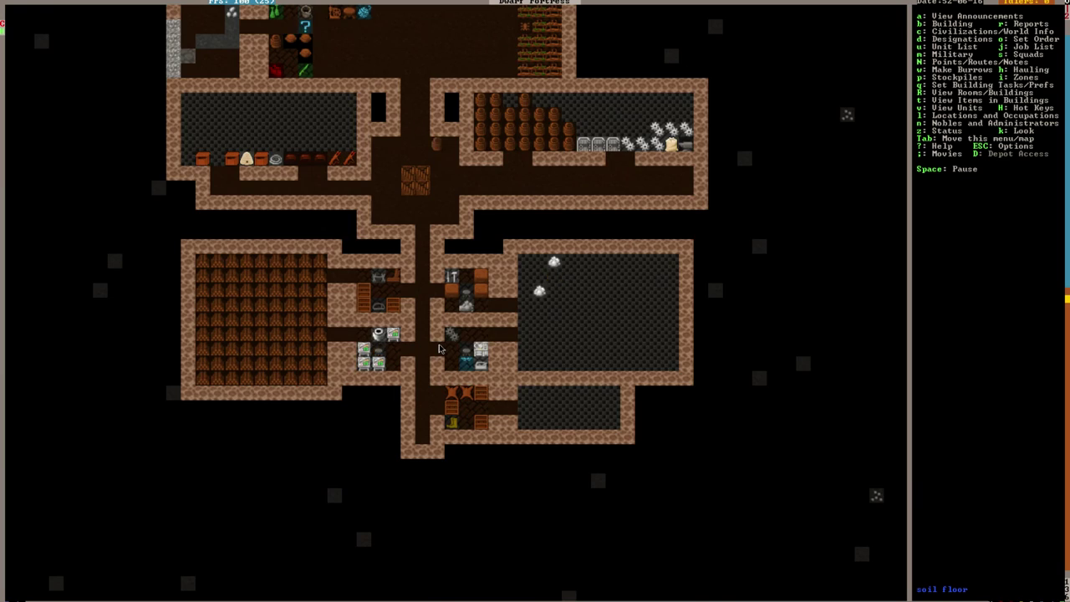
{"action": "scroll", "coordinate": [441, 348], "scroll_direction": "down", "scroll_amount": 2}
{"action": "scroll", "coordinate": [440, 349], "scroll_direction": "up", "scroll_amount": 1}
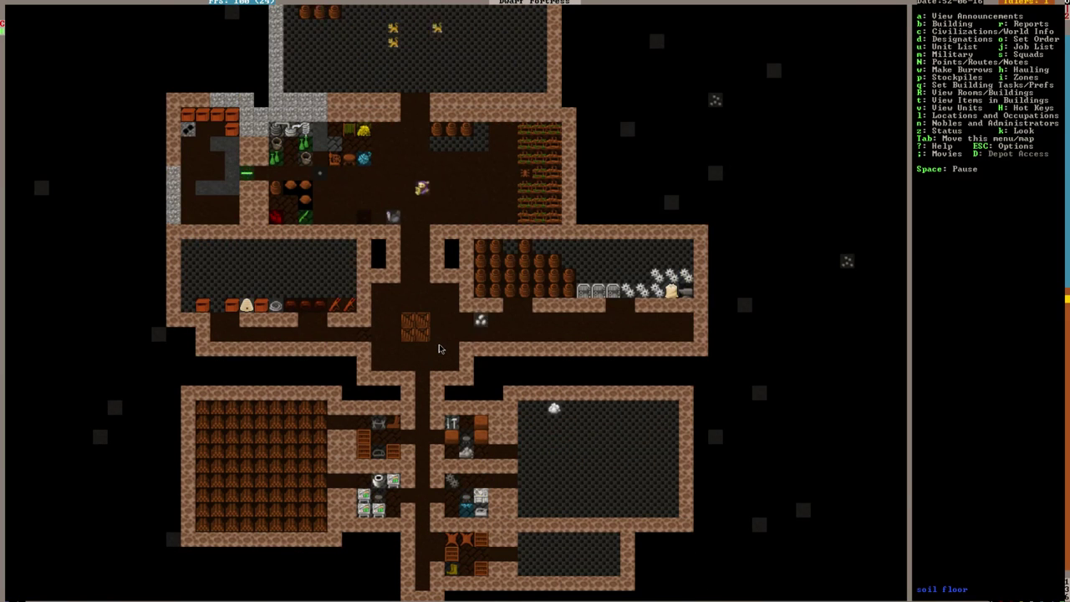
{"action": "scroll", "coordinate": [440, 348], "scroll_direction": "down", "scroll_amount": 1}
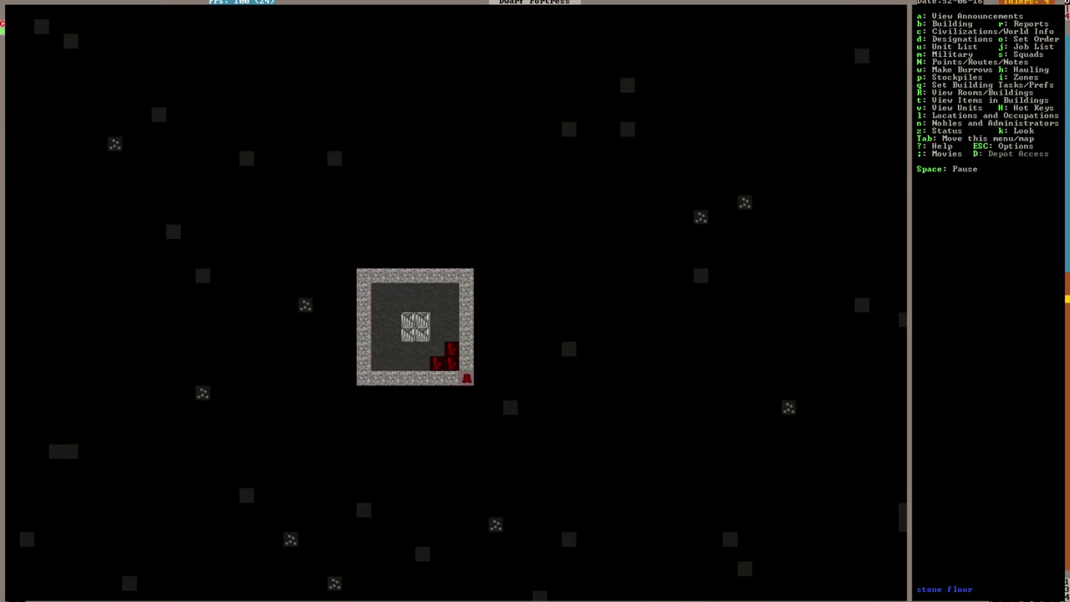
{"action": "scroll", "coordinate": [441, 348], "scroll_direction": "down", "scroll_amount": 1}
{"action": "scroll", "coordinate": [409, 328], "scroll_direction": "up", "scroll_amount": 1}
Designate a short passage and a large dig rectangle north of the stone room
{"action": "key", "text": "d"}
{"action": "key", "text": "Up"}
{"action": "key", "text": "Up"}
{"action": "key", "text": "Left"}
{"action": "key", "text": "Left"}
{"action": "key", "text": "Left"}
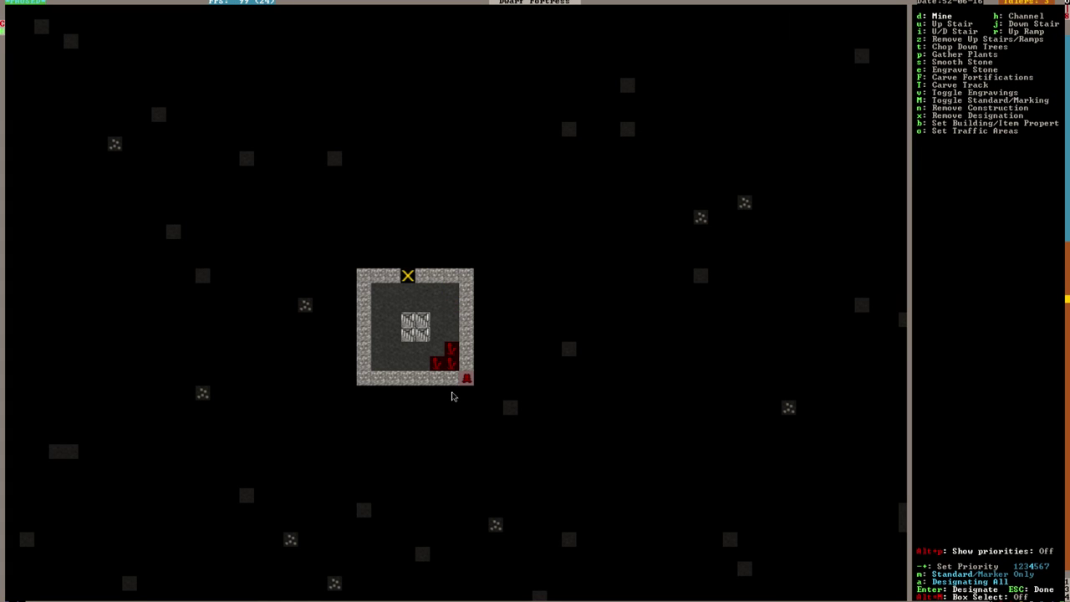
{"action": "key", "text": "Return"}
{"action": "key", "text": "Right"}
{"action": "key", "text": "Return"}
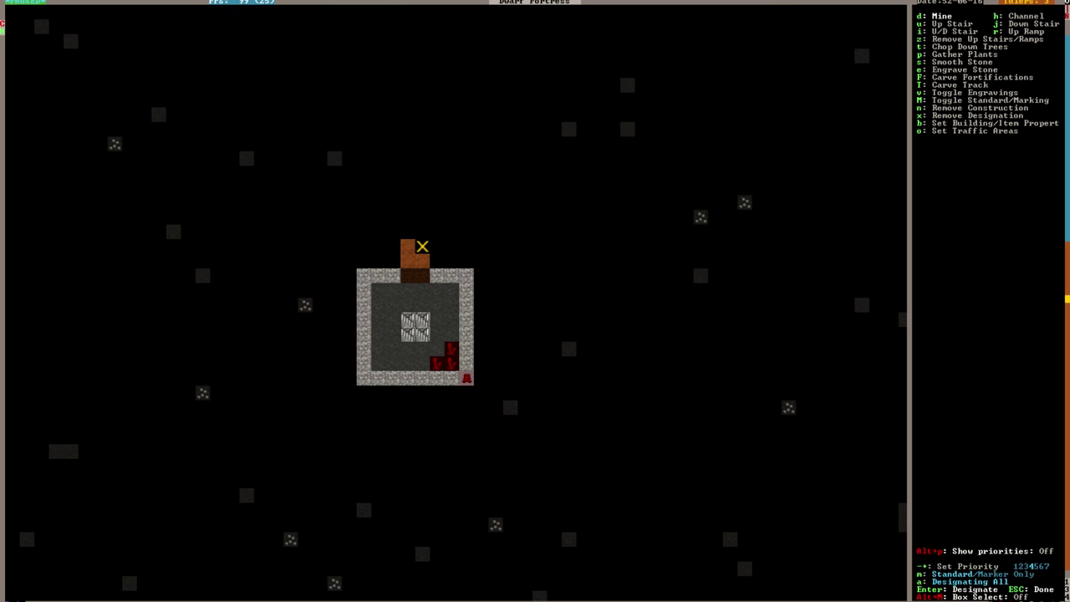
{"action": "key", "text": "Left"}
{"action": "key", "text": "Return"}
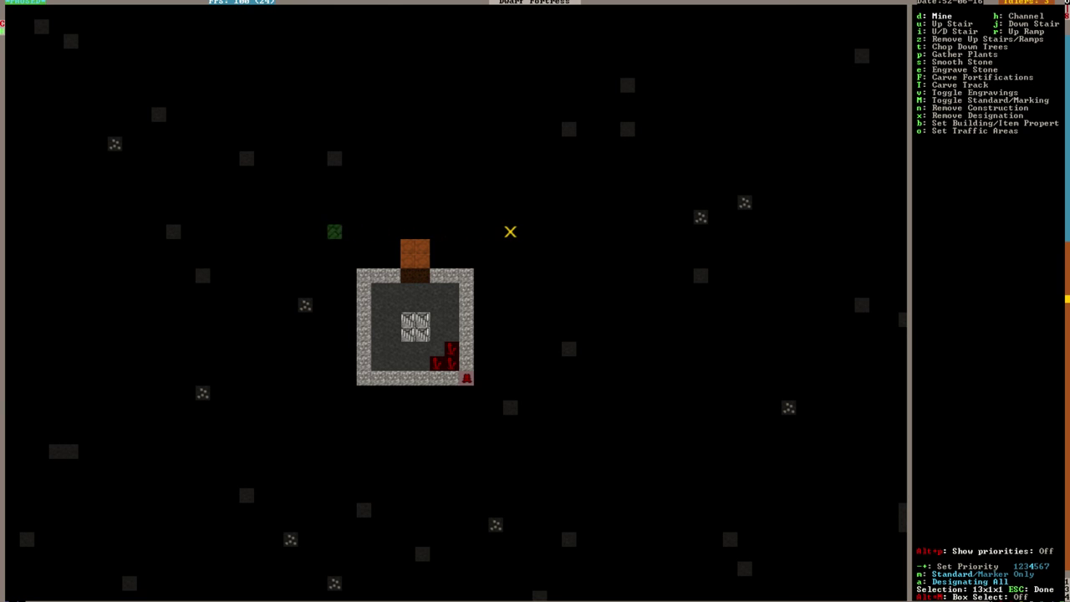
{"action": "key", "text": "Return"}
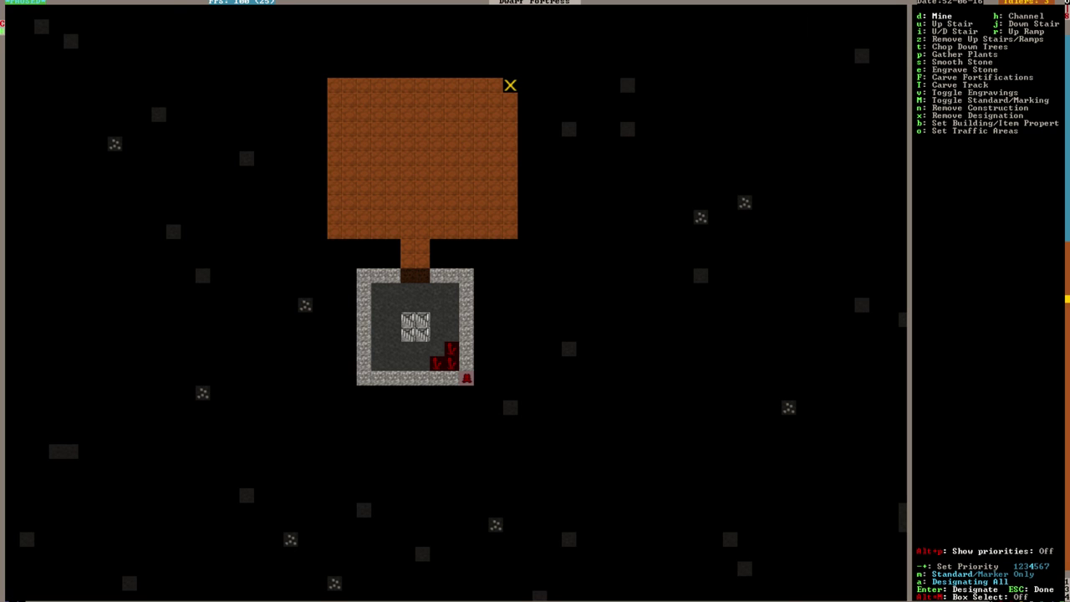
Remove the dig marking from the rectangle's rightmost column
{"action": "key", "text": "x"}
{"action": "key", "text": "Return"}
{"action": "key", "text": "shift+Down"}
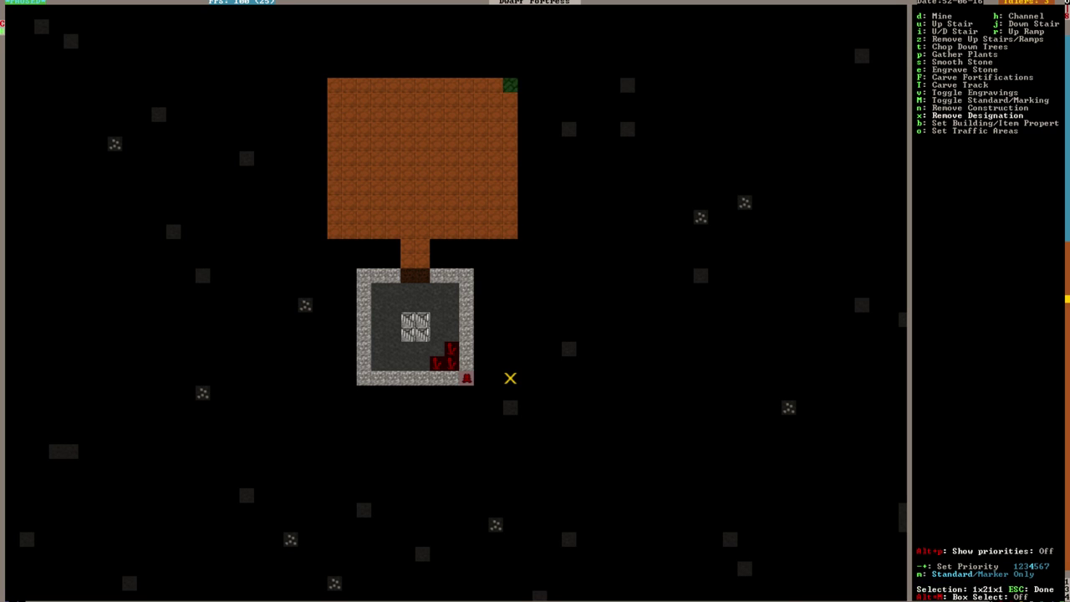
{"action": "key", "text": "Return"}
{"action": "key", "text": "Escape"}
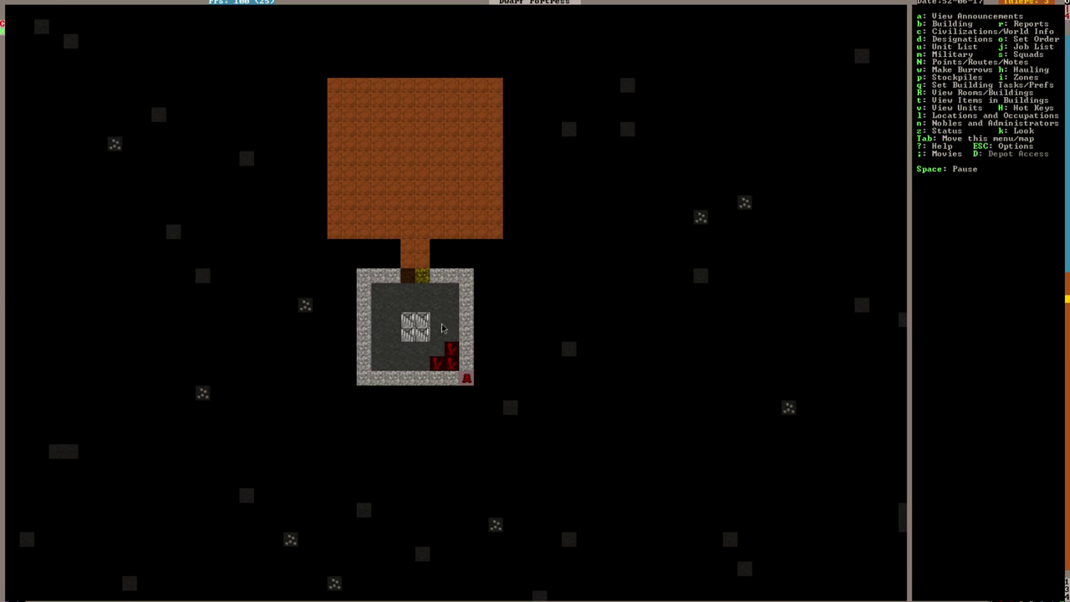
Designate a twenty-tile dig corridor running east from the room's east wall
{"action": "key", "text": "d"}
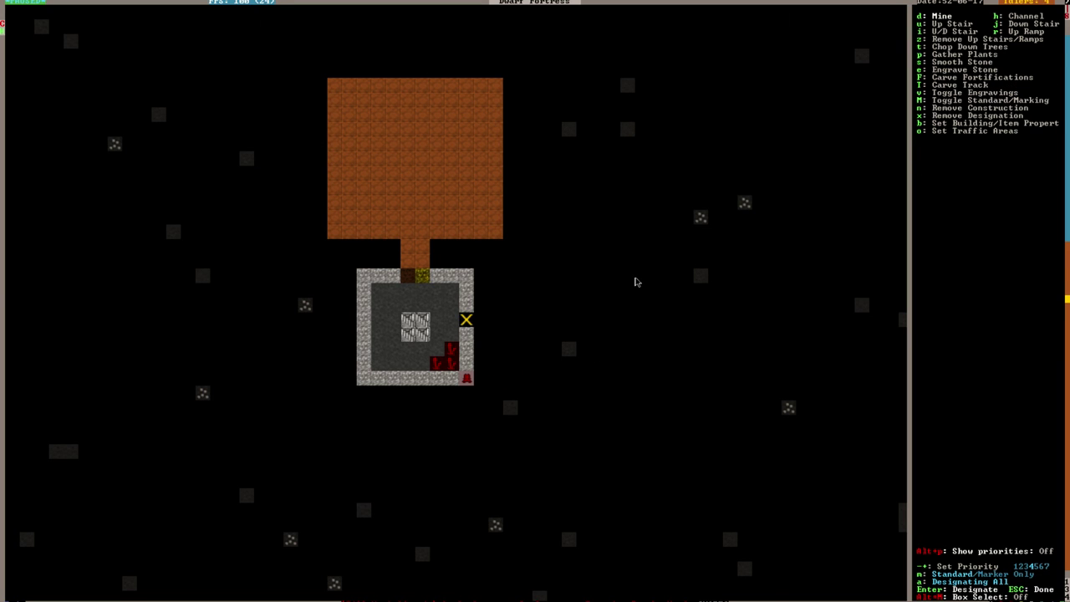
{"action": "key", "text": "Return"}
{"action": "key", "text": "Right"}
{"action": "key", "text": "Down"}
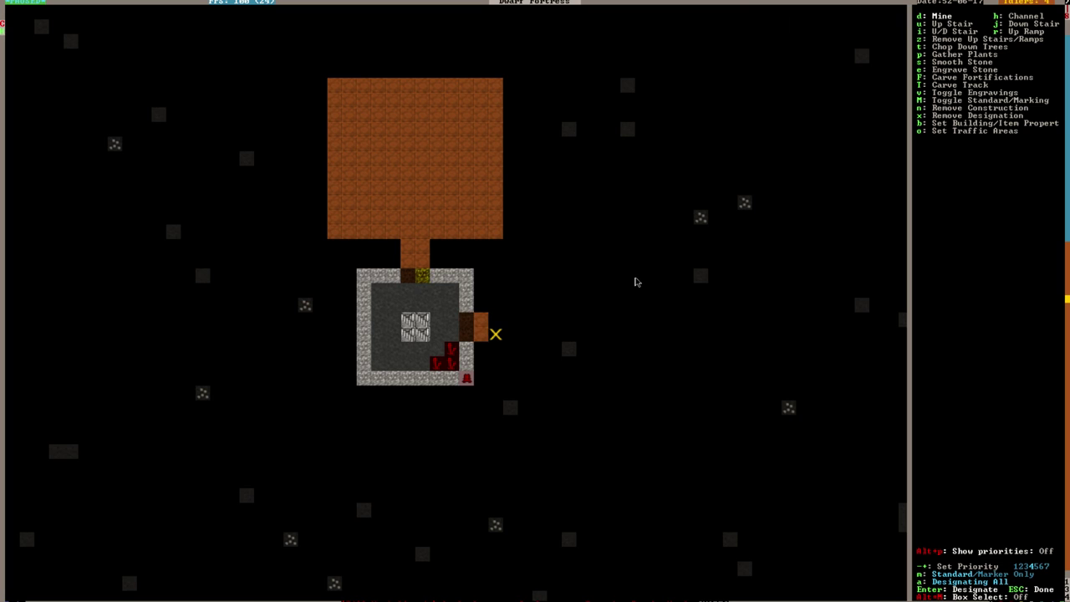
{"action": "key", "text": "shift+Right"}
{"action": "key", "text": "shift+Right"}
{"action": "key", "text": "Up"}
Designate a dig corridor west of the room, lengthened by one tile
{"action": "key", "text": "Return"}
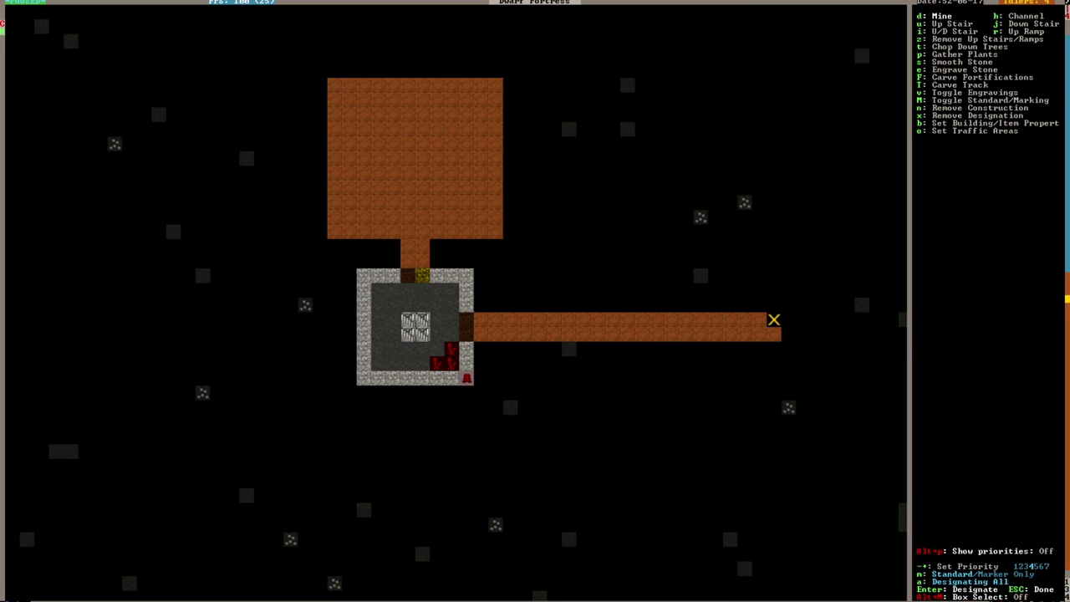
{"action": "key", "text": "shift+Left"}
{"action": "key", "text": "shift+Left"}
{"action": "key", "text": "Left"}
{"action": "key", "text": "Left"}
{"action": "key", "text": "Left"}
{"action": "key", "text": "Left"}
{"action": "key", "text": "Left"}
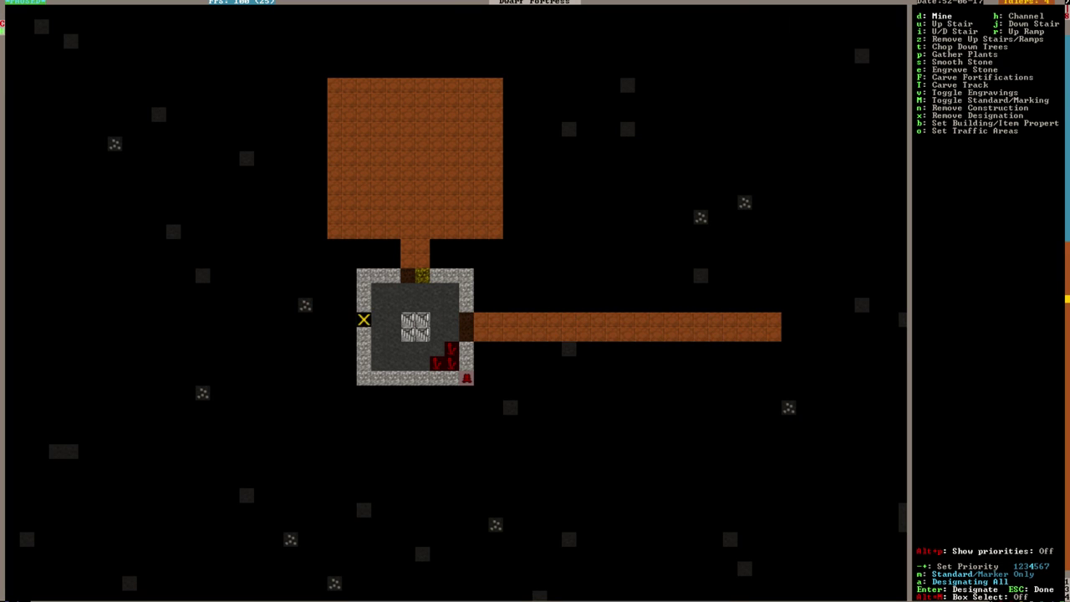
{"action": "key", "text": "Left"}
{"action": "key", "text": "Left"}
{"action": "key", "text": "Return"}
{"action": "key", "text": "Down"}
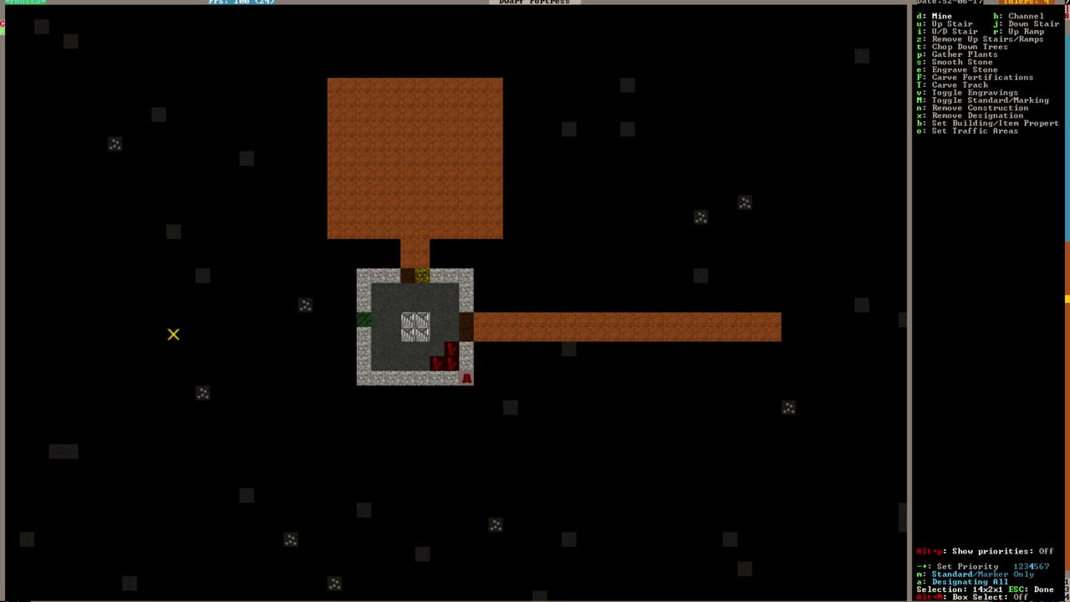
{"action": "key", "text": "Left"}
{"action": "key", "text": "Return"}
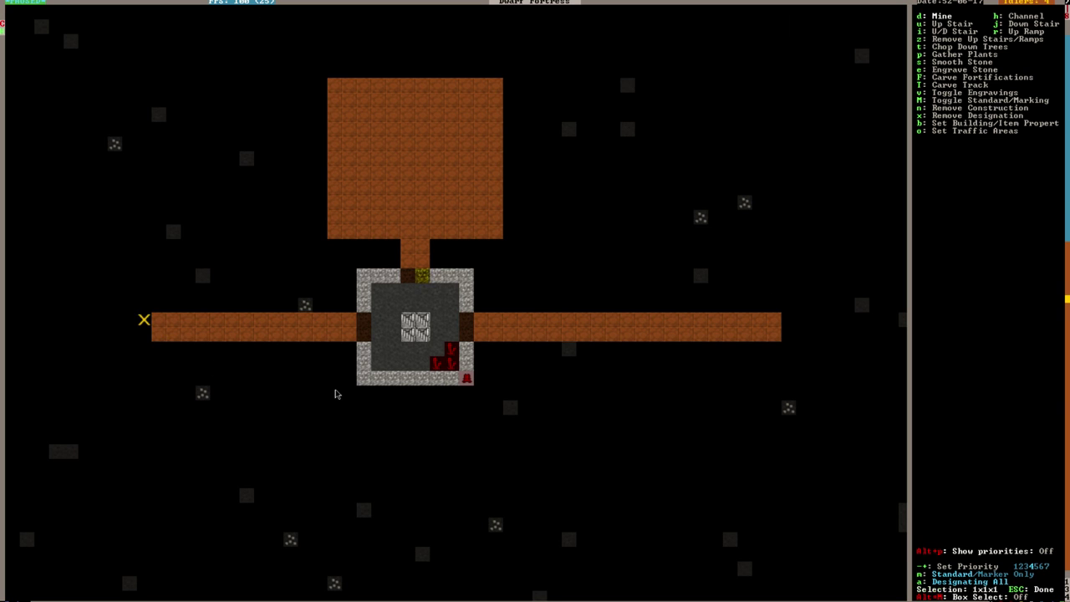
{"action": "key", "text": "Return"}
Designate a dig corridor running south from the room's bottom wall
{"action": "key", "text": "Down"}
{"action": "key", "text": "shift+Right"}
{"action": "key", "text": "Right"}
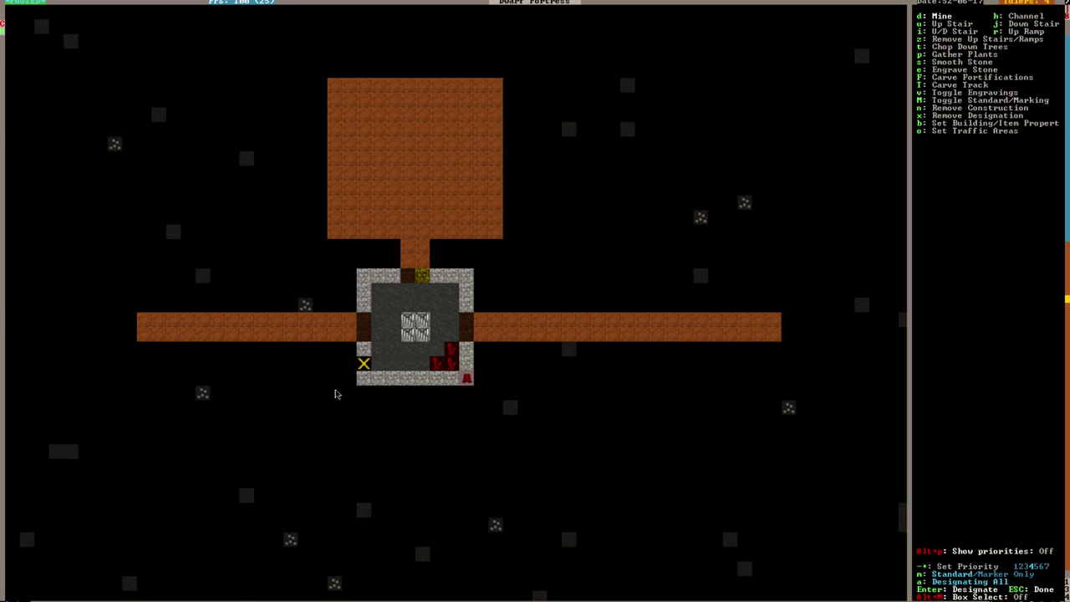
{"action": "key", "text": "Down"}
{"action": "key", "text": "Right"}
{"action": "key", "text": "Right"}
{"action": "key", "text": "Right"}
{"action": "key", "text": "Return"}
{"action": "key", "text": "shift+Down"}
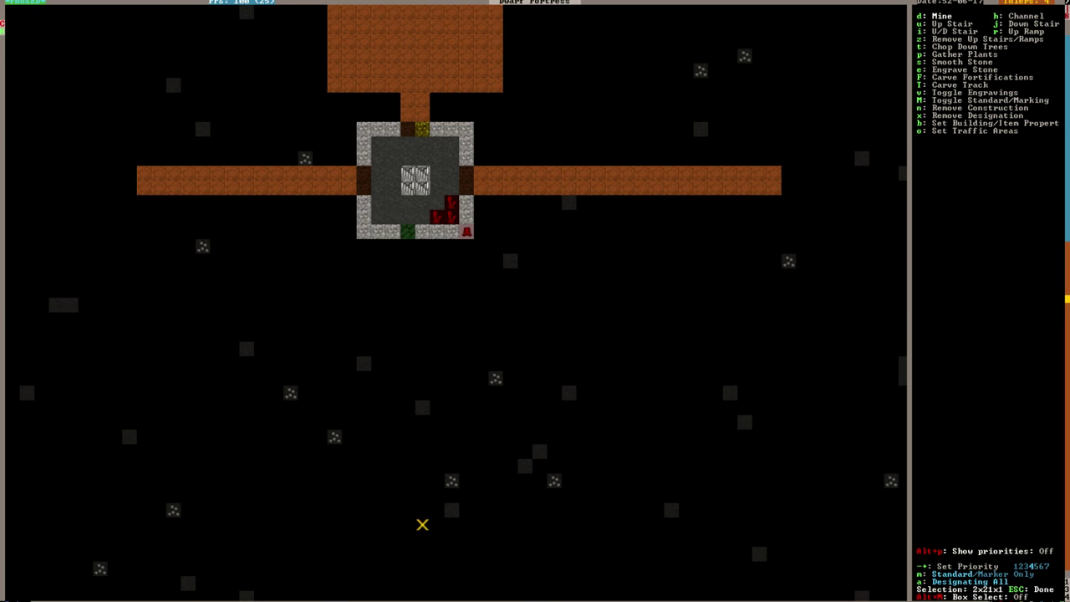
{"action": "key", "text": "Return"}
{"action": "key", "text": "Escape"}
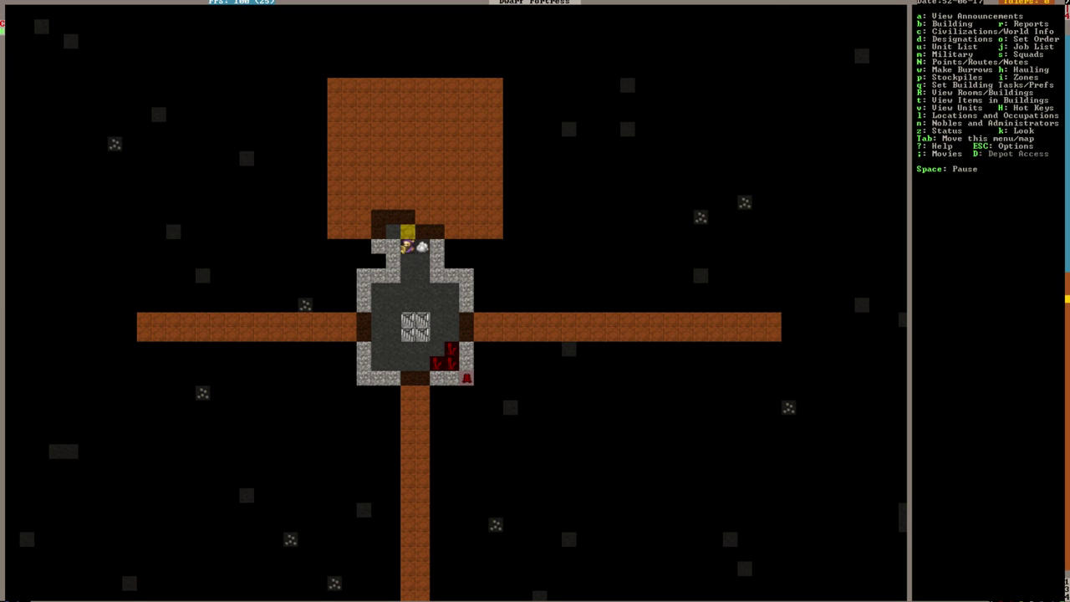
{"action": "key", "text": "n"}
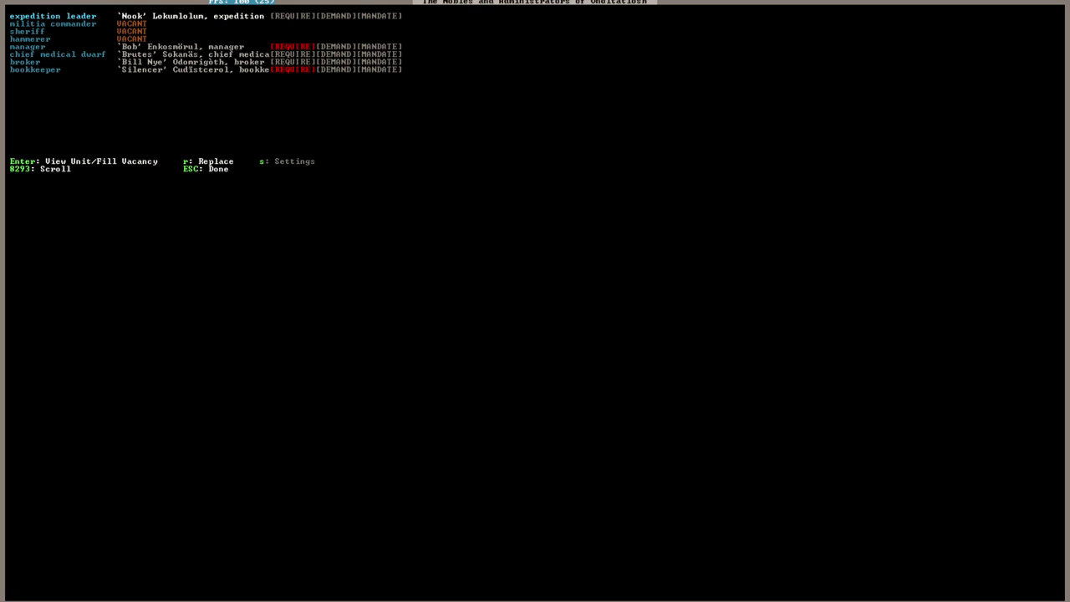
{"action": "key", "text": "Down"}
{"action": "key", "text": "Down"}
{"action": "key", "text": "Down"}
{"action": "key", "text": "Down"}
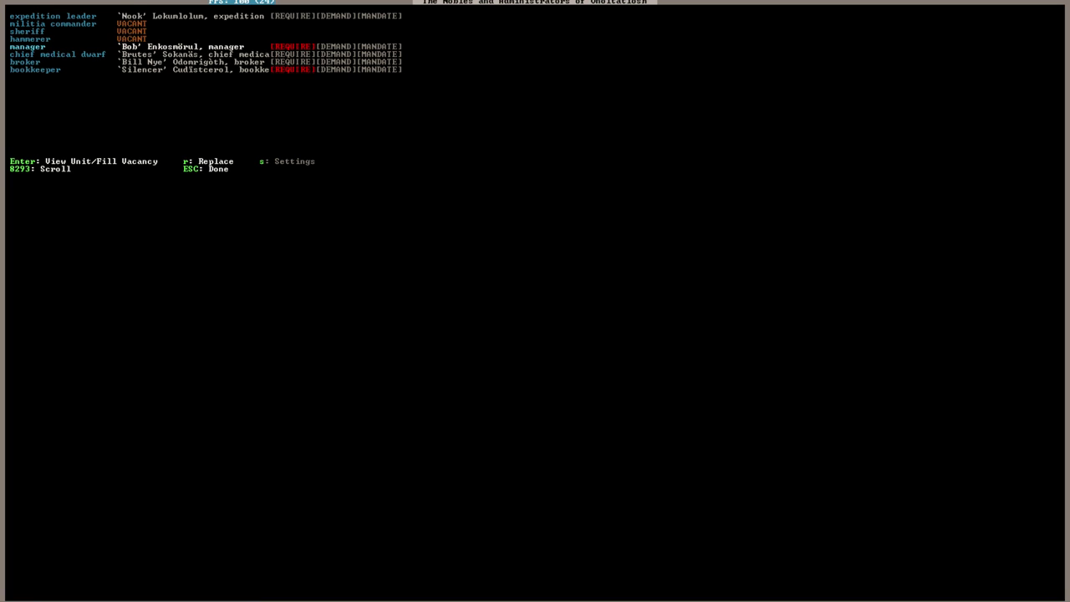
{"action": "key", "text": "Escape"}
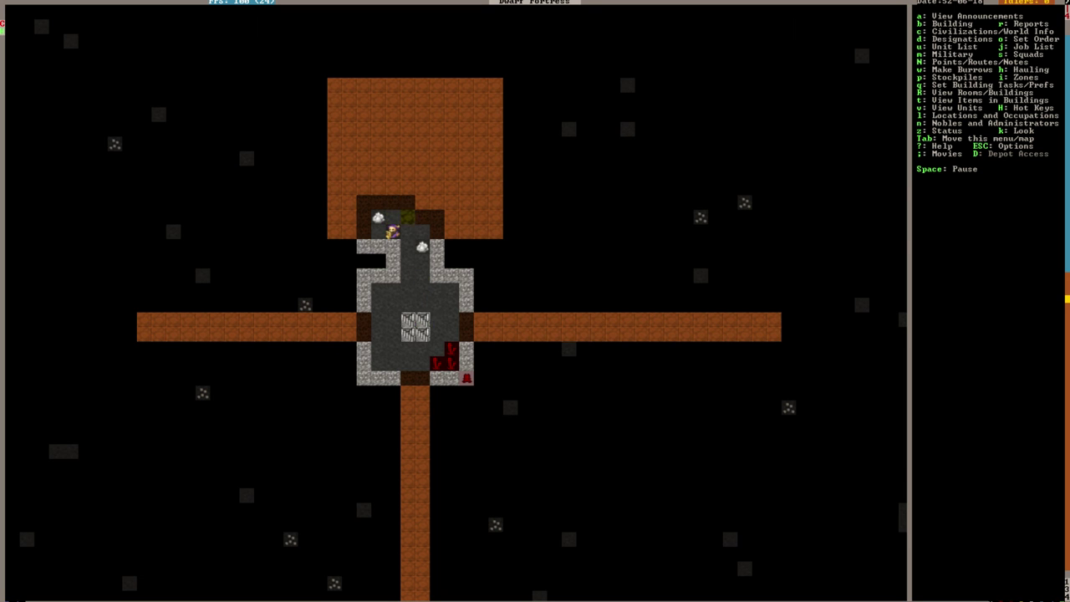
Place a 4x8 activity zone over the small upper-left room on the furnished level
{"action": "key", "text": "Up"}
{"action": "key", "text": "Down"}
{"action": "key", "text": "shift+period"}
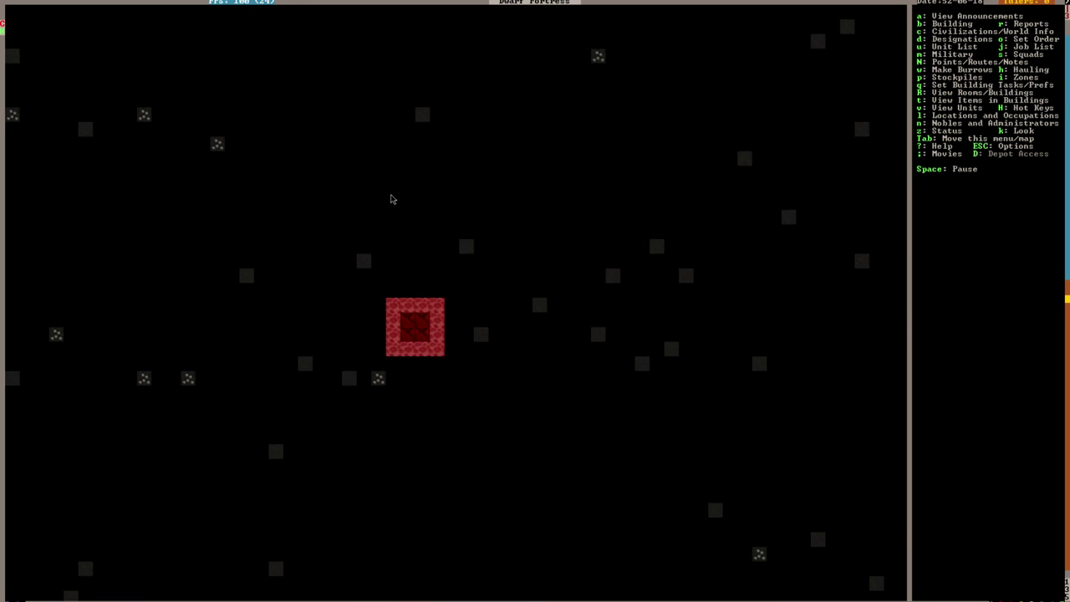
{"action": "key", "text": "shift+period"}
{"action": "key", "text": "Up"}
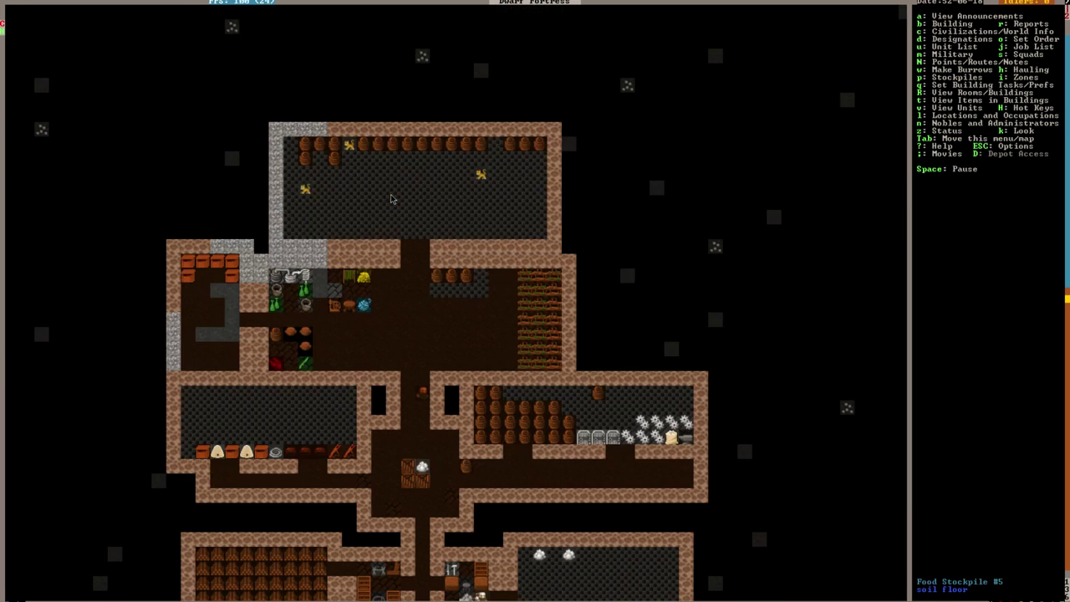
{"action": "key", "text": "i"}
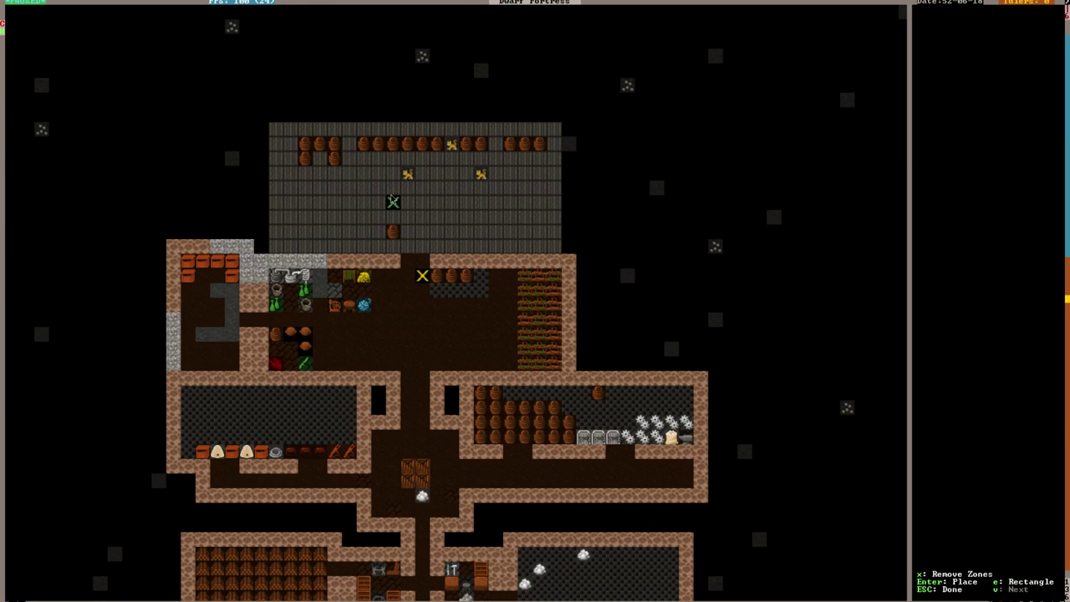
{"action": "key", "text": "Down"}
{"action": "key", "text": "Return"}
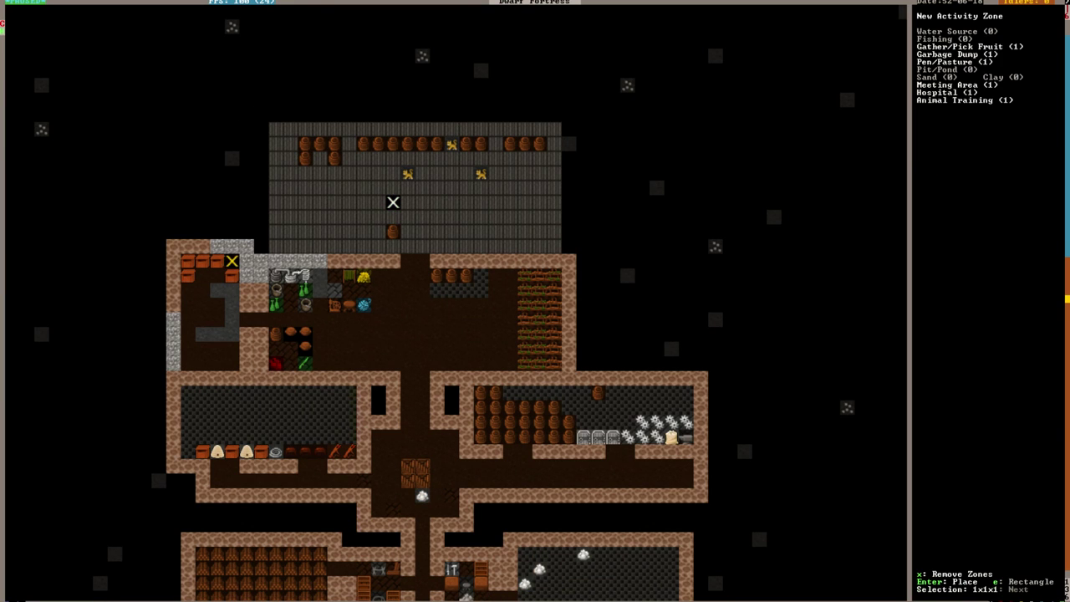
{"action": "key", "text": "Left"}
{"action": "key", "text": "Down"}
{"action": "key", "text": "Left"}
{"action": "key", "text": "Down"}
{"action": "key", "text": "Down"}
{"action": "key", "text": "Down"}
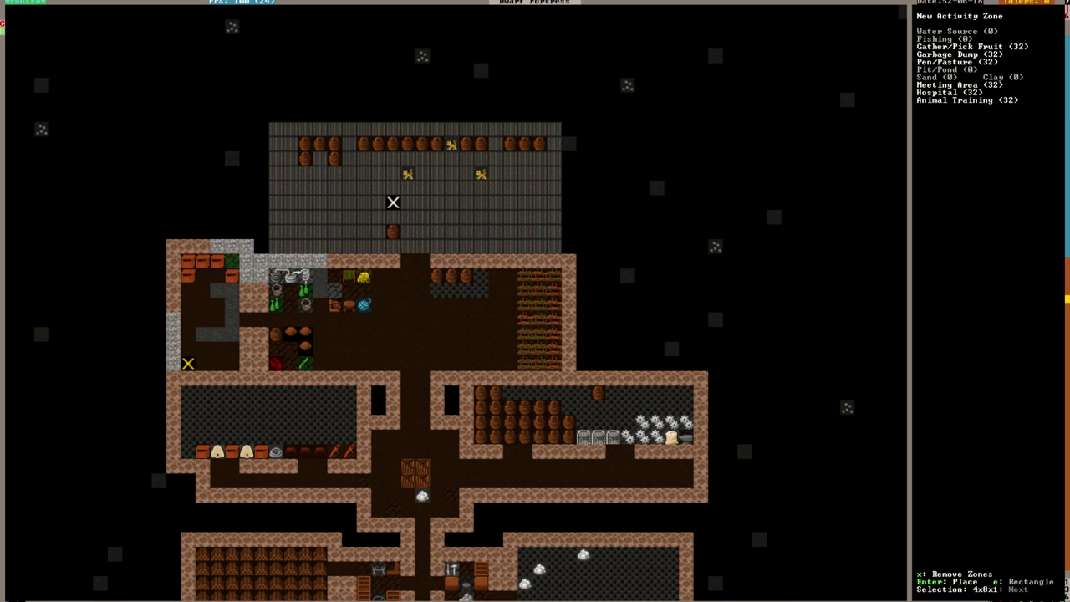
{"action": "key", "text": "Return"}
Make the zone a pen/pasture and assign the turkeys to it
{"action": "key", "text": "n"}
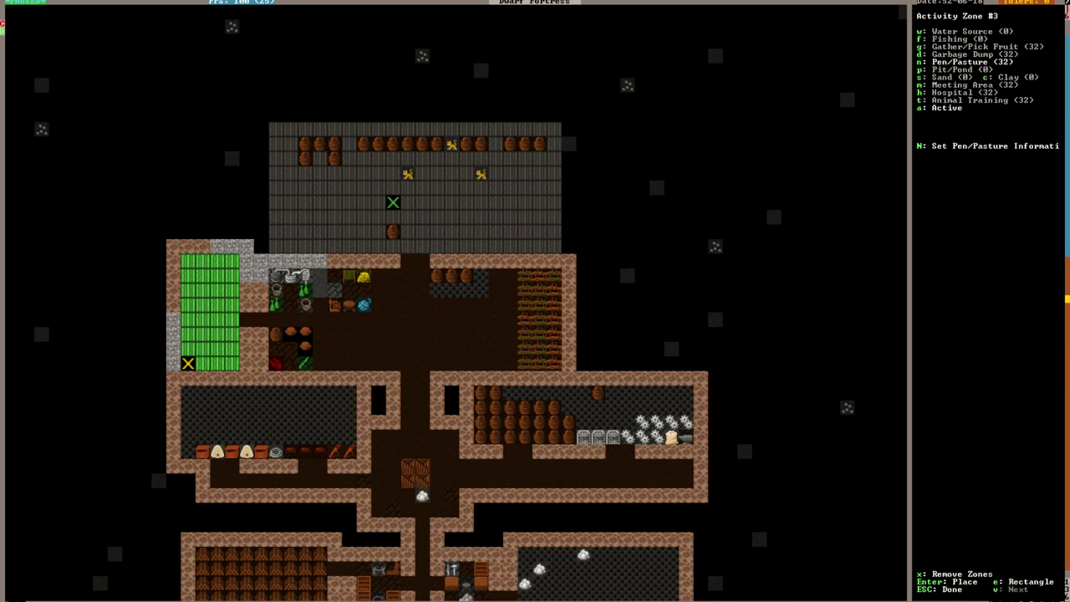
{"action": "key", "text": "shift+n"}
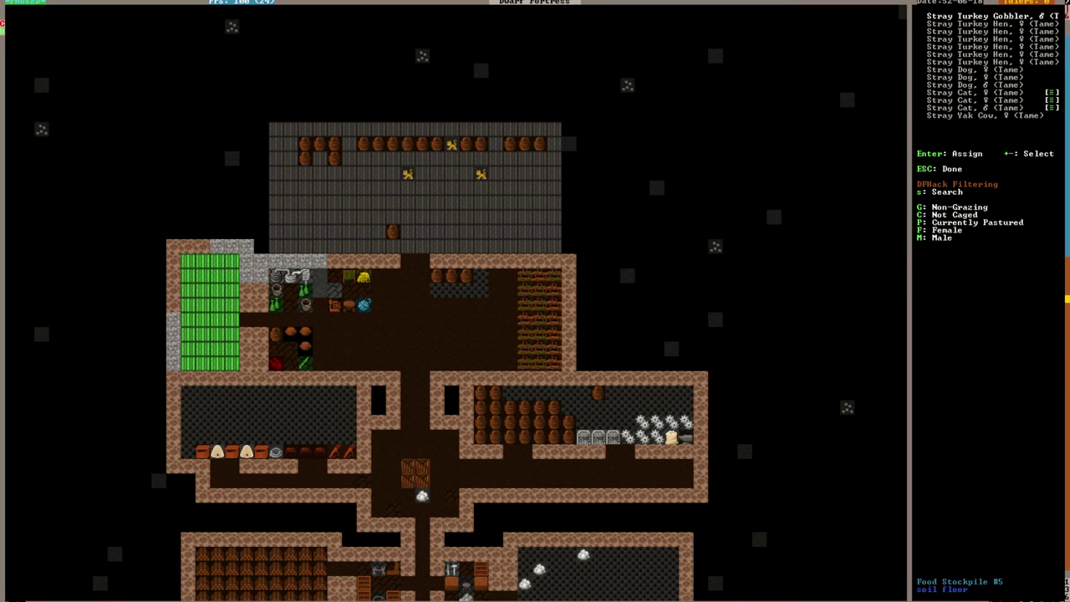
{"action": "key", "text": "Up"}
{"action": "key", "text": "Up"}
{"action": "key", "text": "Return"}
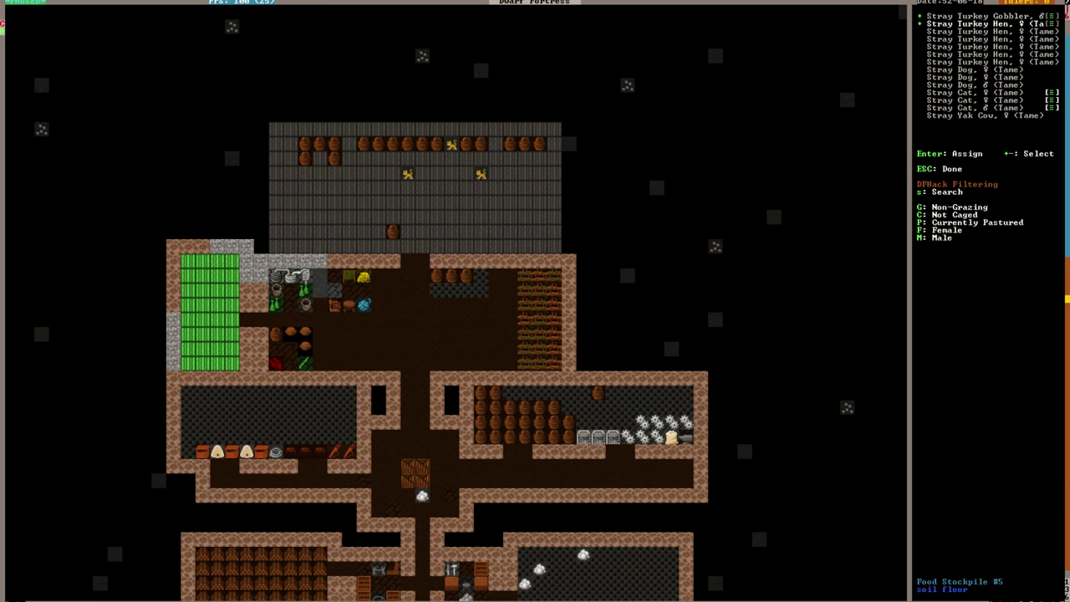
{"action": "key", "text": "Return"}
{"action": "key", "text": "Return"}
{"action": "key", "text": "Return"}
{"action": "key", "text": "Return"}
{"action": "key", "text": "Return"}
{"action": "key", "text": "Down"}
{"action": "key", "text": "Down"}
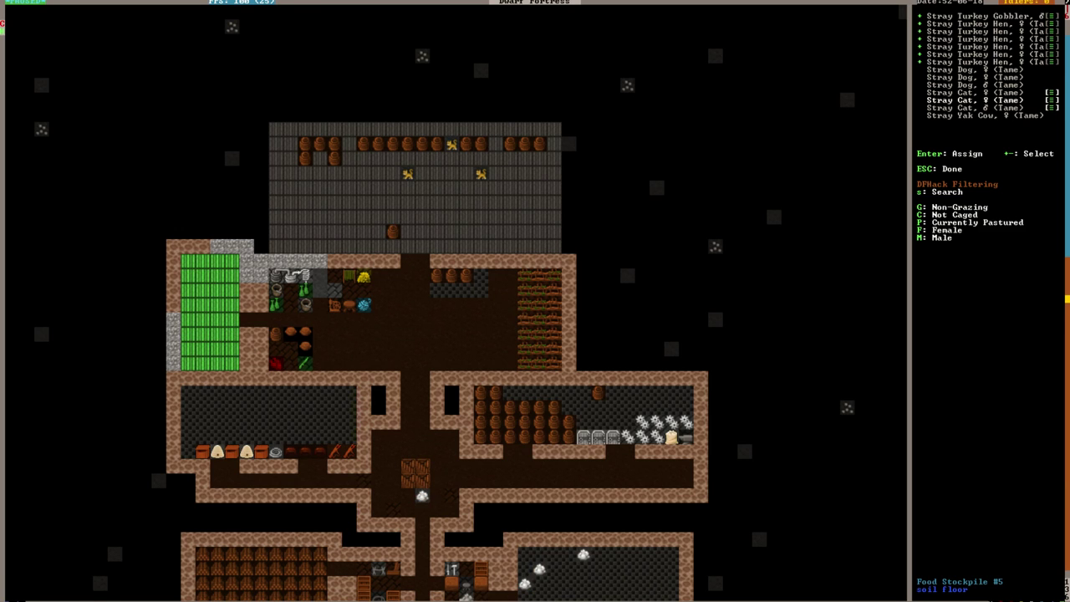
{"action": "key", "text": "Down"}
{"action": "key", "text": "Down"}
{"action": "key", "text": "Down"}
{"action": "key", "text": "Down"}
{"action": "key", "text": "Down"}
{"action": "key", "text": "Escape"}
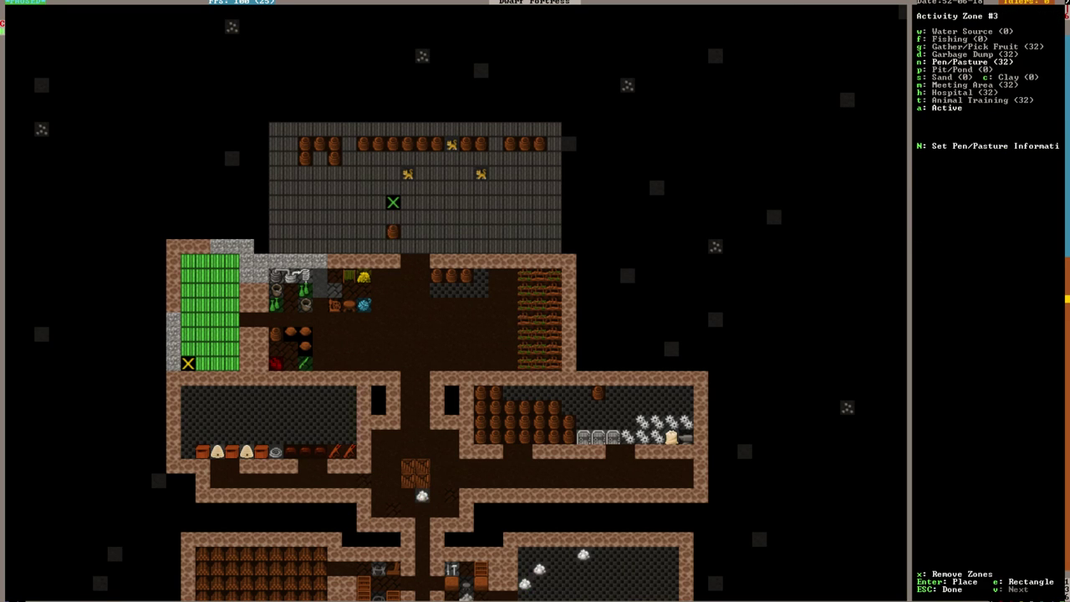
Leave zone designation and move up to the surface level
{"action": "key", "text": "Escape"}
{"action": "key", "text": "Down"}
{"action": "key", "text": "shift+comma"}
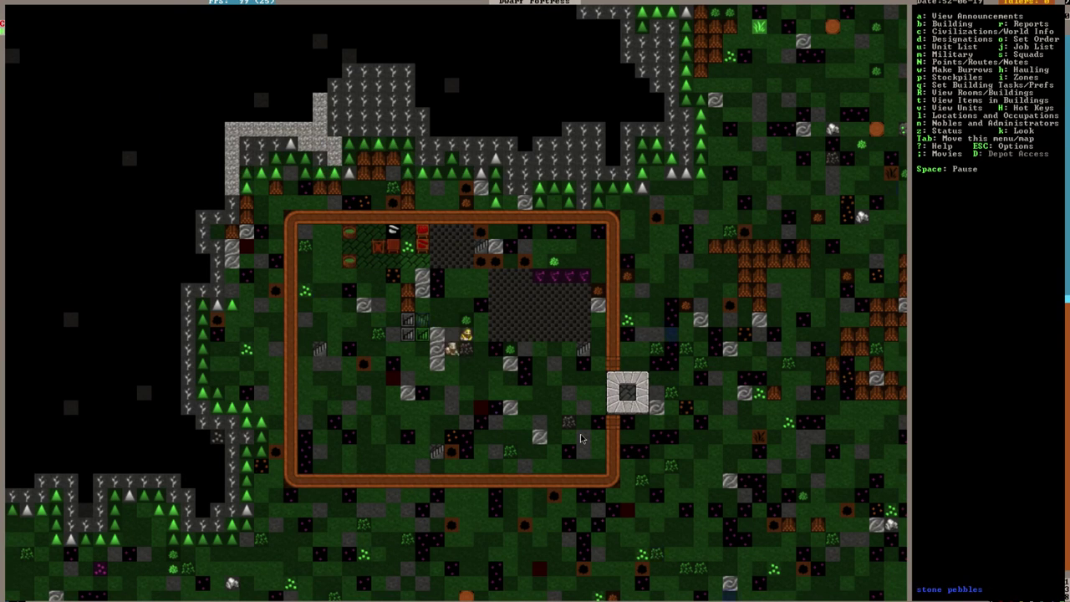
Place a large activity zone covering the whole walled surface area
{"action": "key", "text": "i"}
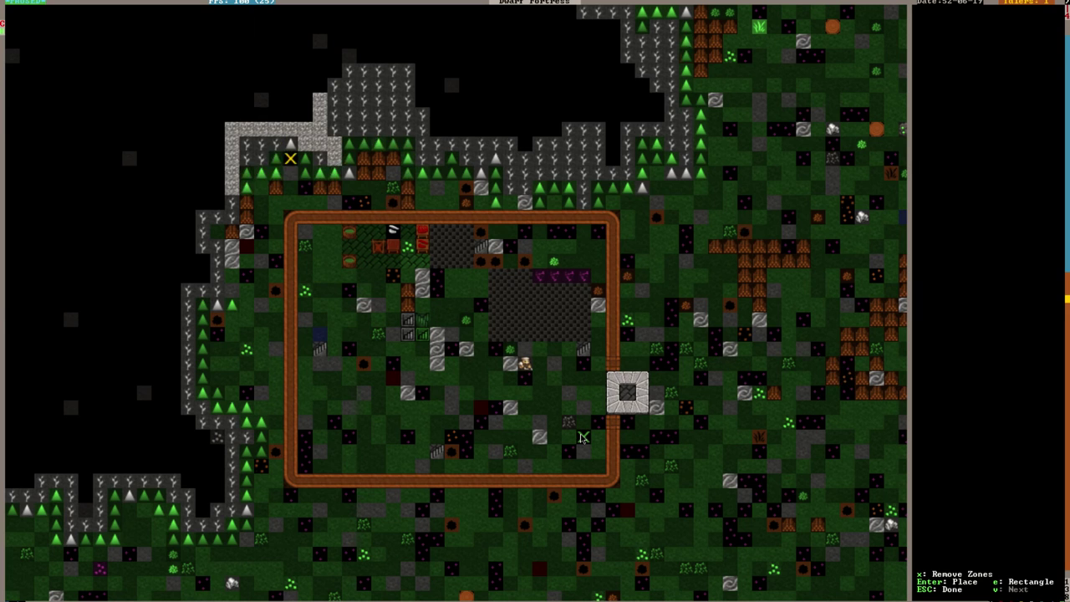
{"action": "key", "text": "Return"}
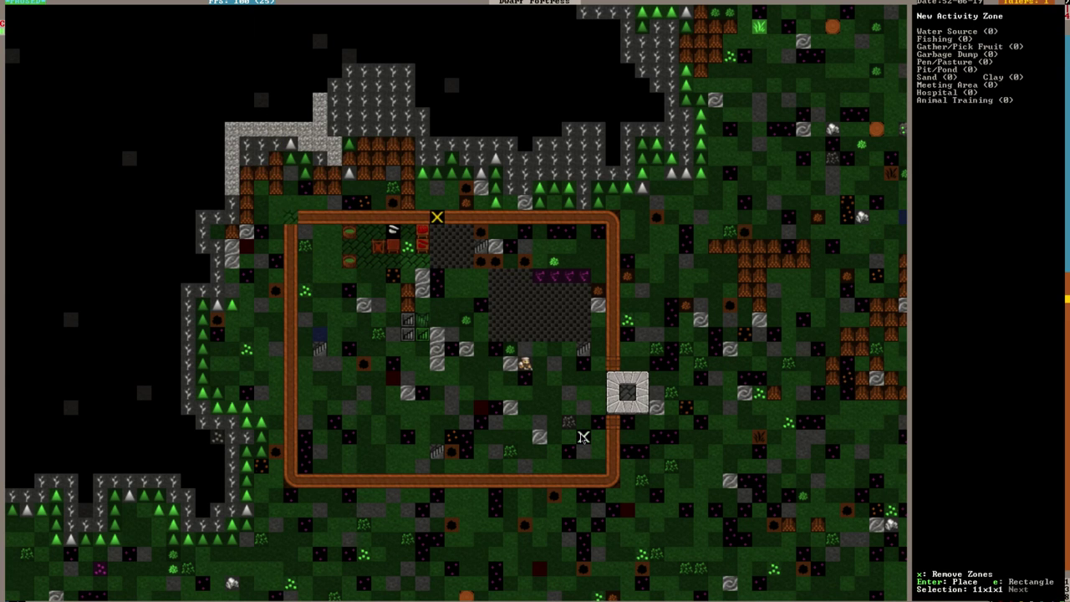
{"action": "key", "text": "shift+Right"}
{"action": "key", "text": "Down"}
{"action": "key", "text": "Down"}
{"action": "key", "text": "Down"}
{"action": "key", "text": "KP_3"}
{"action": "key", "text": "KP_3"}
{"action": "key", "text": "KP_3"}
{"action": "key", "text": "KP_3"}
{"action": "key", "text": "KP_3"}
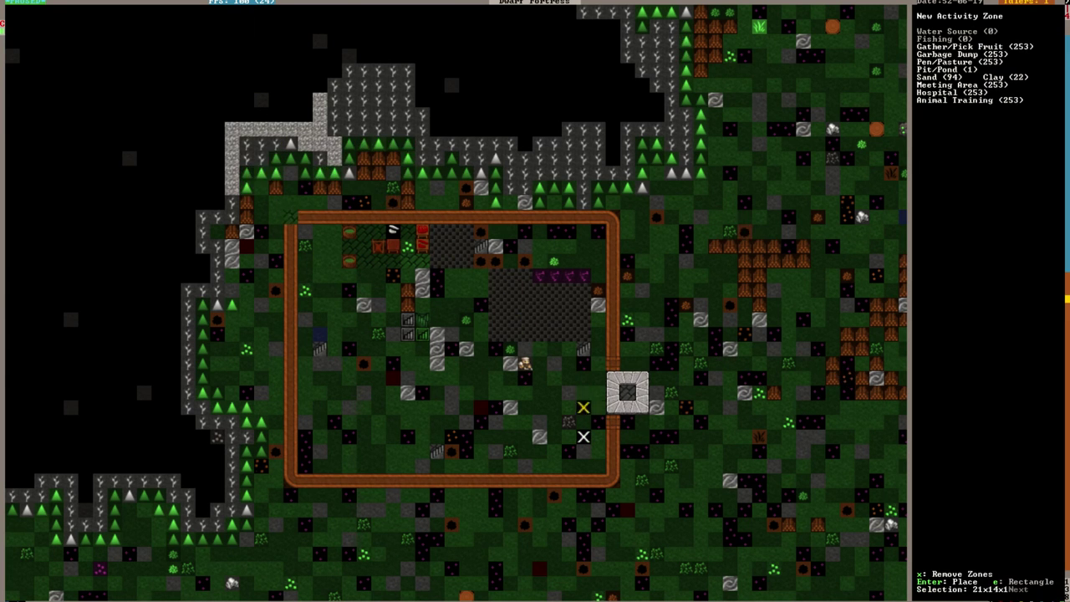
{"action": "key", "text": "KP_3"}
{"action": "key", "text": "Down"}
{"action": "key", "text": "Down"}
{"action": "key", "text": "Down"}
{"action": "key", "text": "Down"}
{"action": "key", "text": "Down"}
{"action": "key", "text": "Return"}
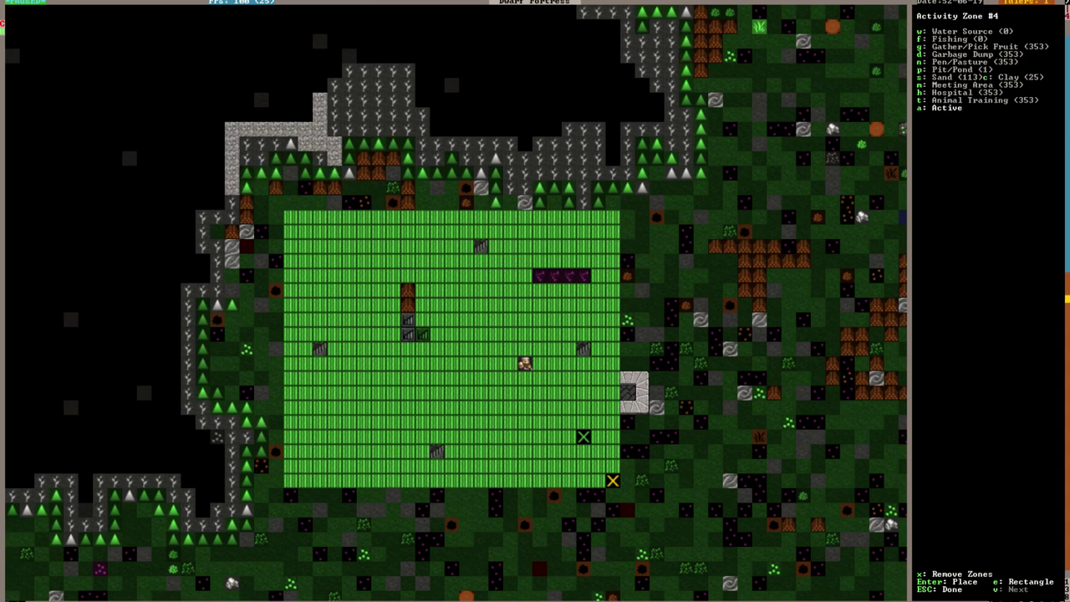
Make the zone a pen/pasture with the three stray dogs assigned
{"action": "key", "text": "n"}
{"action": "key", "text": "shift+n"}
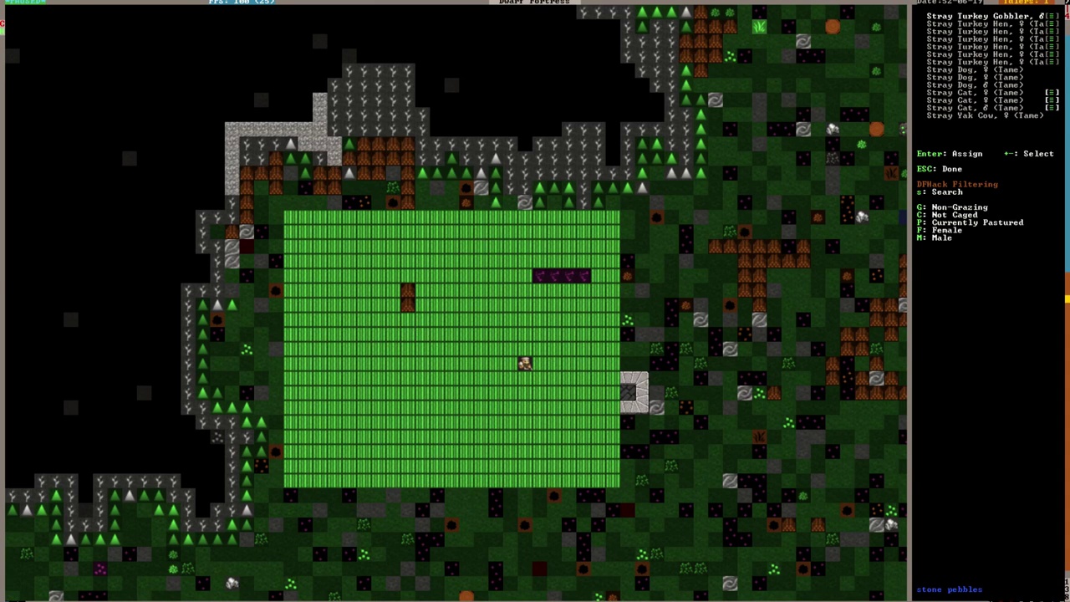
{"action": "key", "text": "Down"}
{"action": "key", "text": "Down"}
{"action": "key", "text": "Down"}
{"action": "key", "text": "Down"}
{"action": "key", "text": "Down"}
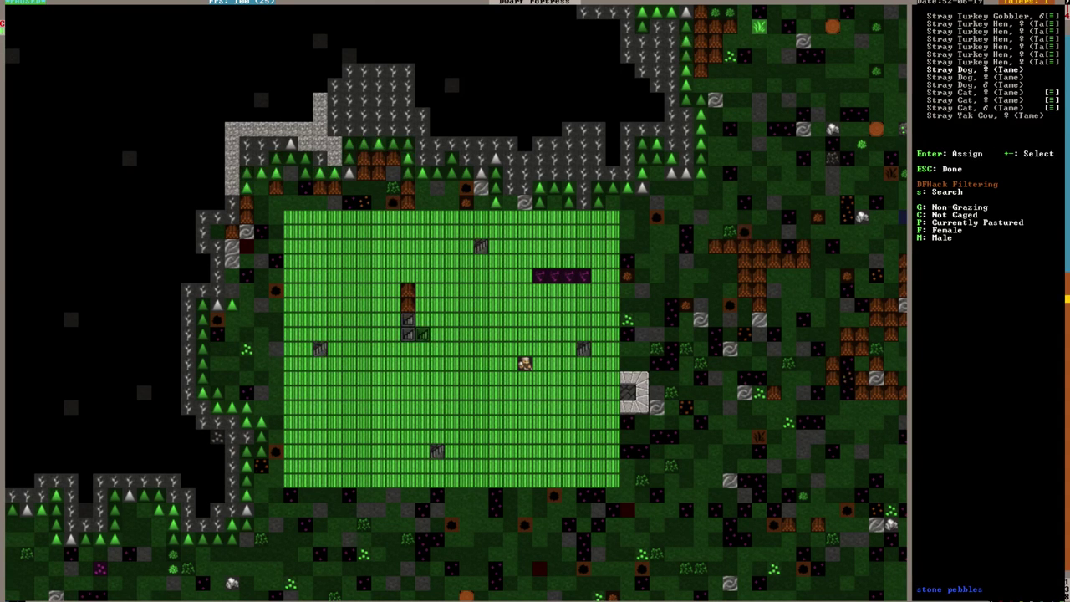
{"action": "key", "text": "Return"}
{"action": "key", "text": "Down"}
{"action": "key", "text": "Return"}
{"action": "key", "text": "Down"}
{"action": "key", "text": "Return"}
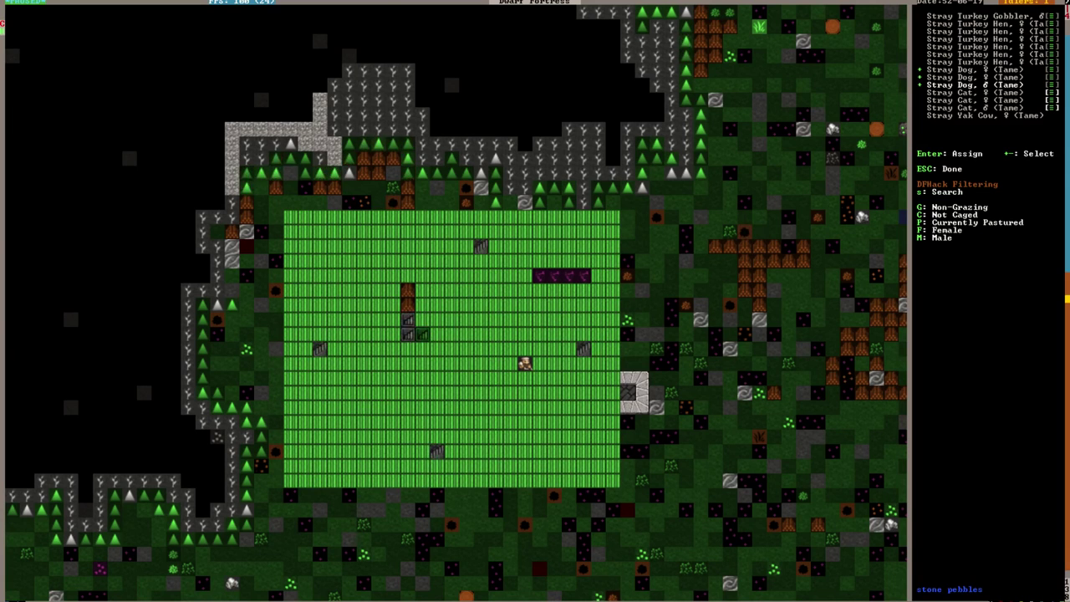
{"action": "key", "text": "Escape"}
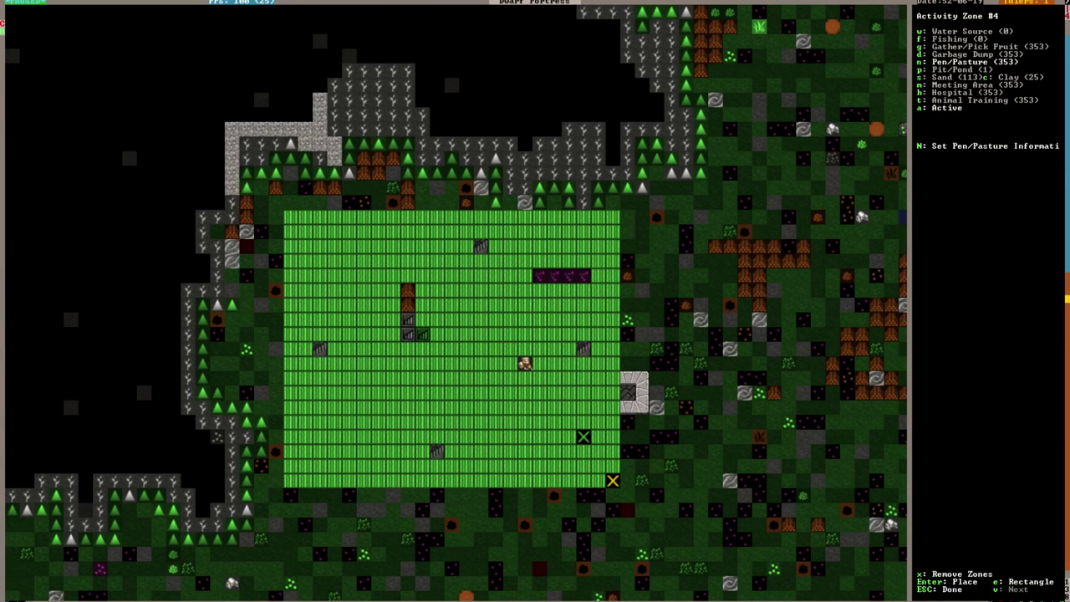
{"action": "key", "text": "Escape"}
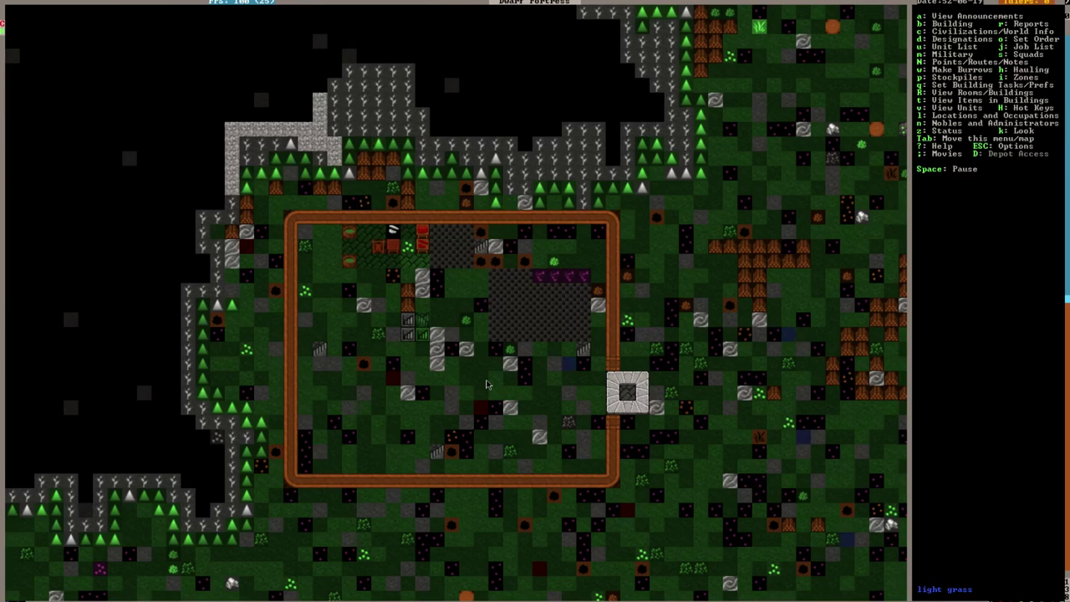
Flag the stray dogs for war training in the Status animals list
{"action": "key", "text": "n"}
{"action": "key", "text": "Escape"}
{"action": "key", "text": "z"}
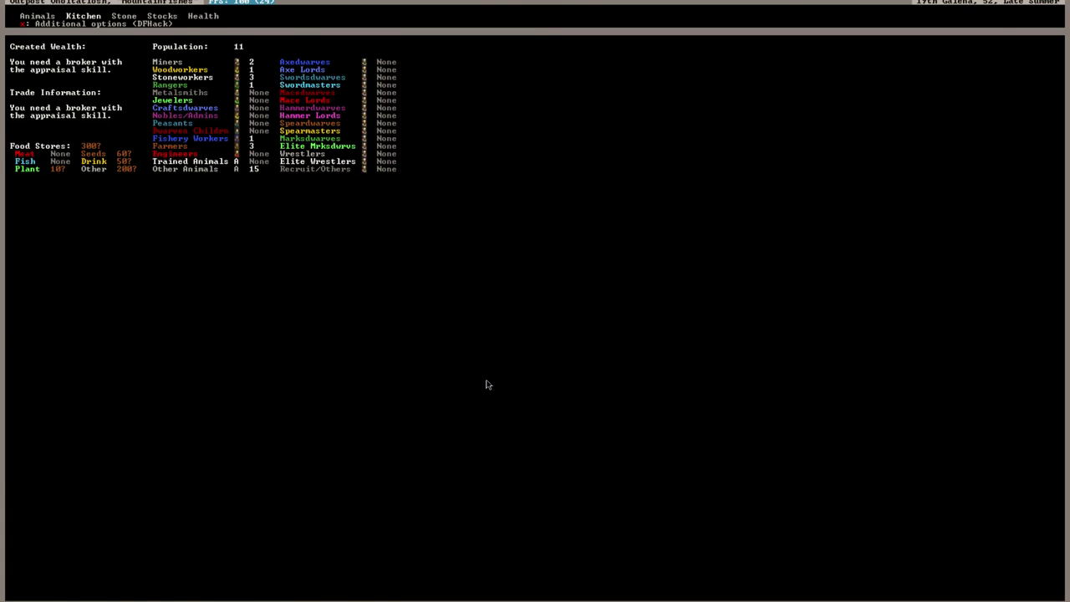
{"action": "key", "text": "Left"}
{"action": "key", "text": "Return"}
{"action": "key", "text": "Down"}
{"action": "key", "text": "Down"}
{"action": "key", "text": "Down"}
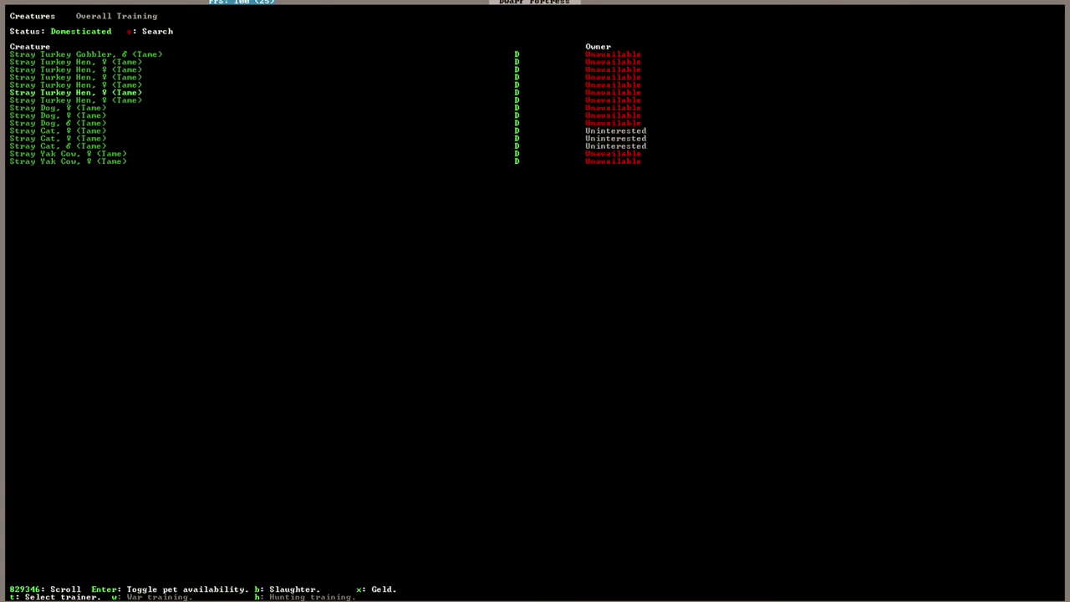
{"action": "key", "text": "Down"}
{"action": "key", "text": "Down"}
{"action": "key", "text": "Down"}
{"action": "key", "text": "Up"}
{"action": "key", "text": "Up"}
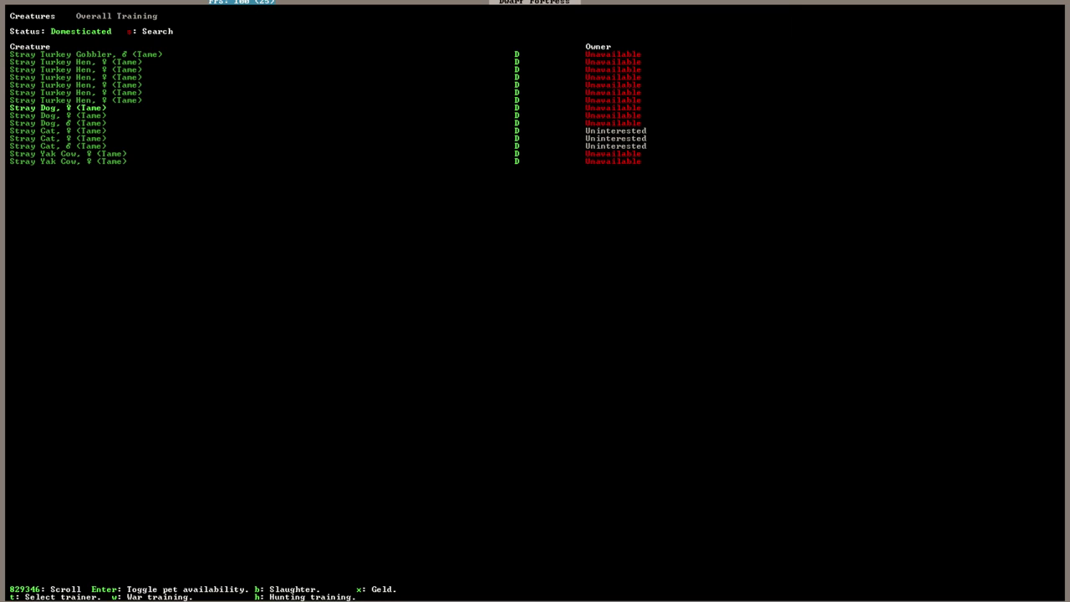
{"action": "key", "text": "Down"}
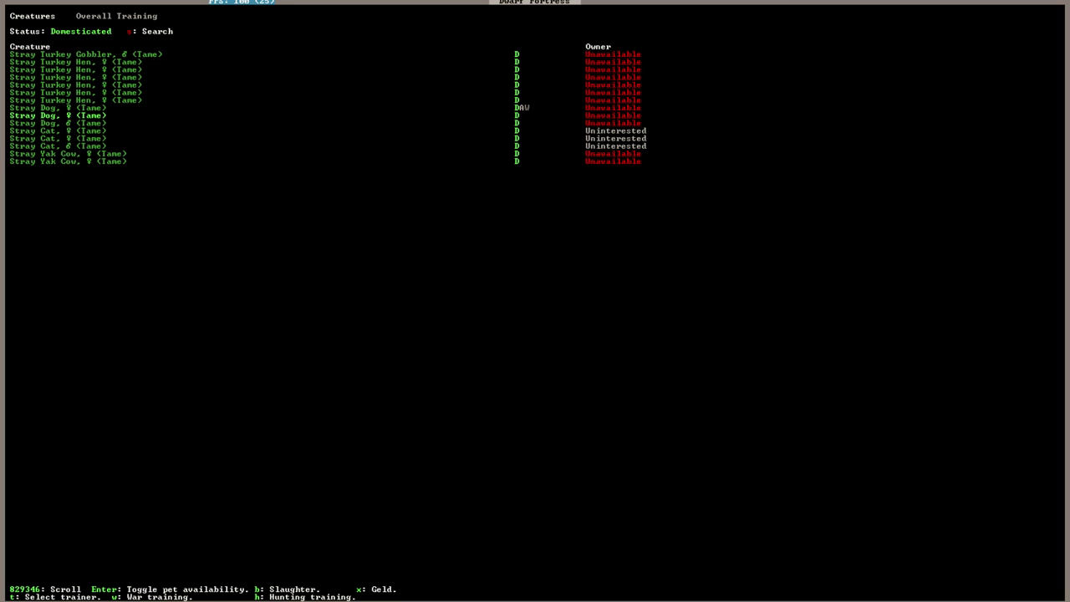
{"action": "key", "text": "Down"}
{"action": "key", "text": "w"}
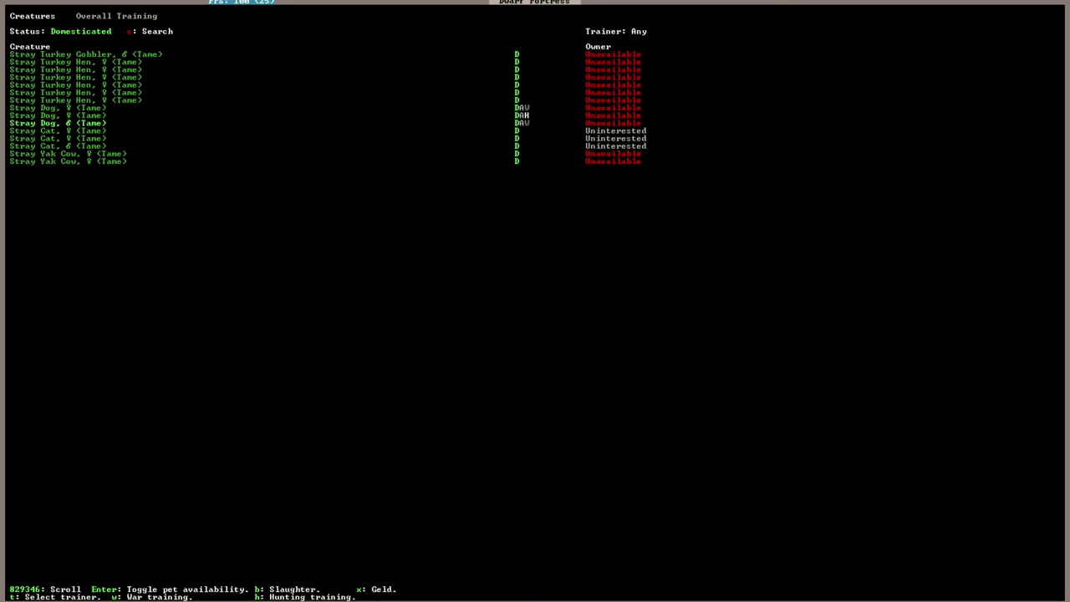
{"action": "key", "text": "Escape"}
{"action": "key", "text": "Escape"}
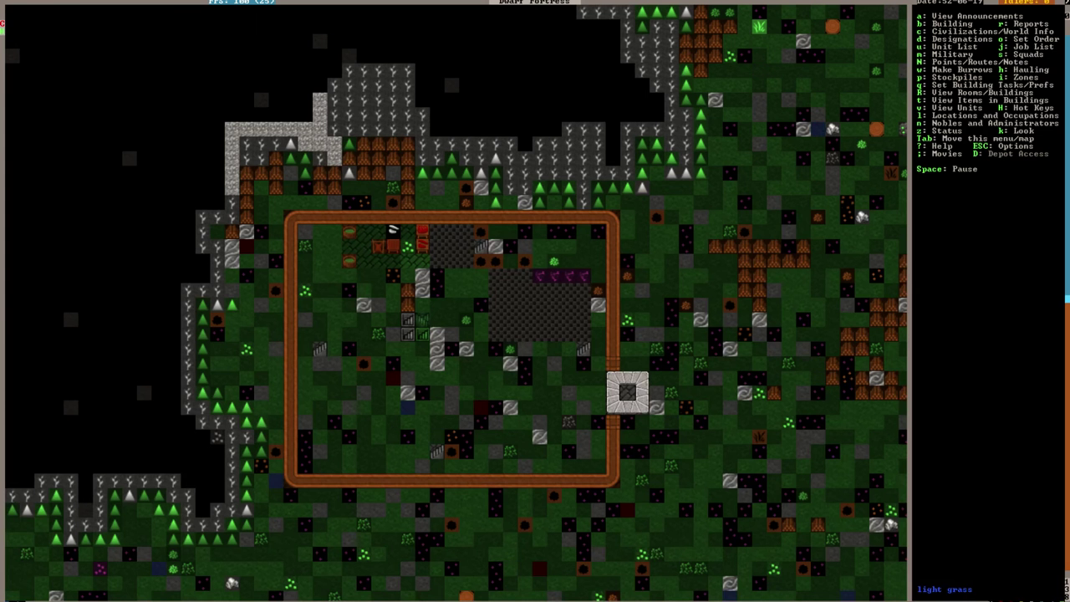
Step down through the lower fortress levels and return to the surface
{"action": "key", "text": "shift+period"}
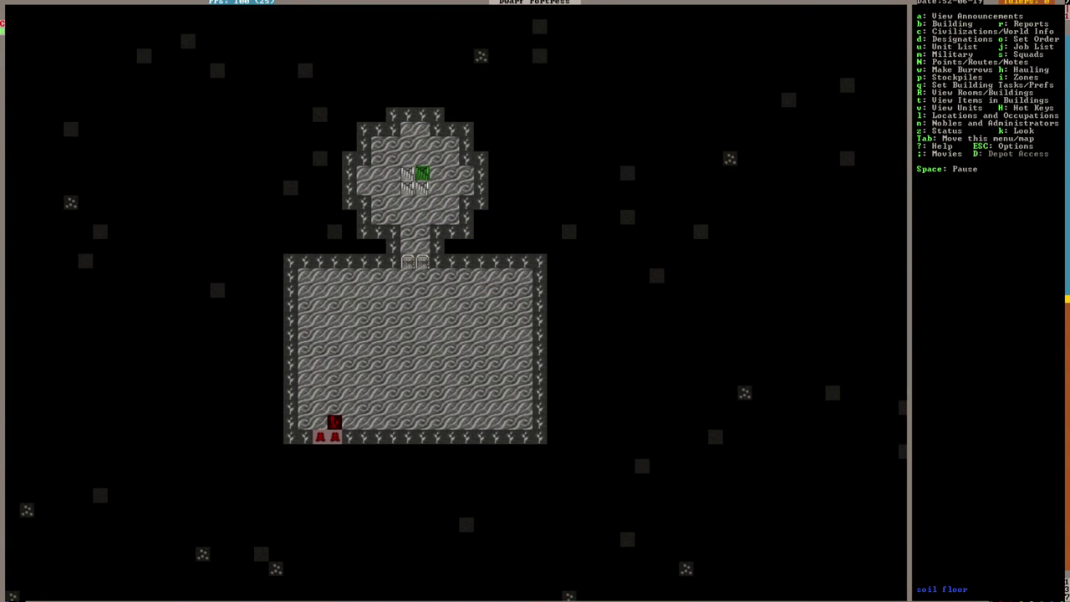
{"action": "key", "text": "shift+period"}
{"action": "key", "text": "Up"}
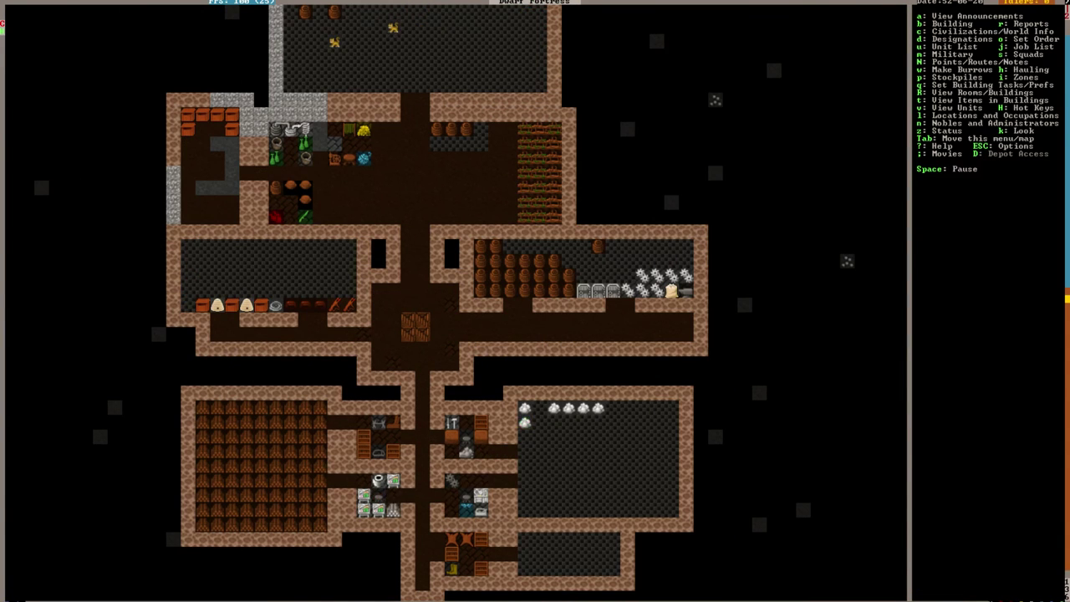
{"action": "key", "text": "shift+period"}
{"action": "key", "text": "shift+period"}
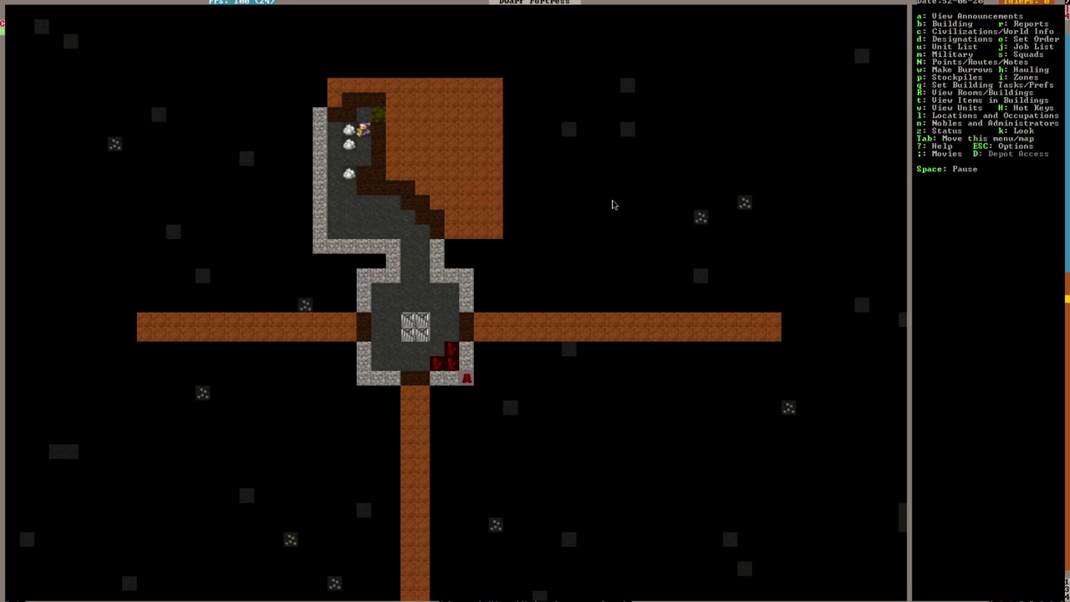
{"action": "key", "text": "shift+comma"}
{"action": "key", "text": "shift+comma"}
{"action": "key", "text": "shift+comma"}
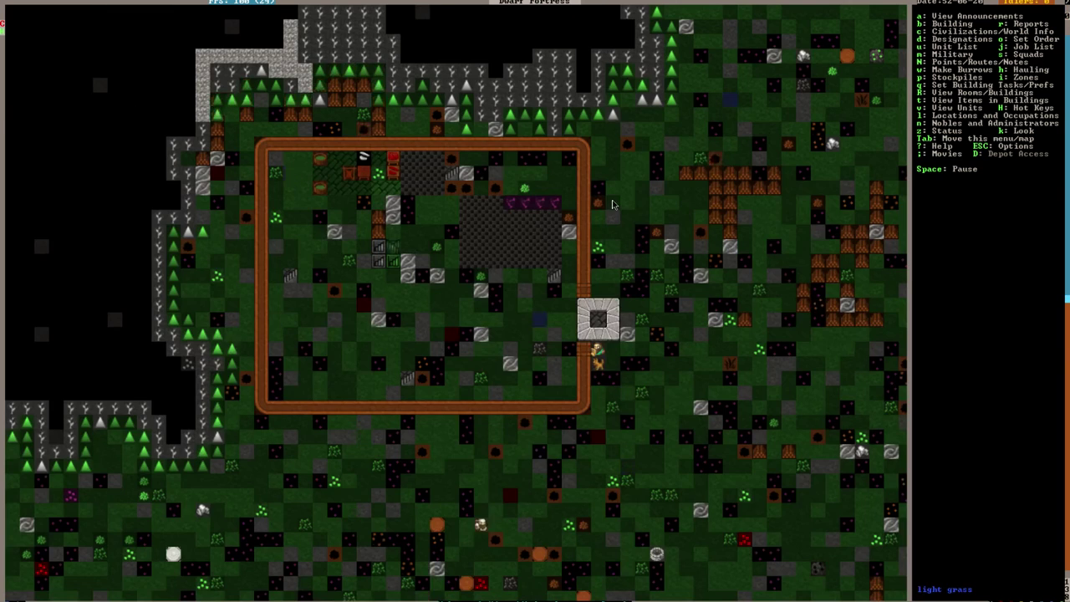
Inspect the grassland south of the enclosure and bring up the Building menu
{"action": "key", "text": "shift+Right"}
{"action": "key", "text": "shift+Down"}
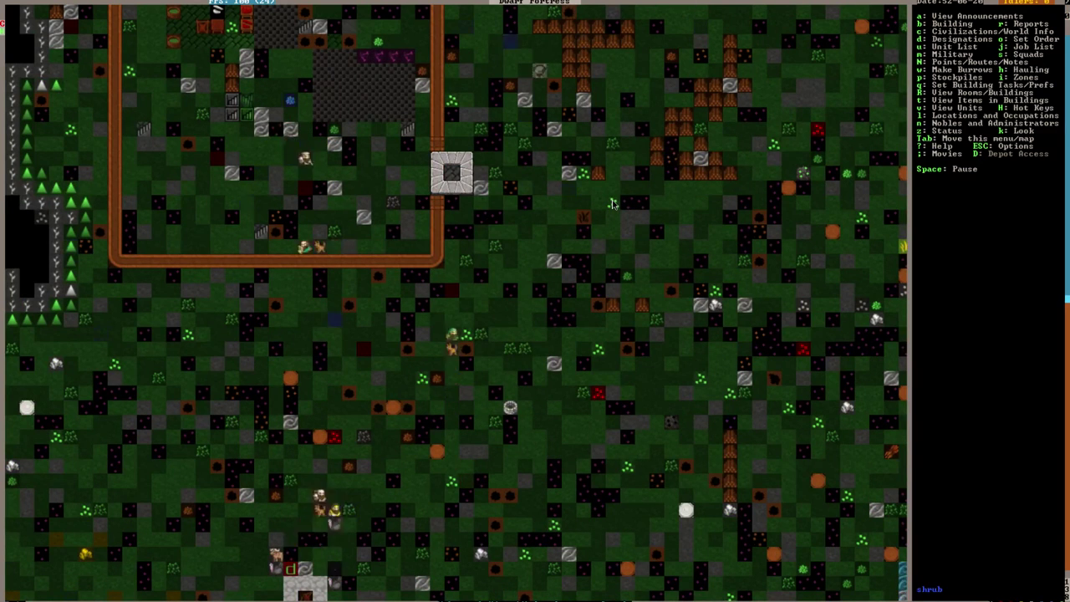
{"action": "key", "text": "shift+Down"}
{"action": "key", "text": "k"}
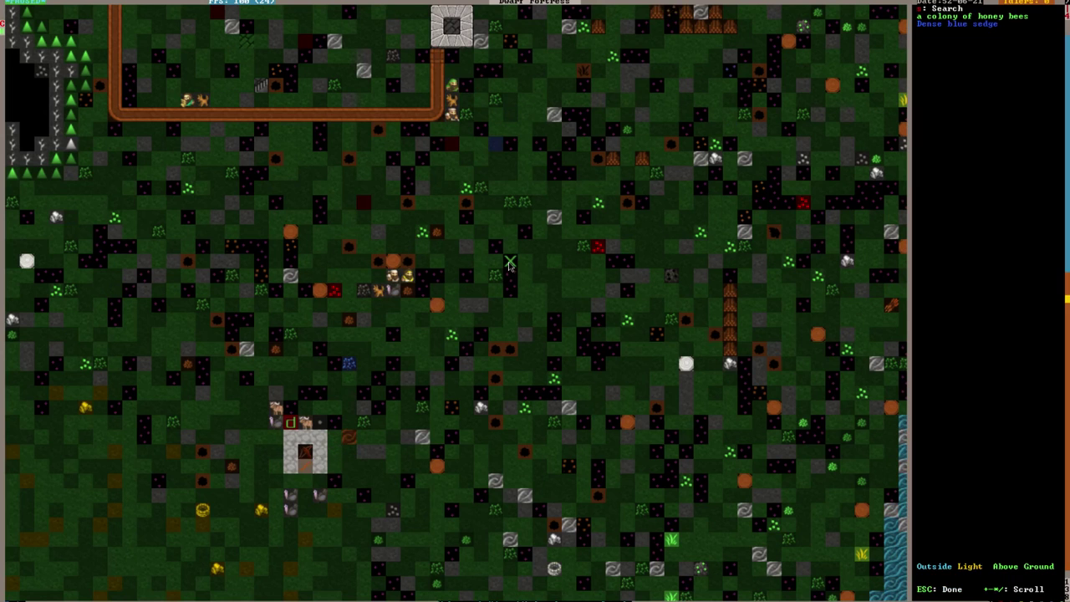
{"action": "key", "text": "Up"}
{"action": "key", "text": "Up"}
{"action": "key", "text": "Up"}
{"action": "key", "text": "Up"}
{"action": "key", "text": "Up"}
{"action": "key", "text": "Up"}
{"action": "key", "text": "Escape"}
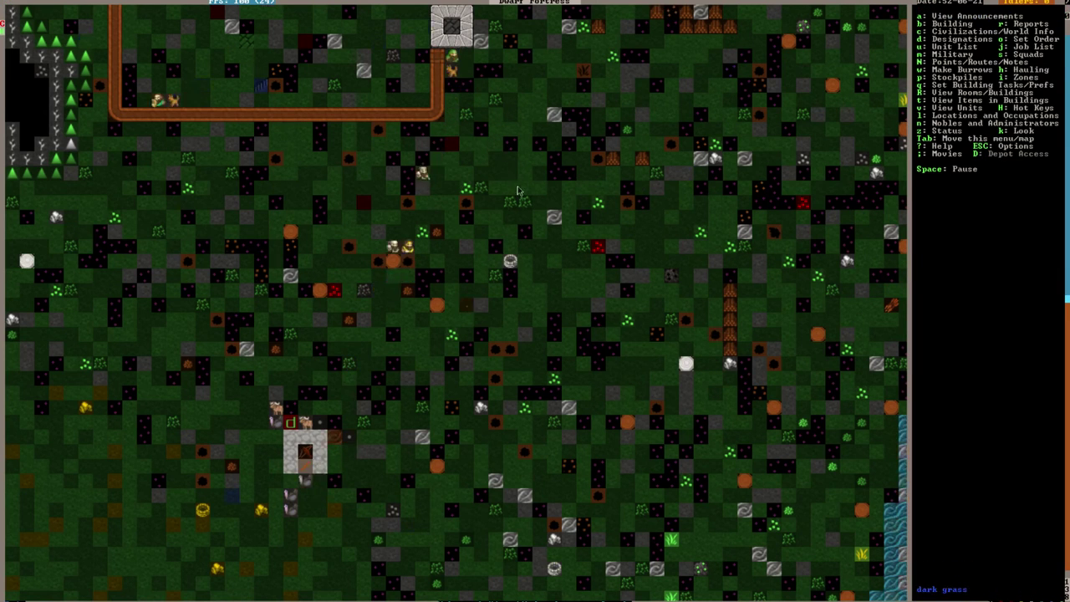
{"action": "key", "text": "shift+Up"}
{"action": "key", "text": "b"}
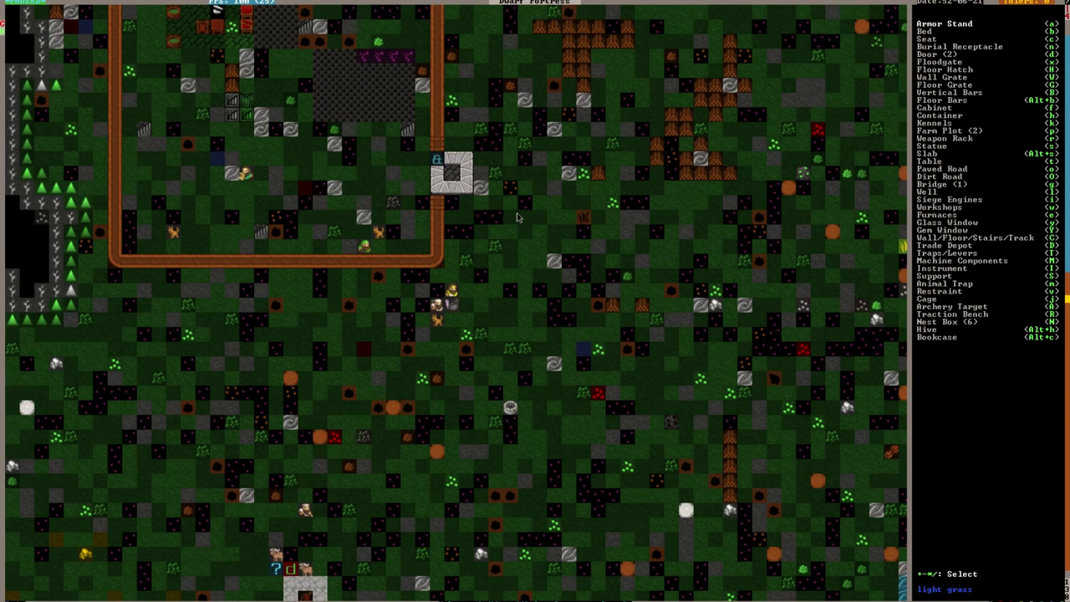
Place the first dolomite hive inside the enclosure's bottom-right corner
{"action": "key", "text": "alt+h"}
{"action": "key", "text": "Up"}
{"action": "key", "text": "Left"}
{"action": "key", "text": "Up"}
{"action": "key", "text": "Left"}
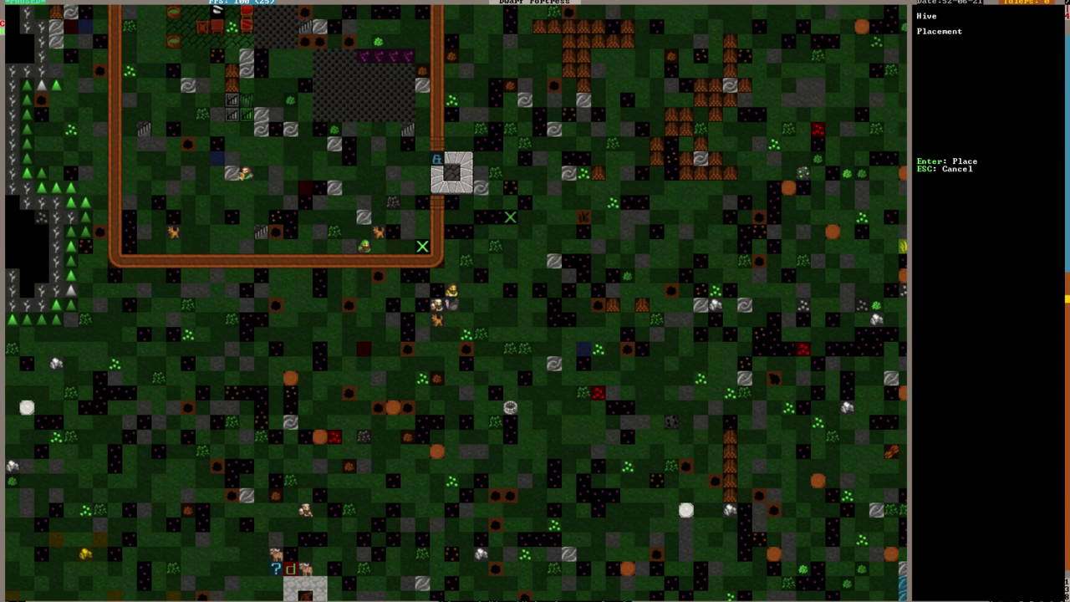
{"action": "key", "text": "Up"}
{"action": "key", "text": "Down"}
{"action": "key", "text": "Return"}
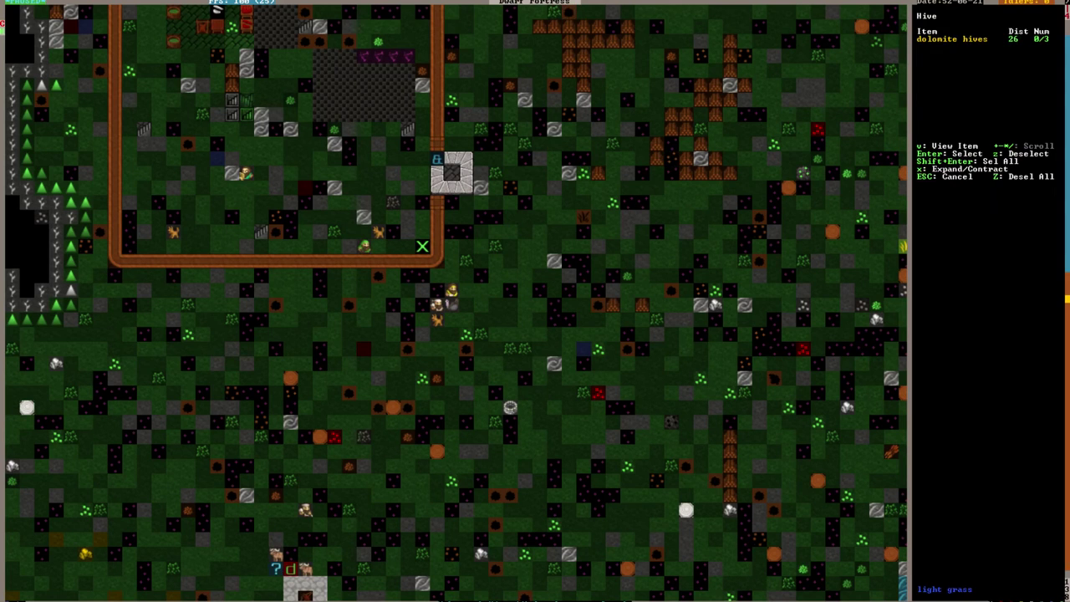
{"action": "key", "text": "Return"}
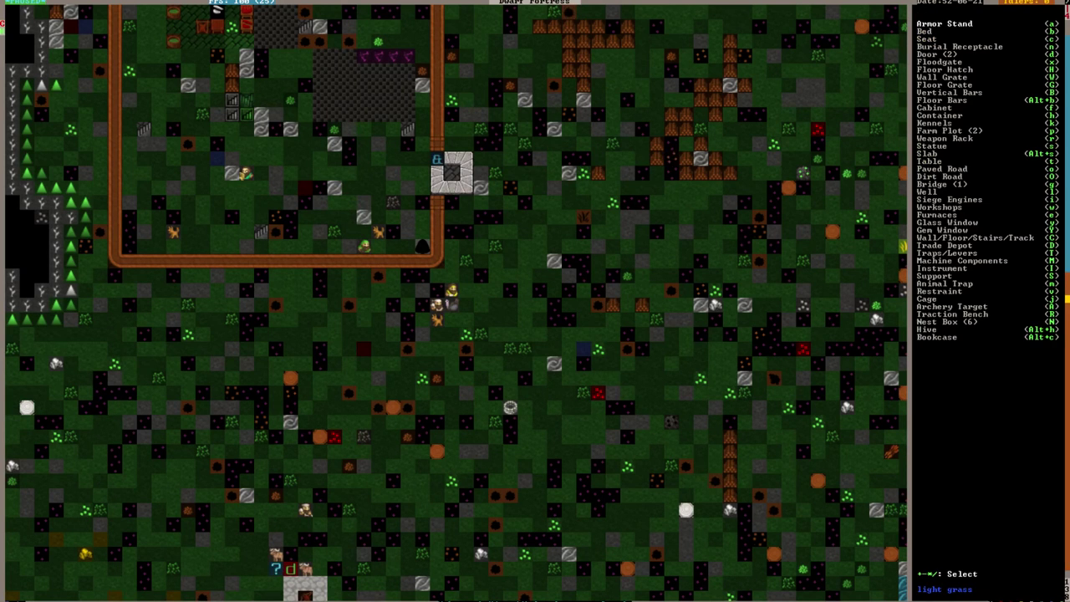
Place second and third hives stepping one tile further left each
{"action": "key", "text": "alt+h"}
{"action": "key", "text": "Left"}
{"action": "key", "text": "Return"}
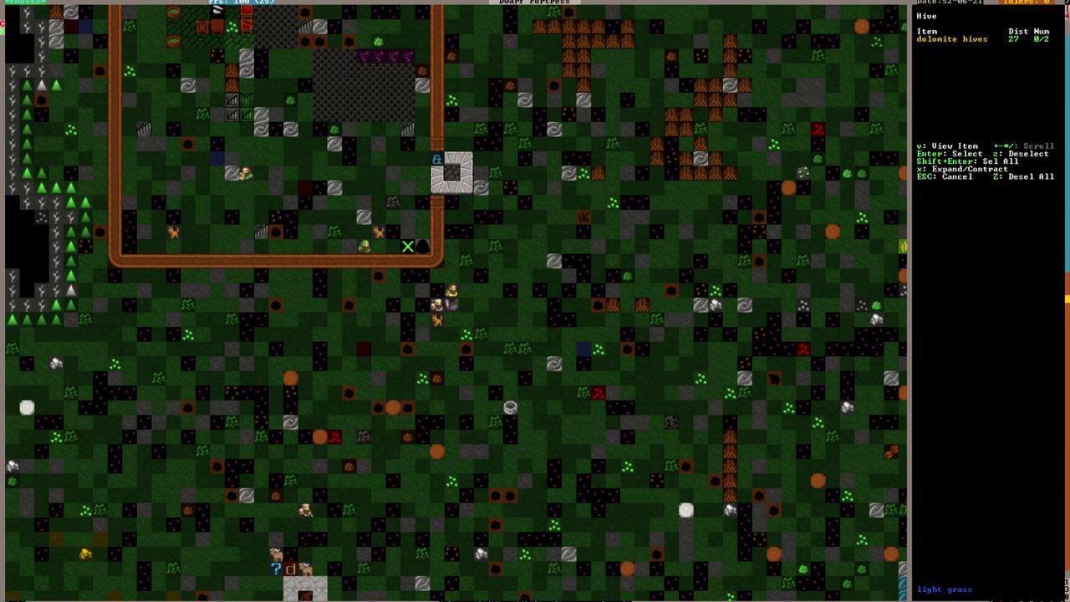
{"action": "key", "text": "Return"}
{"action": "key", "text": "alt+h"}
{"action": "key", "text": "Left"}
{"action": "key", "text": "Return"}
{"action": "key", "text": "Return"}
Retry hive placement, which fails for lack of a hive item, and return to the map
{"action": "key", "text": "alt+h"}
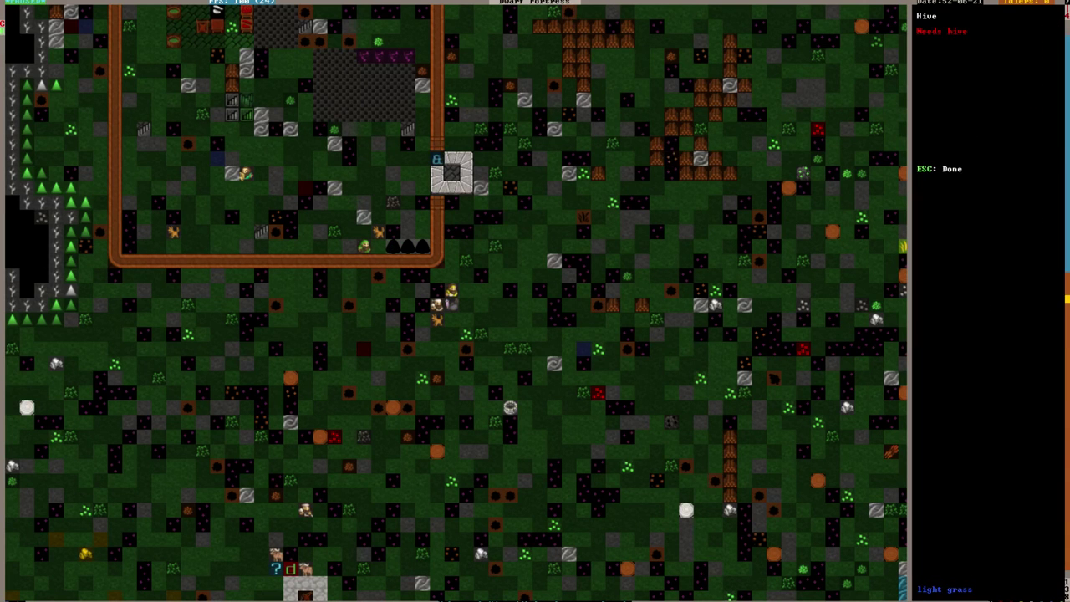
{"action": "key", "text": "Escape"}
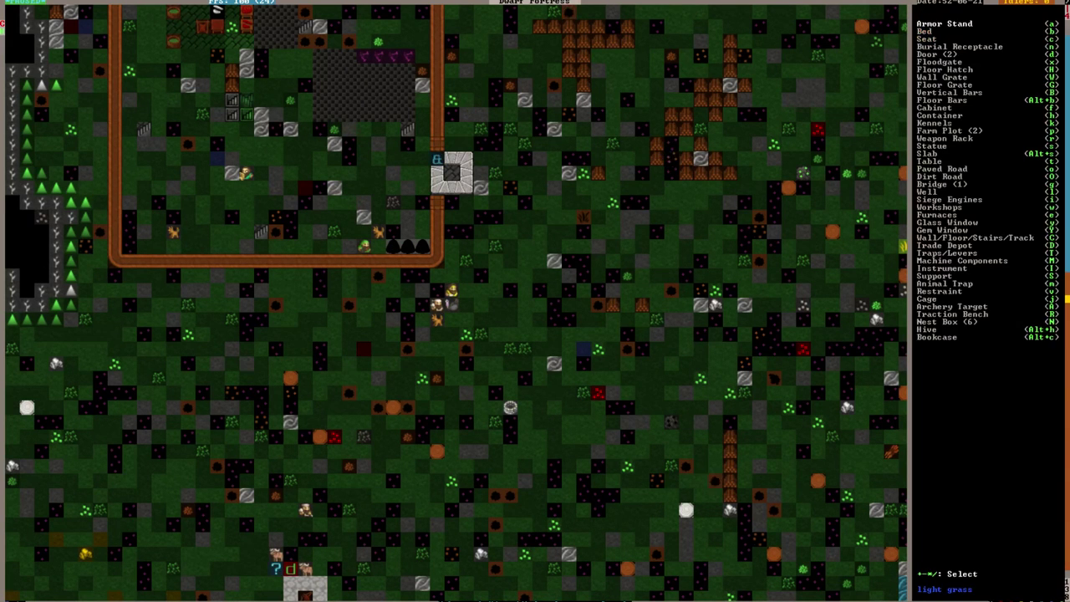
{"action": "key", "text": "alt+h"}
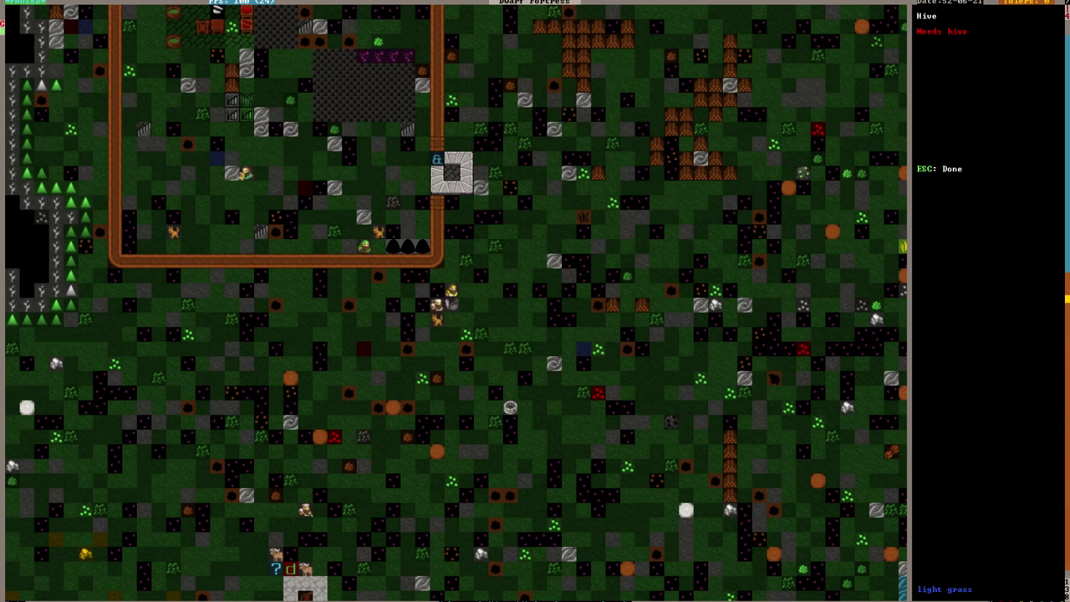
{"action": "key", "text": "Escape"}
{"action": "key", "text": "Escape"}
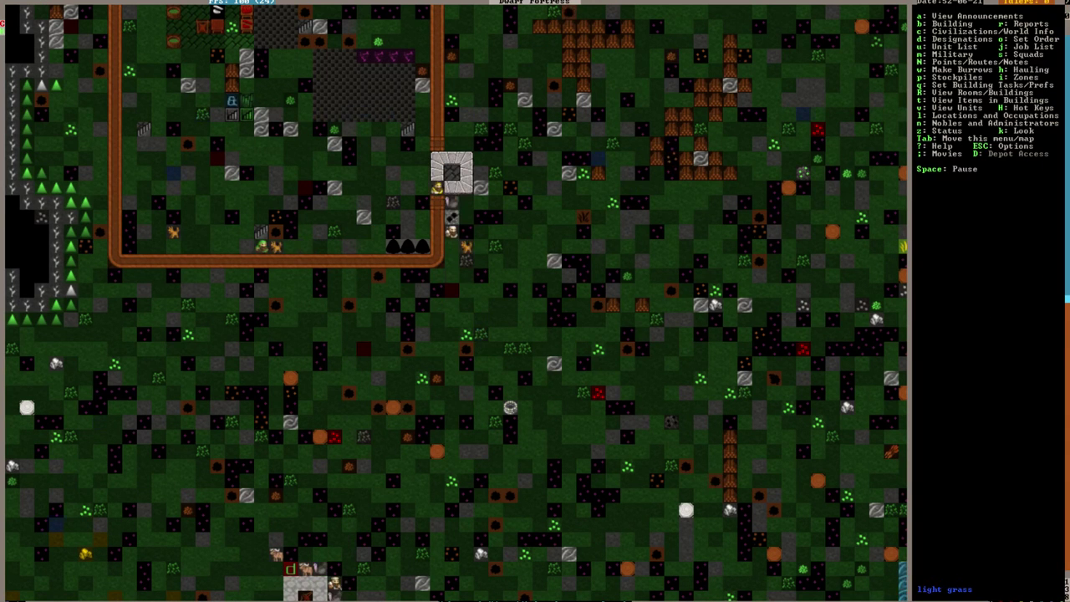
{"action": "key", "text": "b"}
{"action": "key", "text": "alt+h"}
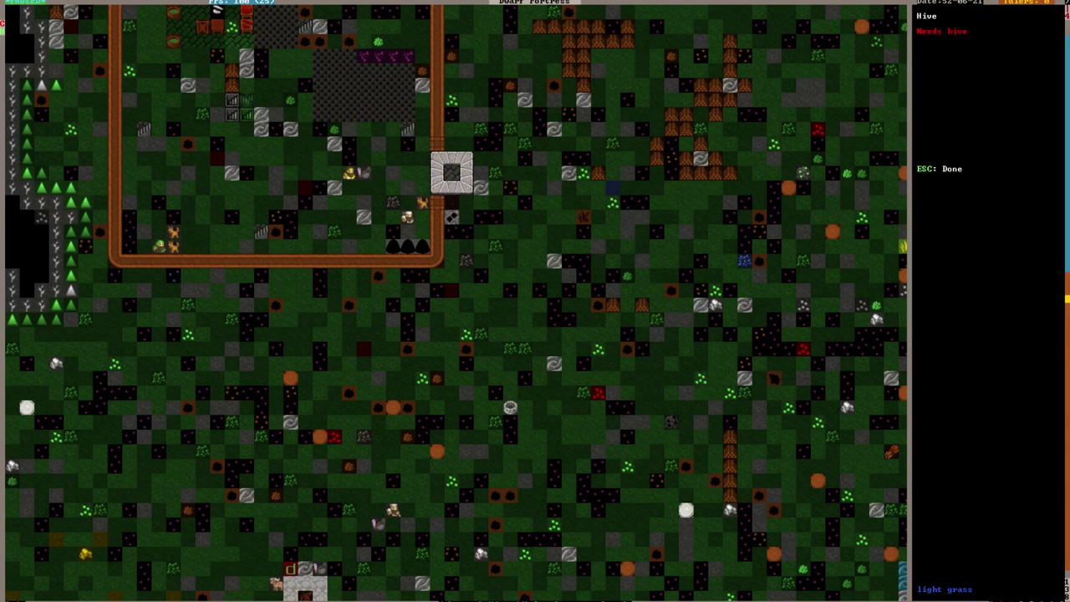
{"action": "key", "text": "Escape"}
{"action": "key", "text": "Escape"}
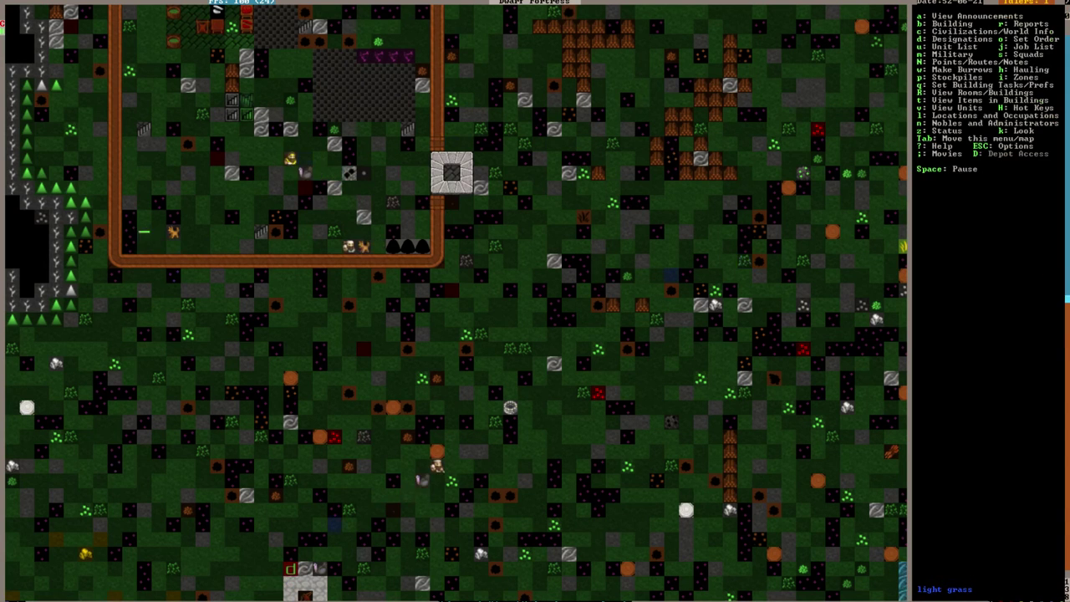
{"action": "key", "text": "Up"}
{"action": "key", "text": "Left"}
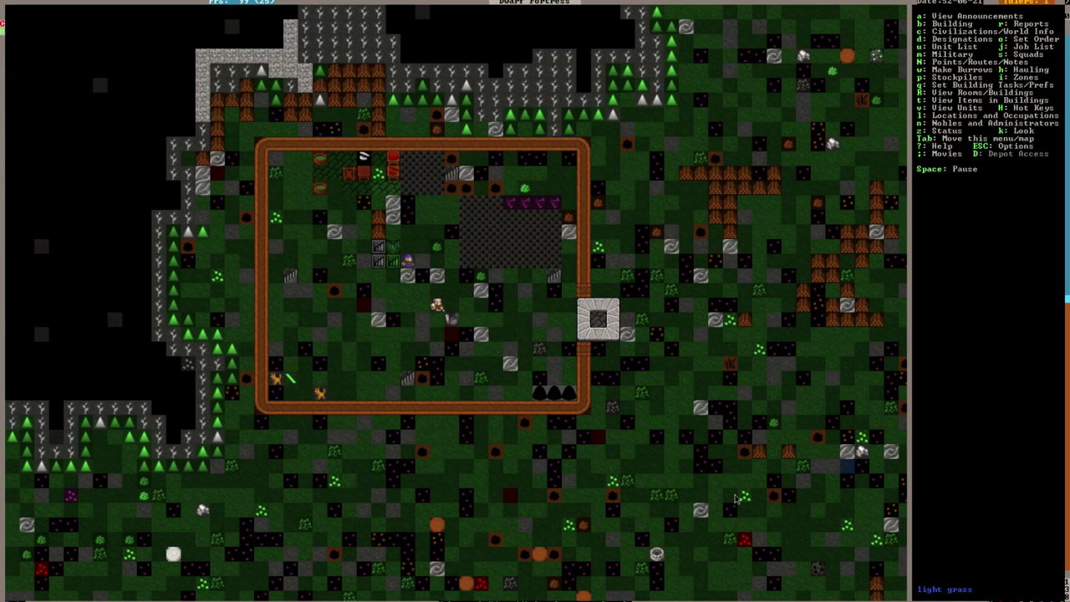
Pan the surface, then descend to the fortress interior and tunnel levels
{"action": "key", "text": "Down"}
{"action": "scroll", "coordinate": [735, 499], "scroll_direction": "down", "scroll_amount": 1}
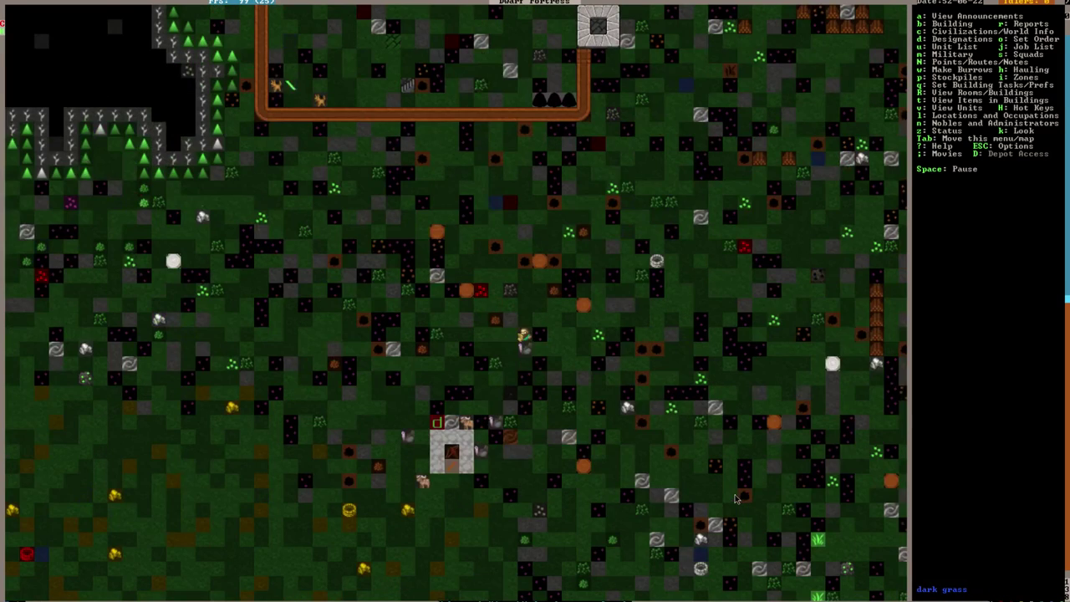
{"action": "scroll", "coordinate": [735, 499], "scroll_direction": "up", "scroll_amount": 1}
{"action": "key", "text": "Up"}
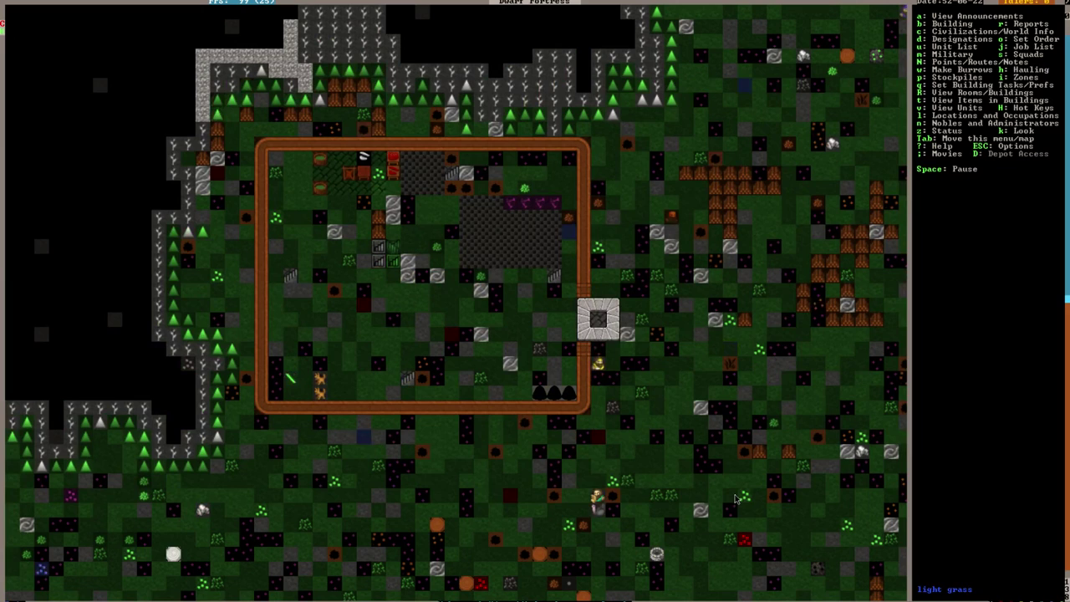
{"action": "key", "text": "greater"}
{"action": "key", "text": "greater"}
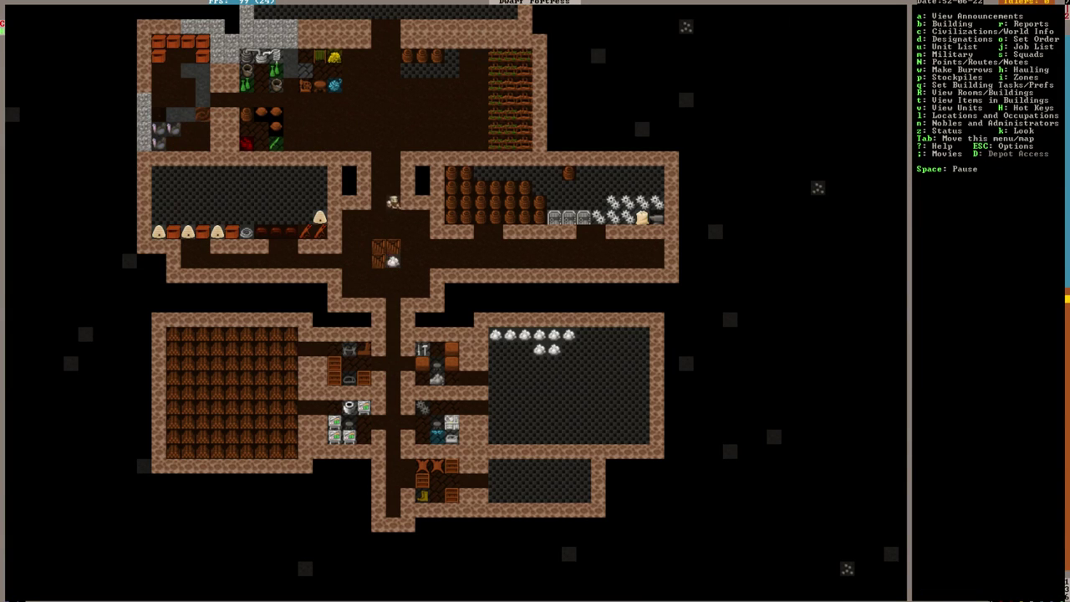
{"action": "key", "text": "greater"}
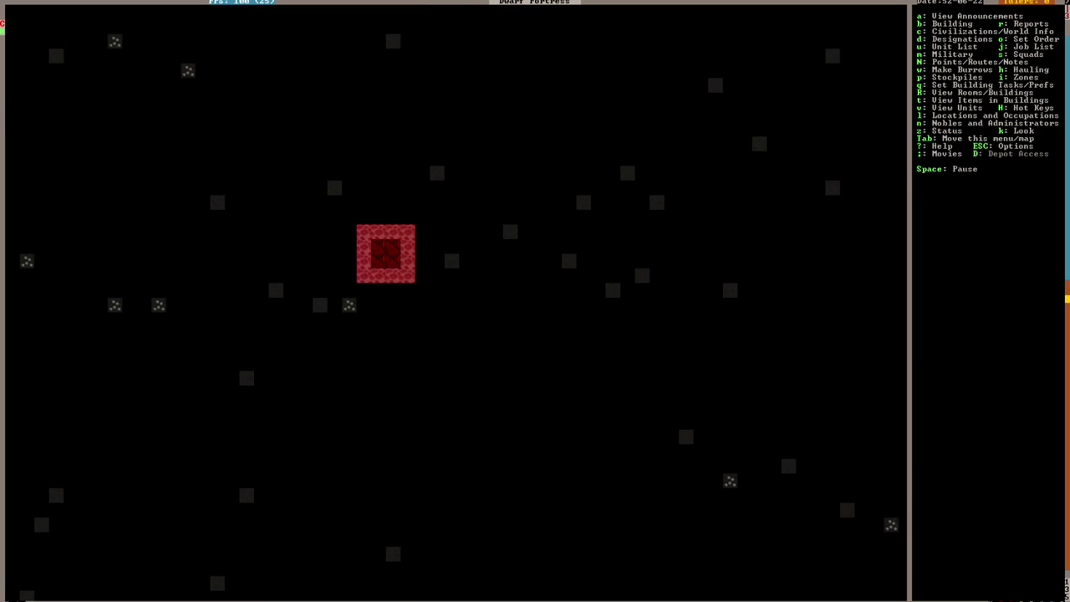
{"action": "key", "text": "less"}
{"action": "key", "text": "less"}
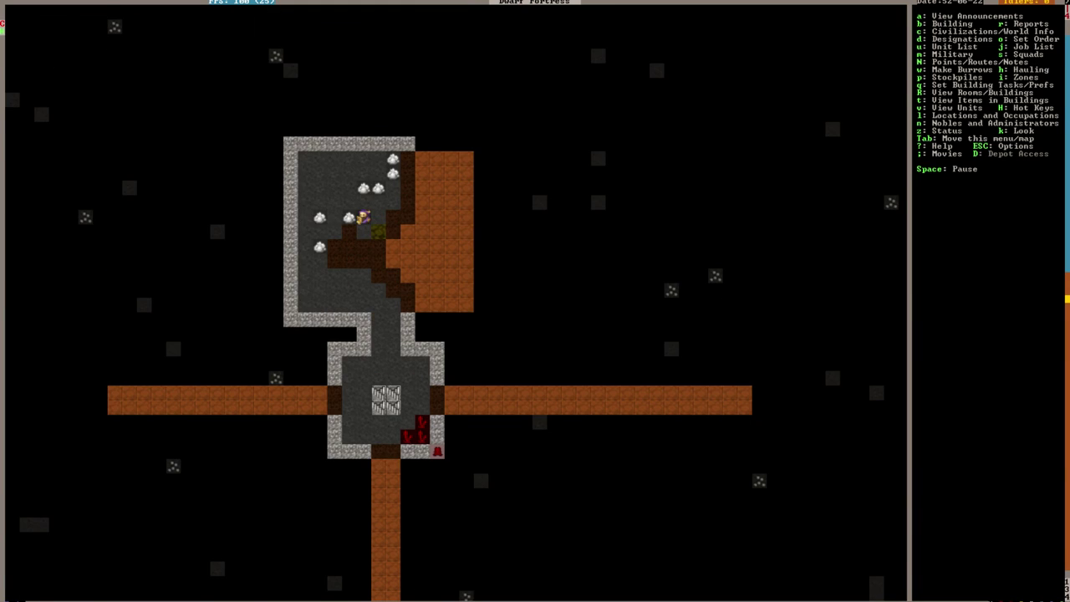
Read the announcements confirming rock hives, then switch to Dwarf Therapist
{"action": "key", "text": "a"}
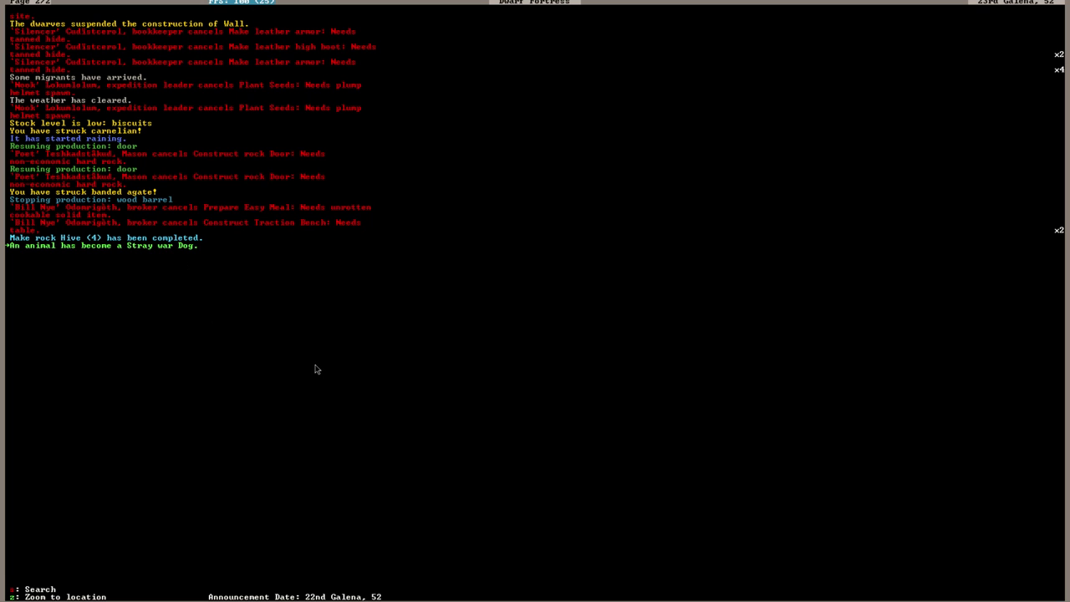
{"action": "key", "text": "Escape"}
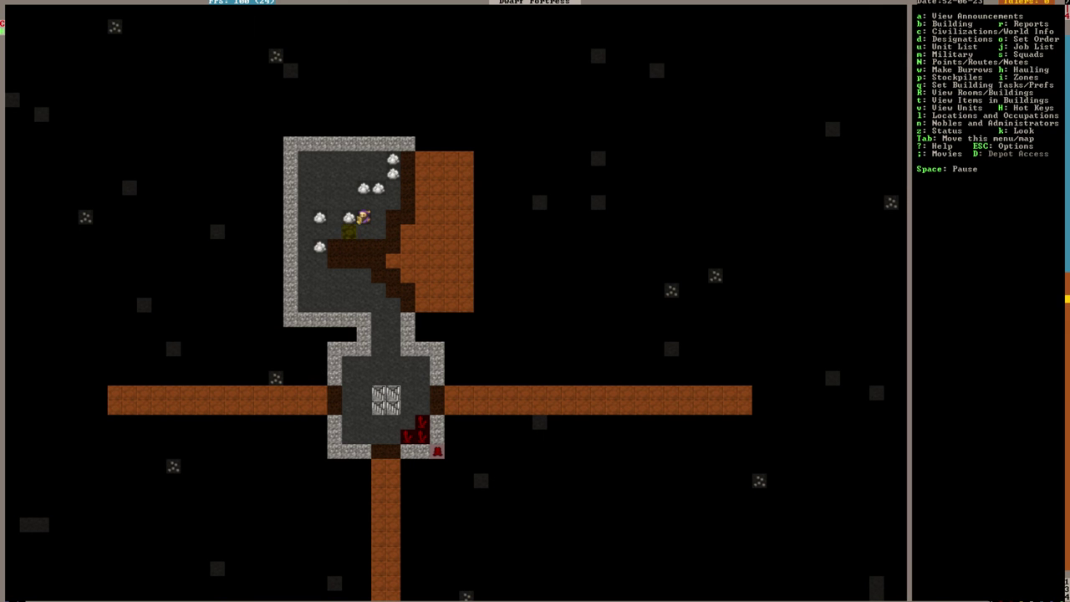
{"action": "key", "text": "alt+Tab"}
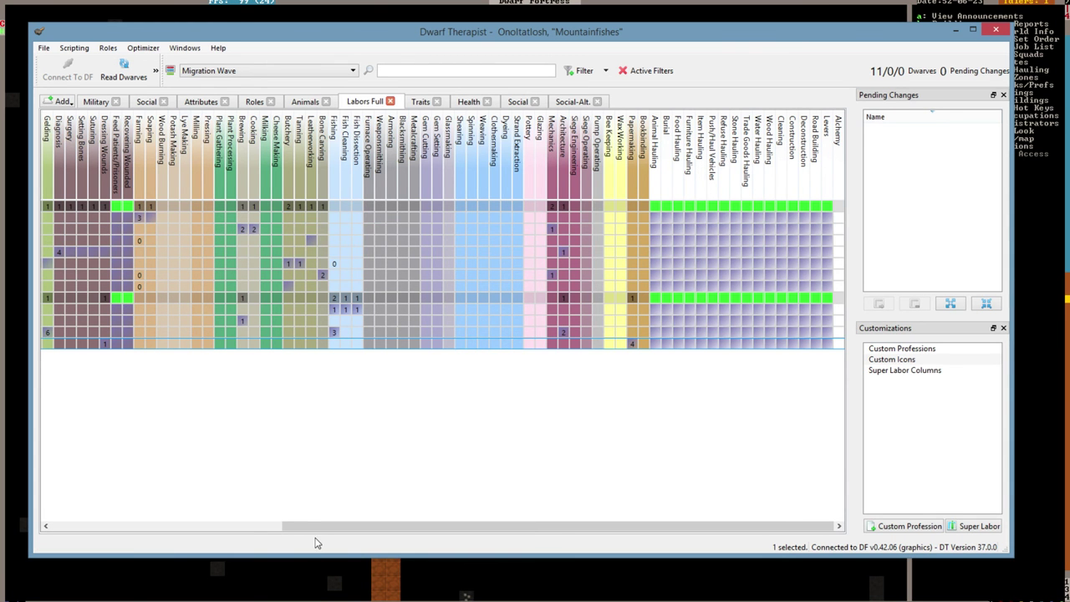
{"action": "left_click_drag", "start_coordinate": [317, 527], "coordinate": [101, 527]}
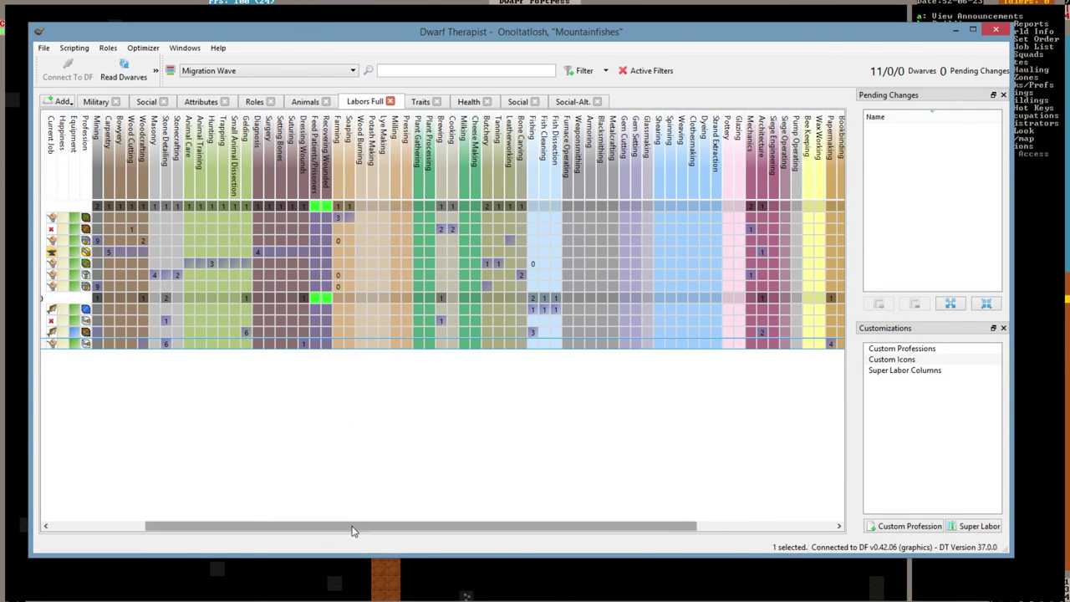
{"action": "left_click_drag", "start_coordinate": [352, 527], "coordinate": [100, 526]}
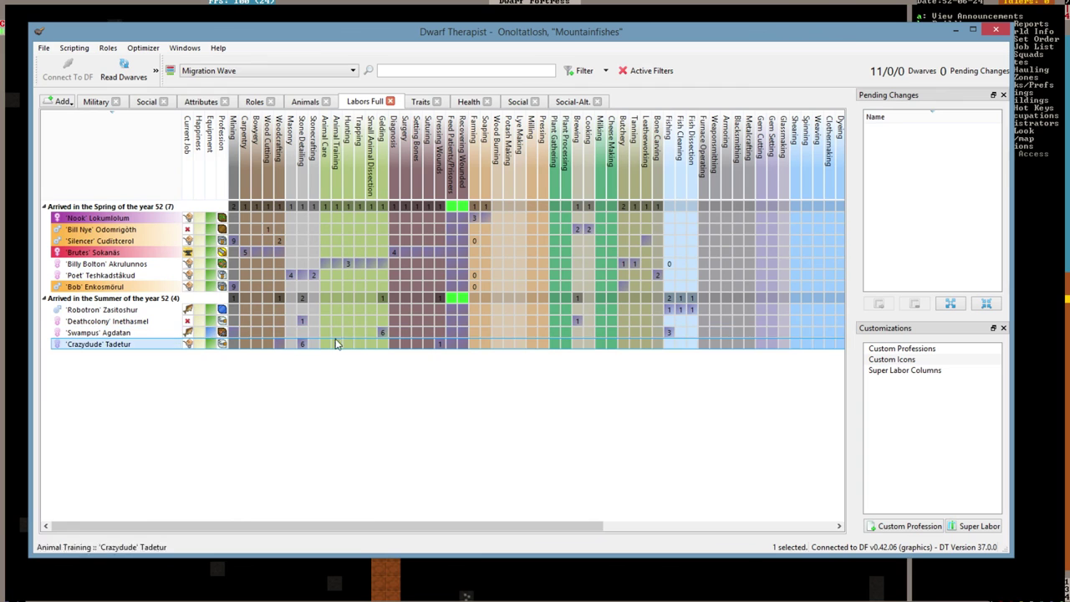
Switch from Dwarf Therapist back to Dwarf Fortress
{"action": "key", "text": "alt+Tab"}
Check the announcements log, then pan south-east and move up to the main fortress level
{"action": "key", "text": "a"}
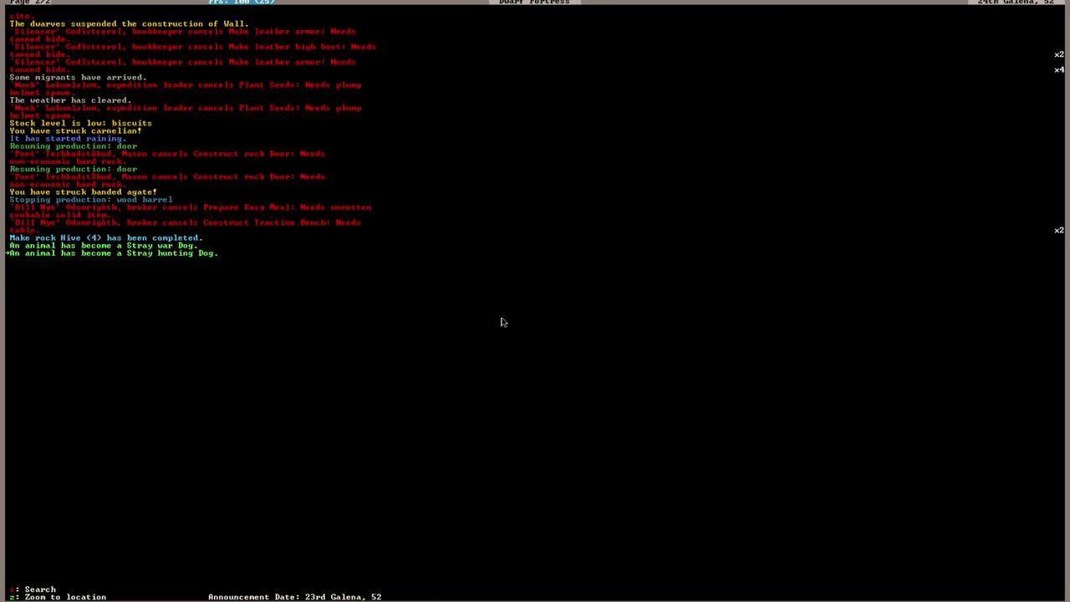
{"action": "key", "text": "Escape"}
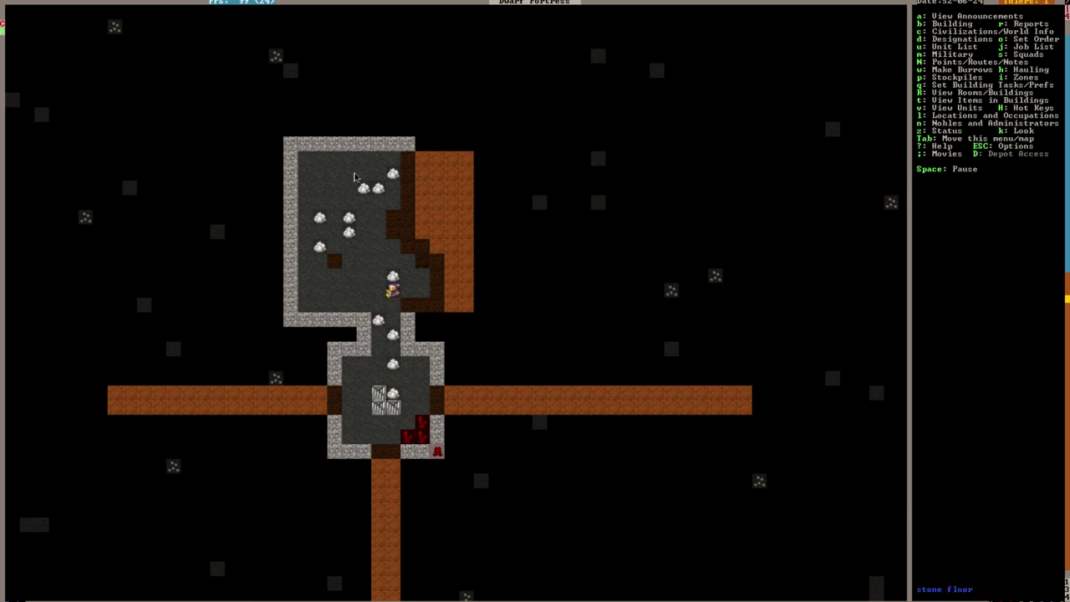
{"action": "key", "text": "shift+Down"}
{"action": "key", "text": "shift+Right"}
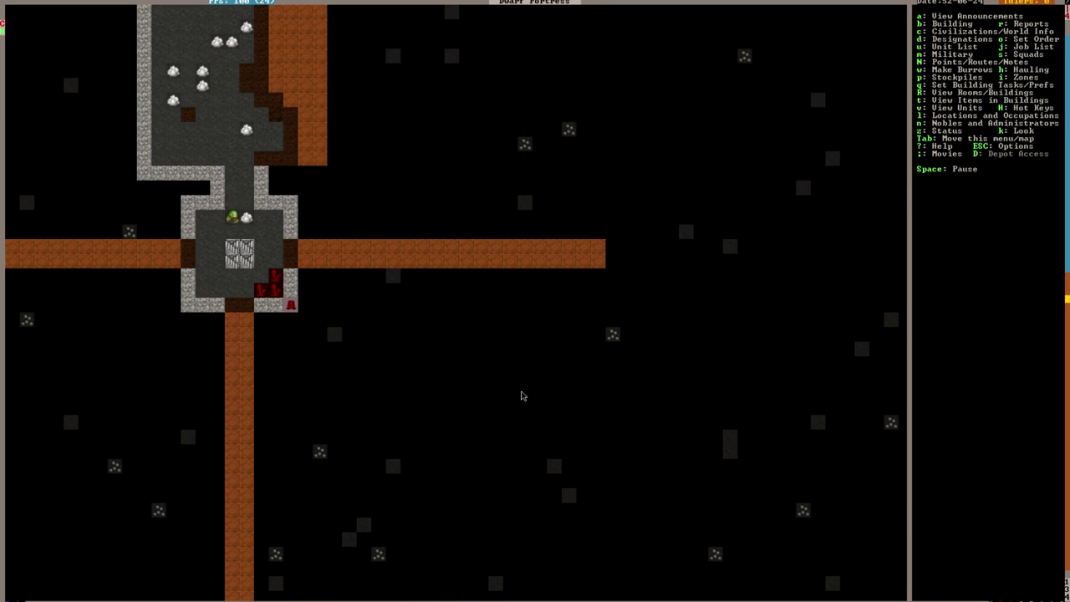
{"action": "key", "text": "shift+period"}
{"action": "key", "text": "shift+period"}
{"action": "key", "text": "shift+period"}
{"action": "key", "text": "shift+period"}
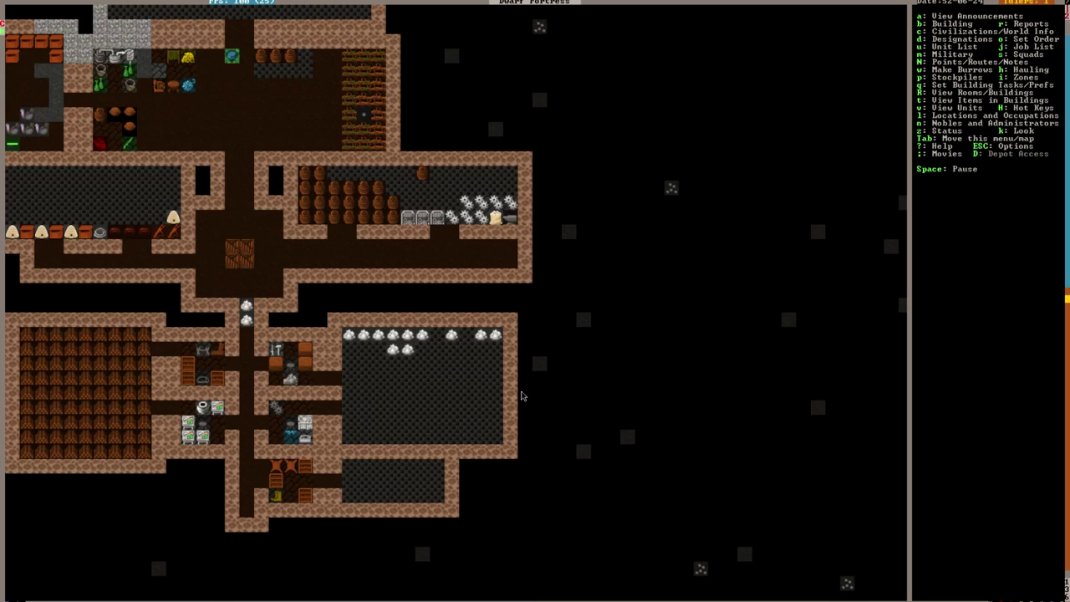
Pan north-west and step down past the stone structure to the grate room's level
{"action": "key", "text": "shift+Up"}
{"action": "key", "text": "shift+Left"}
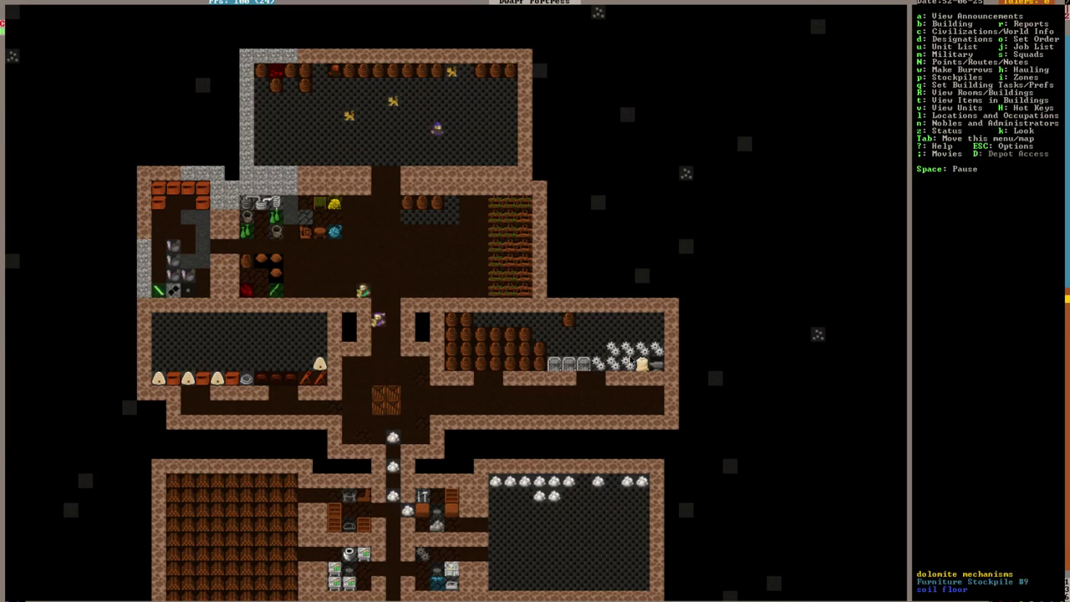
{"action": "key", "text": "shift+period"}
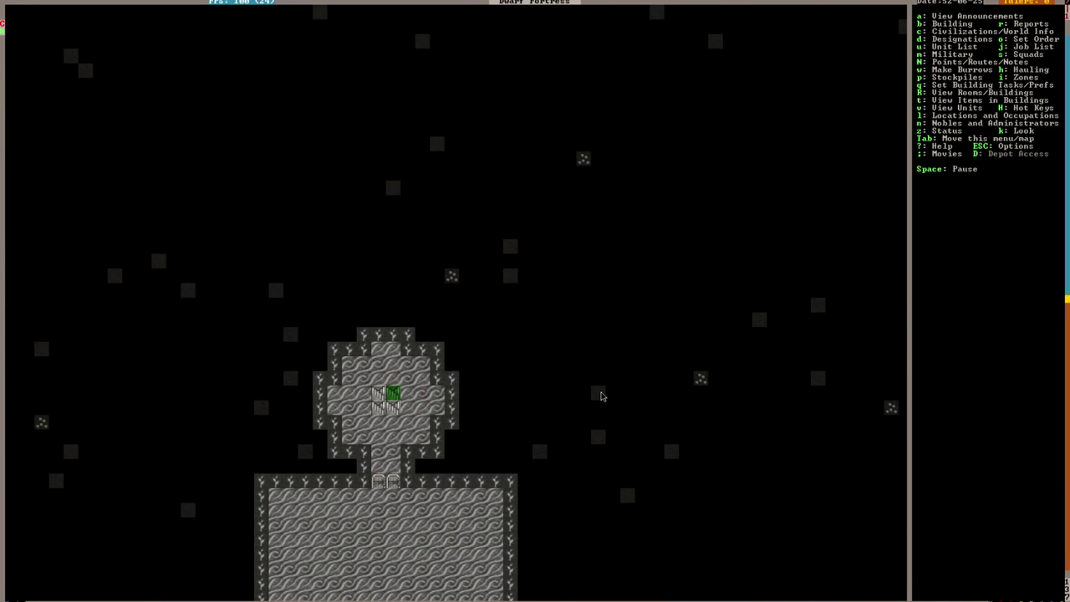
{"action": "key", "text": "shift+comma"}
{"action": "key", "text": "shift+period"}
{"action": "key", "text": "shift+Down"}
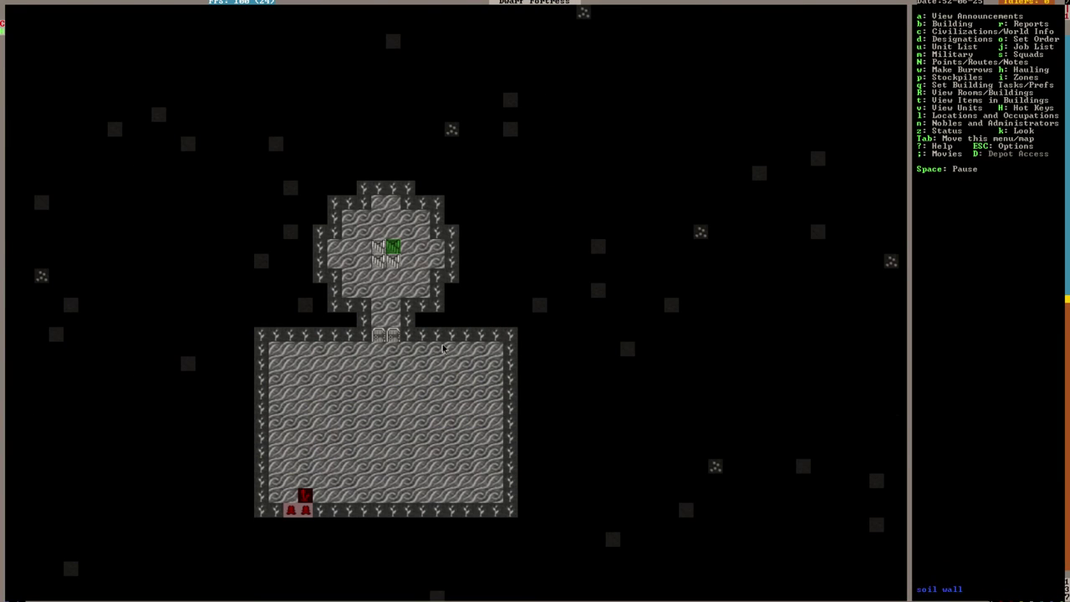
{"action": "key", "text": "shift+period"}
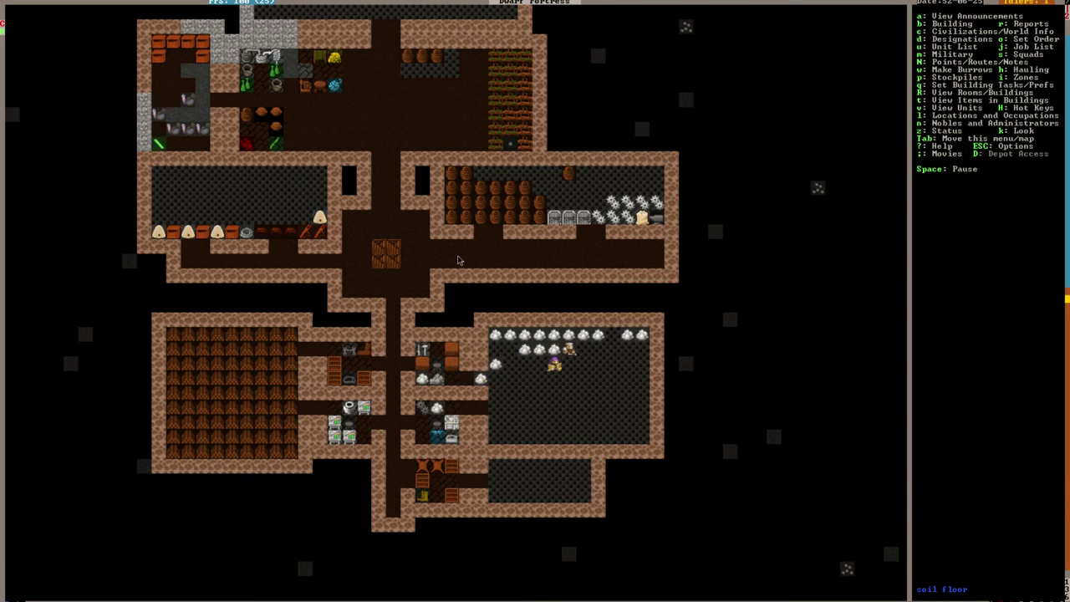
{"action": "key", "text": "shift+period"}
{"action": "key", "text": "shift+period"}
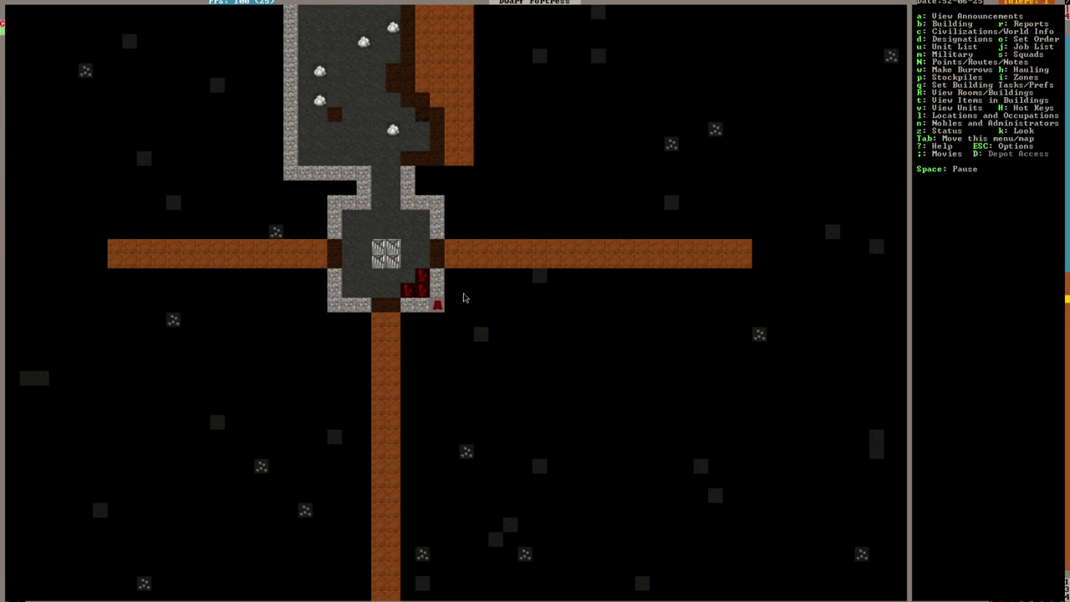
{"action": "key", "text": "shift+comma"}
{"action": "key", "text": "shift+comma"}
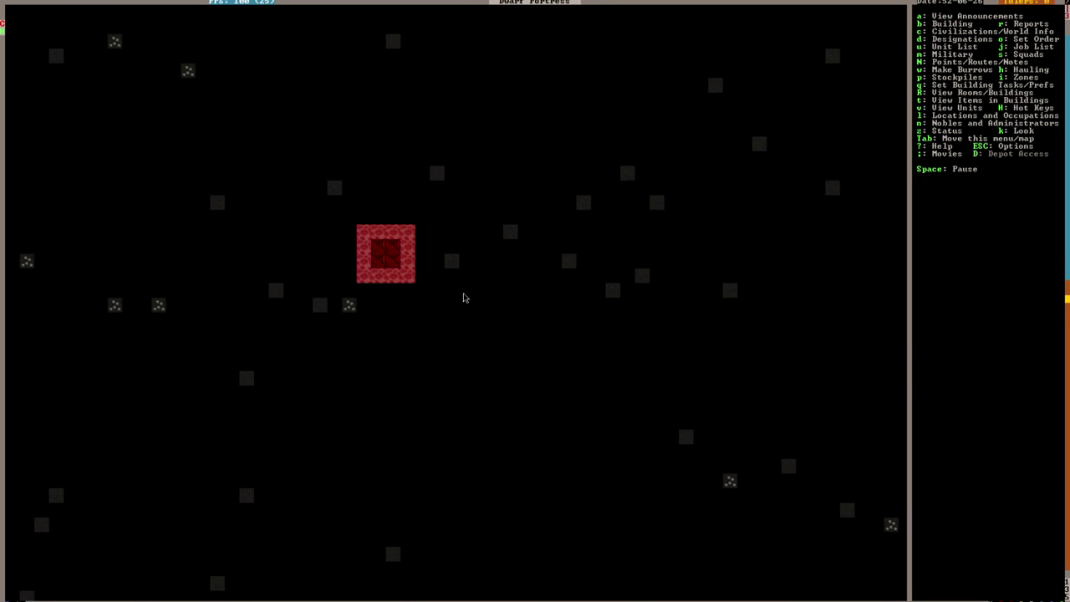
{"action": "key", "text": "F1"}
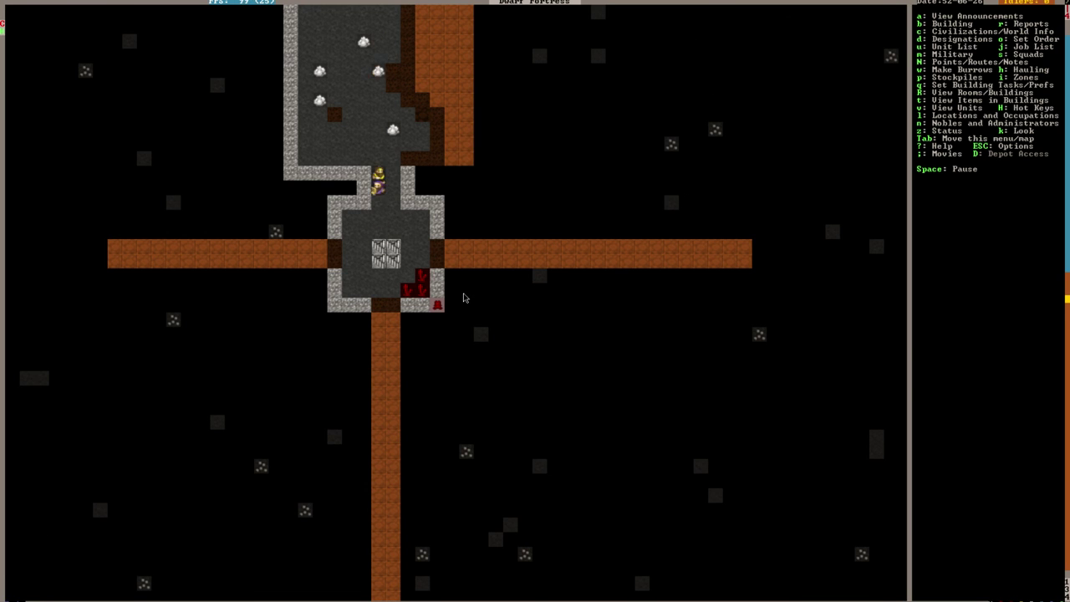
Build a dolomite-mechanism lever in the chamber just north of the stone room
{"action": "key", "text": "b"}
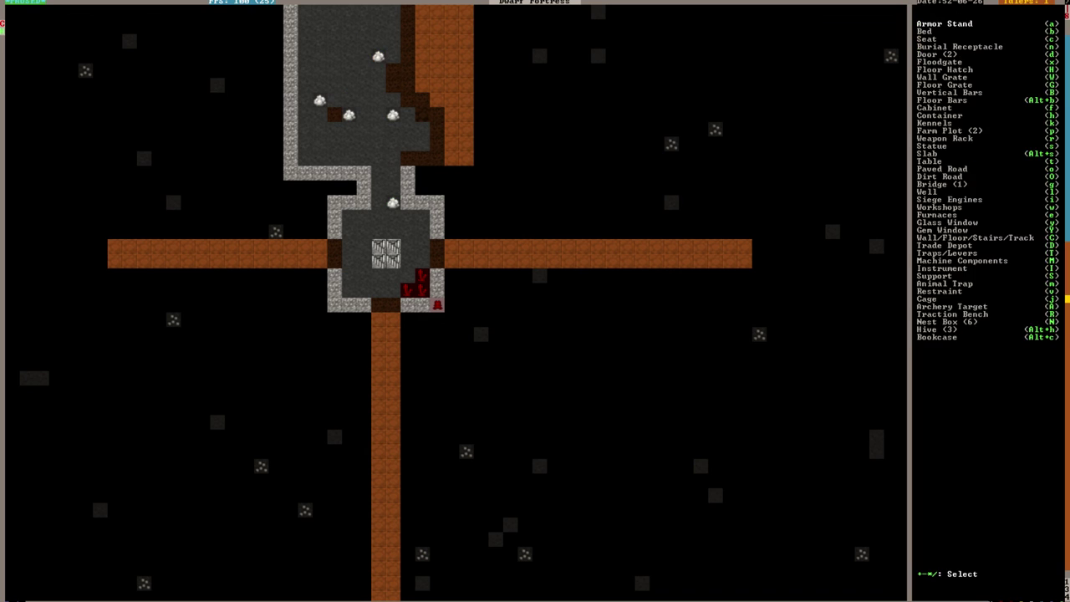
{"action": "key", "text": "shift+t"}
{"action": "key", "text": "l"}
{"action": "key", "text": "KP_Home"}
{"action": "key", "text": "KP_Home"}
{"action": "key", "text": "KP_Home"}
{"action": "key", "text": "KP_Home"}
{"action": "key", "text": "KP_Home"}
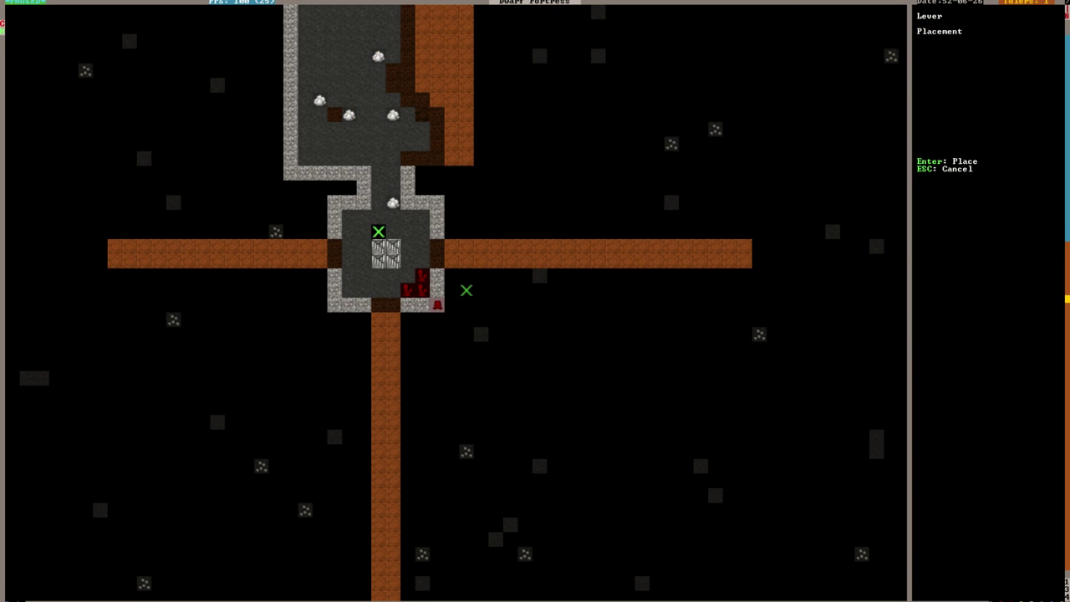
{"action": "key", "text": "KP_Home"}
{"action": "key", "text": "Up"}
{"action": "key", "text": "Up"}
{"action": "key", "text": "Return"}
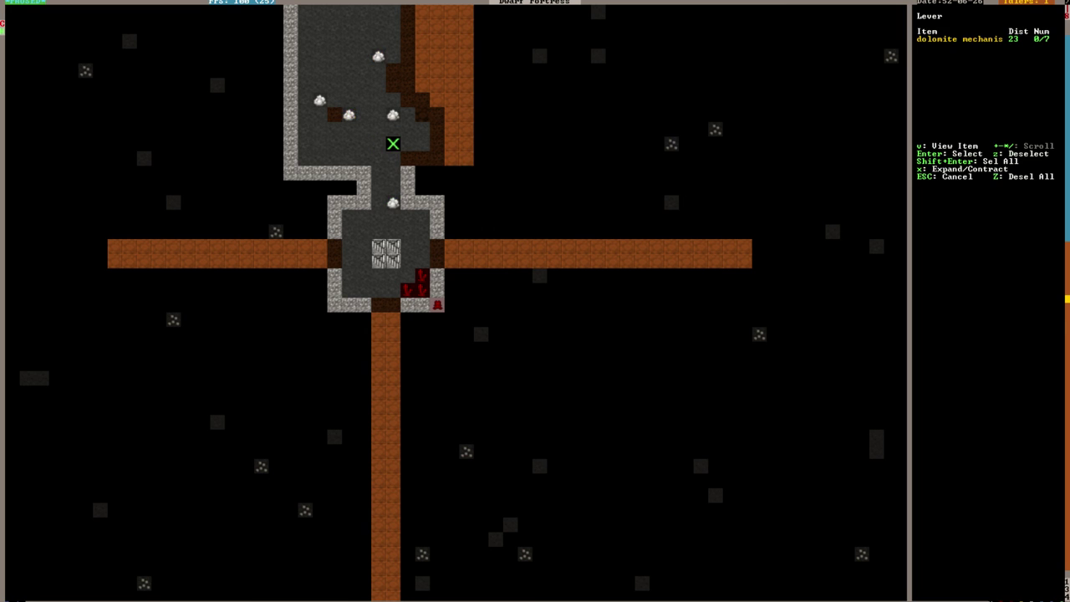
{"action": "key", "text": "Return"}
{"action": "key", "text": "Escape"}
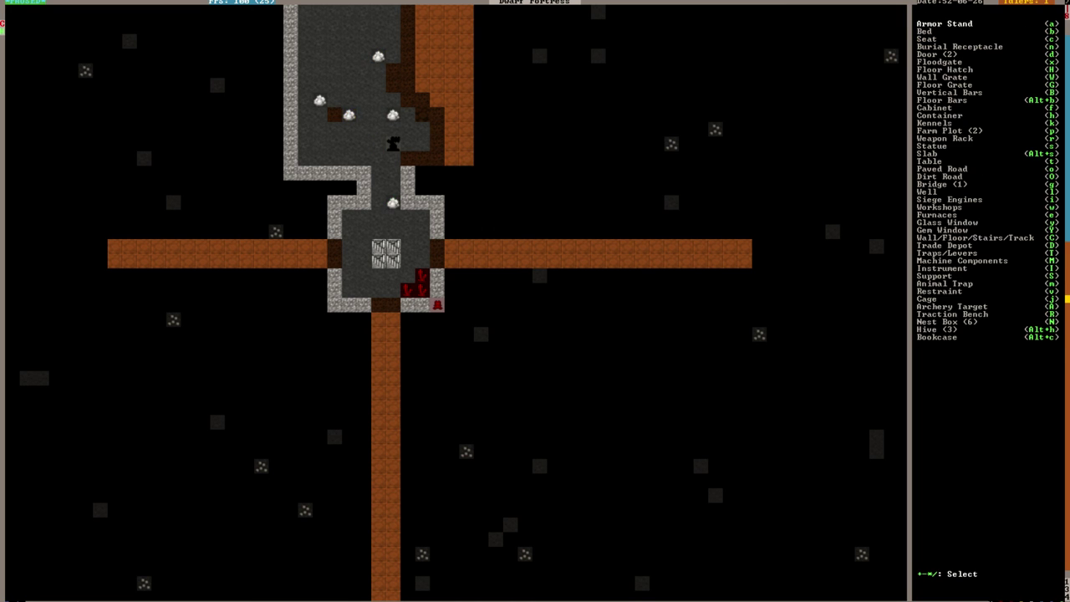
{"action": "key", "text": "Escape"}
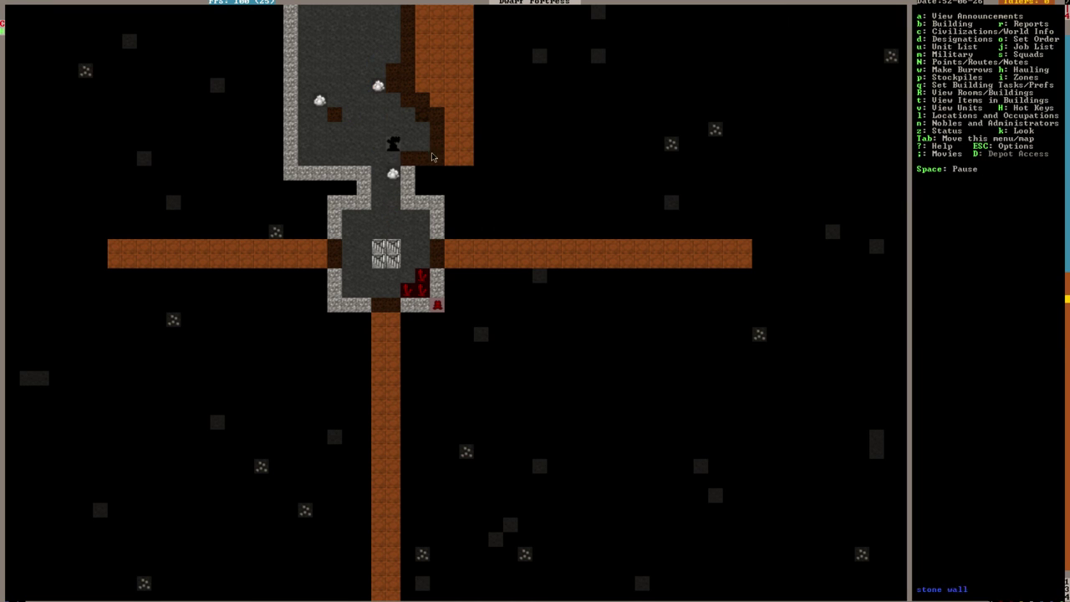
{"action": "key", "text": "shift+Up"}
Go up to the surface and place the first down stair inside the walled compound
{"action": "key", "text": "shift+comma"}
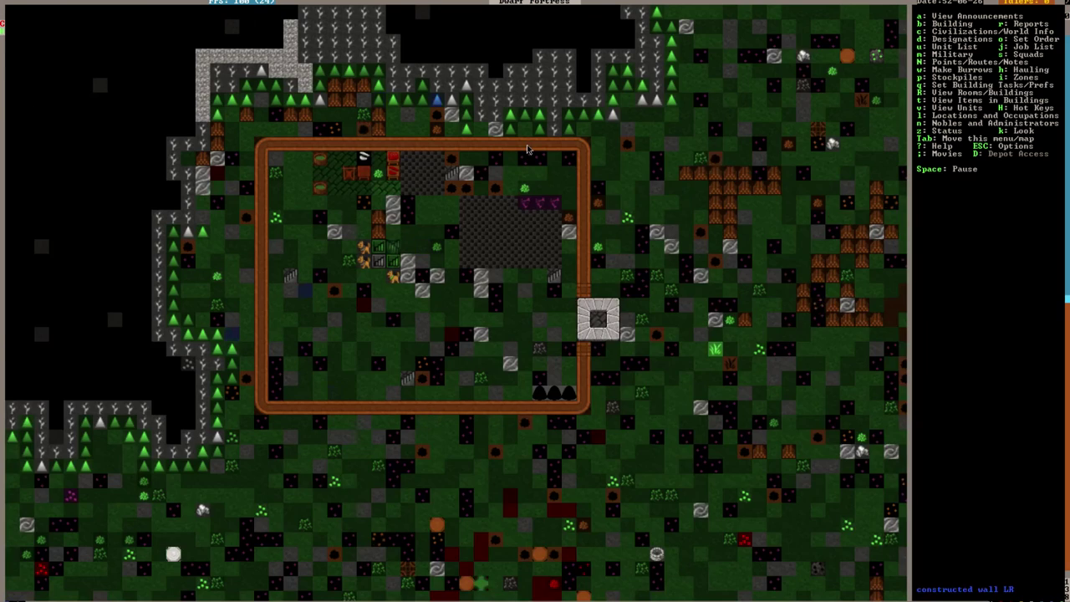
{"action": "key", "text": "shift+comma"}
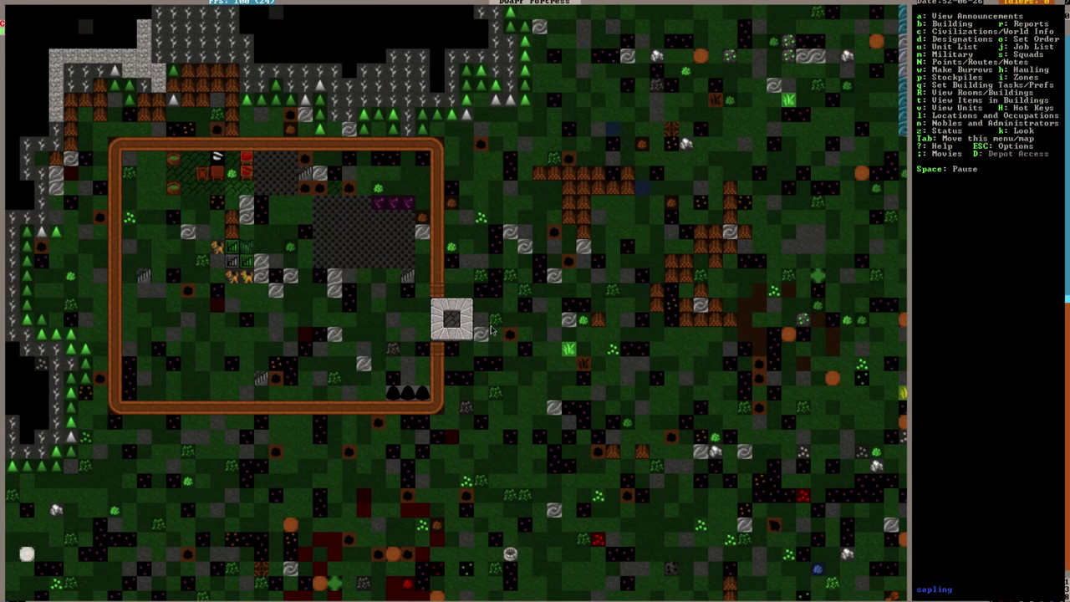
{"action": "key", "text": "shift+period"}
{"action": "key", "text": "shift+comma"}
{"action": "key", "text": "shift+Left"}
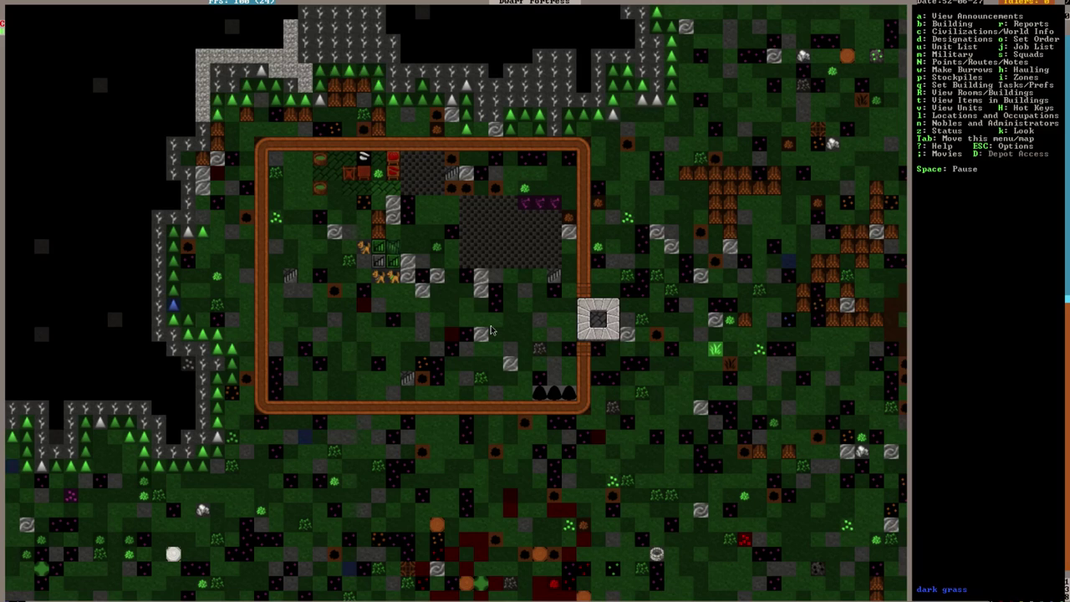
{"action": "key", "text": "b"}
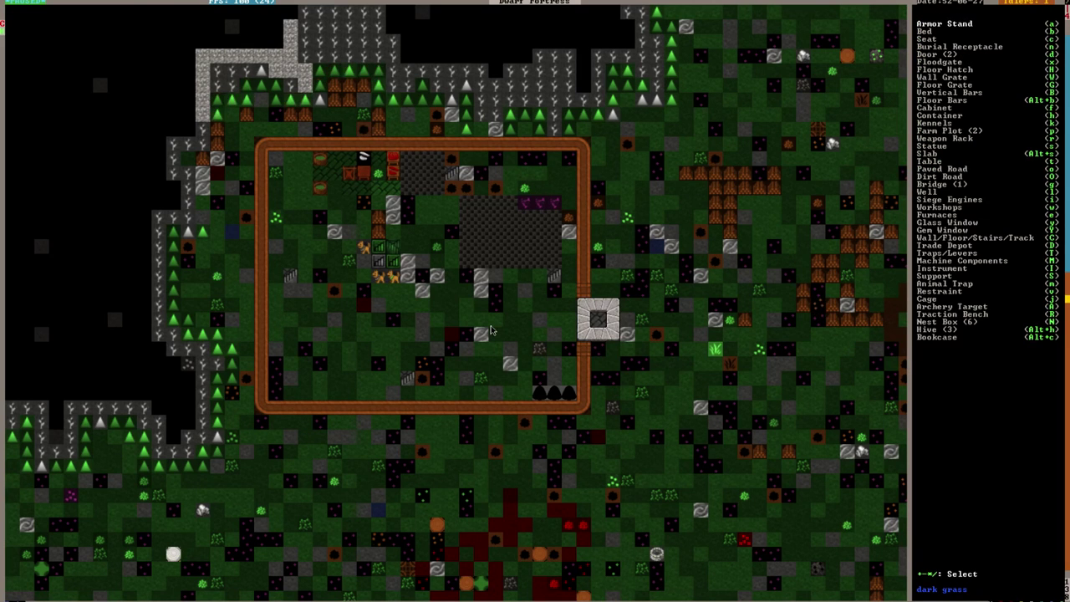
{"action": "key", "text": "shift+c"}
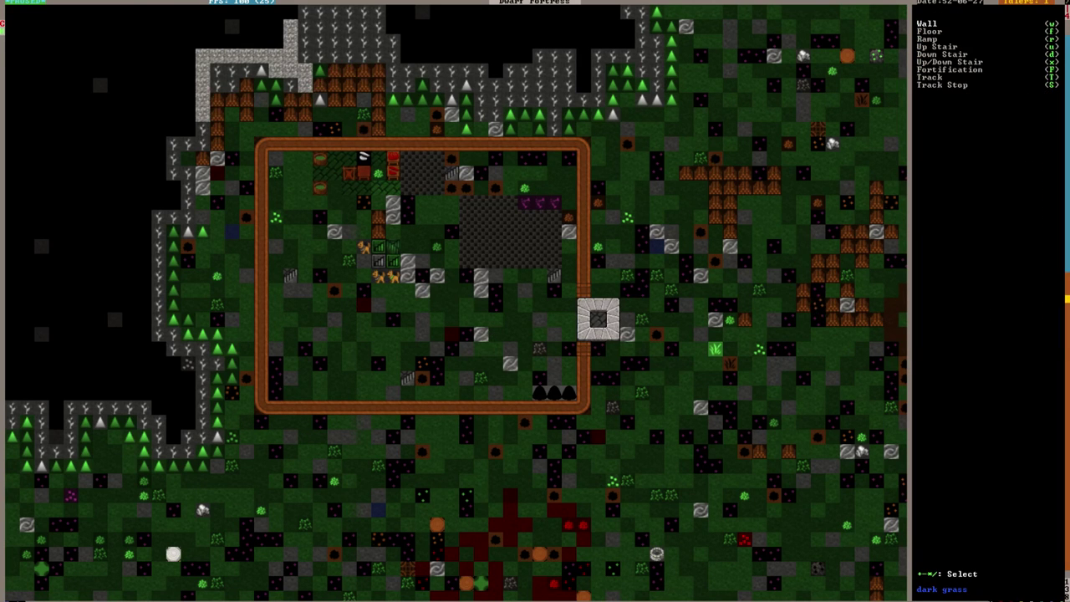
{"action": "key", "text": "d"}
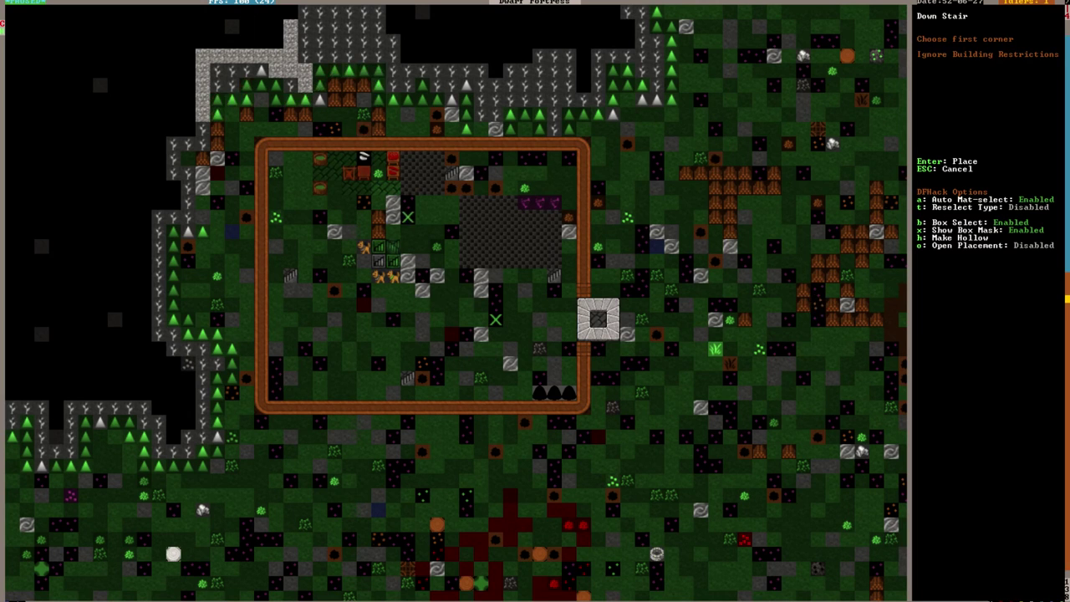
{"action": "key", "text": "shift+less"}
{"action": "key", "text": "Return"}
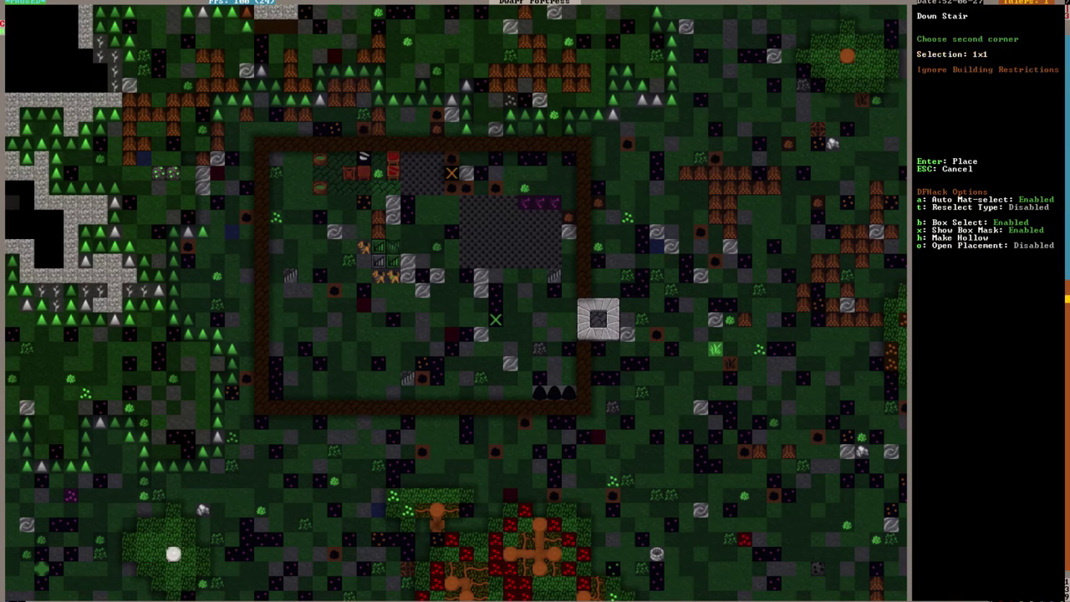
{"action": "key", "text": "Return"}
{"action": "key", "text": "Return"}
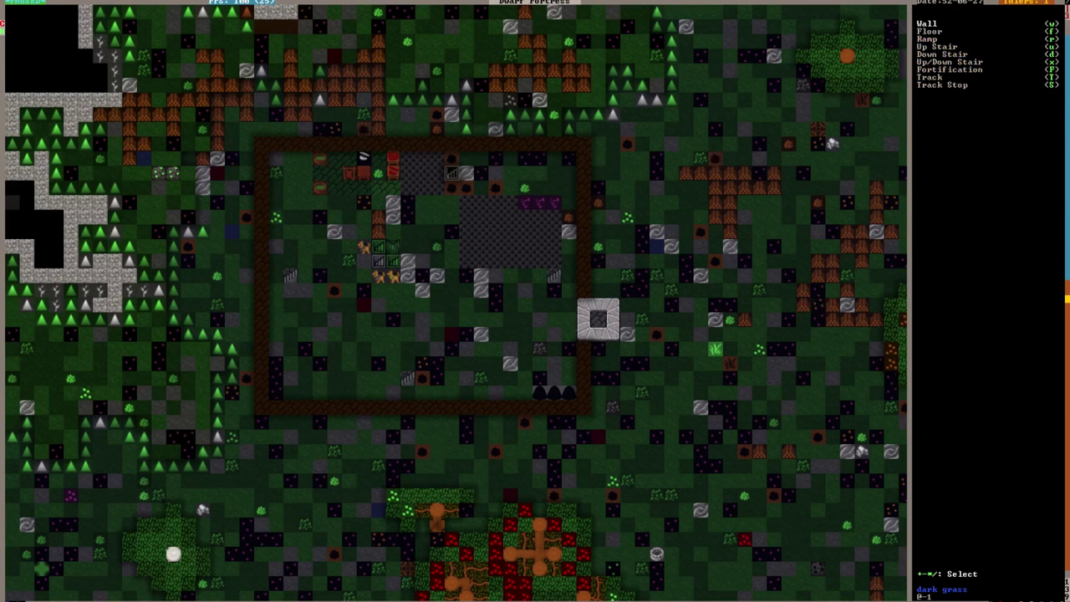
Place two more down stairs, the second of them further down-left in the compound
{"action": "key", "text": "d"}
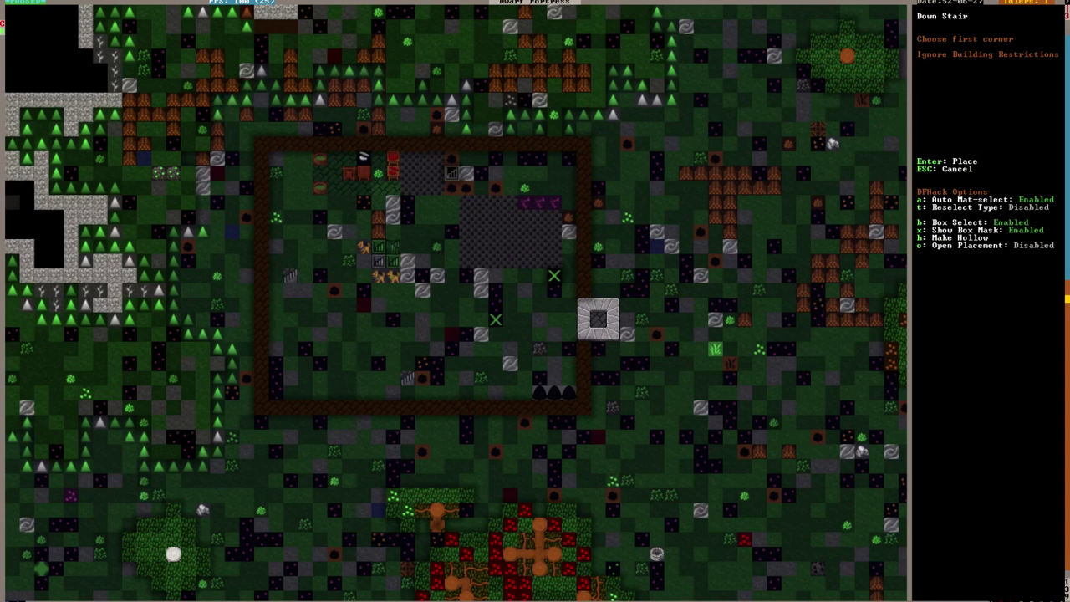
{"action": "key", "text": "Return"}
{"action": "key", "text": "Return"}
{"action": "key", "text": "d"}
{"action": "key", "text": "Down"}
{"action": "key", "text": "Left"}
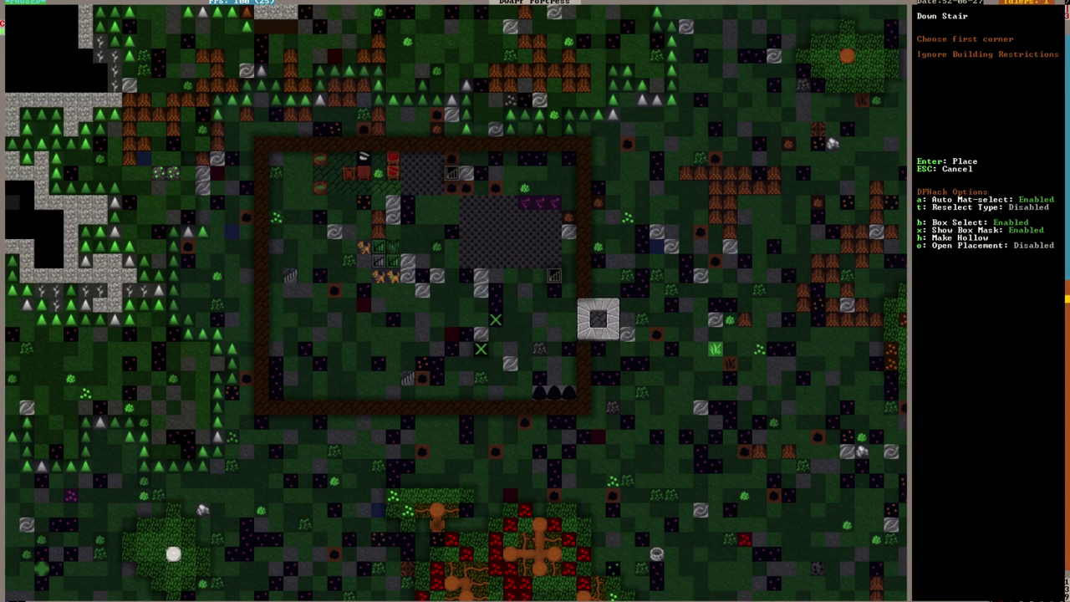
{"action": "key", "text": "Down"}
{"action": "key", "text": "Left"}
{"action": "key", "text": "Left"}
{"action": "key", "text": "Left"}
{"action": "key", "text": "Return"}
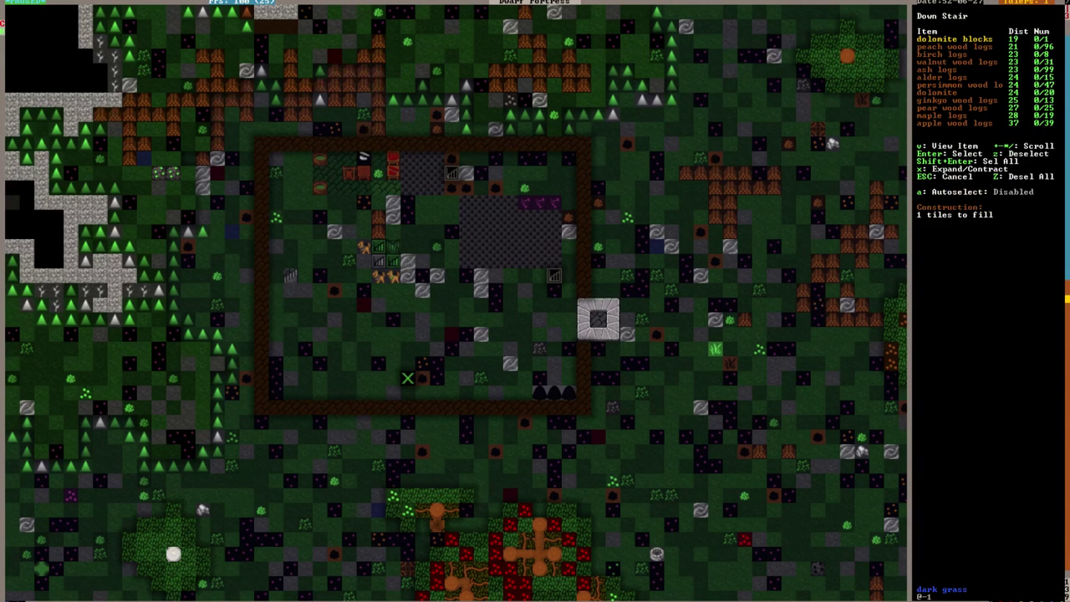
{"action": "key", "text": "Return"}
Place a fourth down stair near the west wall and back out to the building list
{"action": "key", "text": "shift+Up"}
{"action": "key", "text": "shift+Down"}
{"action": "key", "text": "shift+Down"}
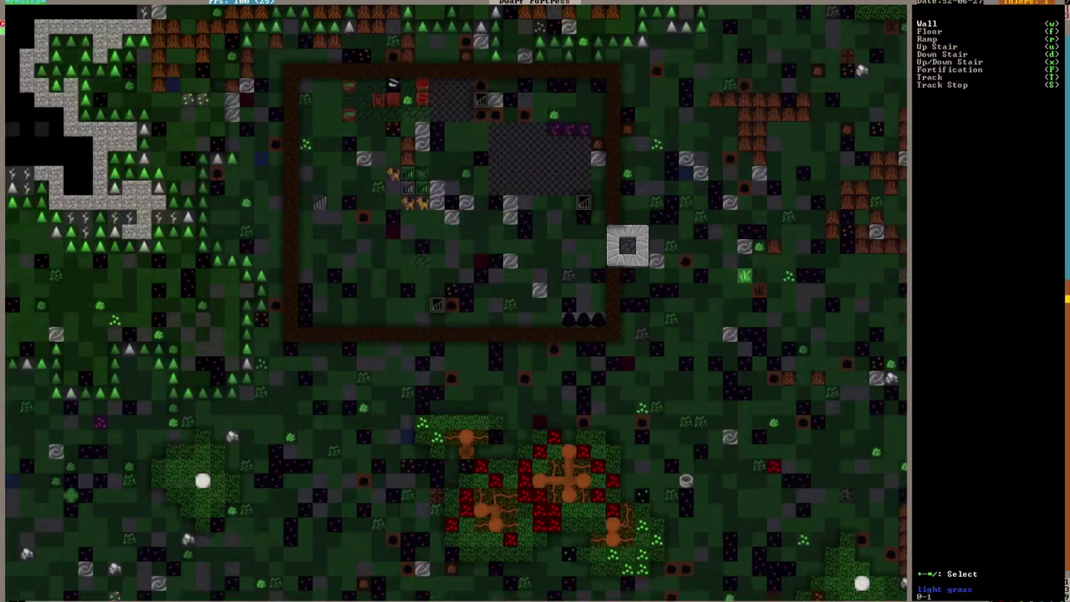
{"action": "key", "text": "d"}
{"action": "key", "text": "Home"}
{"action": "key", "text": "Home"}
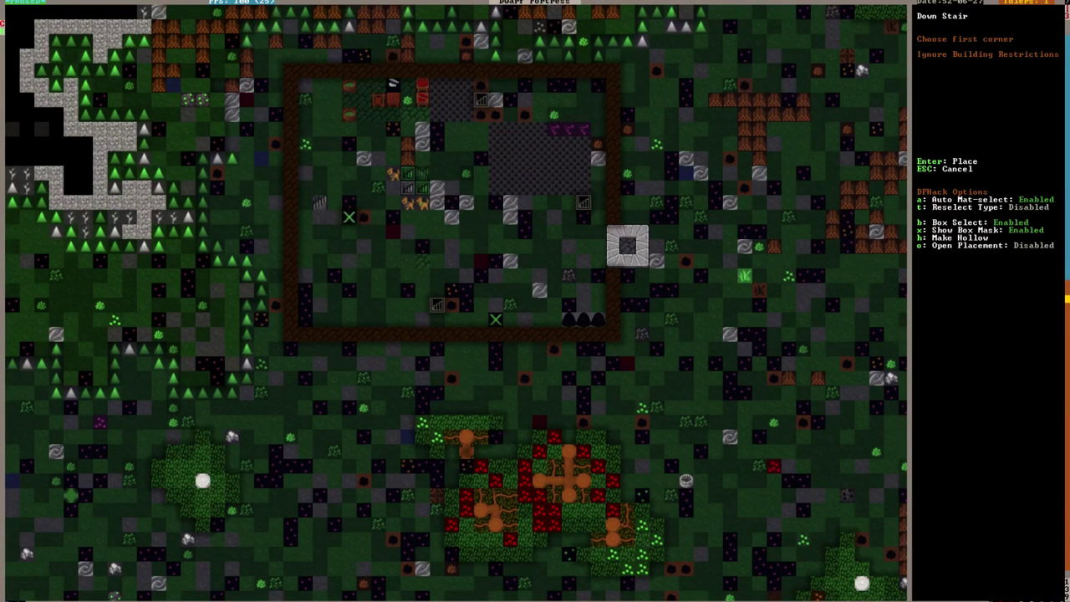
{"action": "key", "text": "Return"}
{"action": "key", "text": "Return"}
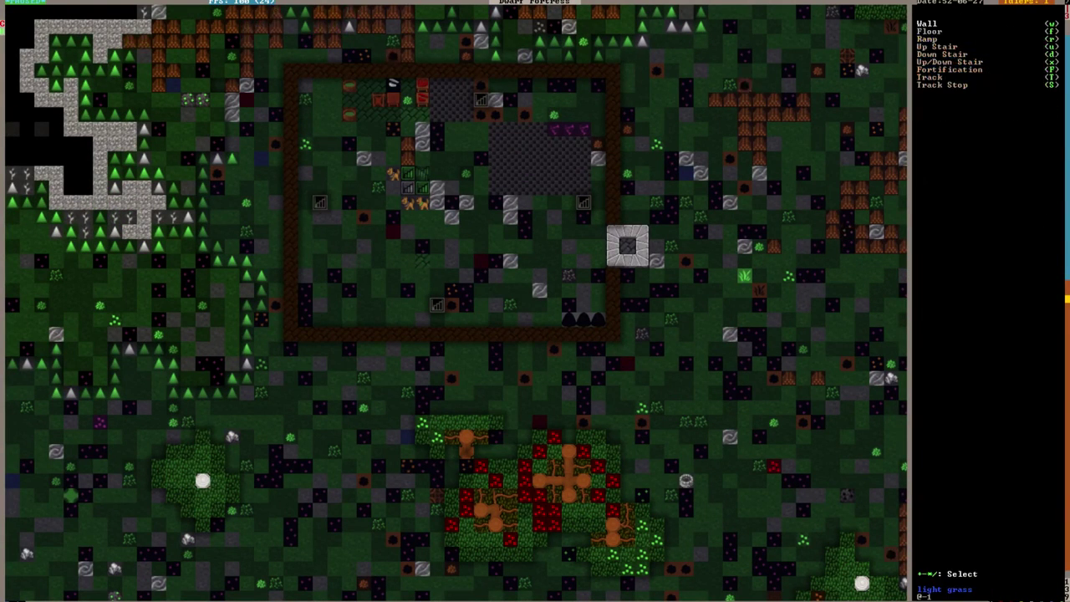
{"action": "key", "text": "Escape"}
{"action": "key", "text": "Escape"}
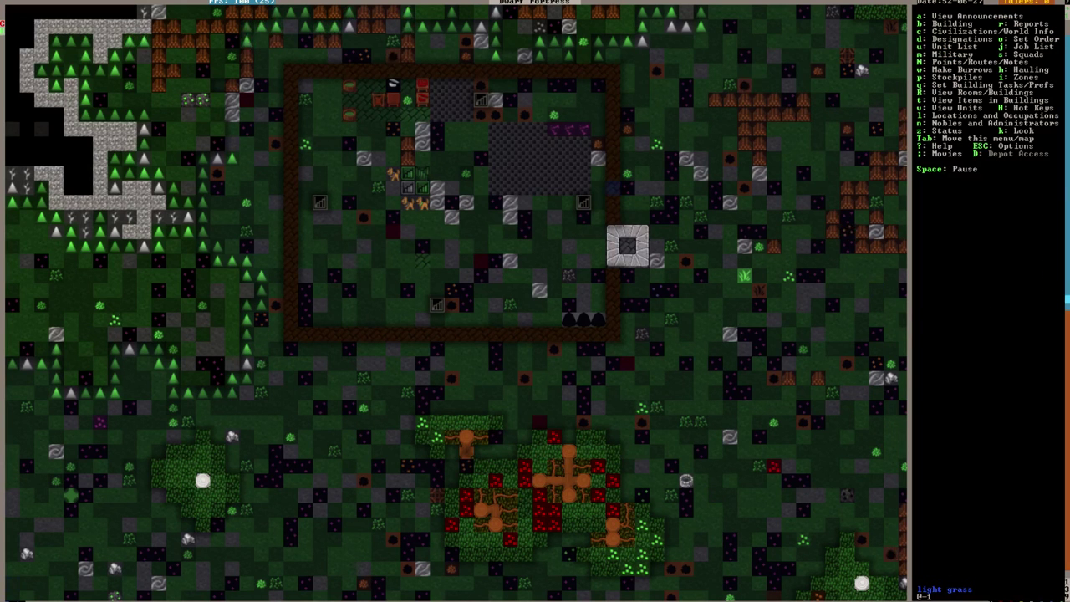
Pause, inspect the gelder dwarf, then view Status showing eleven dwarves and food stores
{"action": "key", "text": "greater"}
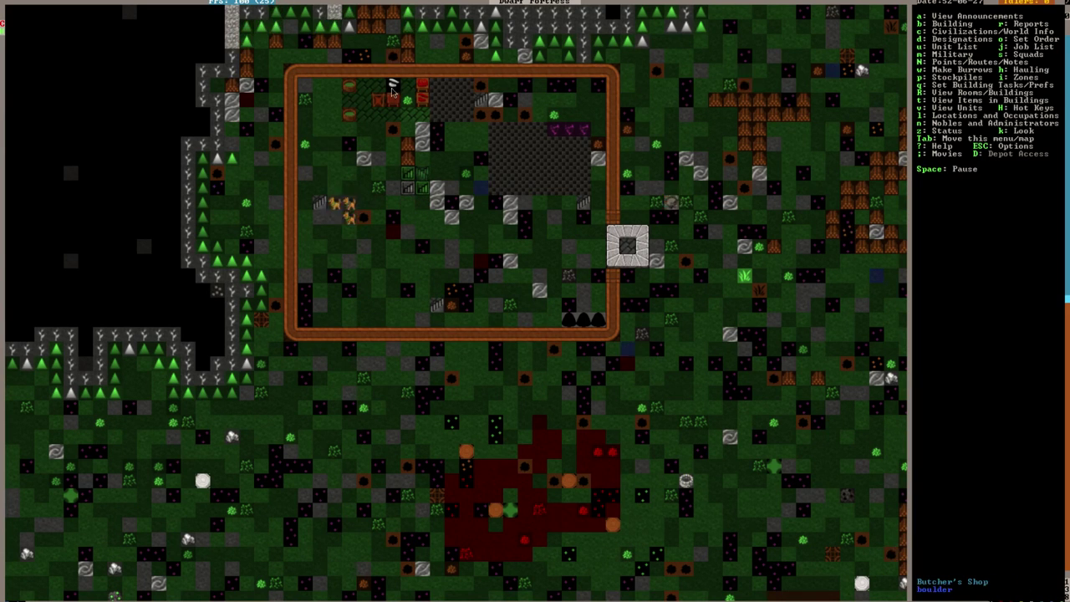
{"action": "key", "text": "space"}
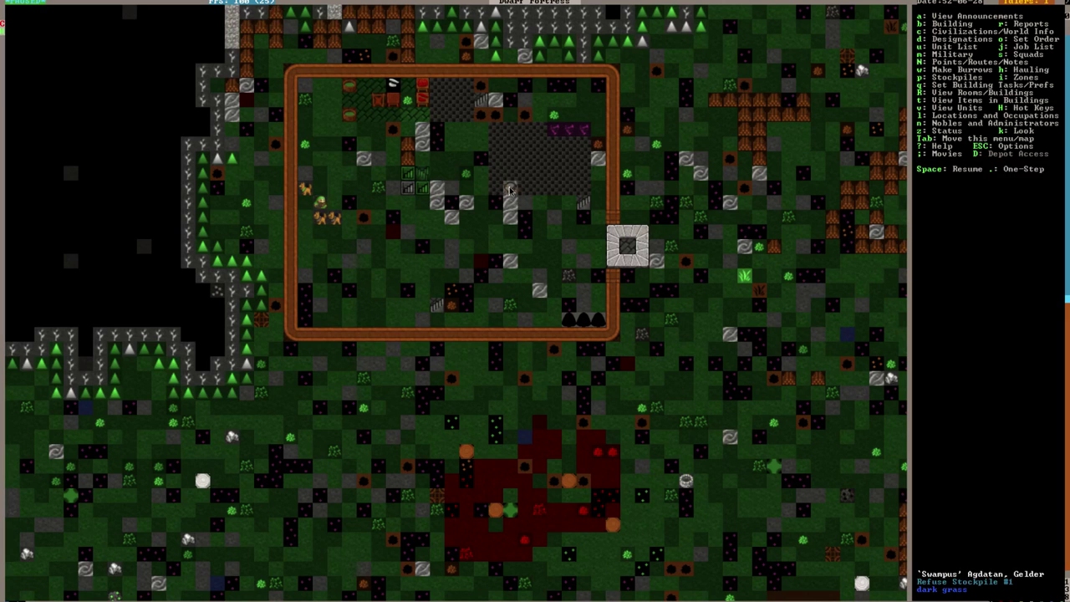
{"action": "left_click", "coordinate": [510, 190]}
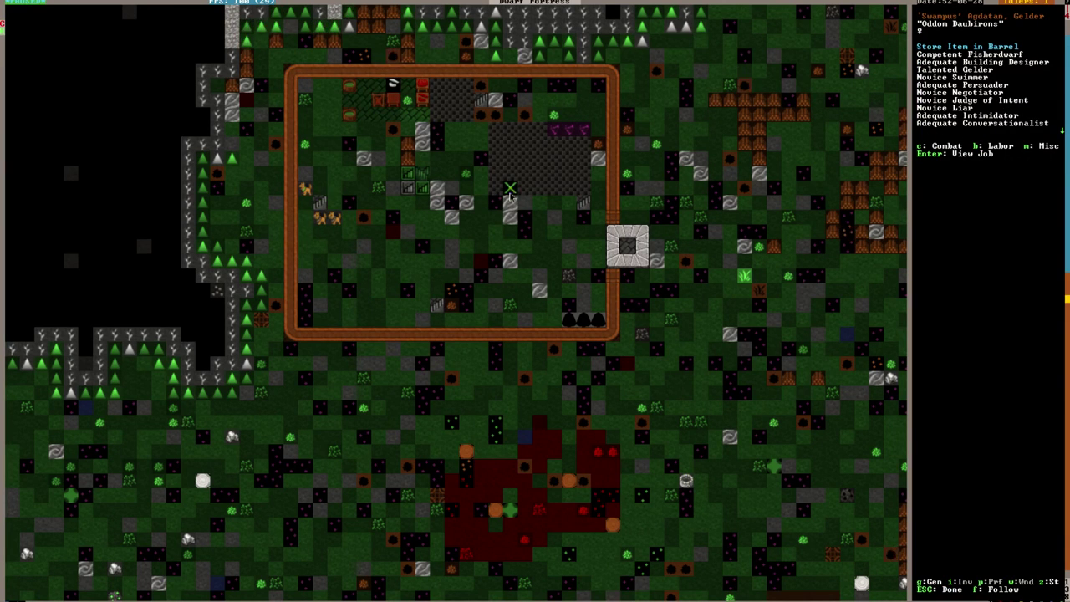
{"action": "key", "text": "Escape"}
{"action": "key", "text": "Escape"}
{"action": "key", "text": "Escape"}
{"action": "key", "text": "z"}
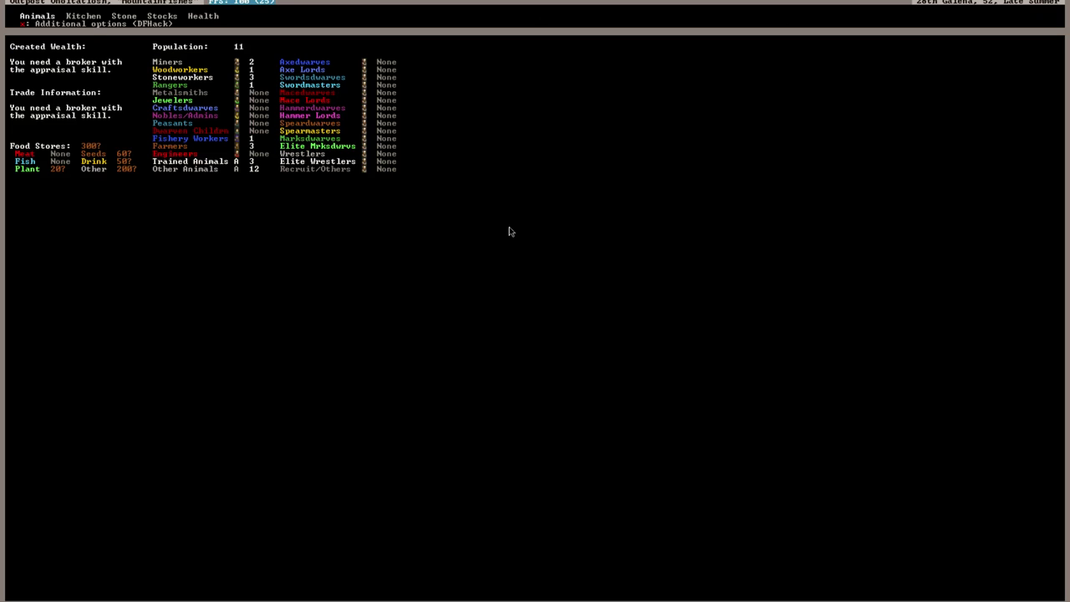
{"action": "key", "text": "Escape"}
{"action": "key", "text": "space"}
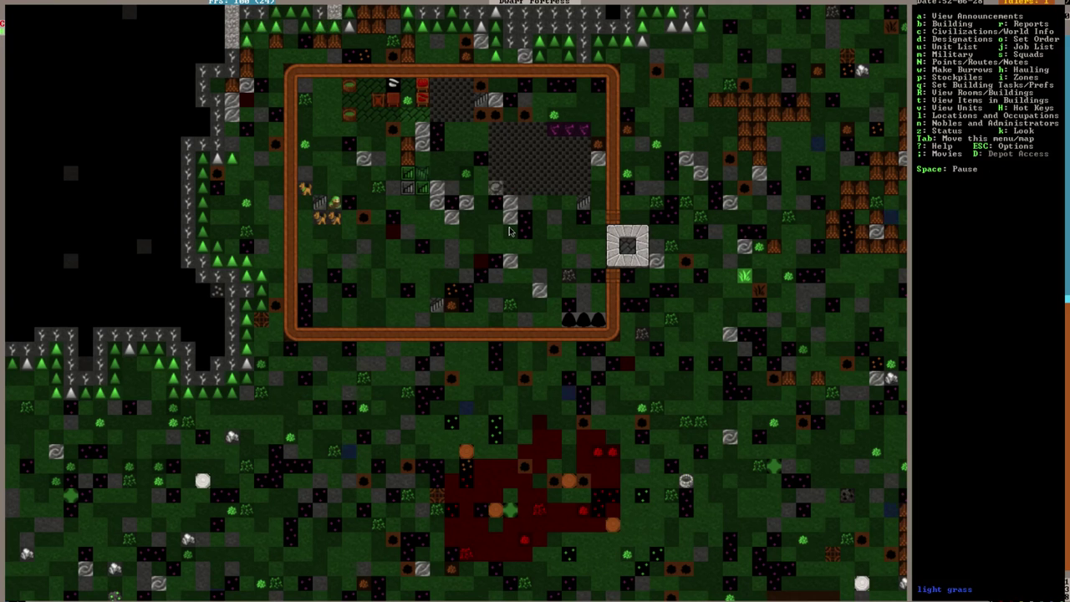
{"action": "key", "text": "shift+period"}
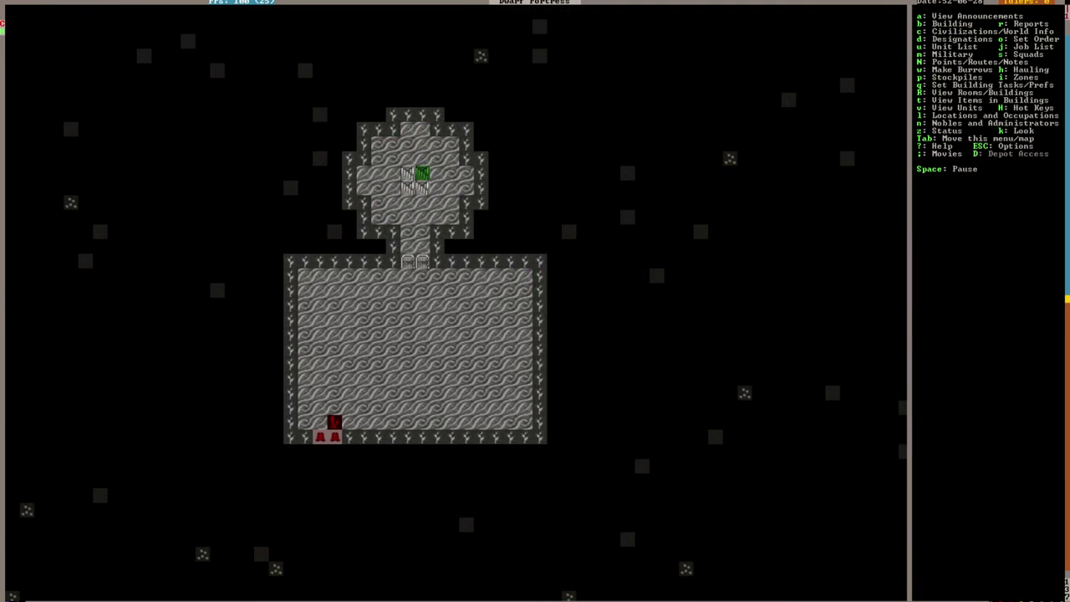
Close the Status overview and query the still's extract and brew jobs on the workshop level
{"action": "key", "text": "shift+period"}
{"action": "key", "text": "z"}
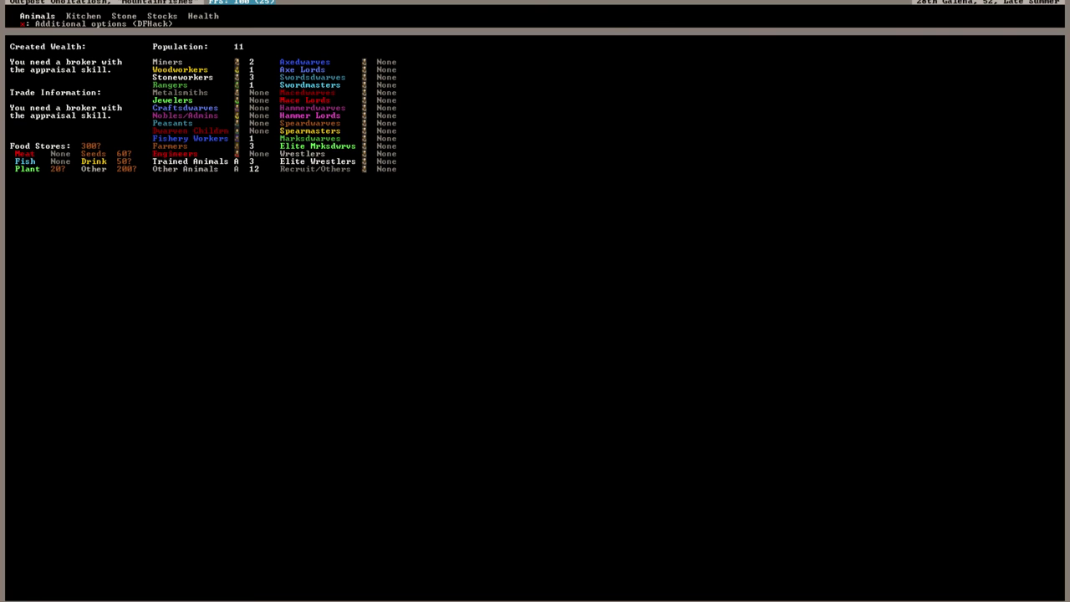
{"action": "key", "text": "Escape"}
{"action": "key", "text": "Up"}
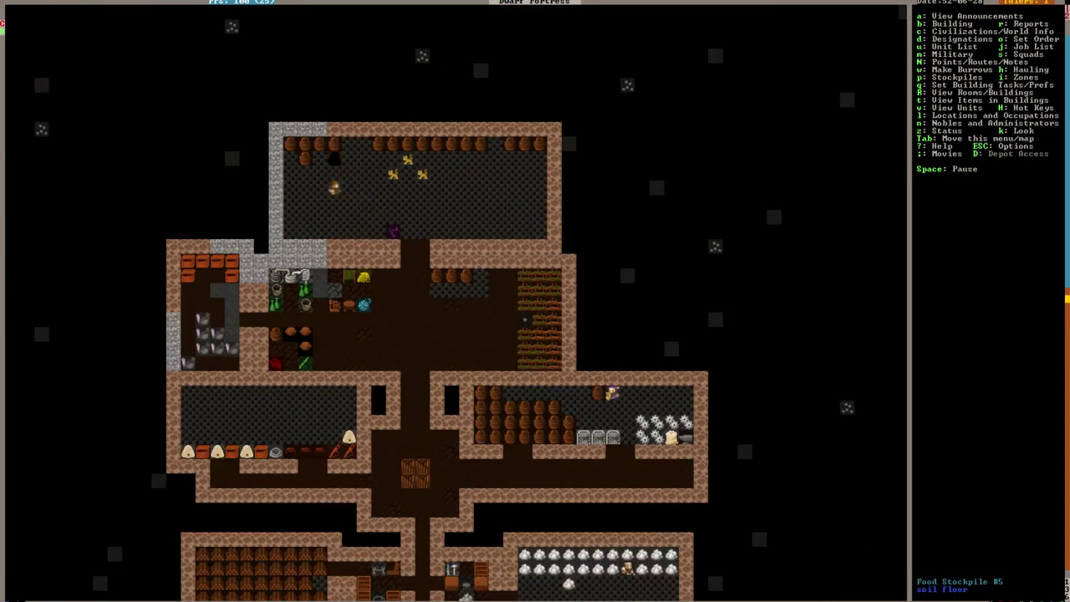
{"action": "key", "text": "Down"}
{"action": "key", "text": "q"}
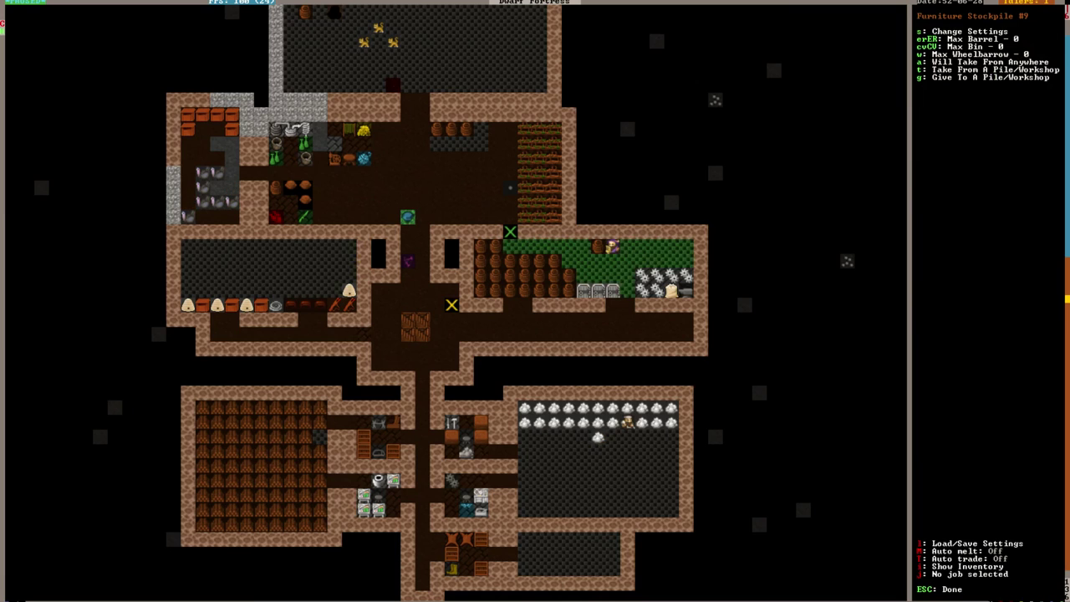
{"action": "key", "text": "shift+Up"}
{"action": "key", "text": "shift+Up"}
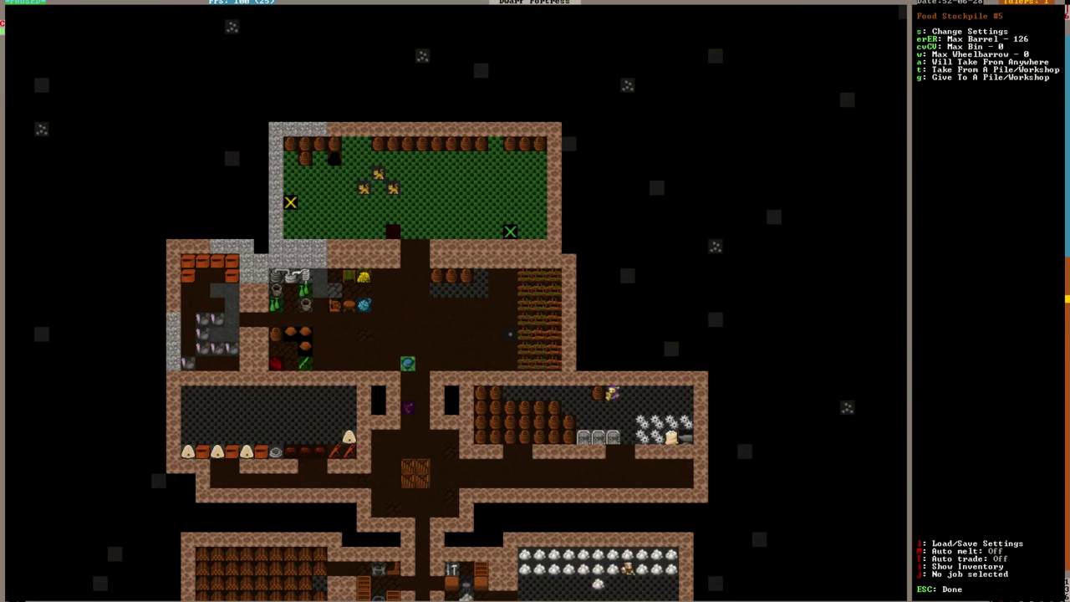
{"action": "key", "text": "Down"}
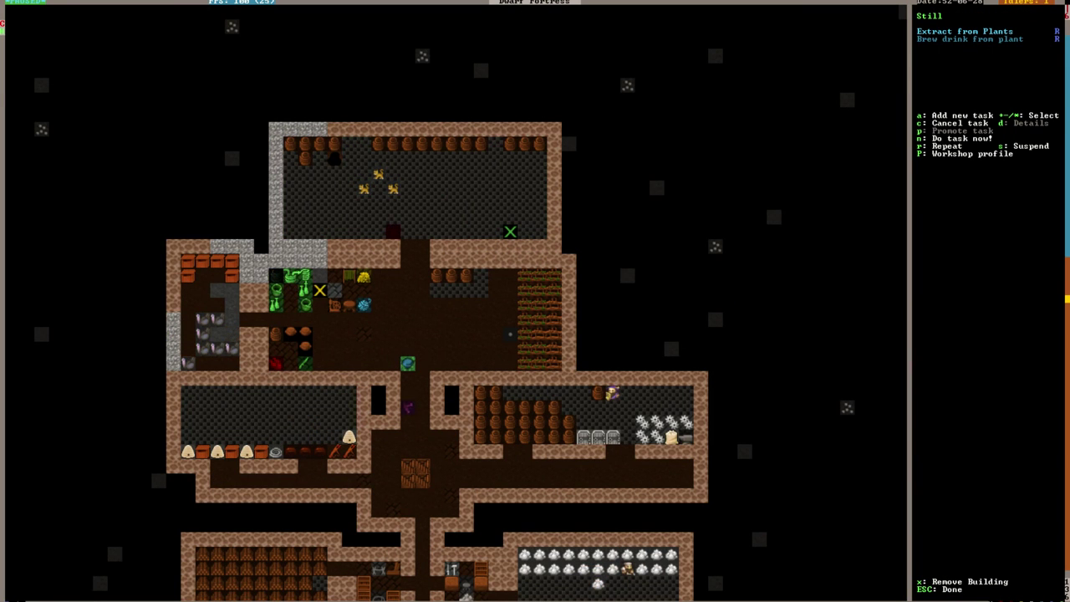
Browse the farmer's workshop job list and add a Process Plants job
{"action": "key", "text": "Right"}
{"action": "key", "text": "a"}
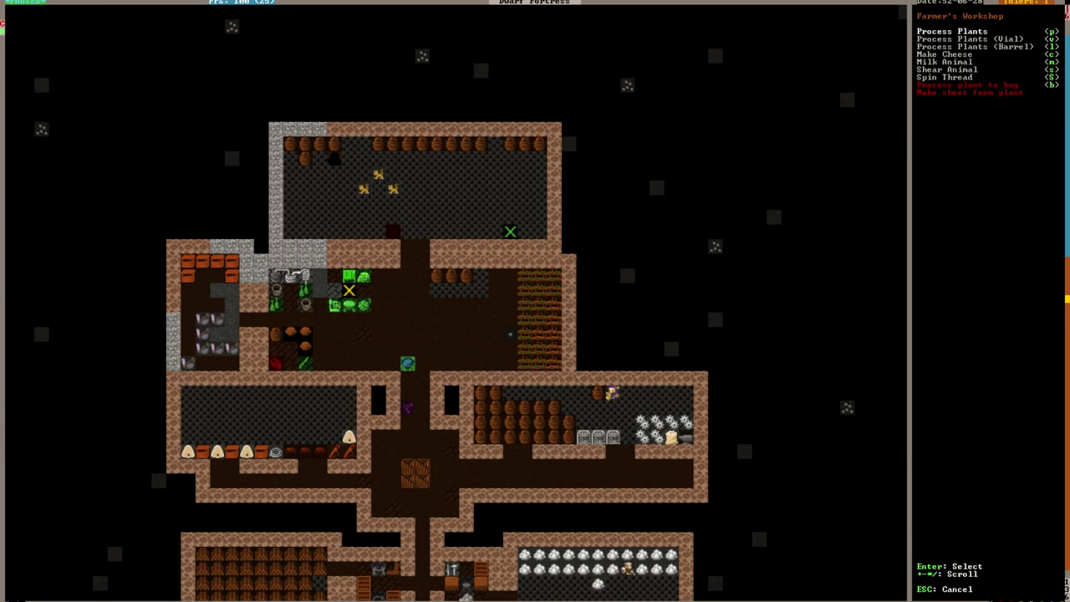
{"action": "key", "text": "Down"}
{"action": "key", "text": "Down"}
{"action": "key", "text": "Down"}
{"action": "key", "text": "Down"}
{"action": "key", "text": "Down"}
{"action": "key", "text": "Up"}
{"action": "key", "text": "Up"}
{"action": "key", "text": "Up"}
{"action": "key", "text": "Up"}
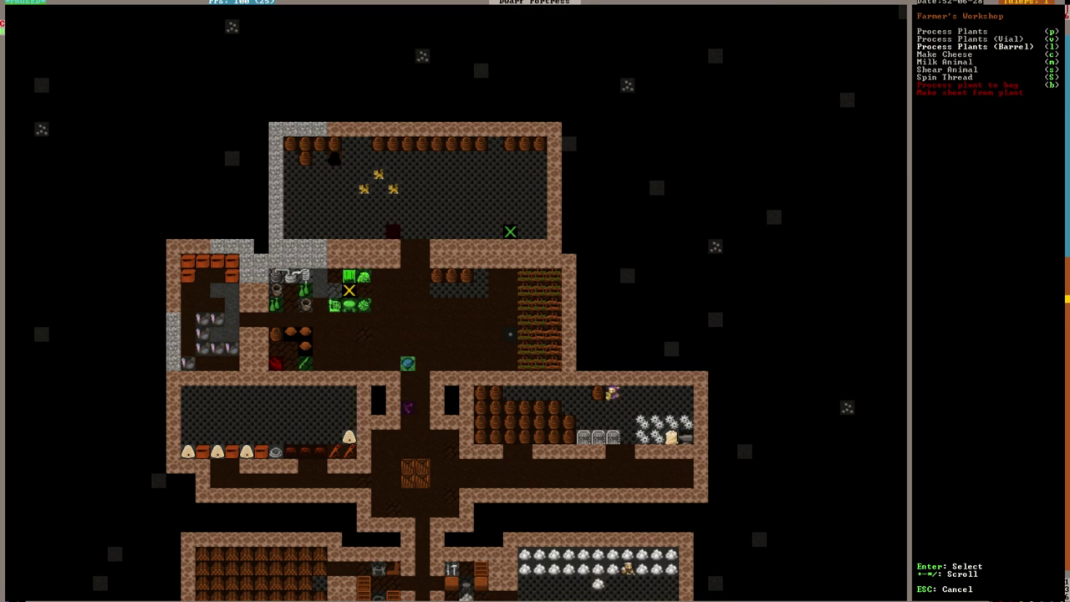
{"action": "key", "text": "Up"}
{"action": "key", "text": "Up"}
{"action": "key", "text": "Return"}
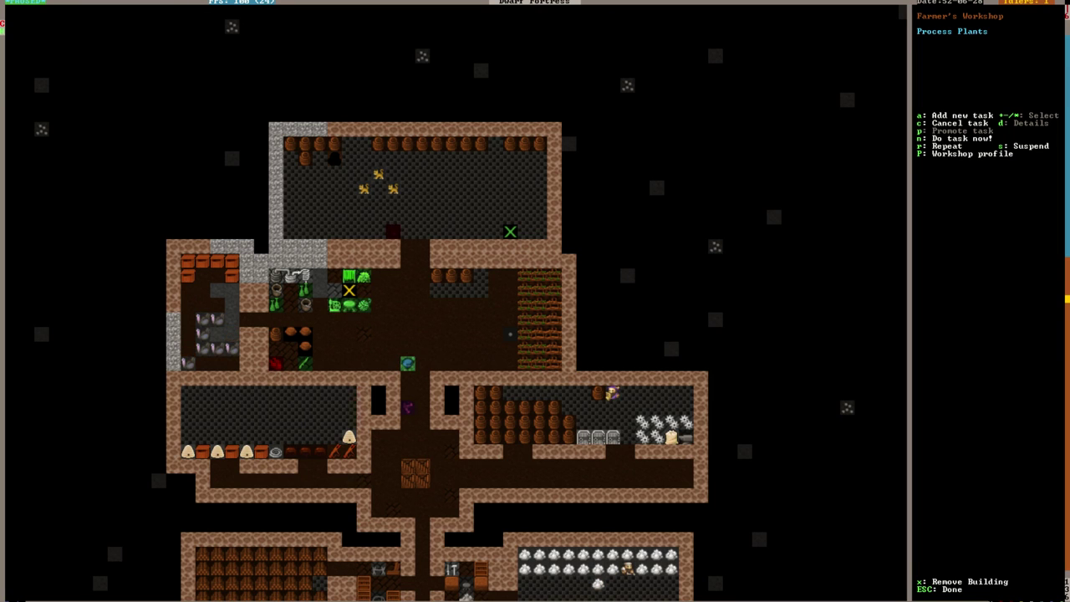
{"action": "key", "text": "Escape"}
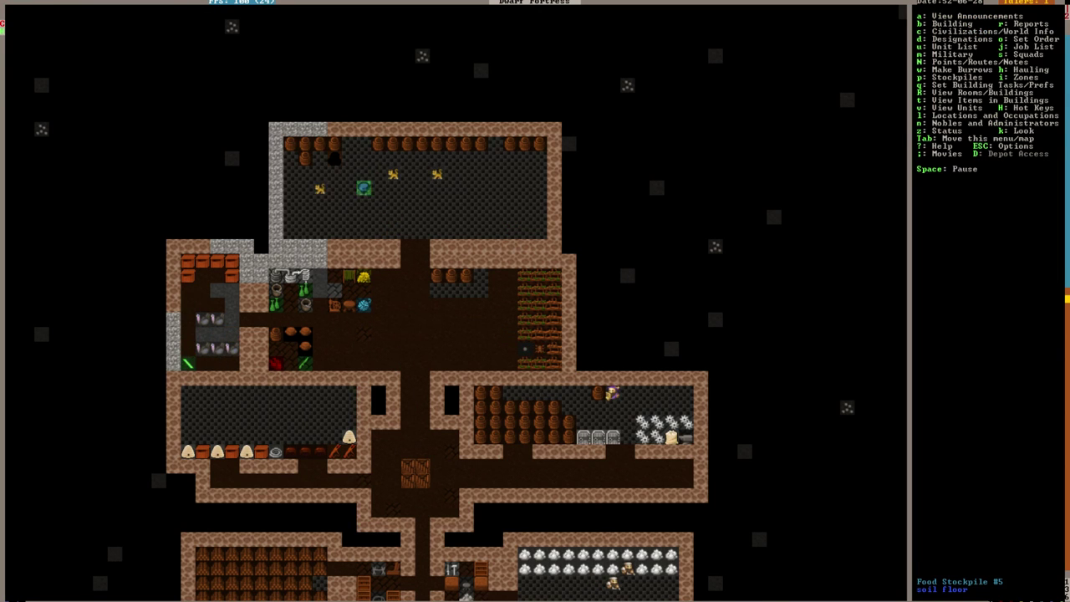
Queue Process Plants as a repeating farmer's workshop job and return to the surface
{"action": "key", "text": "q"}
{"action": "key", "text": "Up"}
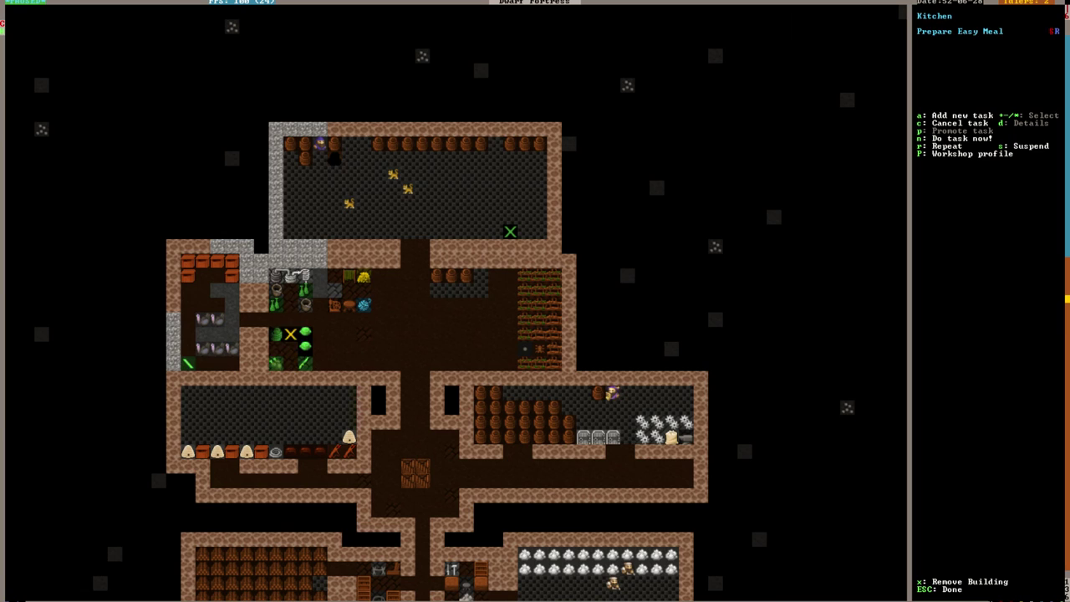
{"action": "key", "text": "Up"}
{"action": "key", "text": "Right"}
{"action": "key", "text": "Right"}
{"action": "key", "text": "a"}
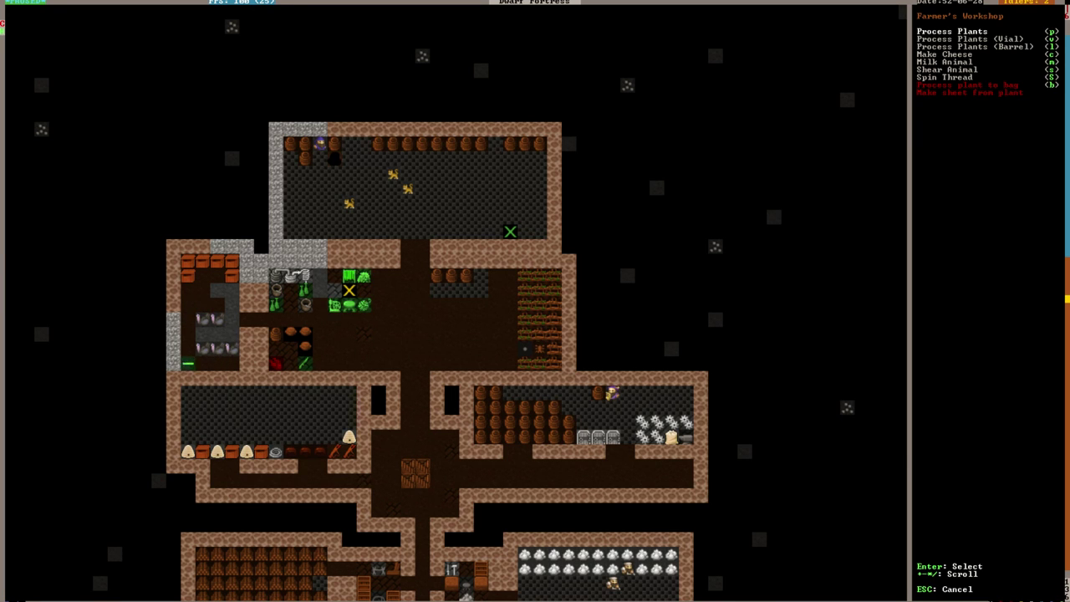
{"action": "key", "text": "p"}
{"action": "key", "text": "Escape"}
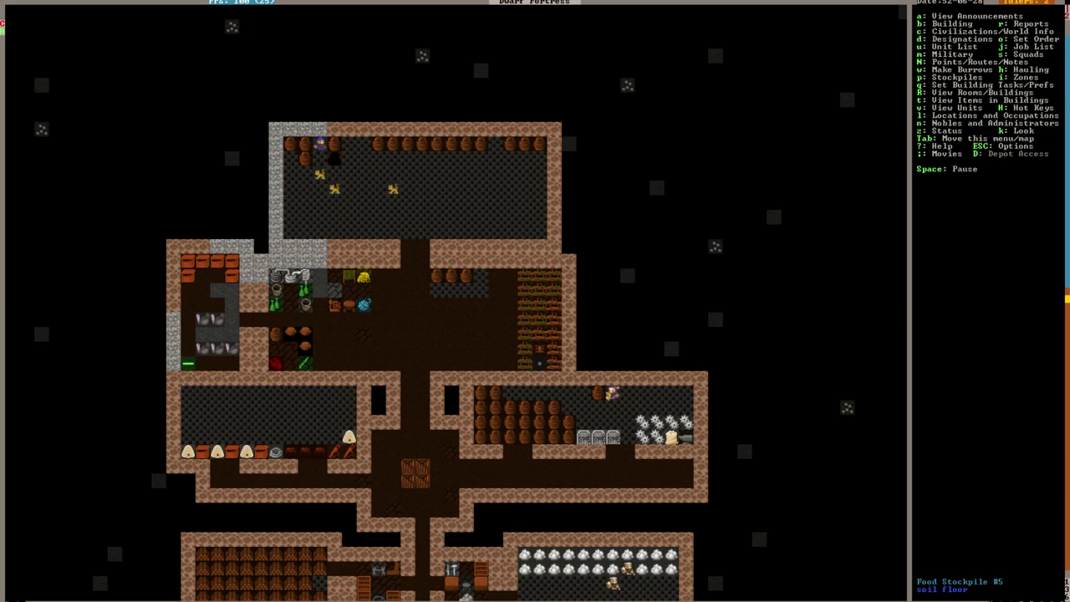
{"action": "key", "text": "Down"}
{"action": "key", "text": "Up"}
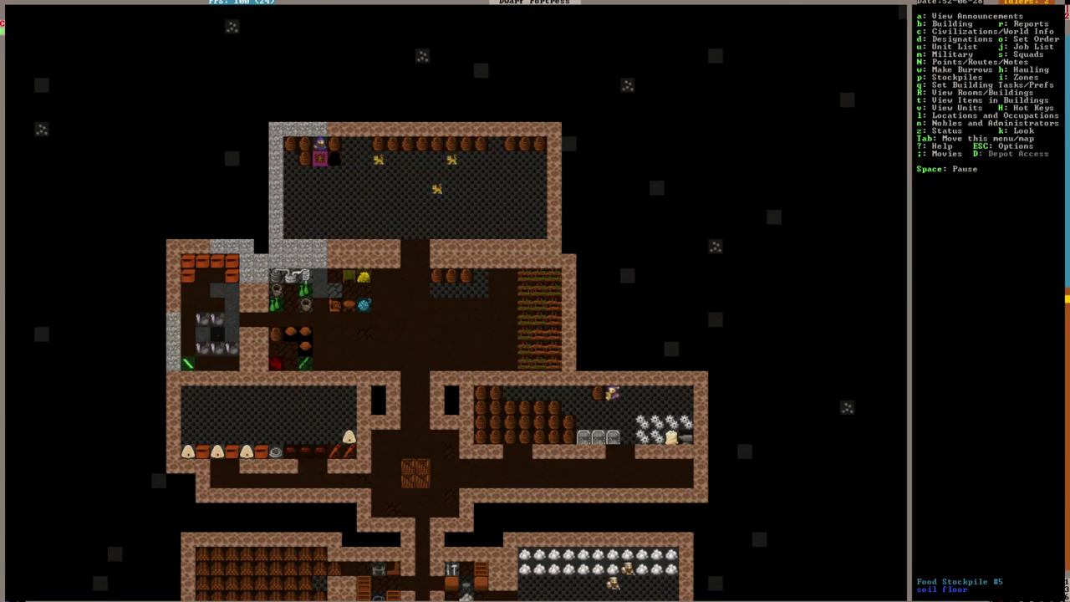
{"action": "key", "text": "shift+less"}
{"action": "key", "text": "shift+greater"}
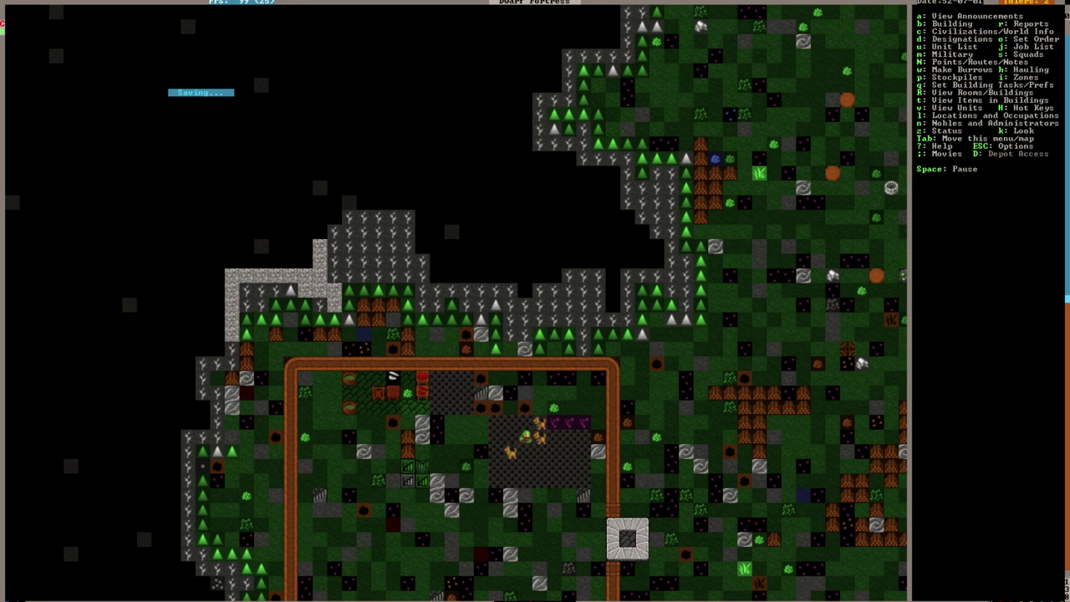
Place a log-built trade depot in the lower-left of the walled surface enclosure
{"action": "key", "text": "Down"}
{"action": "key", "text": "b"}
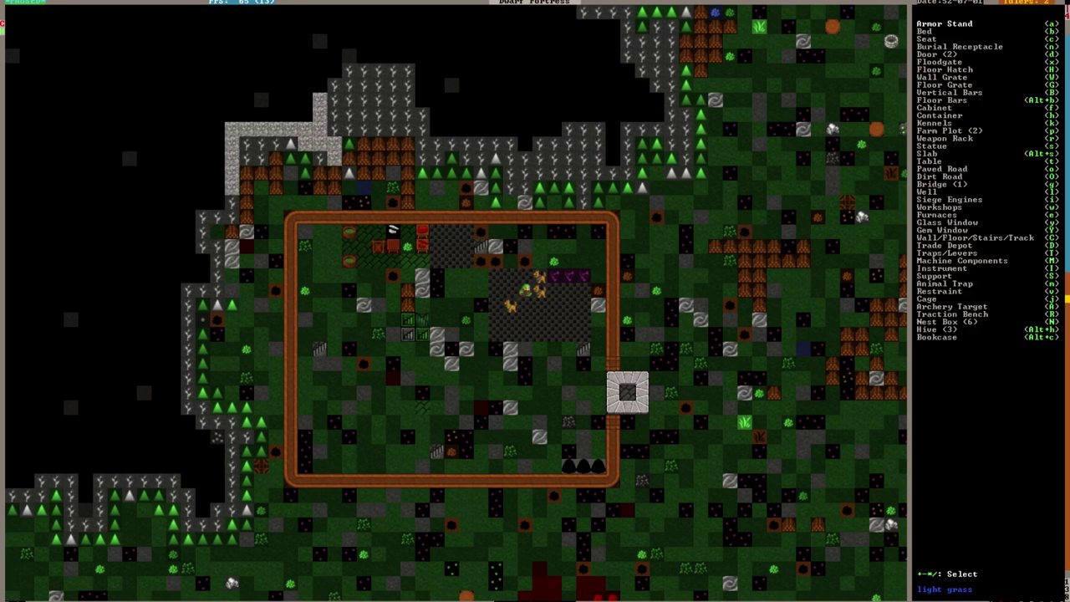
{"action": "key", "text": "shift+d"}
{"action": "key", "text": "Left"}
{"action": "key", "text": "Left"}
{"action": "key", "text": "Left"}
{"action": "key", "text": "Left"}
{"action": "key", "text": "Left"}
{"action": "key", "text": "Left"}
{"action": "key", "text": "Down"}
{"action": "key", "text": "Left"}
{"action": "key", "text": "Down"}
{"action": "key", "text": "Down"}
{"action": "key", "text": "Down"}
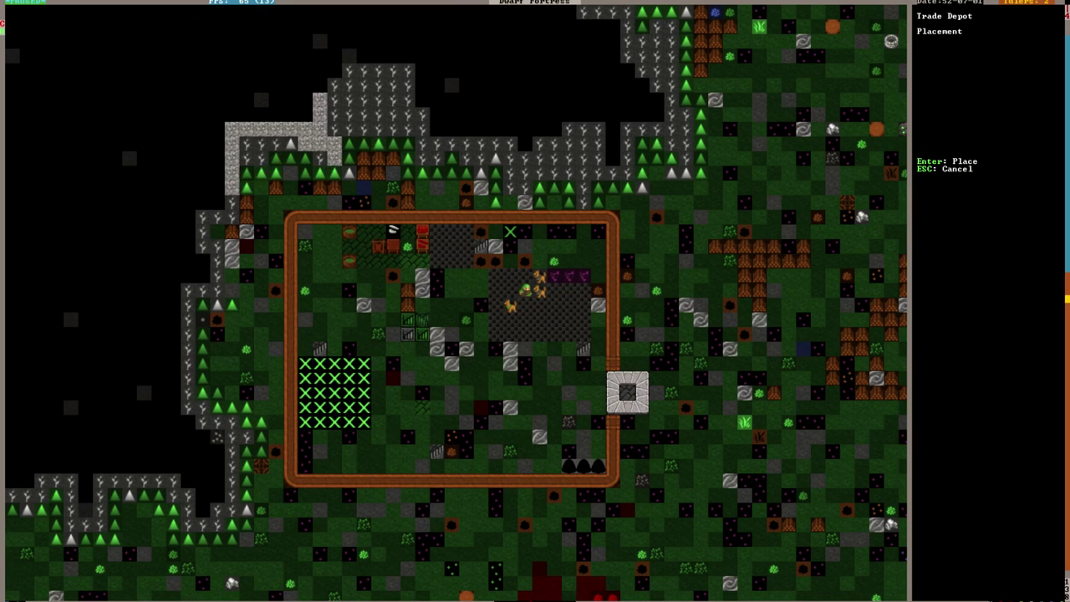
{"action": "key", "text": "Return"}
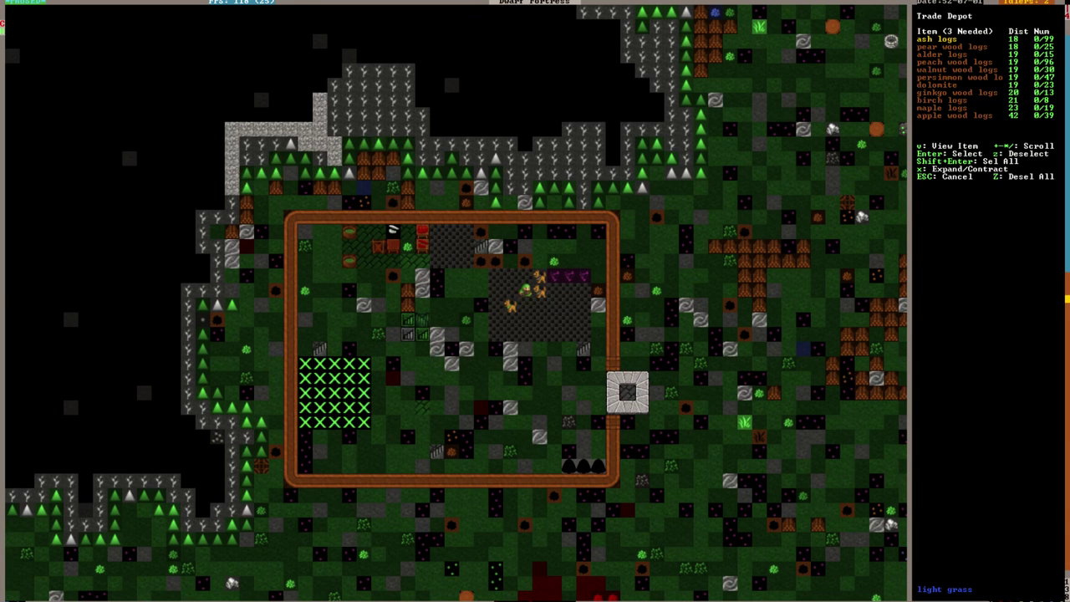
{"action": "key", "text": "Return"}
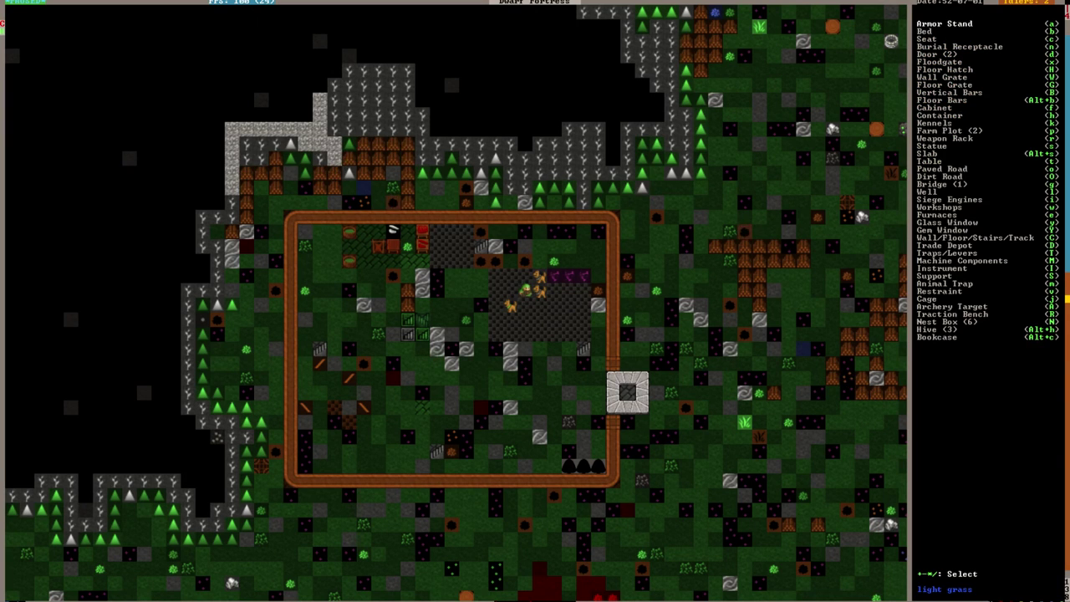
Select a fishery and carry its footprint down to the fortress interior level
{"action": "key", "text": "w"}
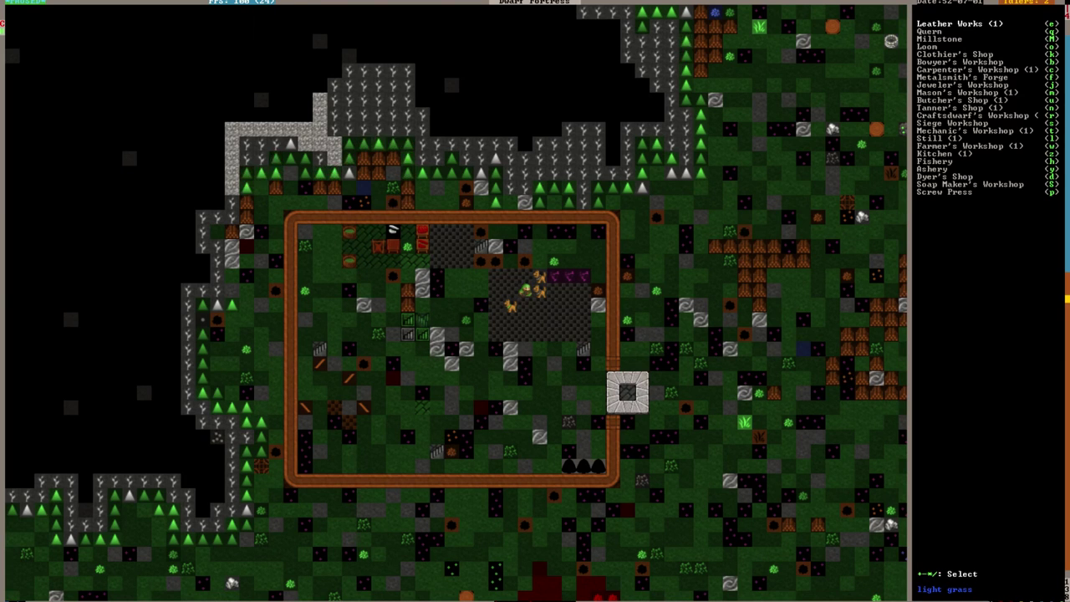
{"action": "key", "text": "h"}
{"action": "key", "text": "Right"}
{"action": "key", "text": "Right"}
{"action": "key", "text": "Right"}
{"action": "key", "text": "Right"}
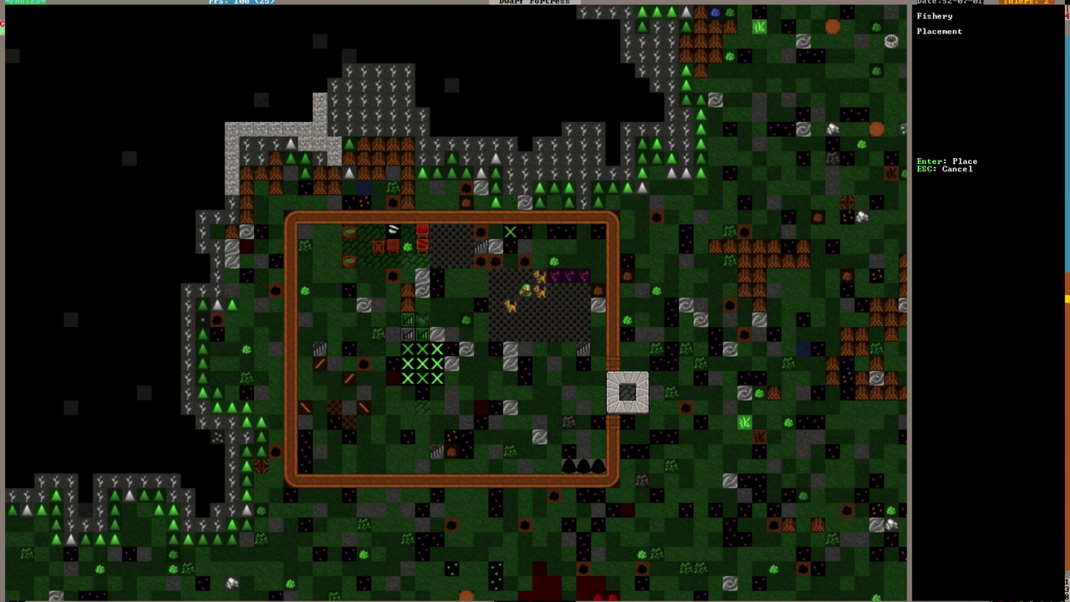
{"action": "key", "text": "Right"}
{"action": "key", "text": "Right"}
{"action": "key", "text": "Up"}
{"action": "key", "text": "Up"}
{"action": "key", "text": "Up"}
{"action": "key", "text": "Right"}
{"action": "key", "text": "Right"}
{"action": "key", "text": "Right"}
{"action": "key", "text": "shift+period"}
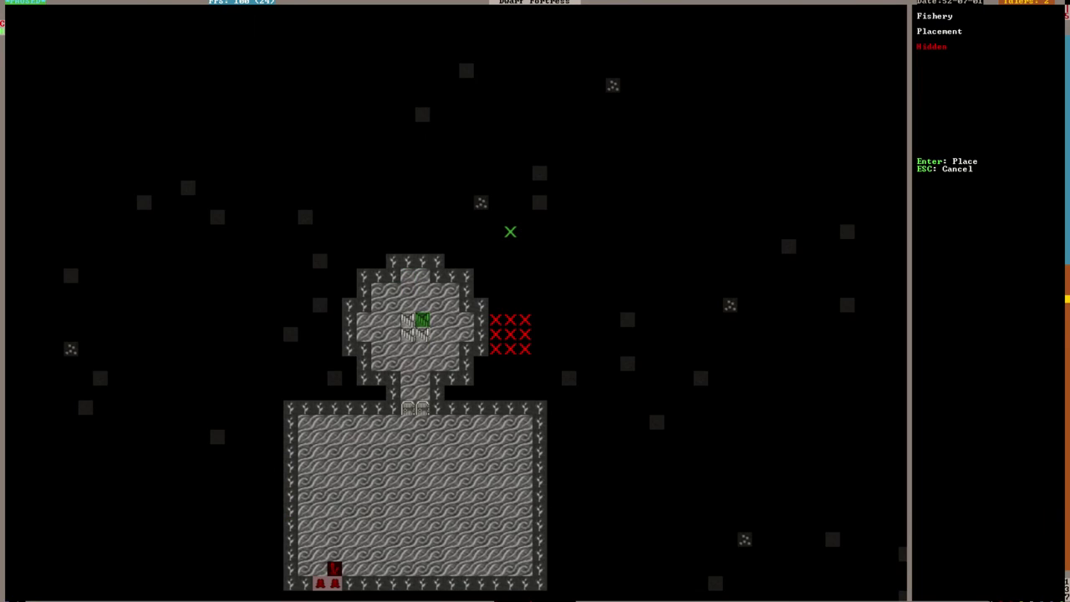
{"action": "key", "text": "shift+period"}
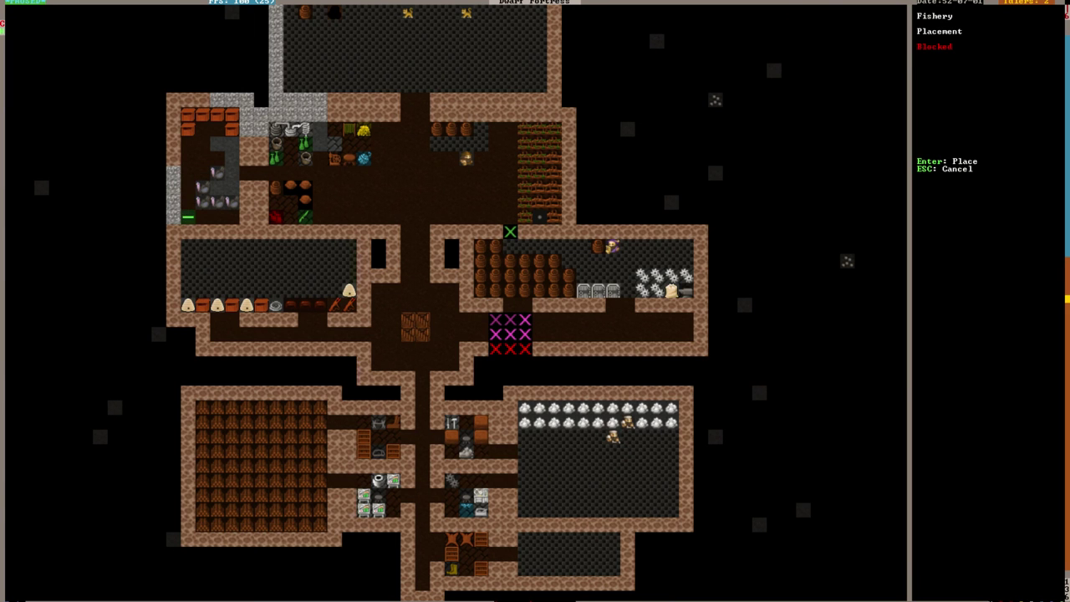
Set the fishery in the workshop room, choose its material, and resume the game
{"action": "key", "text": "Down"}
{"action": "key", "text": "Down"}
{"action": "key", "text": "Left"}
{"action": "key", "text": "Left"}
{"action": "key", "text": "Left"}
{"action": "key", "text": "Up"}
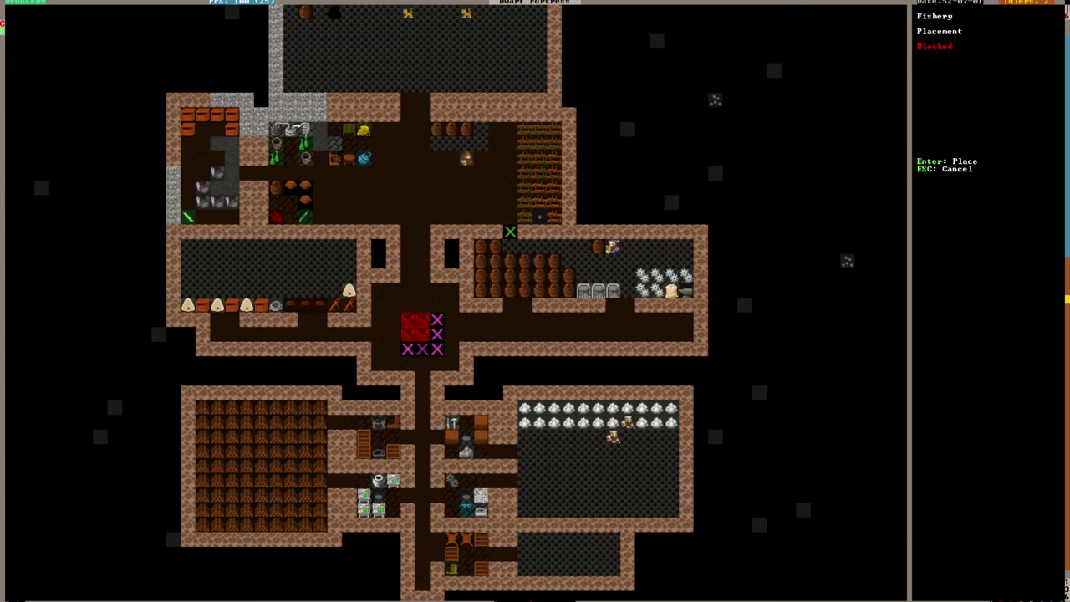
{"action": "key", "text": "Up"}
{"action": "key", "text": "Left"}
{"action": "key", "text": "Up"}
{"action": "key", "text": "Up"}
{"action": "key", "text": "Up"}
{"action": "key", "text": "Up"}
{"action": "key", "text": "Left"}
{"action": "key", "text": "Up"}
{"action": "key", "text": "Up"}
{"action": "key", "text": "Left"}
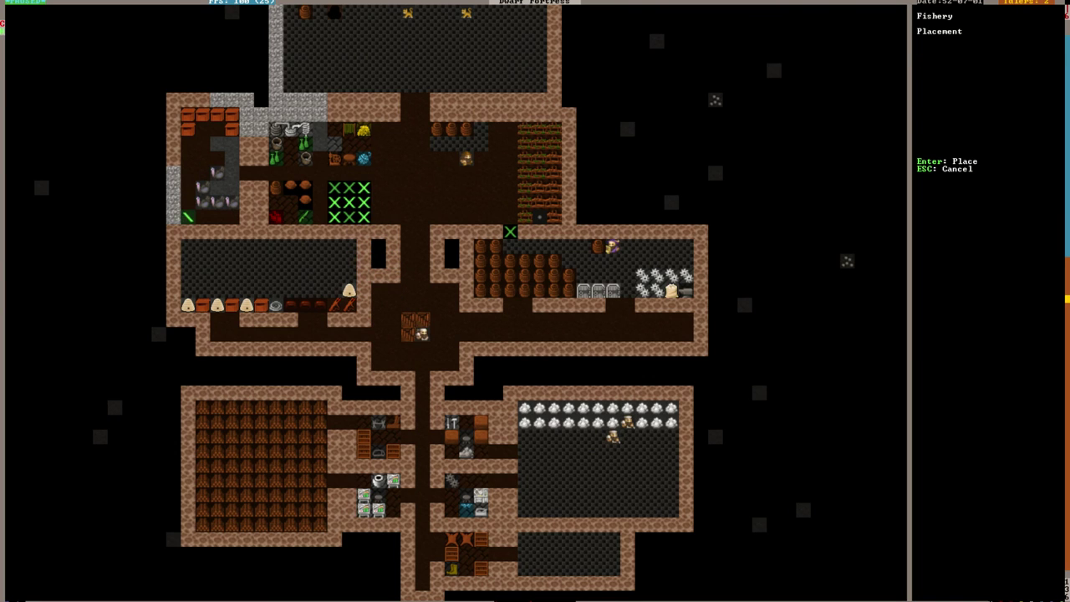
{"action": "key", "text": "Return"}
{"action": "key", "text": "Return"}
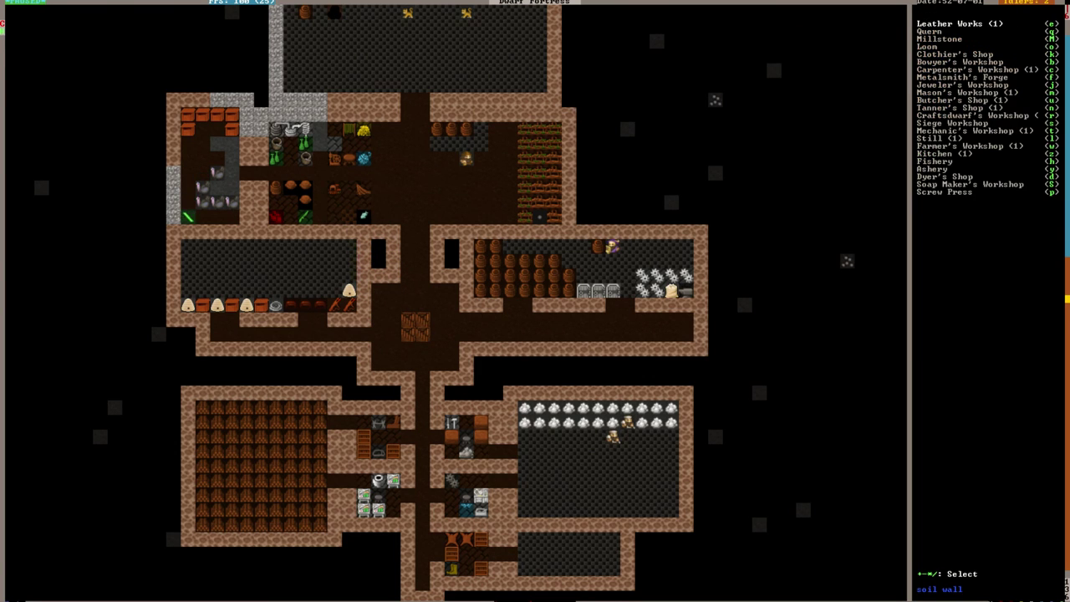
{"action": "key", "text": "Escape"}
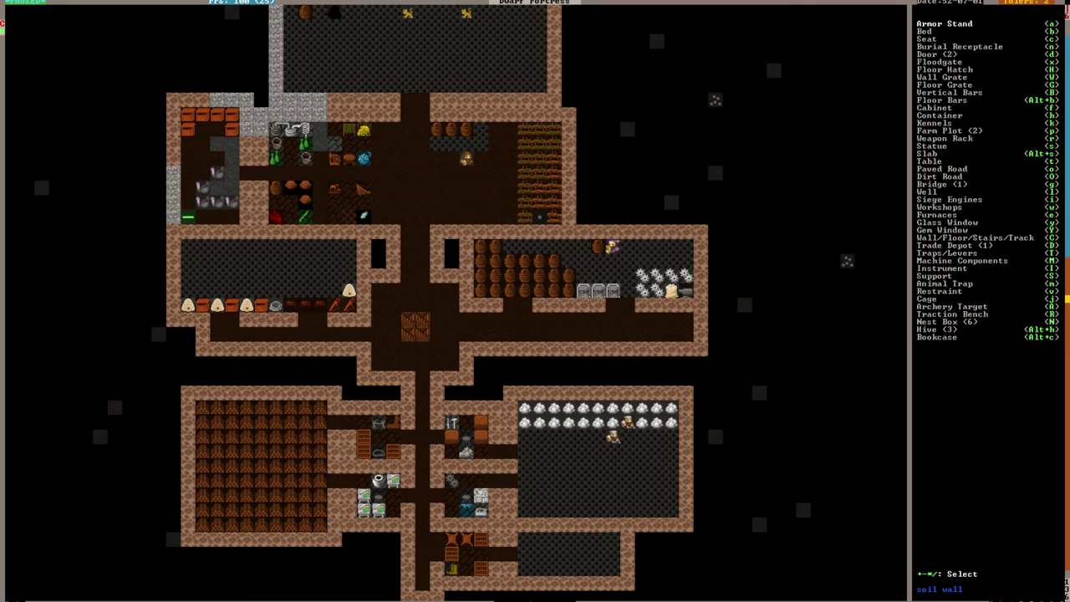
{"action": "key", "text": "Escape"}
{"action": "key", "text": "Escape"}
{"action": "key", "text": "Escape"}
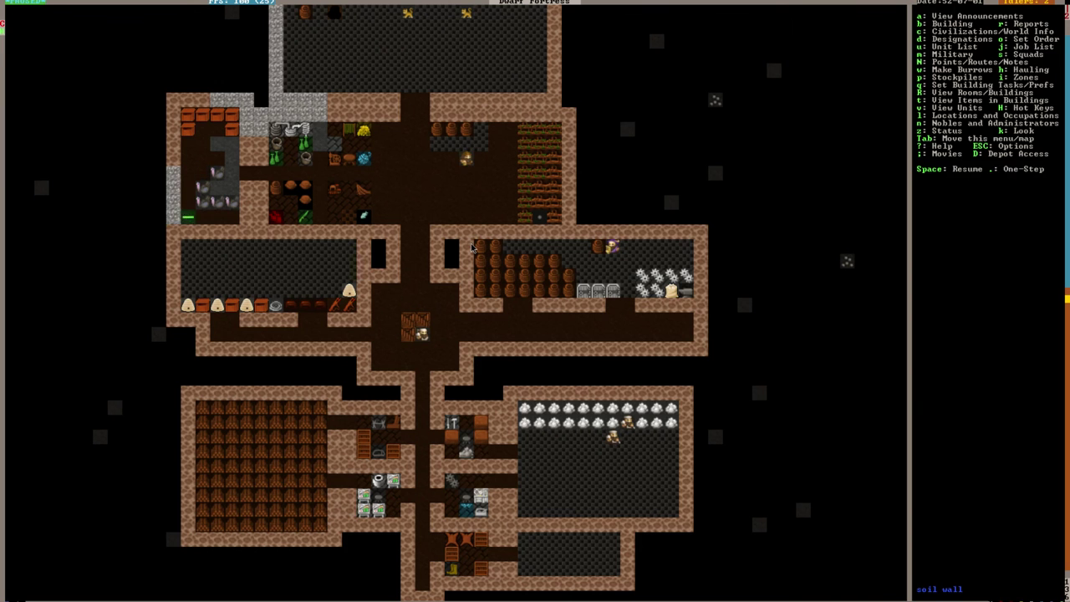
{"action": "key", "text": "space"}
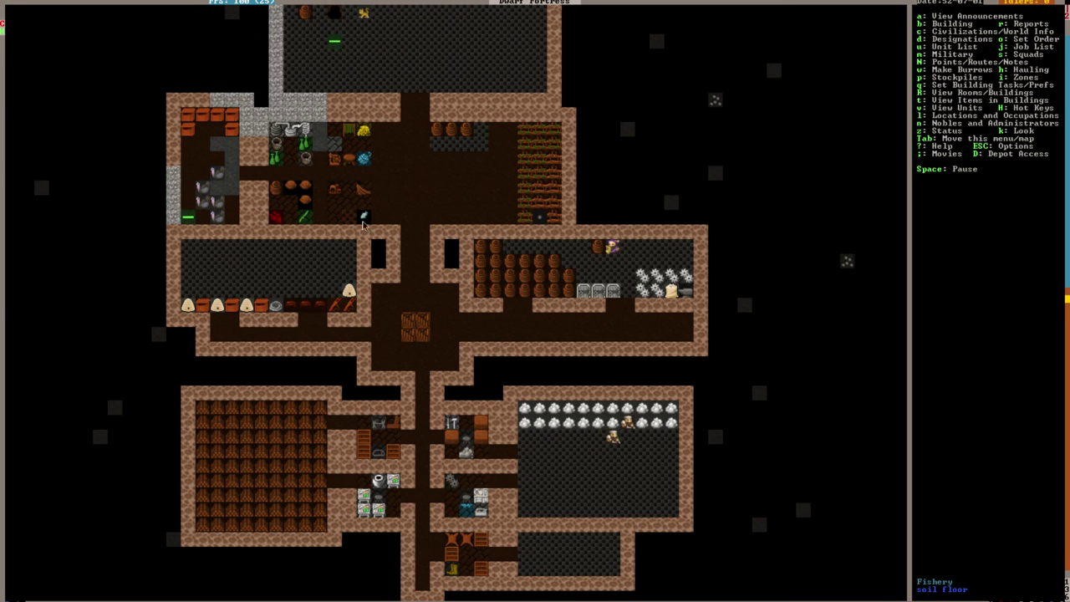
Place a dolomite door in the corridor by the upper-left workshop room
{"action": "key", "text": "b"}
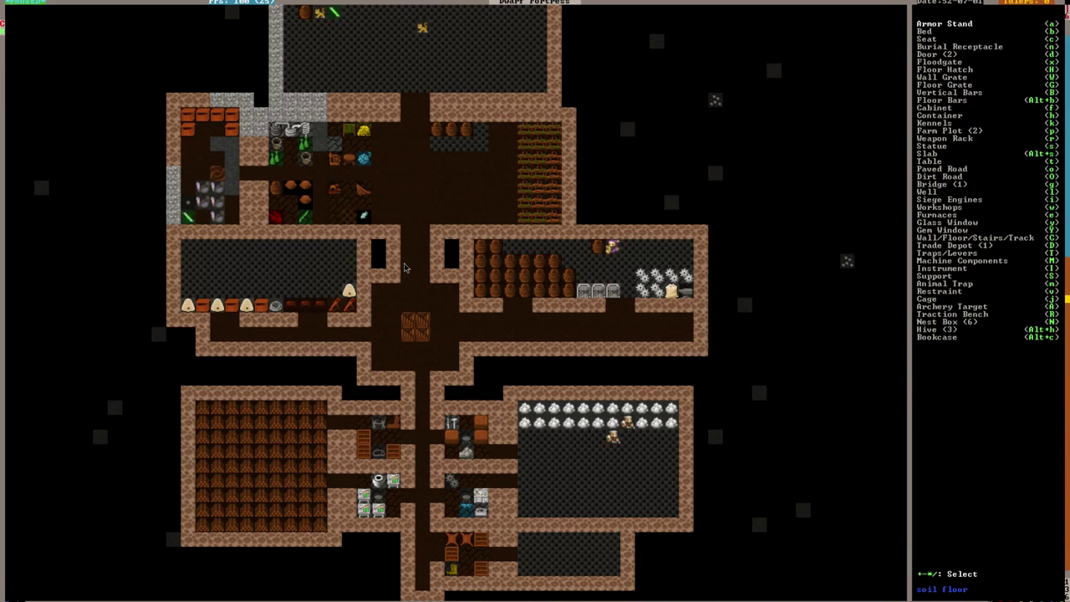
{"action": "key", "text": "d"}
{"action": "key", "text": "shift+Home"}
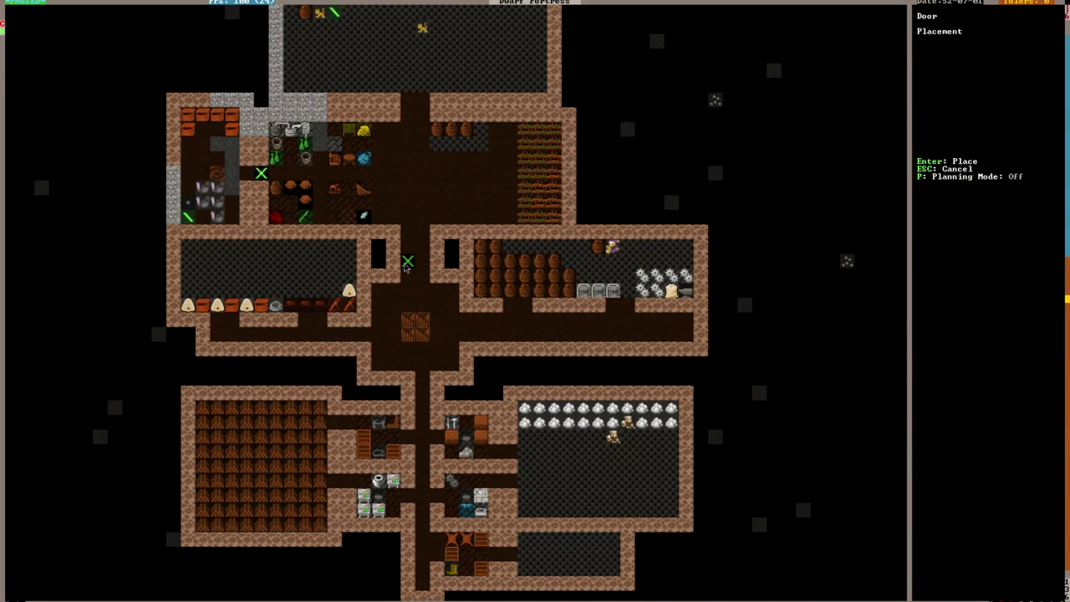
{"action": "key", "text": "Left"}
{"action": "key", "text": "Left"}
{"action": "key", "text": "Left"}
{"action": "key", "text": "Return"}
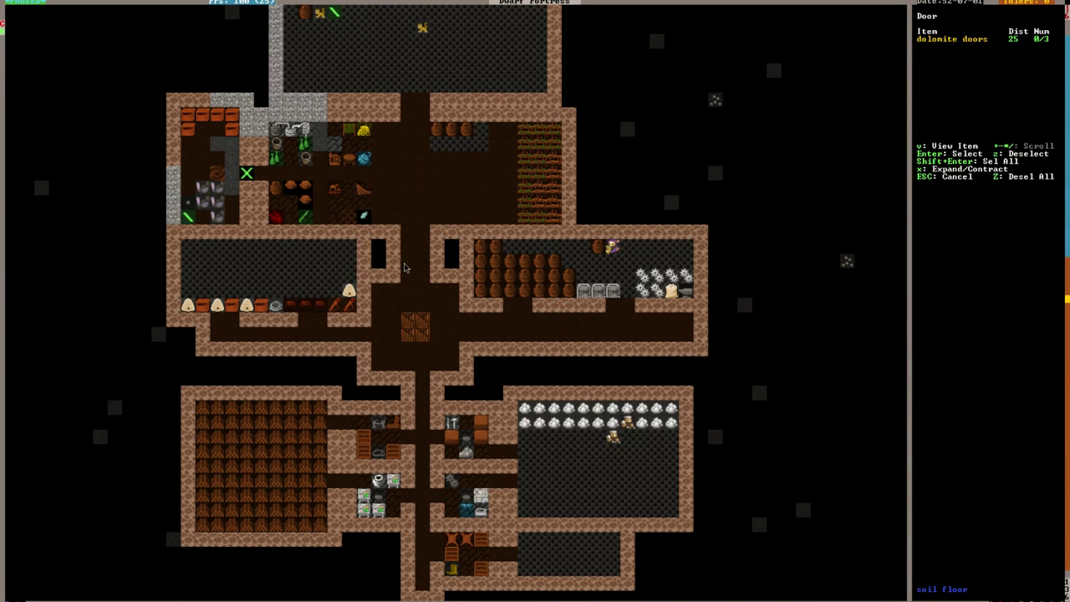
{"action": "key", "text": "Return"}
Start a second door near the upper room, cancel it, then attempt a bed
{"action": "key", "text": "d"}
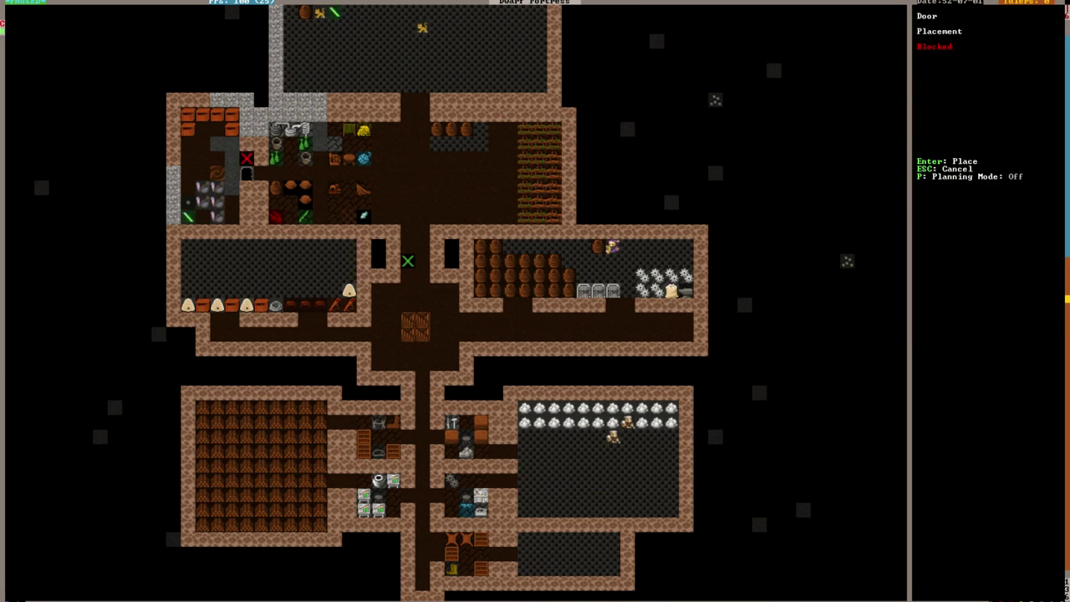
{"action": "key", "text": "shift+Up"}
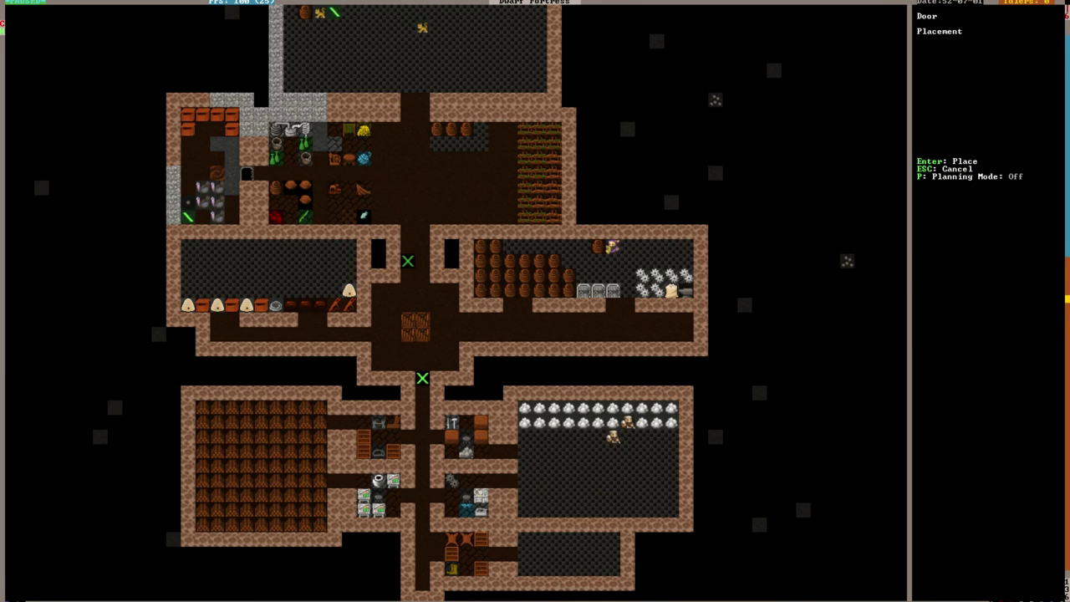
{"action": "key", "text": "Escape"}
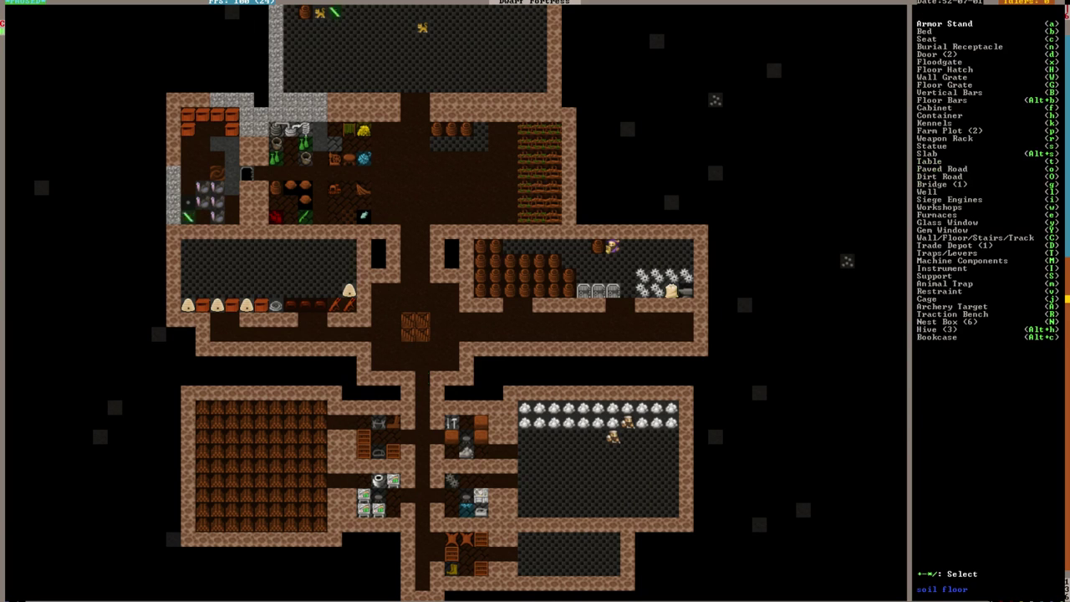
{"action": "key", "text": "b"}
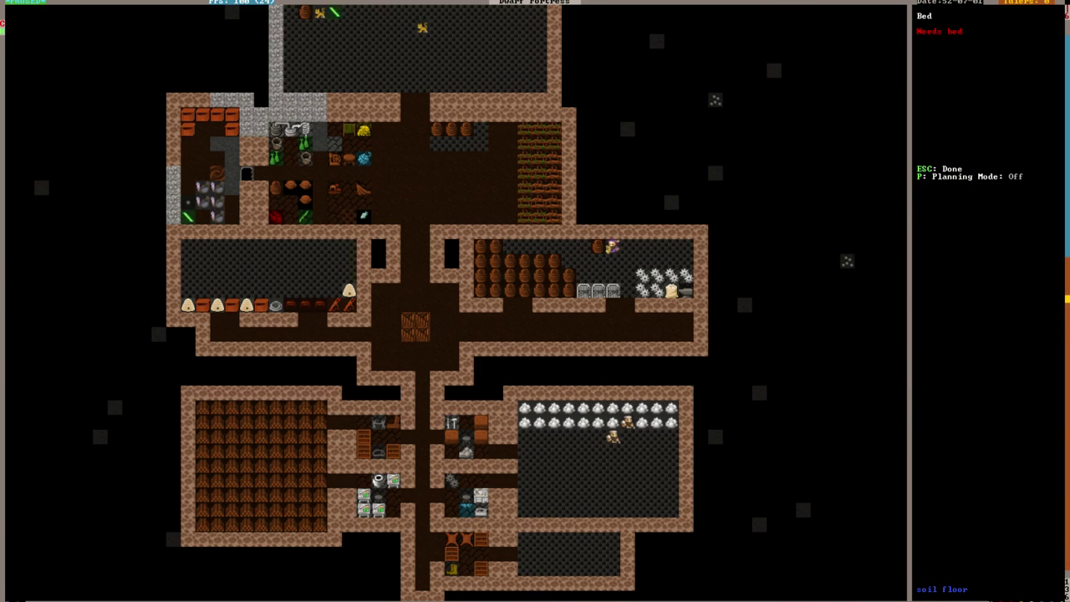
Cancel the bed placement and stretch a 6x6 wall plan over the central hatch
{"action": "key", "text": "Escape"}
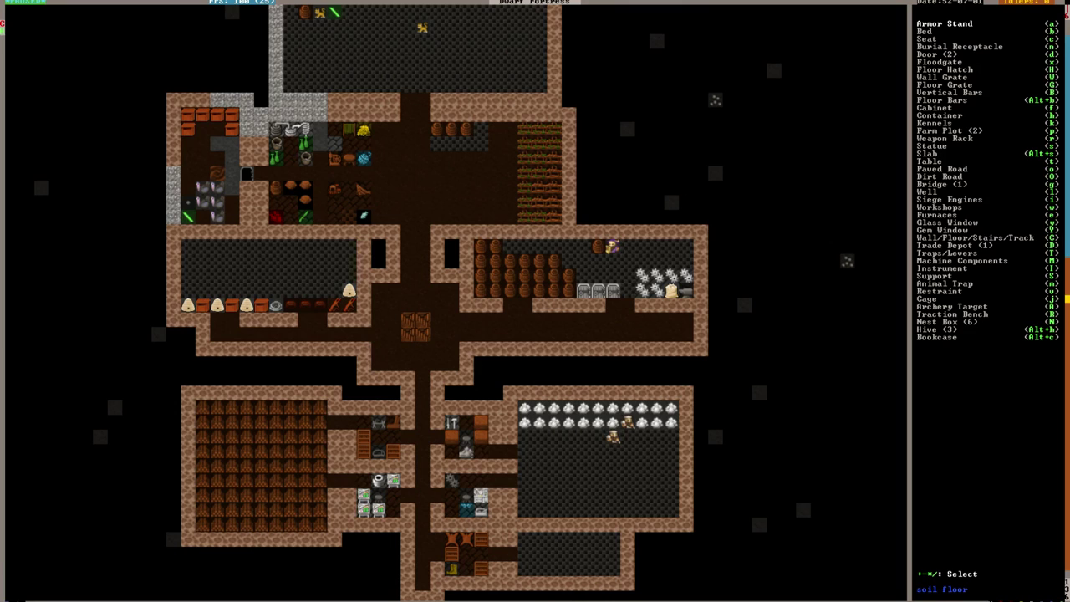
{"action": "key", "text": "shift+c"}
{"action": "key", "text": "w"}
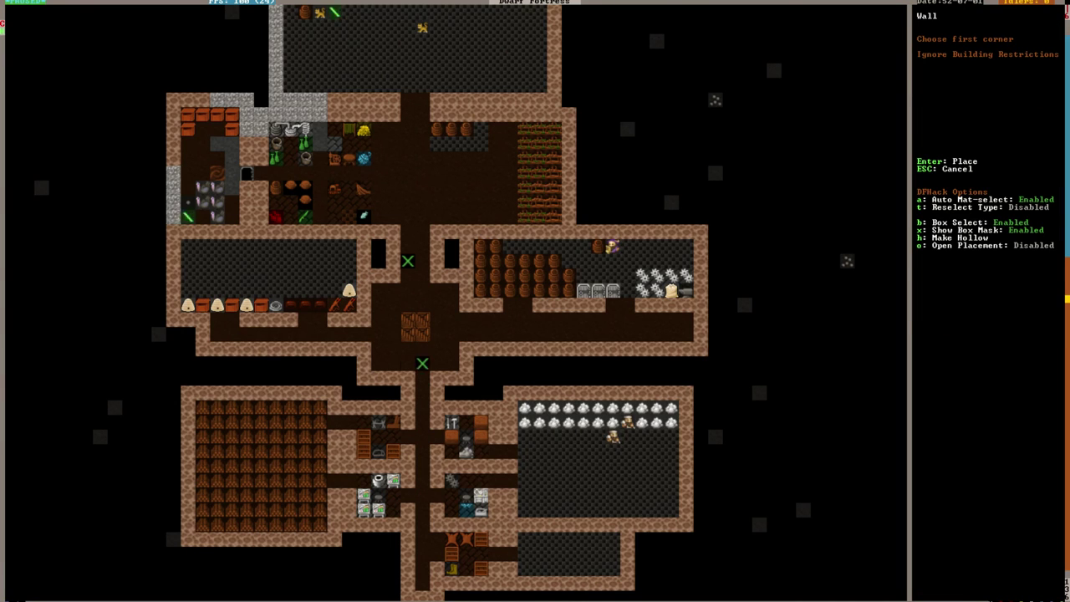
{"action": "key", "text": "Down"}
{"action": "key", "text": "Return"}
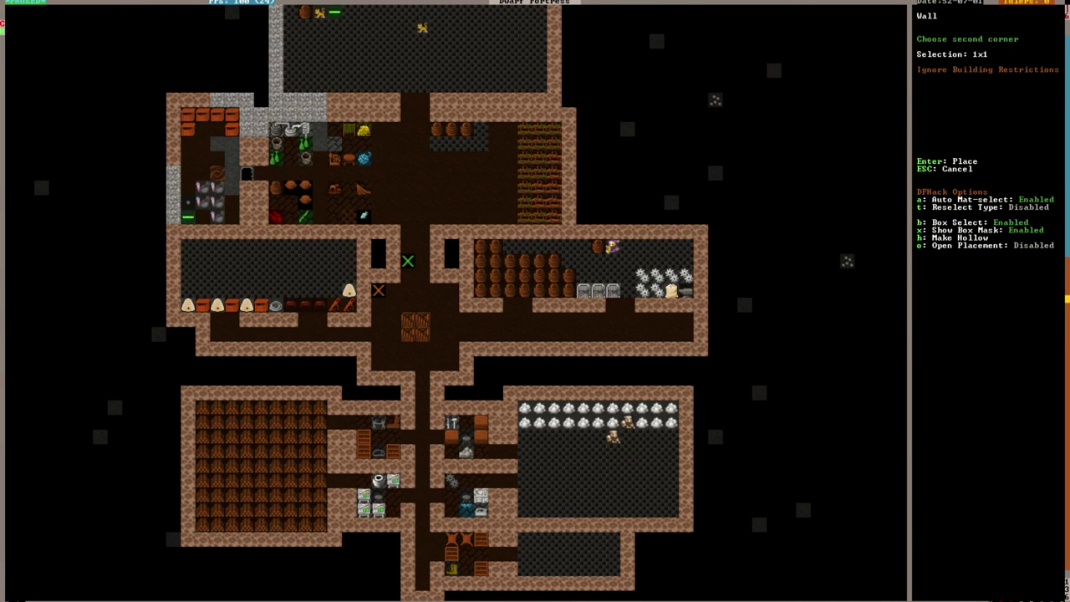
{"action": "key", "text": "Down"}
{"action": "key", "text": "Right"}
{"action": "key", "text": "Down"}
{"action": "key", "text": "Right"}
{"action": "key", "text": "Down"}
{"action": "key", "text": "Right"}
{"action": "key", "text": "Down"}
{"action": "key", "text": "Right"}
{"action": "key", "text": "Down"}
{"action": "key", "text": "Right"}
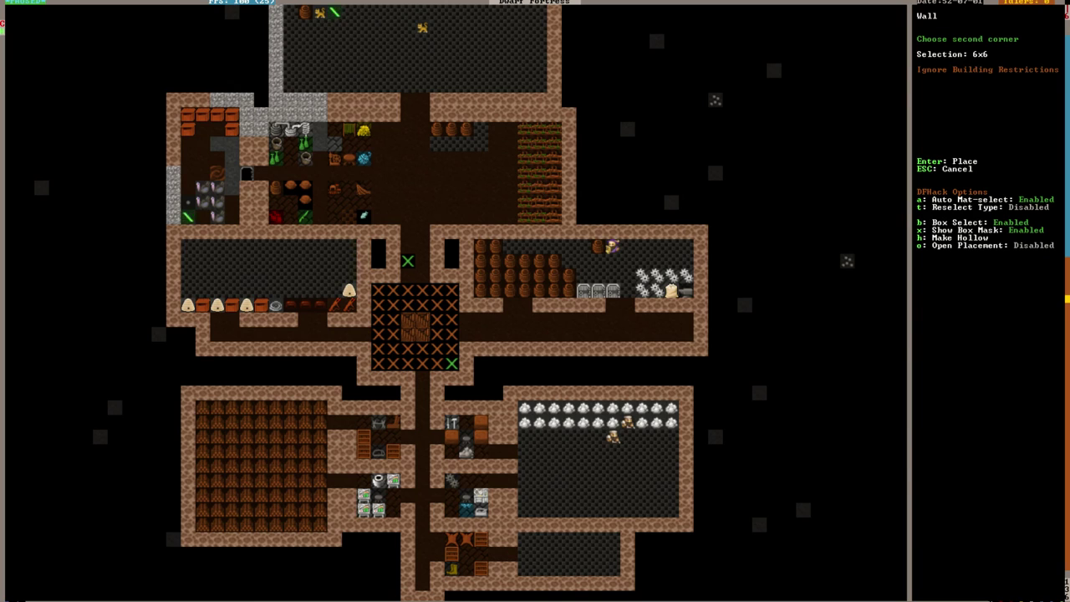
Make the planned wall area a hollow ring built from dolomite
{"action": "key", "text": "h"}
{"action": "key", "text": "Return"}
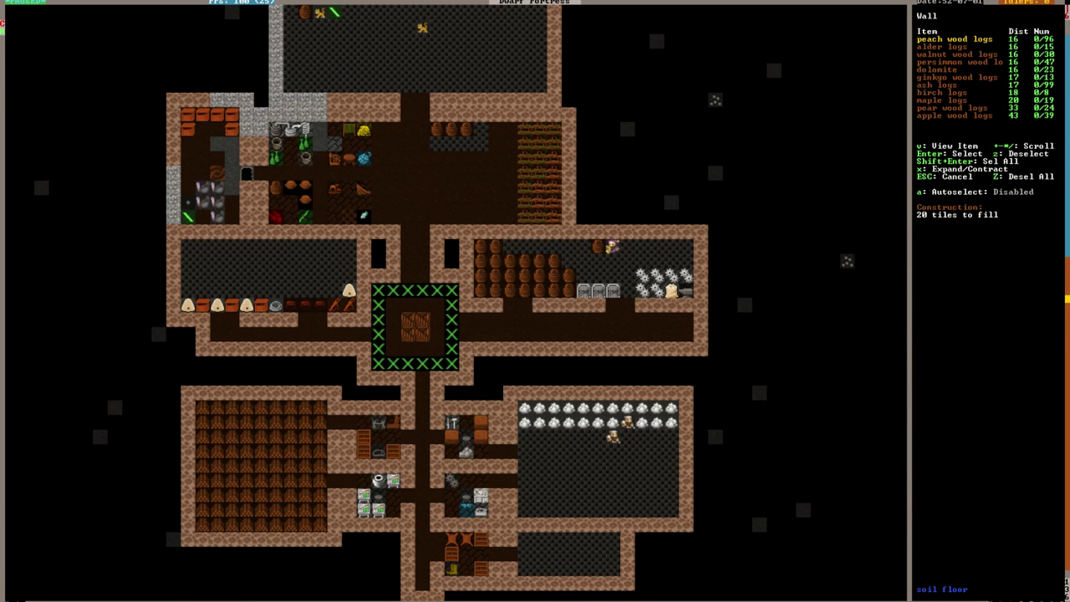
{"action": "key", "text": "Down"}
{"action": "key", "text": "Down"}
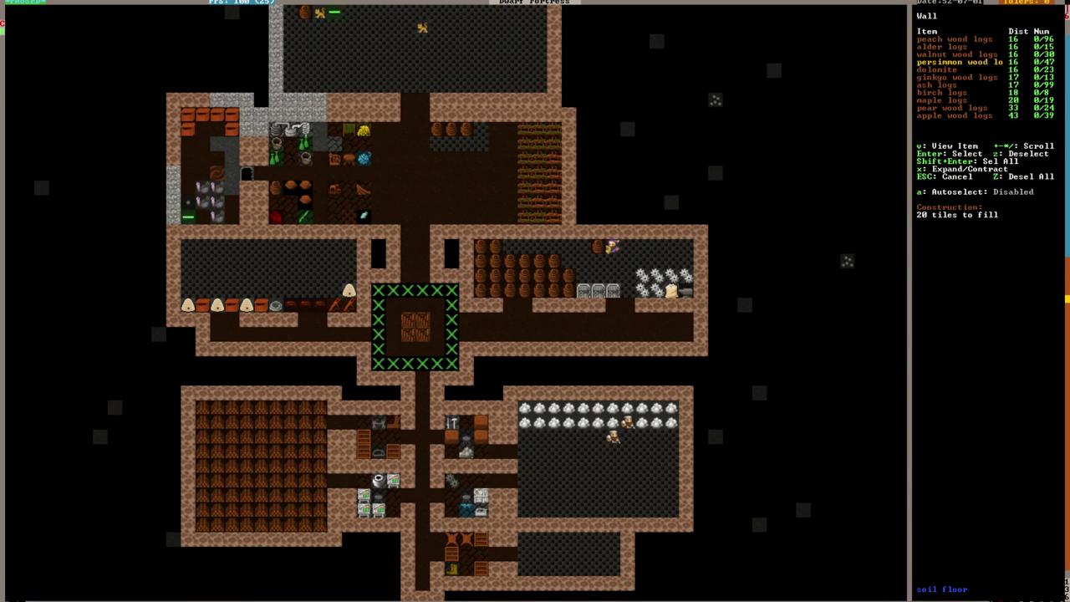
{"action": "key", "text": "Down"}
{"action": "key", "text": "Down"}
{"action": "key", "text": "Return"}
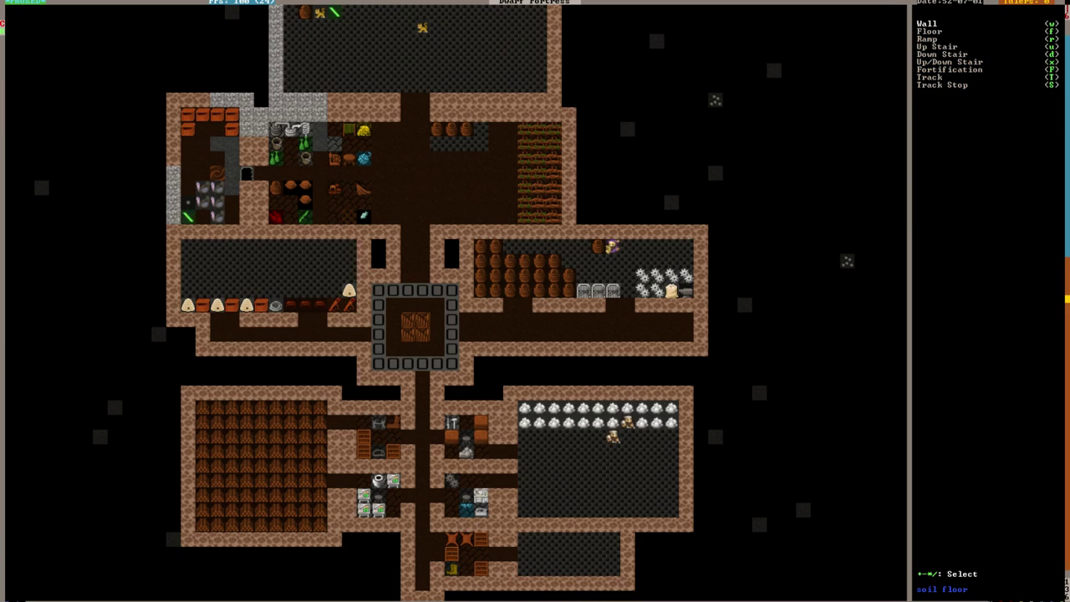
{"action": "key", "text": "Escape"}
{"action": "key", "text": "Escape"}
Remove planned wall tiles on the top row and bottom side to leave openings
{"action": "key", "text": "q"}
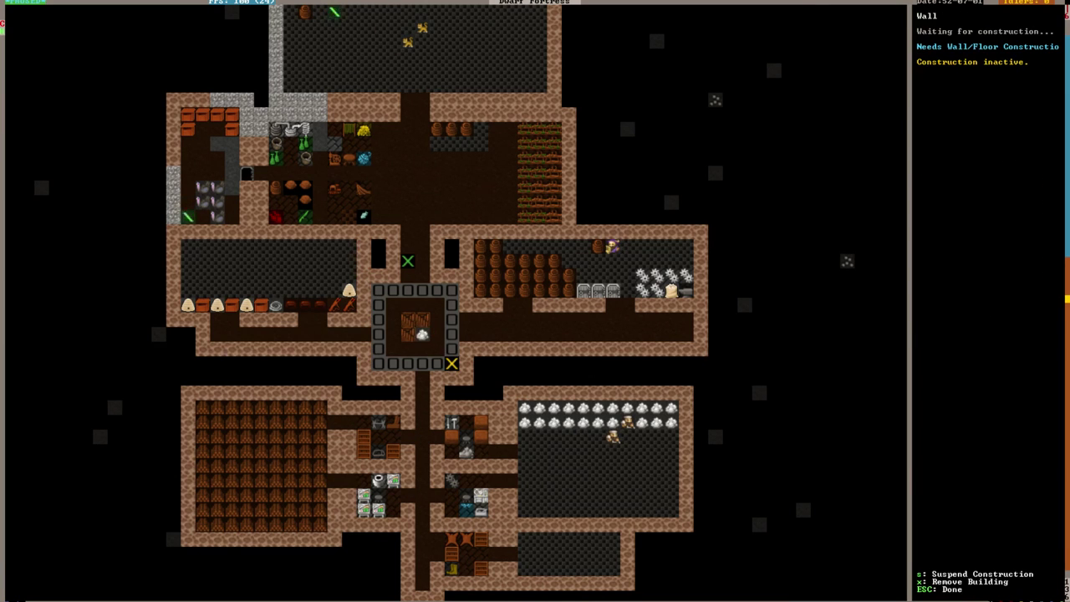
{"action": "key", "text": "x"}
{"action": "key", "text": "Left"}
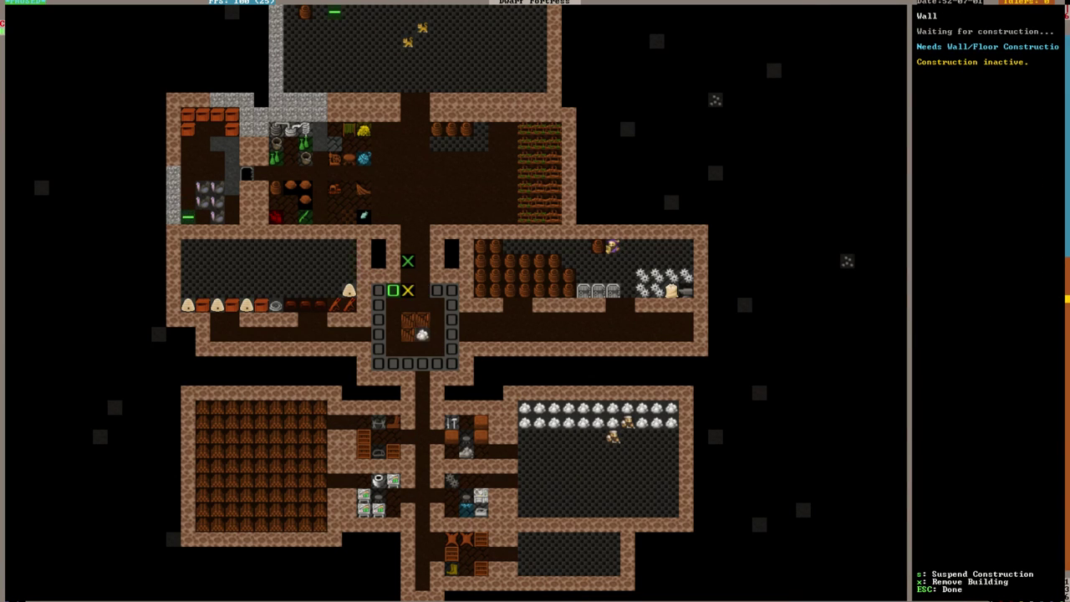
{"action": "key", "text": "x"}
{"action": "key", "text": "Down"}
{"action": "key", "text": "Down"}
{"action": "key", "text": "Down"}
{"action": "key", "text": "Right"}
{"action": "key", "text": "Right"}
{"action": "key", "text": "x"}
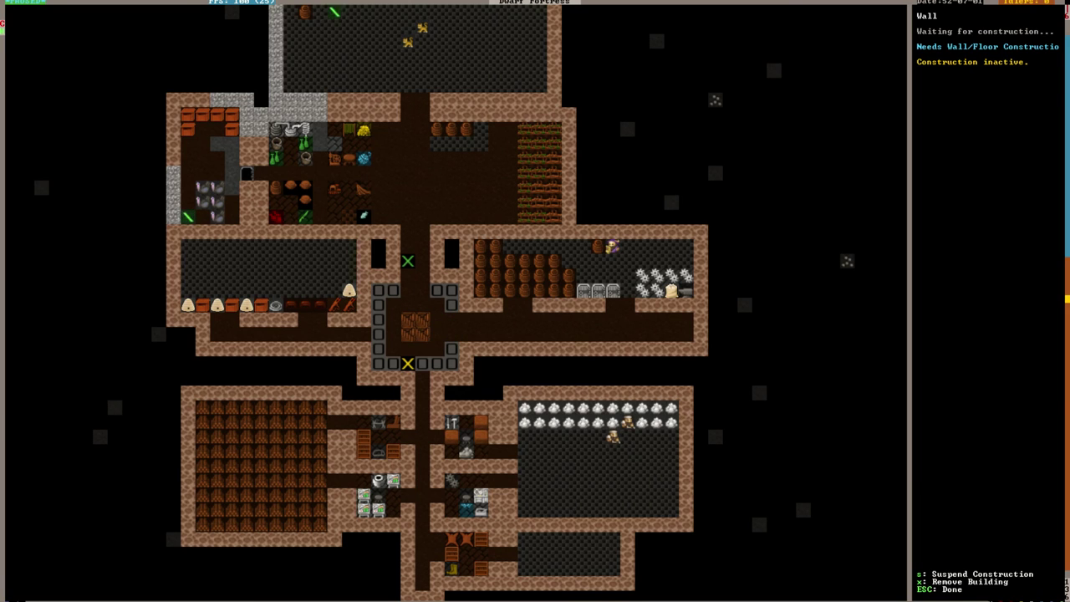
{"action": "key", "text": "Right"}
{"action": "key", "text": "Escape"}
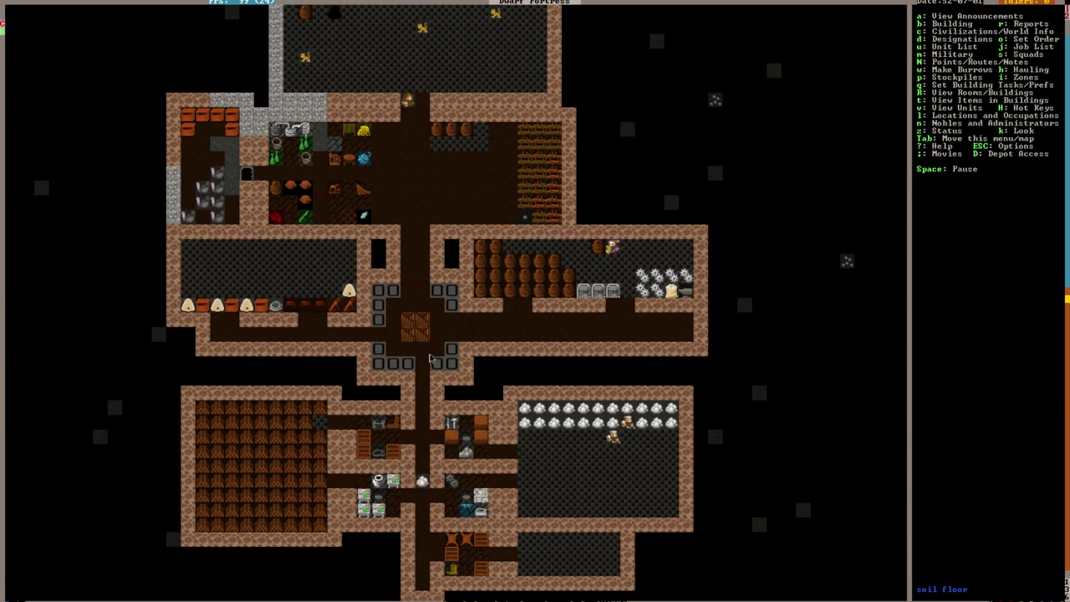
Remove the remaining planned wall tiles, then bring up the announcements log
{"action": "left_click", "coordinate": [452, 349]}
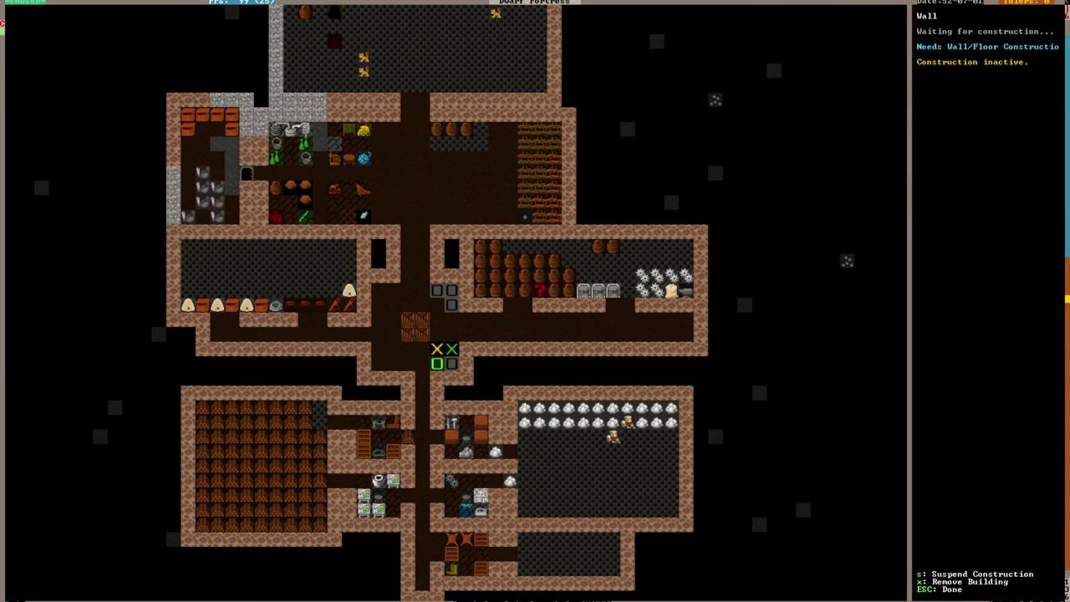
{"action": "key", "text": "Down"}
{"action": "key", "text": "Up"}
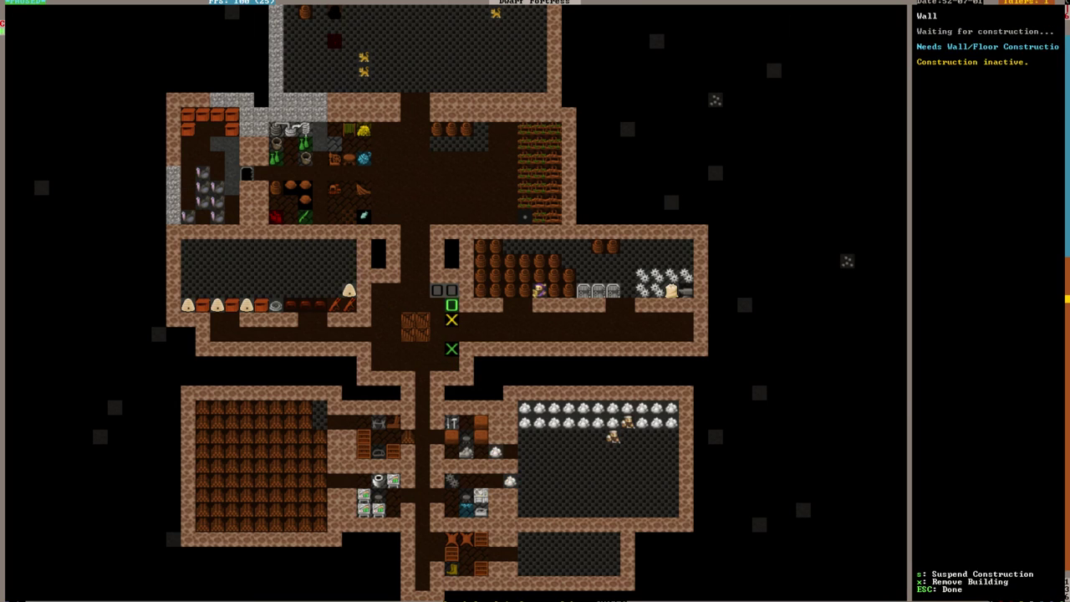
{"action": "key", "text": "Up"}
{"action": "key", "text": "Escape"}
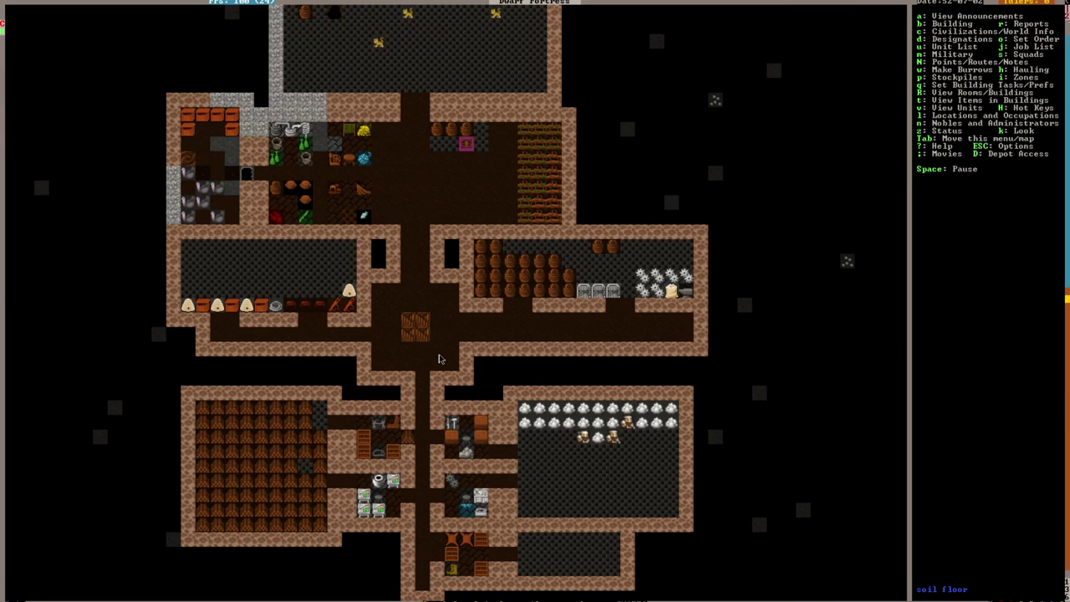
{"action": "key", "text": "a"}
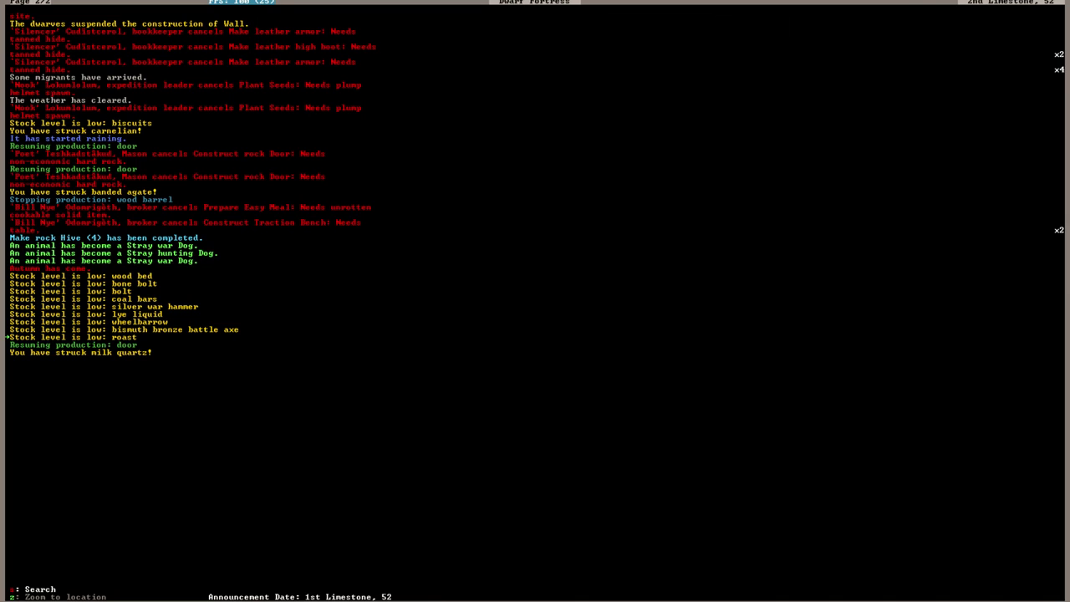
Close the announcements log and scroll back over the underground map
{"action": "key", "text": "Escape"}
{"action": "key", "text": "Up"}
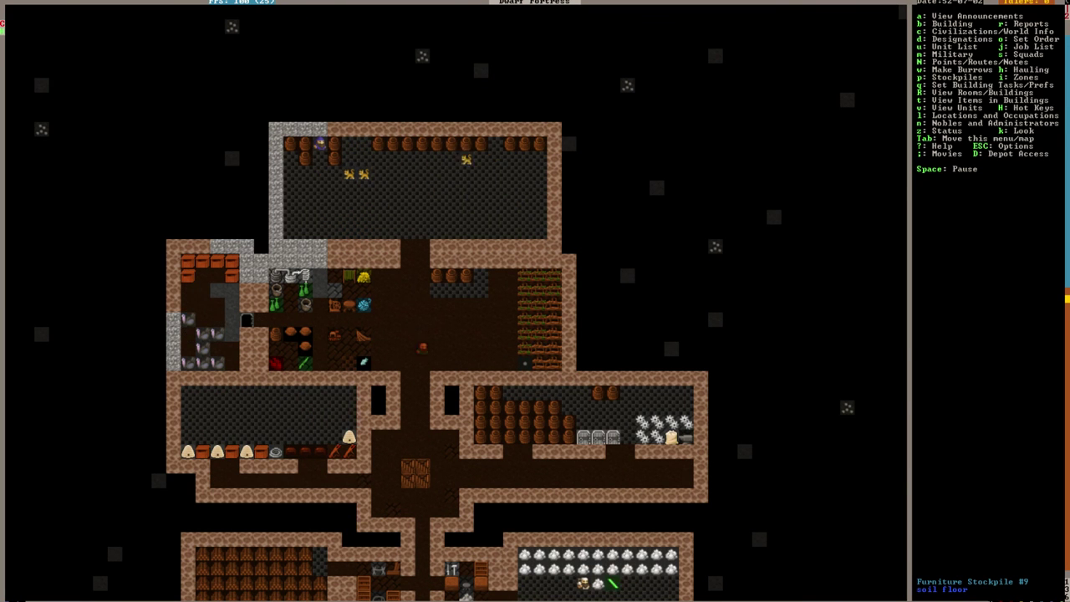
Move to the surface level inside the walled enclosure
{"action": "key", "text": "shift+comma"}
{"action": "key", "text": "shift+period"}
{"action": "key", "text": "Down"}
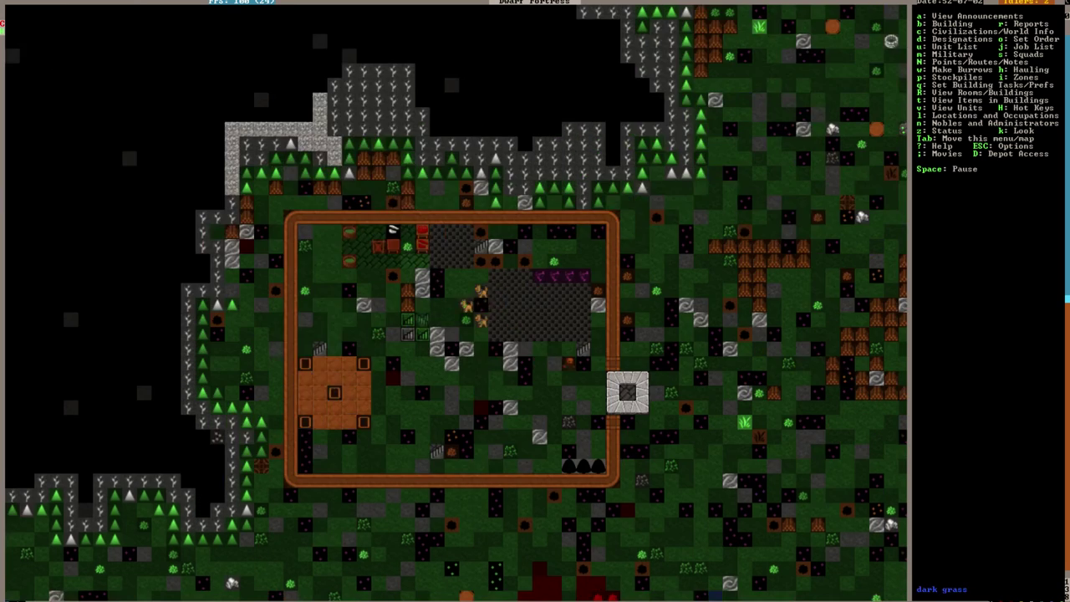
{"action": "key", "text": "Down"}
{"action": "key", "text": "shift+period"}
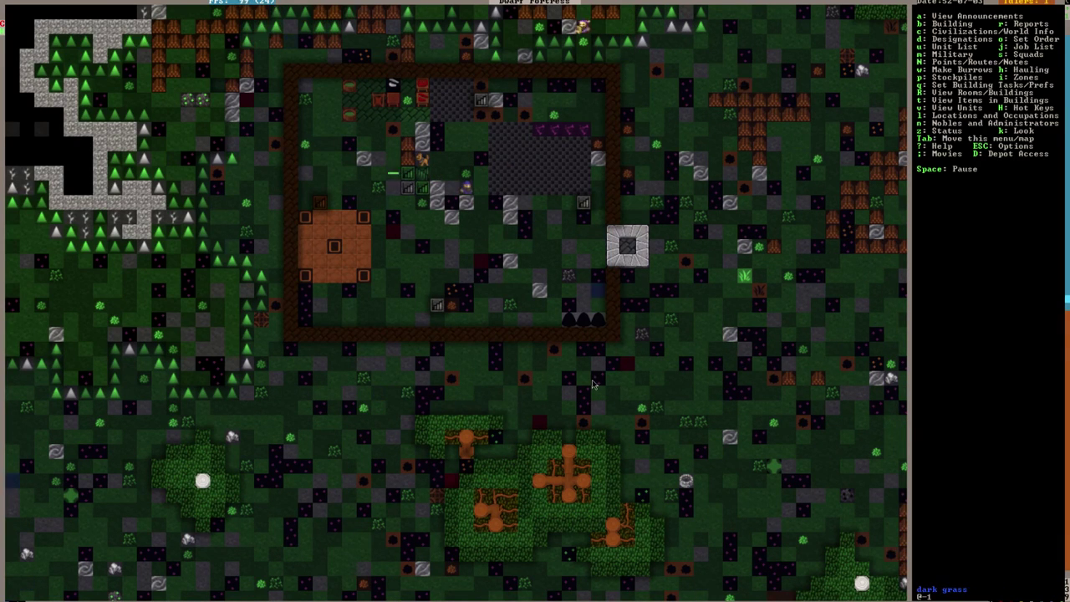
Plan a floor construction area spanning the inside of the enclosure walls
{"action": "key", "text": "b"}
{"action": "key", "text": "shift+c"}
{"action": "key", "text": "f"}
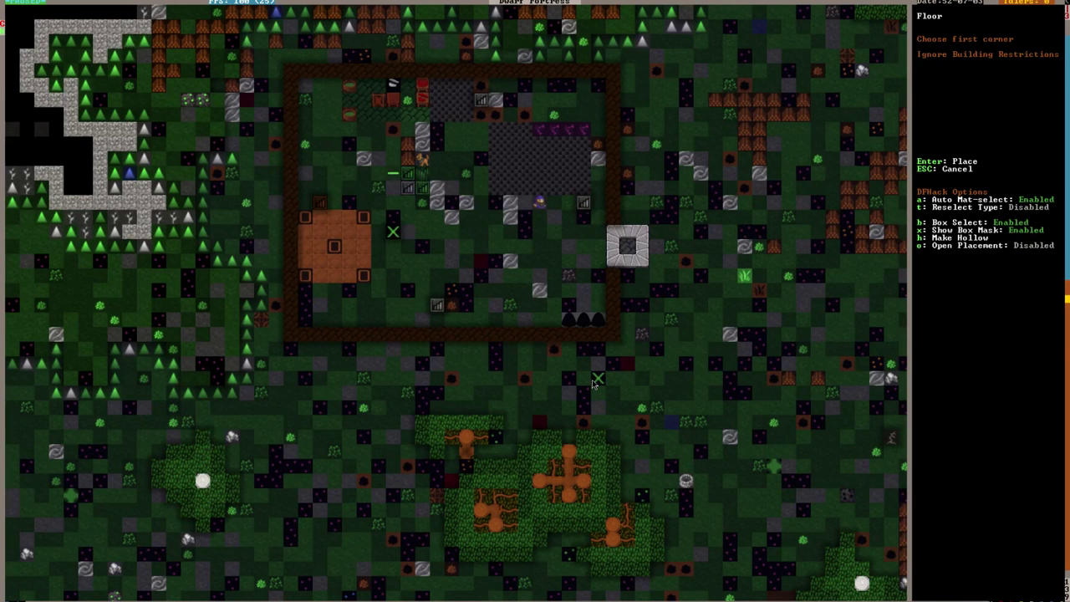
{"action": "key", "text": "Return"}
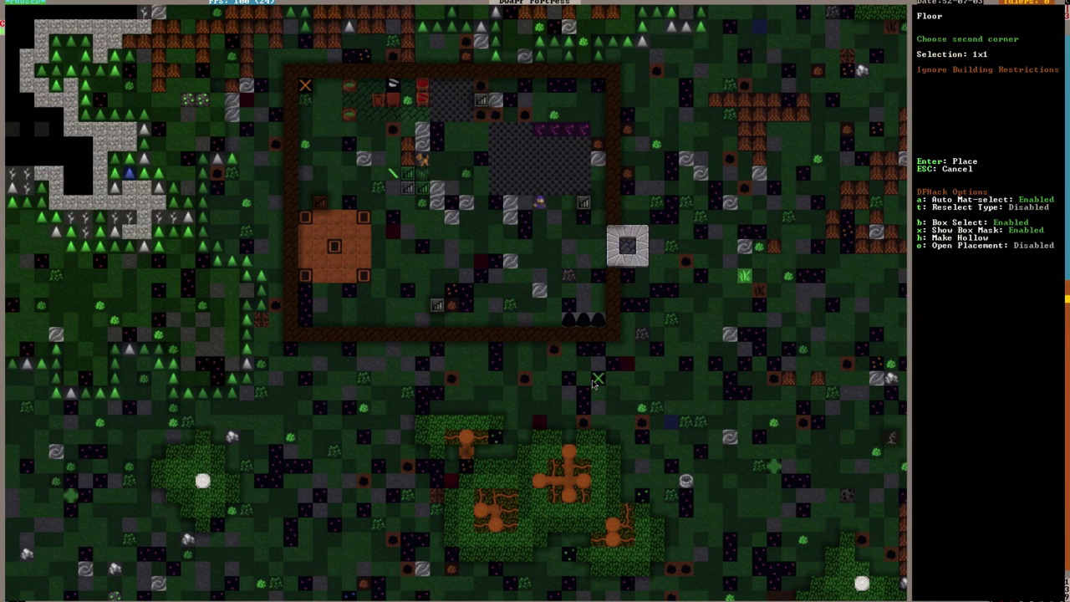
{"action": "key", "text": "KP_Page_Down"}
{"action": "key", "text": "KP_Page_Down"}
{"action": "key", "text": "KP_Page_Down"}
{"action": "key", "text": "KP_Page_Down"}
{"action": "key", "text": "KP_Page_Down"}
{"action": "key", "text": "KP_Page_Down"}
{"action": "key", "text": "KP_Page_Down"}
{"action": "key", "text": "KP_Page_Down"}
{"action": "key", "text": "KP_Page_Down"}
{"action": "key", "text": "KP_Page_Down"}
{"action": "key", "text": "KP_Page_Down"}
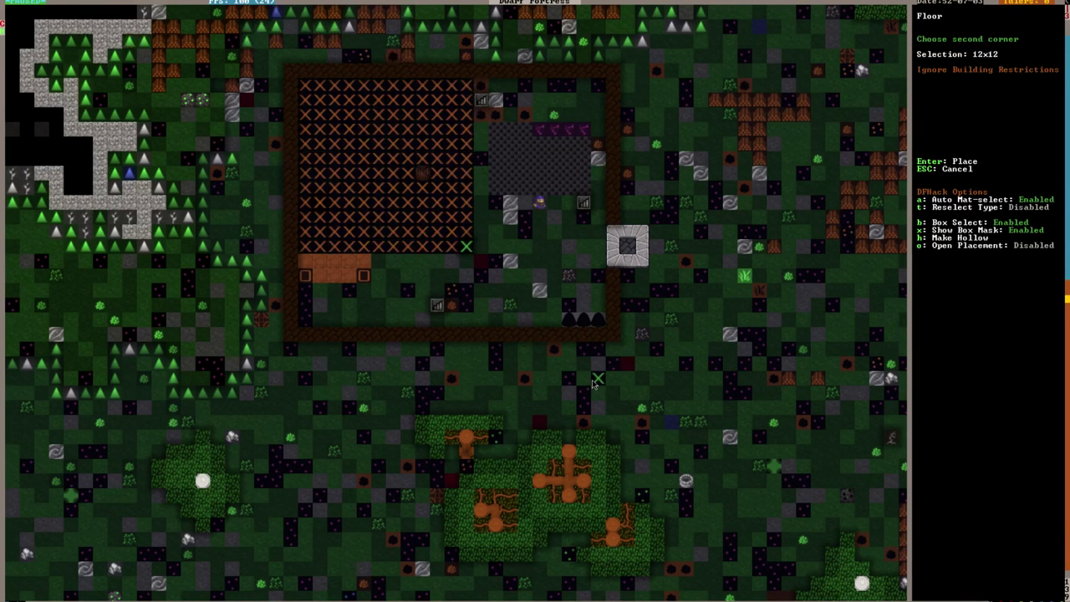
{"action": "key", "text": "KP_Page_Down"}
{"action": "key", "text": "KP_Page_Down"}
{"action": "key", "text": "KP_Page_Down"}
{"action": "key", "text": "KP_Page_Down"}
{"action": "key", "text": "KP_Page_Down"}
{"action": "key", "text": "KP_Page_Down"}
{"action": "key", "text": "Right"}
{"action": "key", "text": "Right"}
{"action": "key", "text": "KP_Page_Up"}
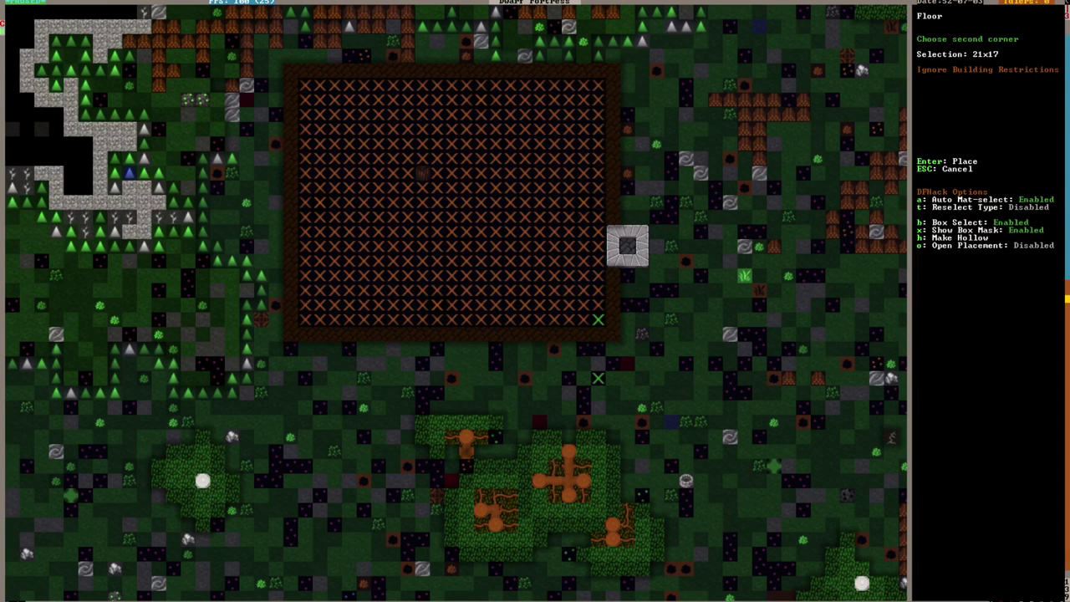
{"action": "key", "text": "Return"}
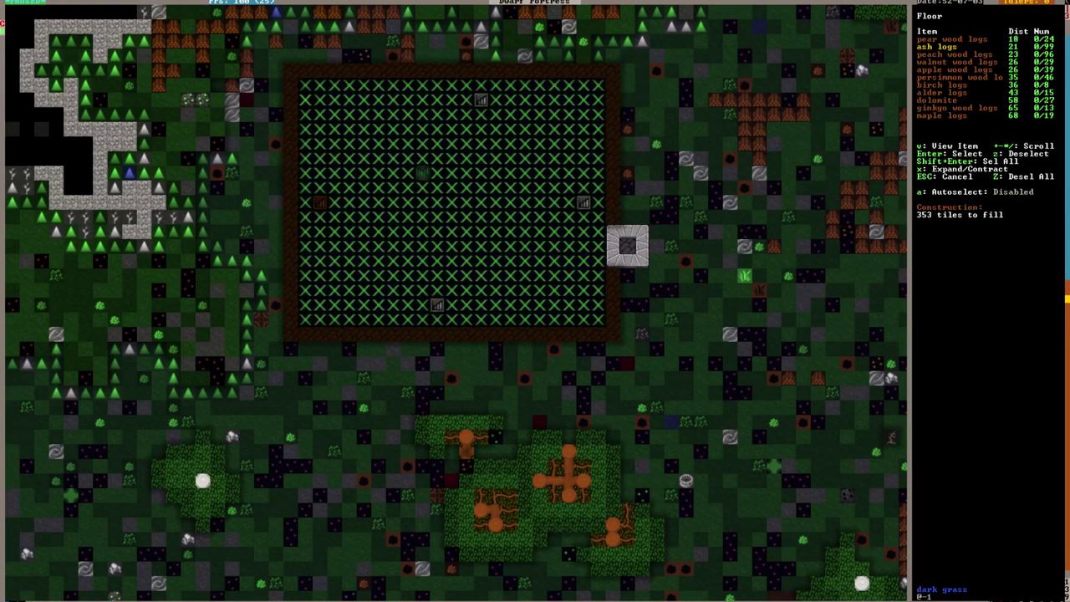
Fill the floor tiles with ash, peach, walnut and pear wood logs
{"action": "key", "text": "shift+Return"}
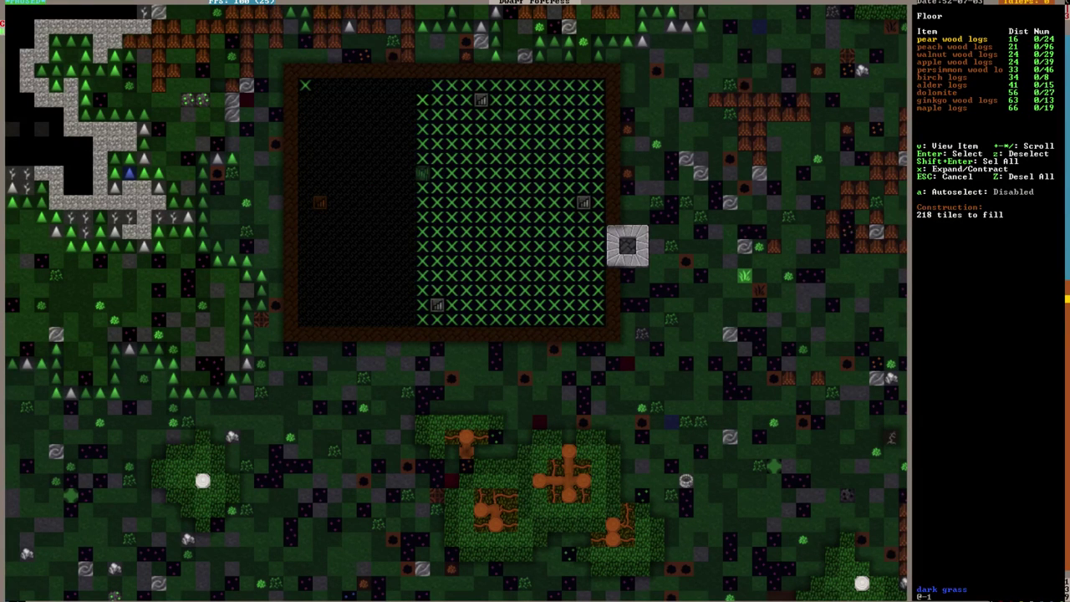
{"action": "key", "text": "shift+Return"}
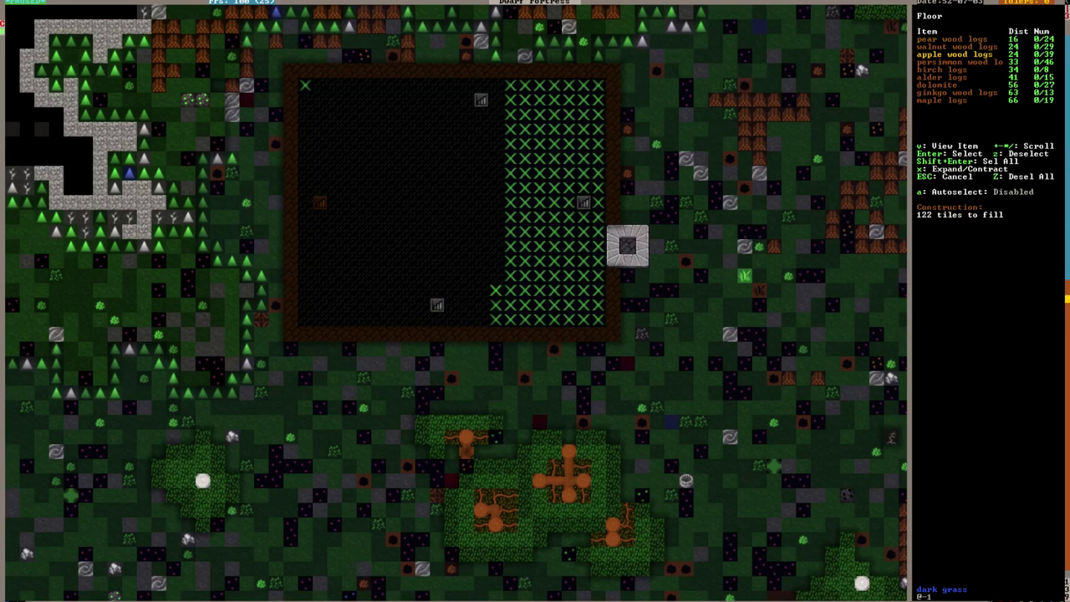
{"action": "key", "text": "shift+Return"}
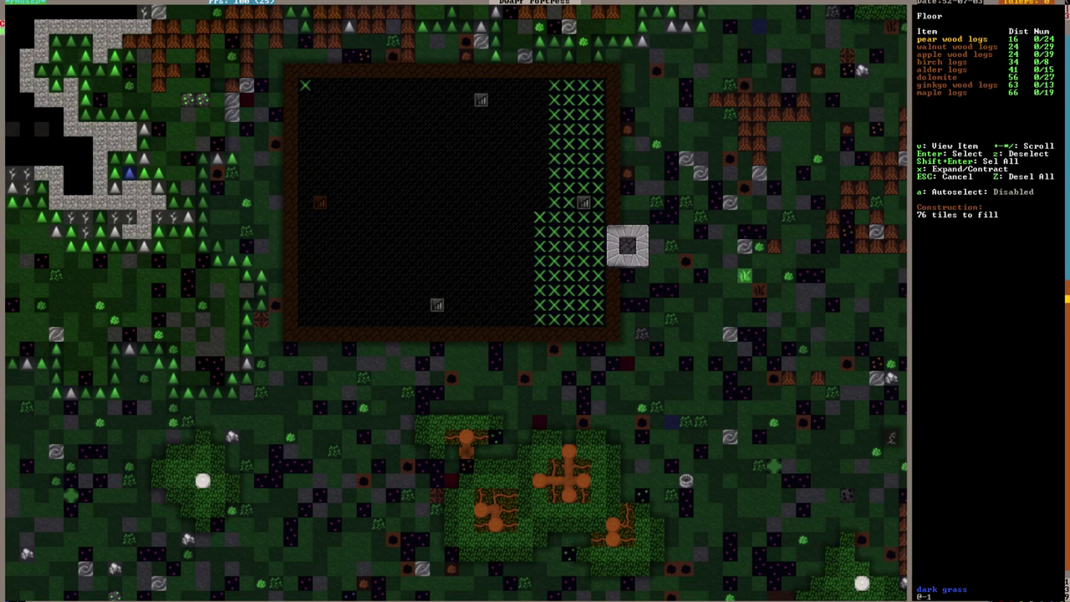
{"action": "key", "text": "shift+Return"}
{"action": "key", "text": "shift+Return"}
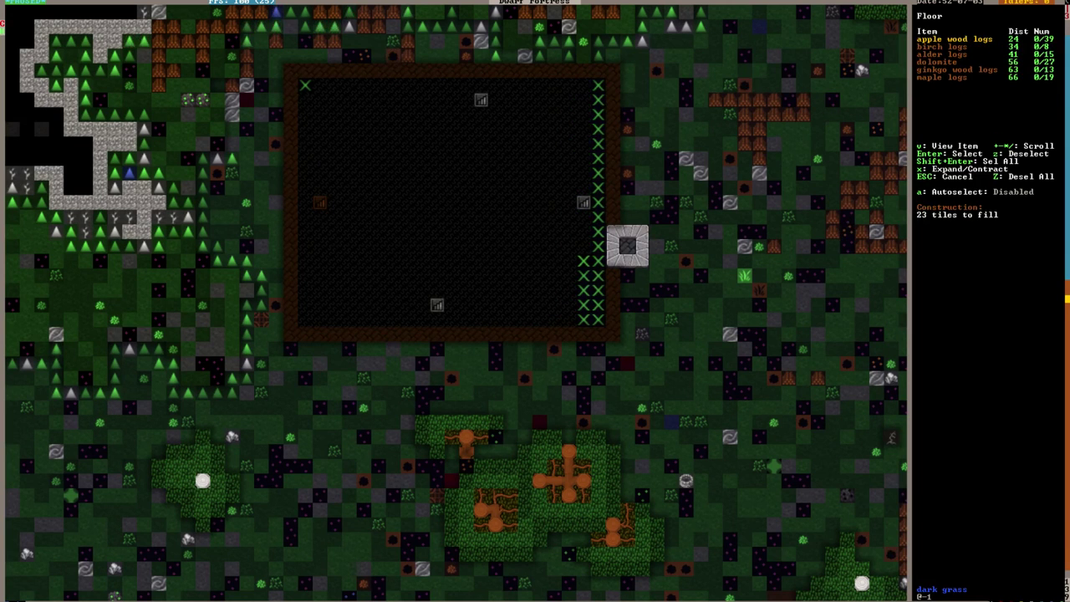
{"action": "key", "text": "shift+Return"}
Leave the floor construction menu and view the level with the built fort
{"action": "key", "text": "Escape"}
{"action": "key", "text": "Escape"}
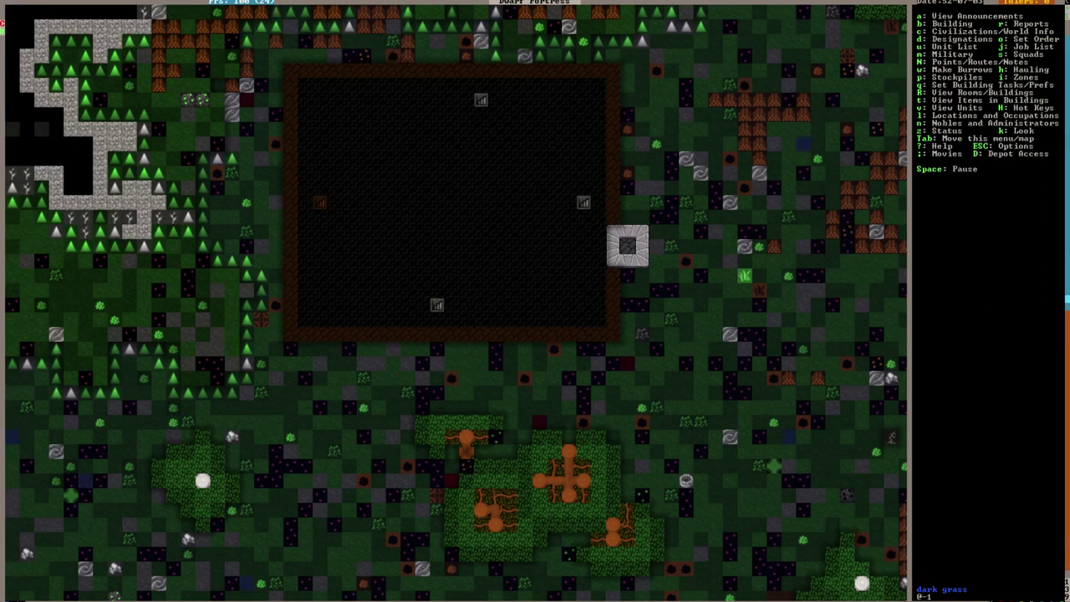
{"action": "key", "text": "shift+Right"}
{"action": "key", "text": "shift+period"}
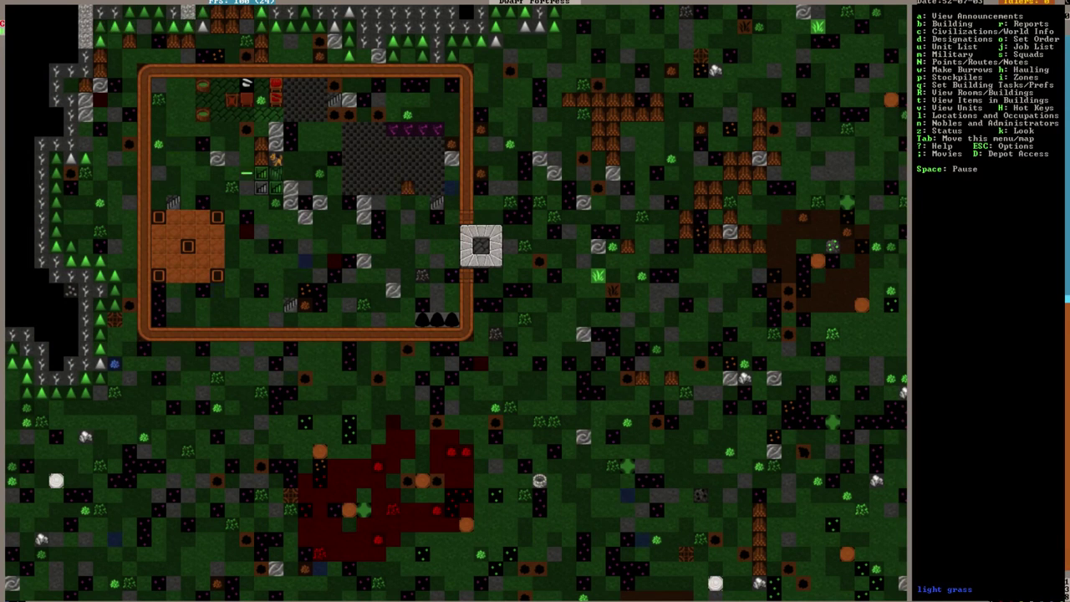
Set the tree-felling area's first corner at the map's northeast top edge
{"action": "key", "text": "d"}
{"action": "key", "text": "shift+Right"}
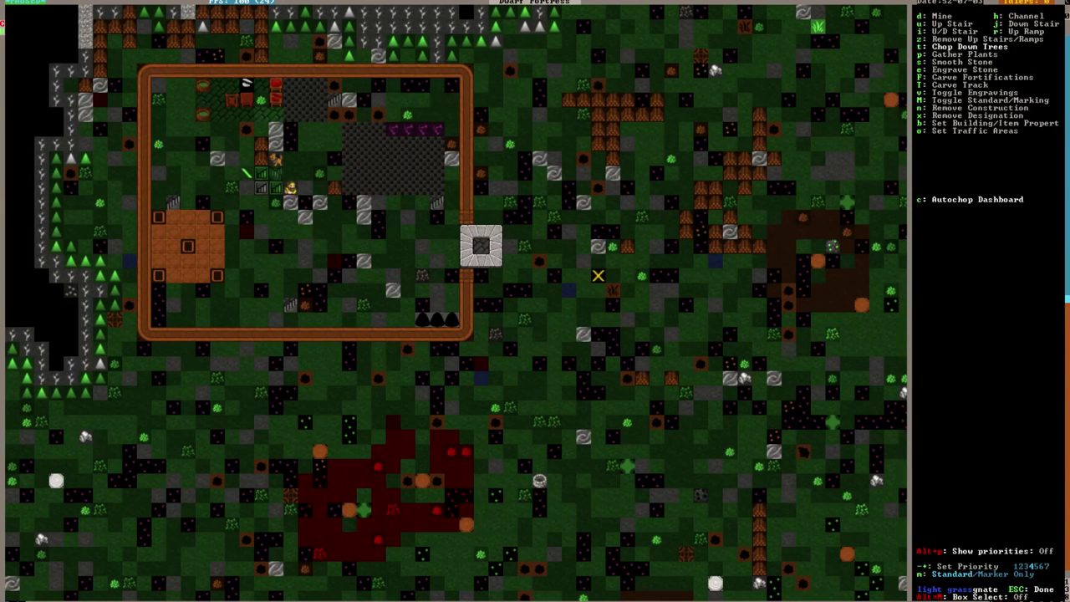
{"action": "key", "text": "shift+Up"}
{"action": "key", "text": "shift+Right"}
{"action": "key", "text": "shift+Up"}
{"action": "key", "text": "shift+Right"}
{"action": "scroll", "coordinate": [535, 300], "scroll_direction": "down", "scroll_amount": 1}
{"action": "key", "text": "shift+Up"}
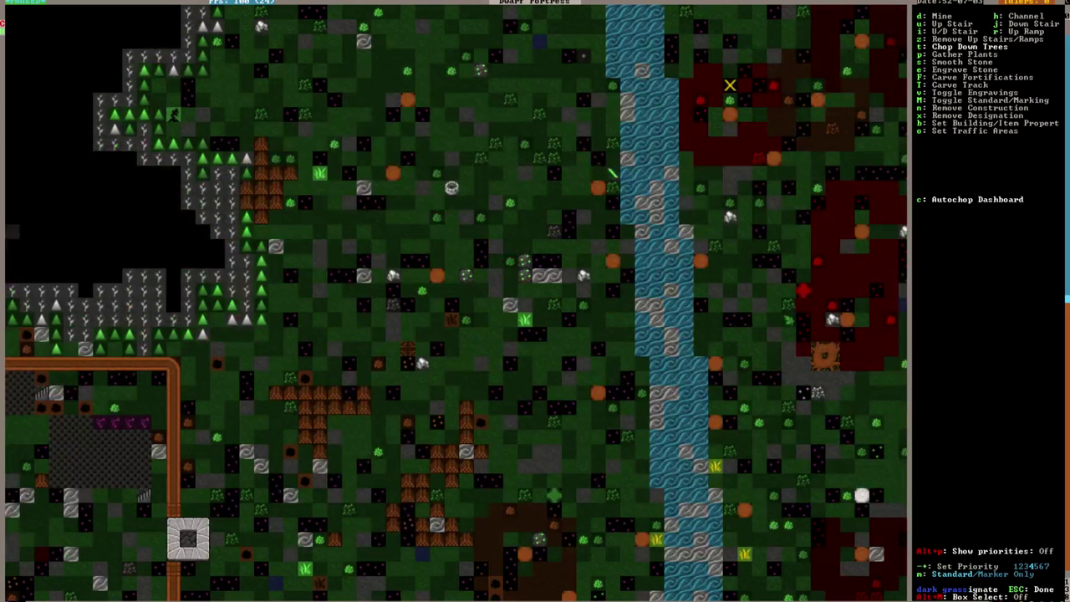
{"action": "key", "text": "shift+Left"}
{"action": "key", "text": "shift+Up"}
{"action": "key", "text": "Up"}
{"action": "key", "text": "Return"}
Extend the felling area southwest, confirm it, and pause the game
{"action": "key", "text": "shift+Left"}
{"action": "key", "text": "shift+Left"}
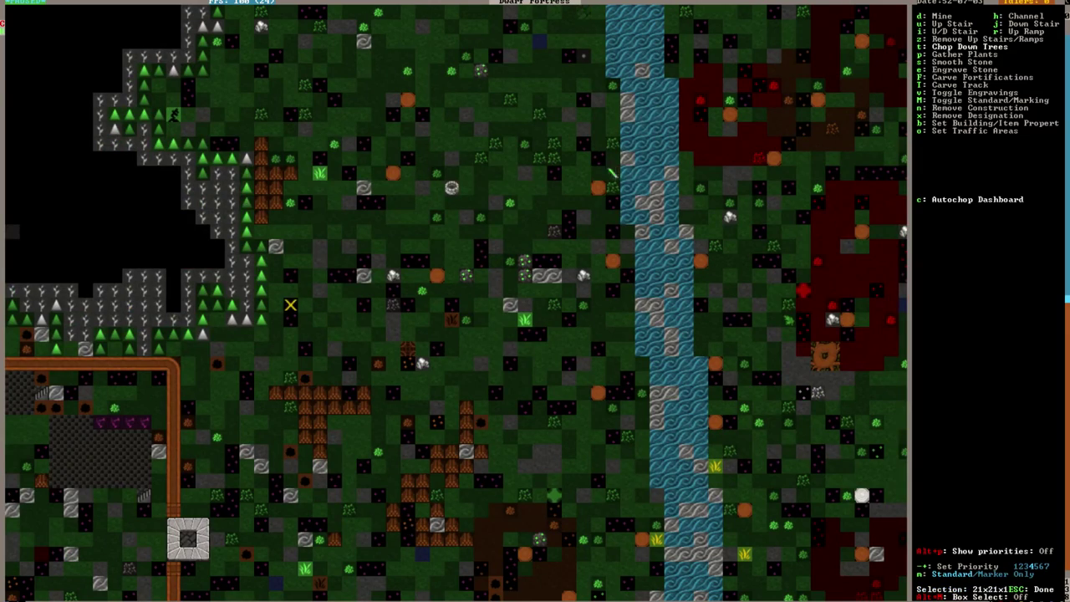
{"action": "key", "text": "shift+Down"}
{"action": "key", "text": "shift+Down"}
{"action": "key", "text": "shift+Down"}
{"action": "key", "text": "shift+Down"}
{"action": "key", "text": "shift+Down"}
{"action": "key", "text": "shift+Down"}
{"action": "key", "text": "shift+Left"}
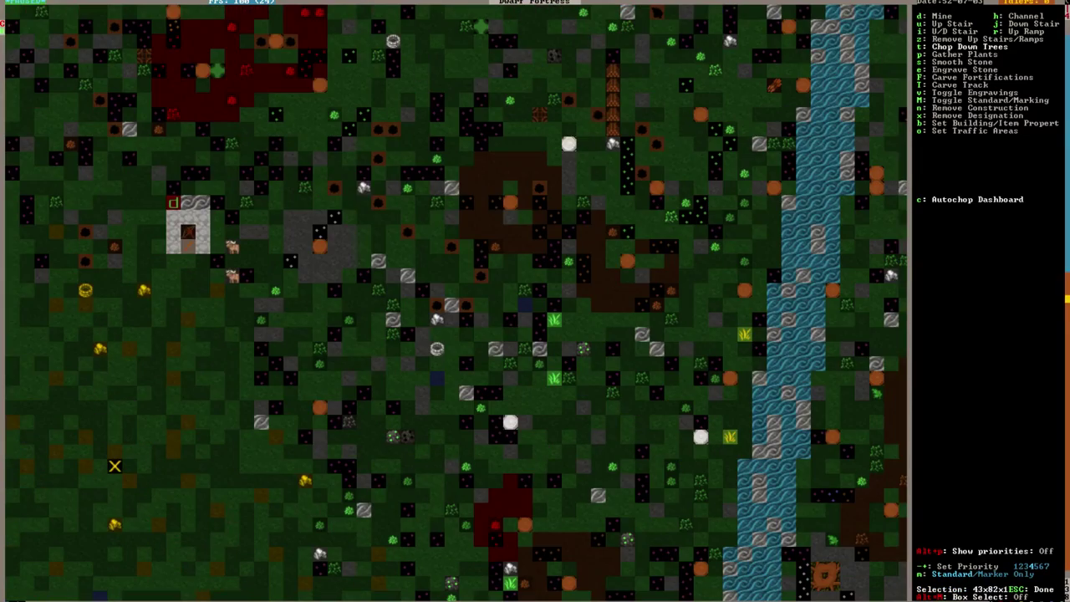
{"action": "key", "text": "Return"}
{"action": "key", "text": "Up"}
{"action": "key", "text": "shift+Up"}
{"action": "key", "text": "shift+Up"}
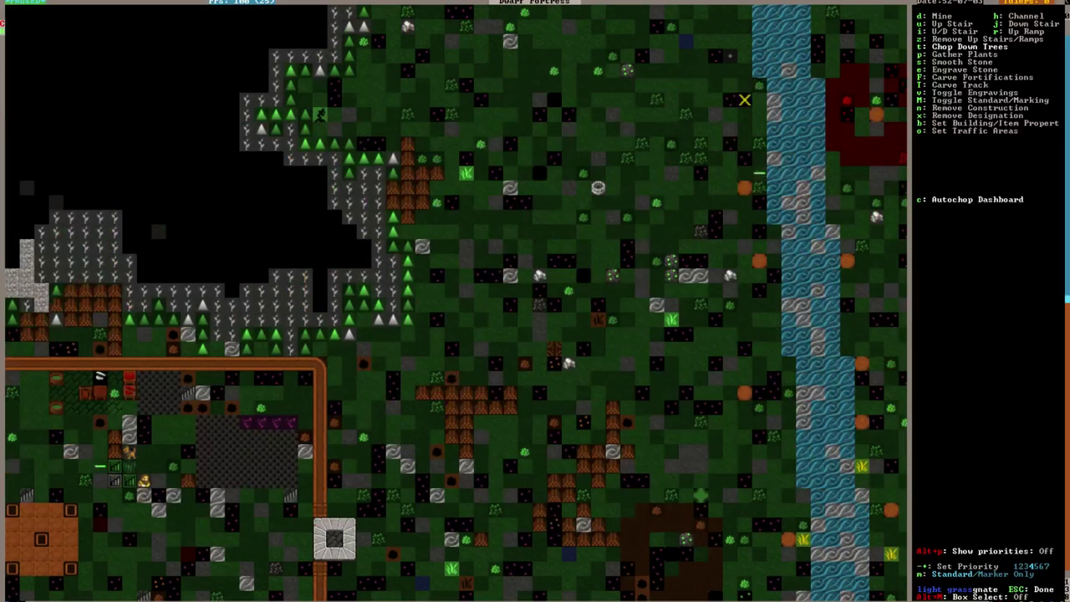
{"action": "key", "text": "Escape"}
{"action": "key", "text": "shift+Left"}
{"action": "key", "text": "shift+Left"}
{"action": "key", "text": "space"}
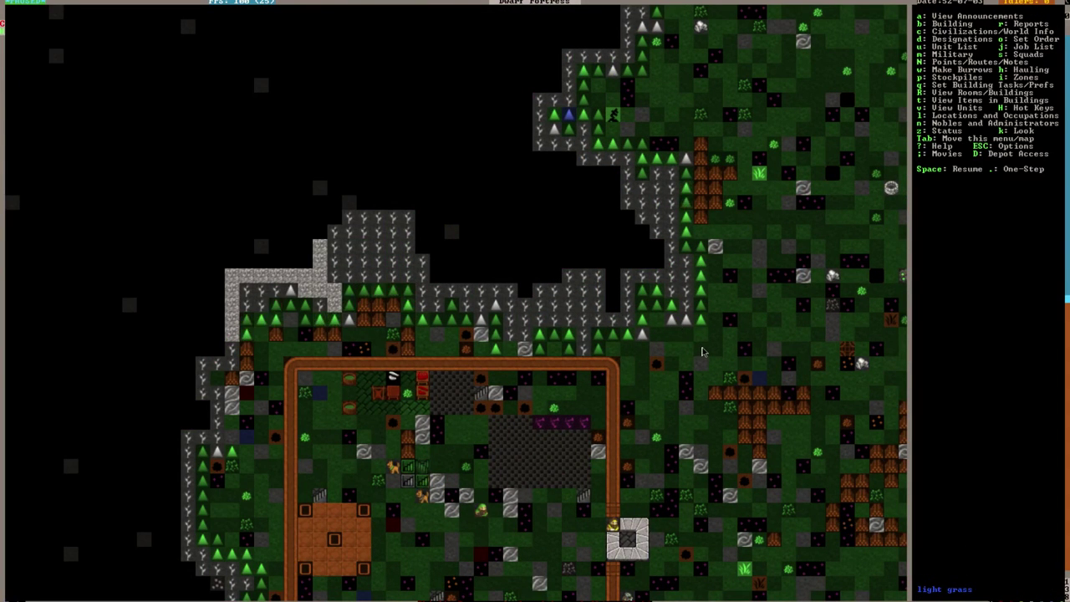
Locate the kobold thief on the map via the Others creature list
{"action": "key", "text": "shift+Right"}
{"action": "key", "text": "u"}
{"action": "key", "text": "Right"}
{"action": "key", "text": "Right"}
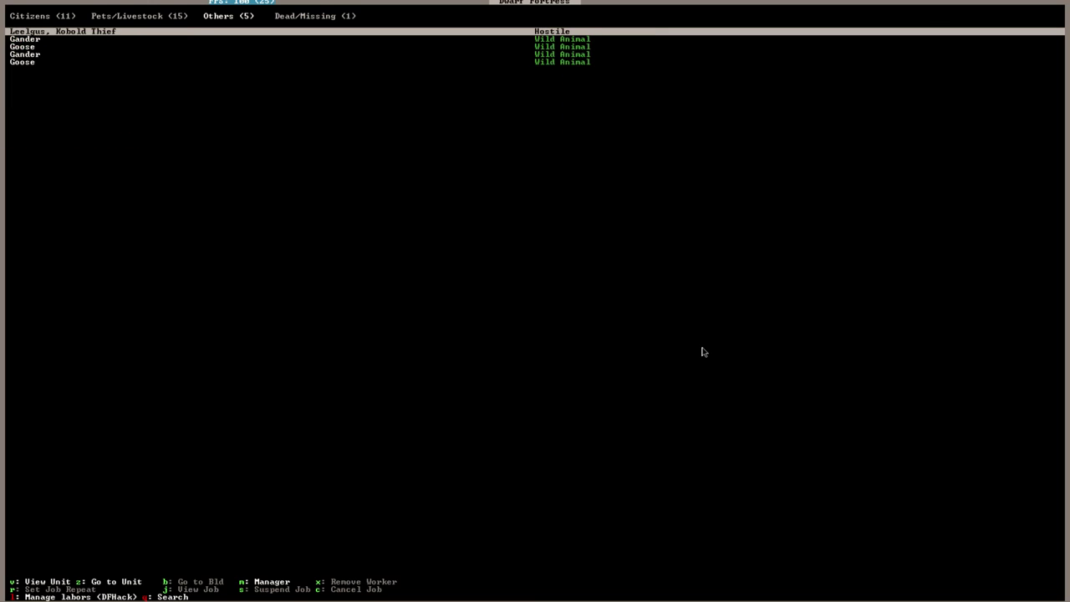
{"action": "key", "text": "z"}
{"action": "key", "text": "Escape"}
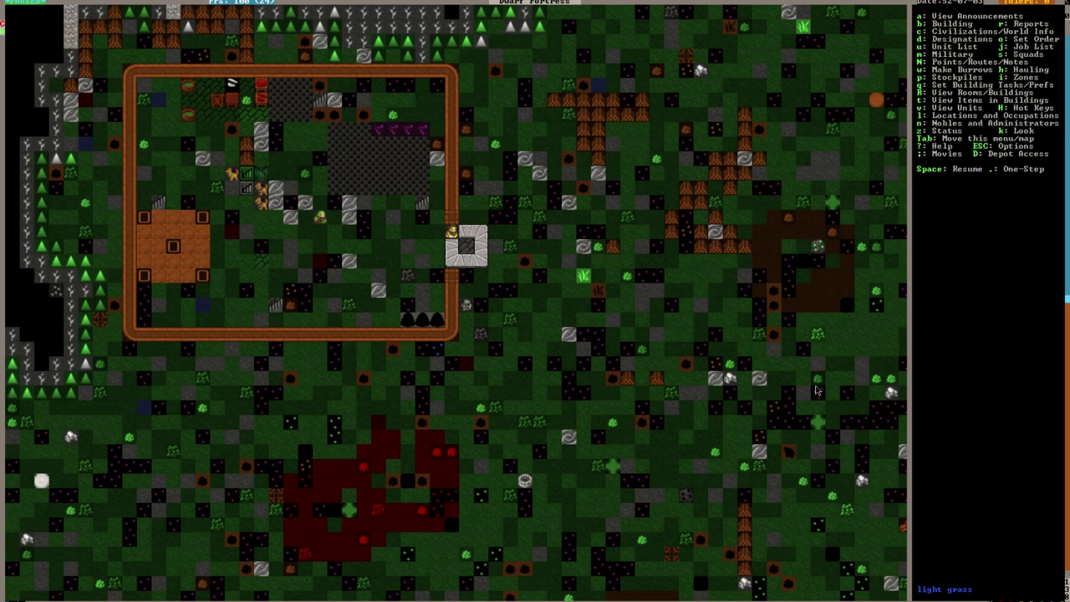
Pan north and let the game run briefly before pausing again
{"action": "key", "text": "Down"}
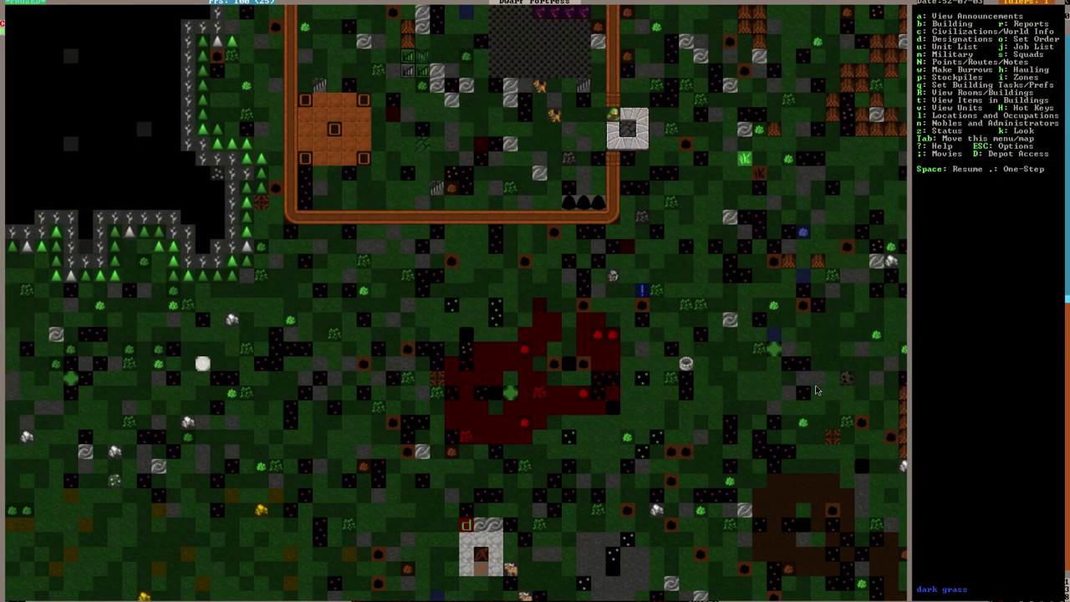
{"action": "key", "text": "shift+Up"}
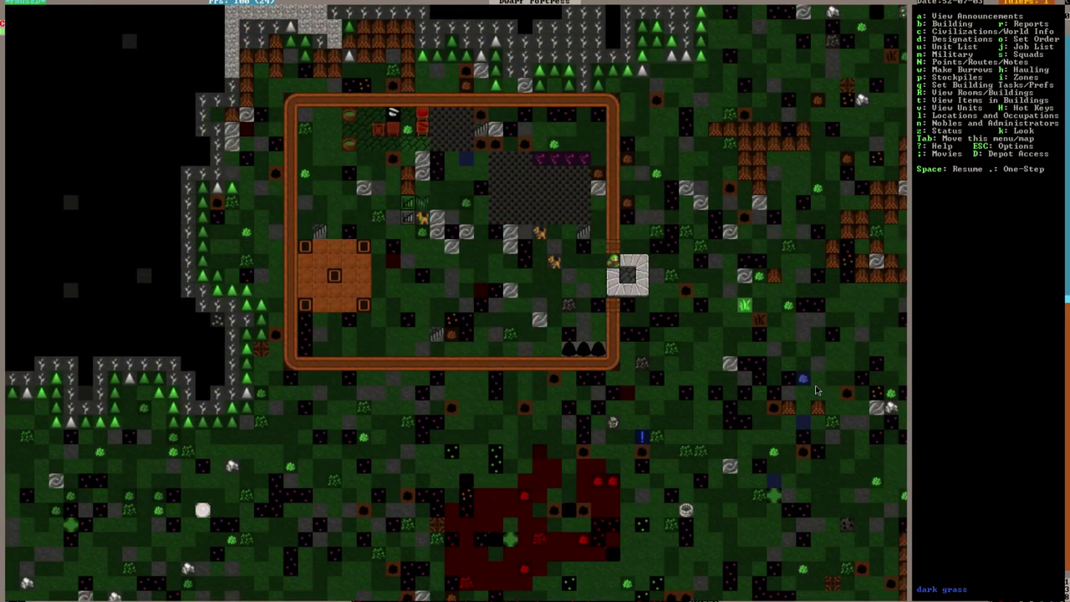
{"action": "key", "text": "space"}
{"action": "key", "text": "space"}
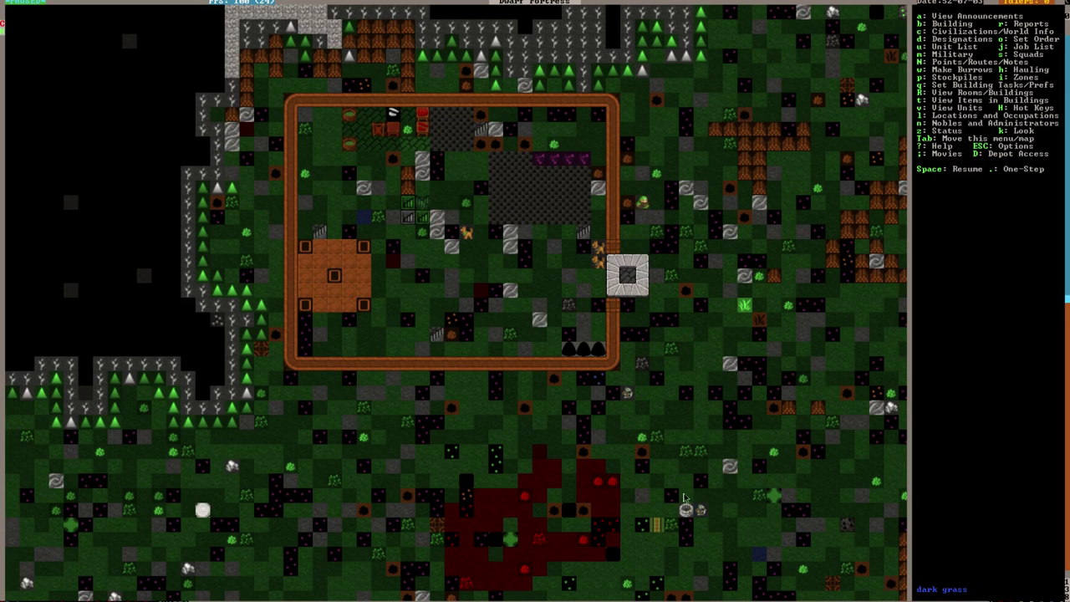
{"action": "key", "text": "space"}
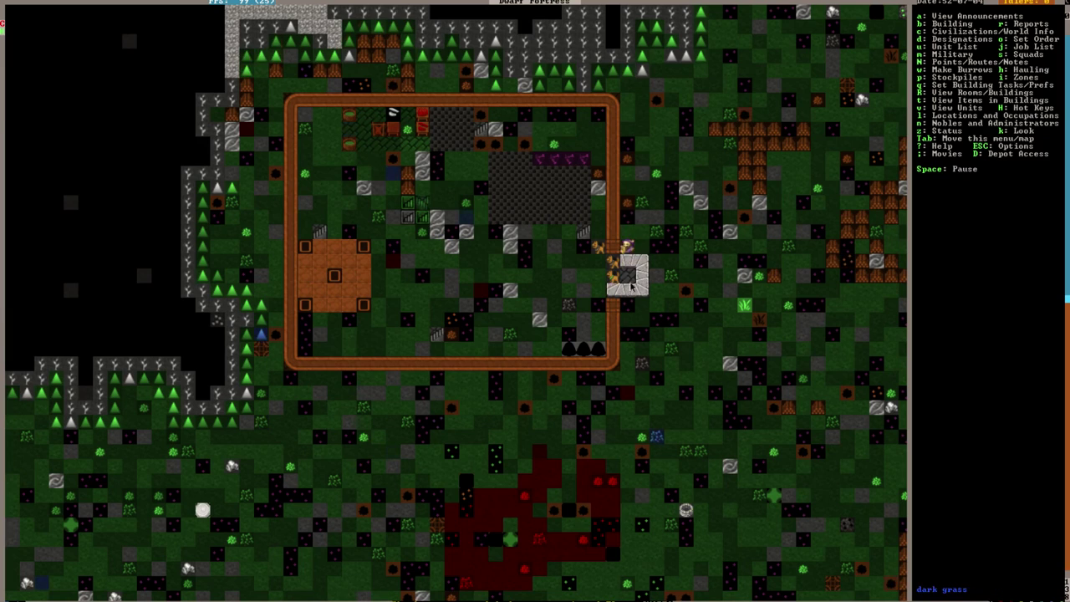
Check the trade depot, which has no merchants, then descend underground
{"action": "key", "text": "shift+less"}
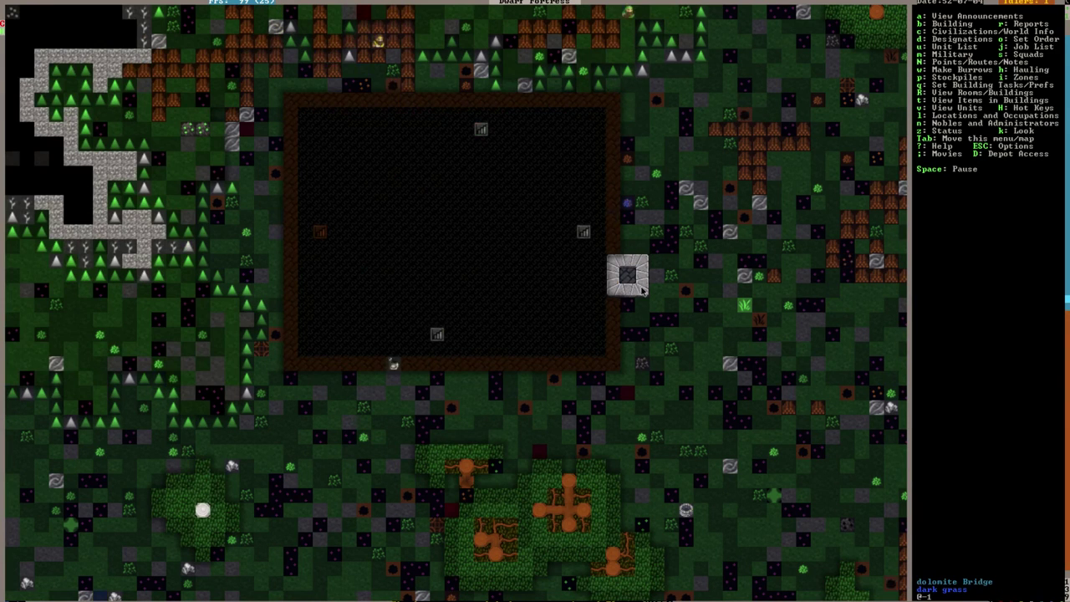
{"action": "key", "text": "shift+greater"}
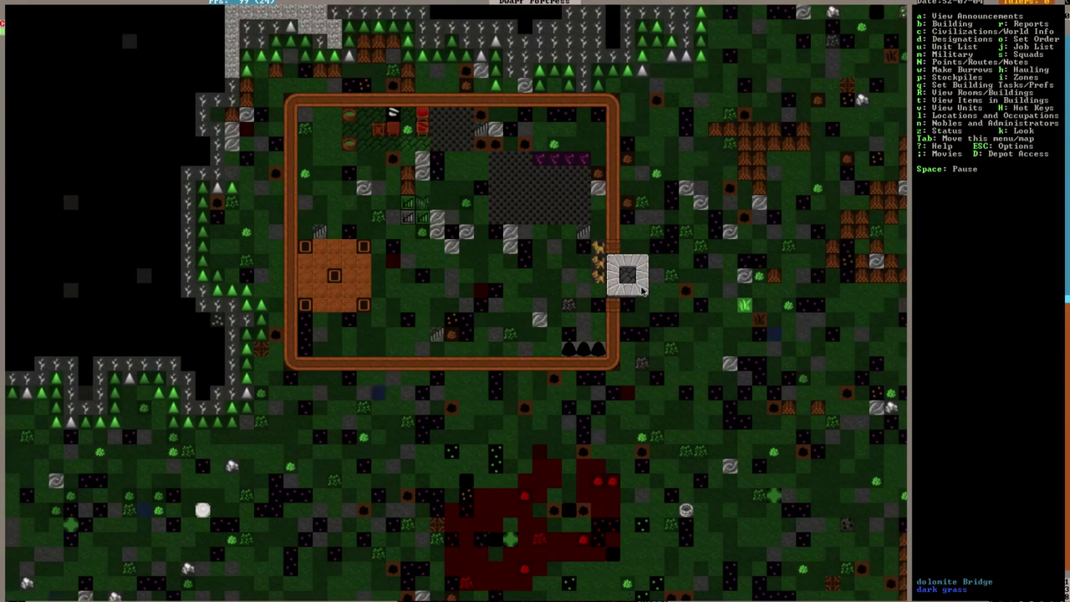
{"action": "key", "text": "Escape"}
{"action": "key", "text": "Escape"}
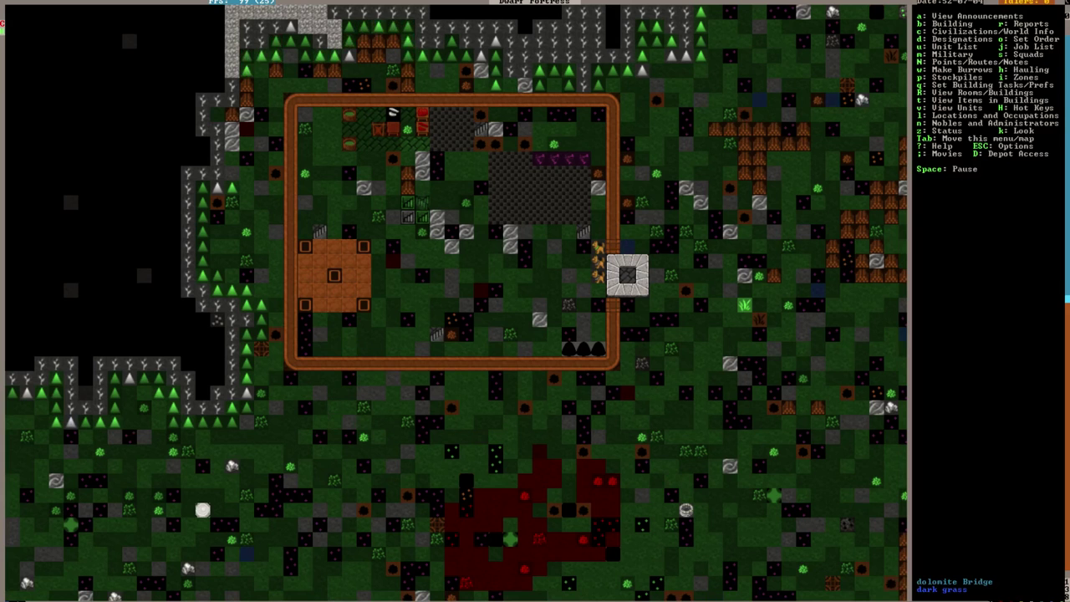
{"action": "key", "text": "shift+less"}
{"action": "key", "text": "shift+greater"}
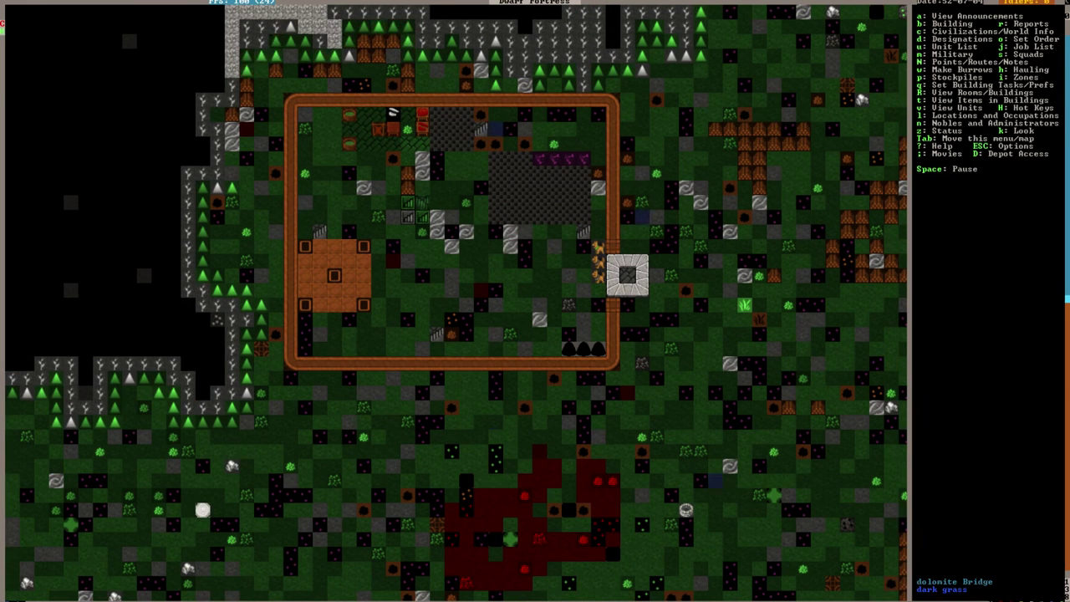
{"action": "key", "text": "q"}
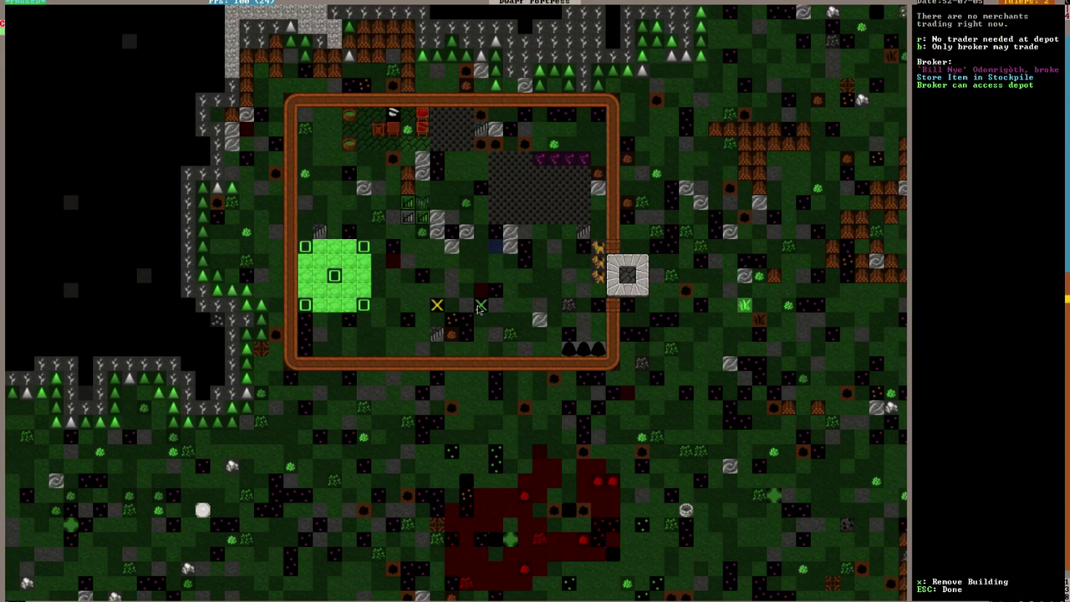
{"action": "key", "text": "Escape"}
{"action": "key", "text": "shift+period"}
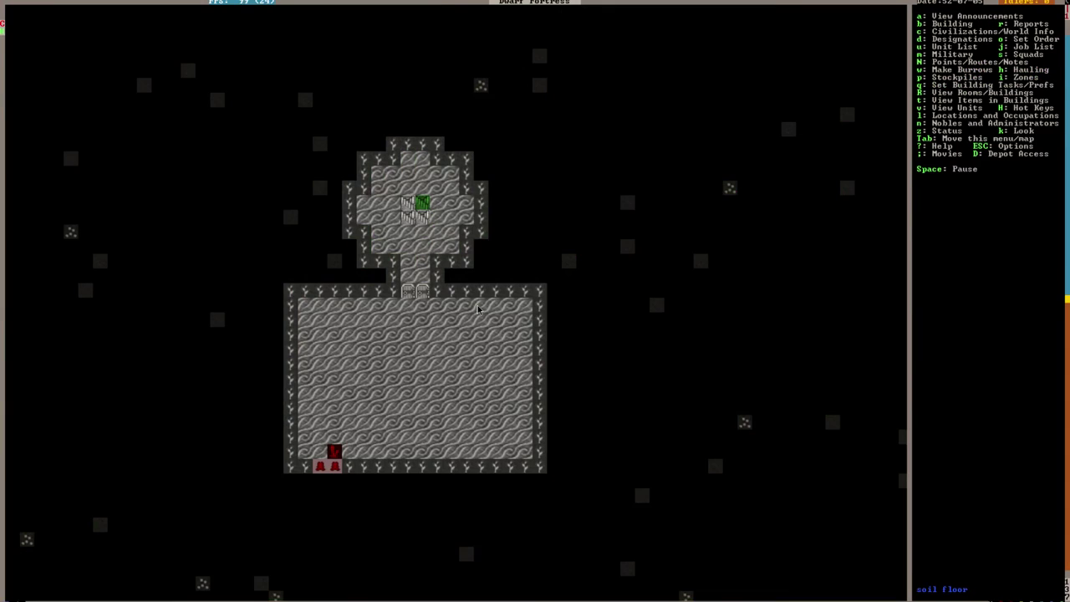
Queue a wooden table and a wooden chair at the Carpenter's Workshop
{"action": "key", "text": "shift+period"}
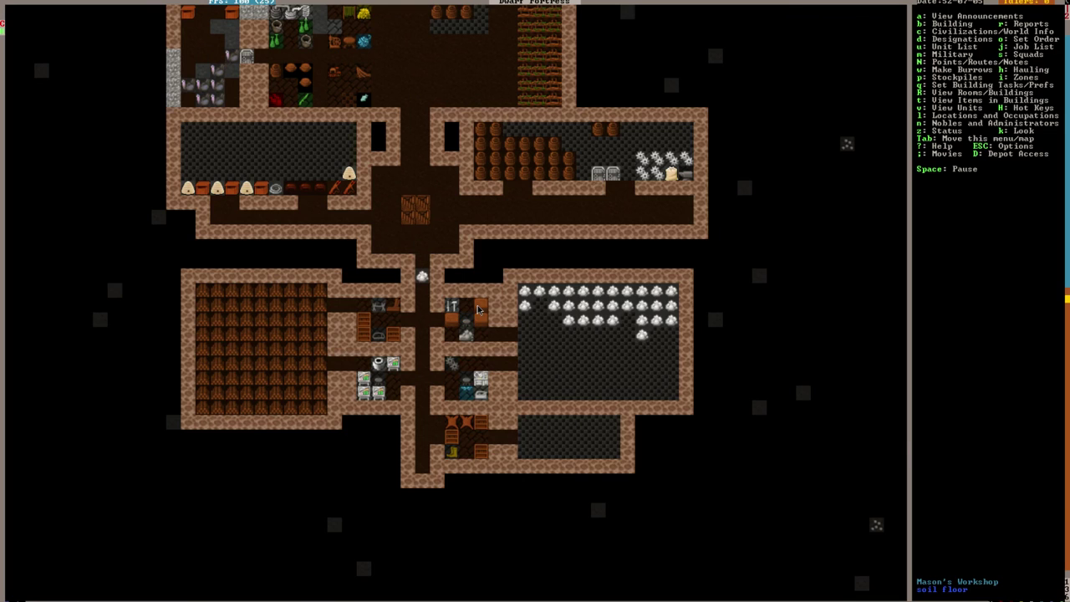
{"action": "key", "text": "q"}
{"action": "key", "text": "Left"}
{"action": "key", "text": "Left"}
{"action": "key", "text": "Left"}
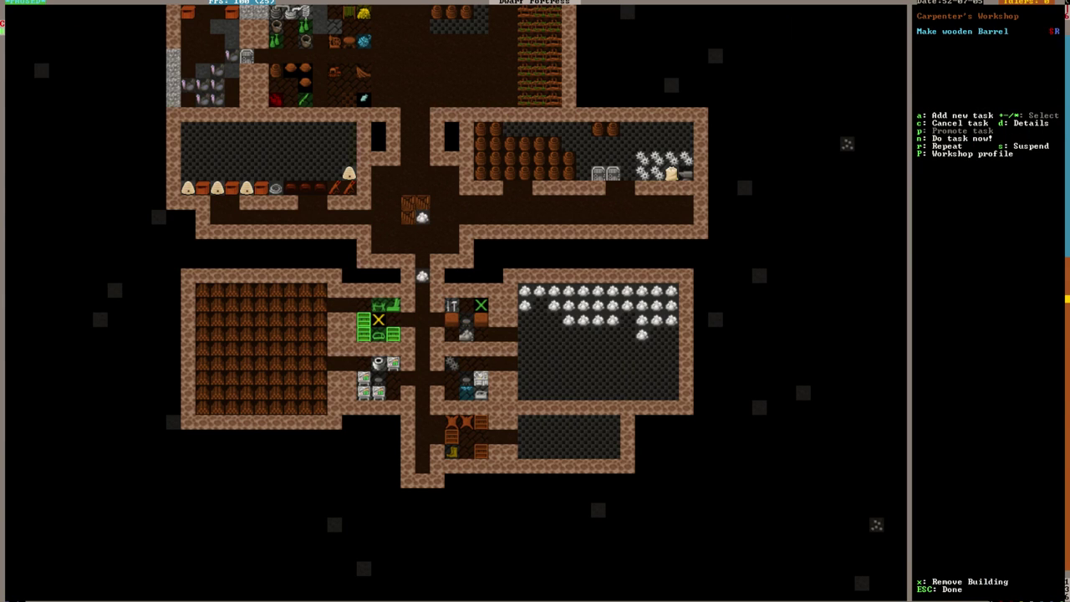
{"action": "key", "text": "a"}
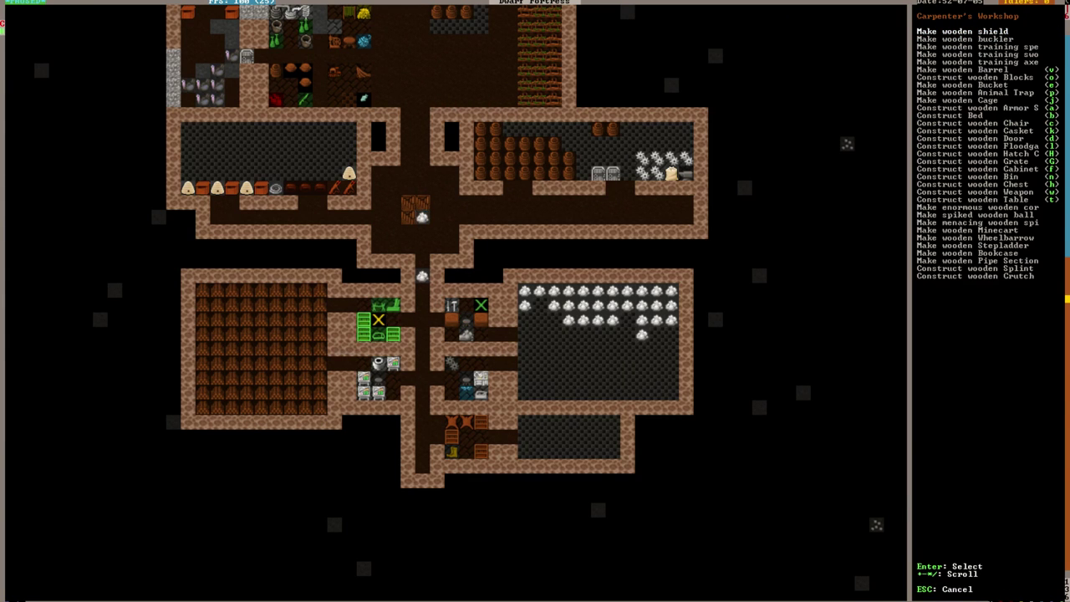
{"action": "key", "text": "t"}
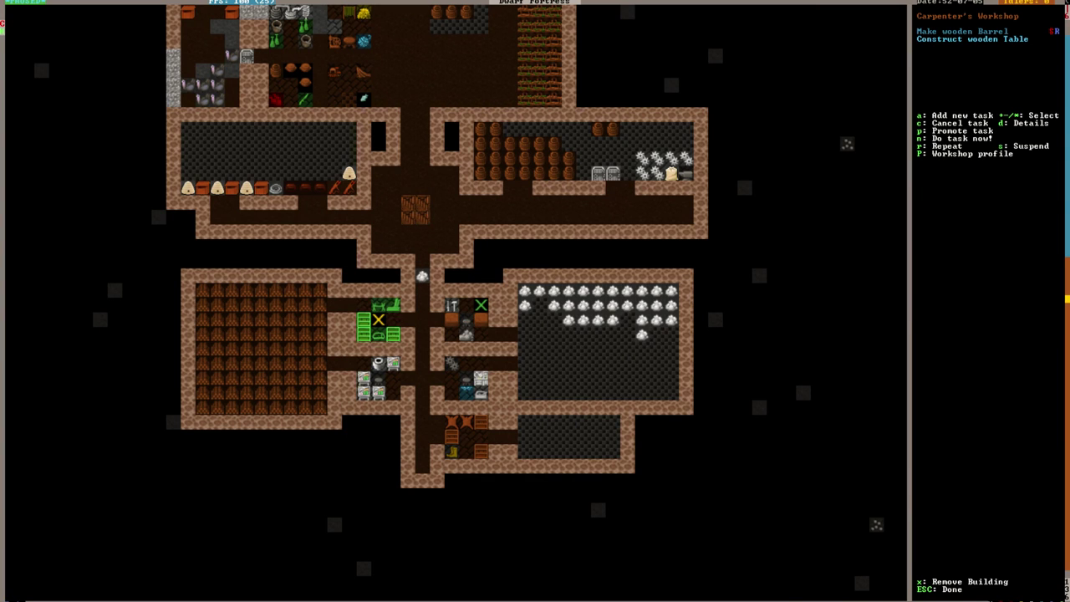
{"action": "key", "text": "a"}
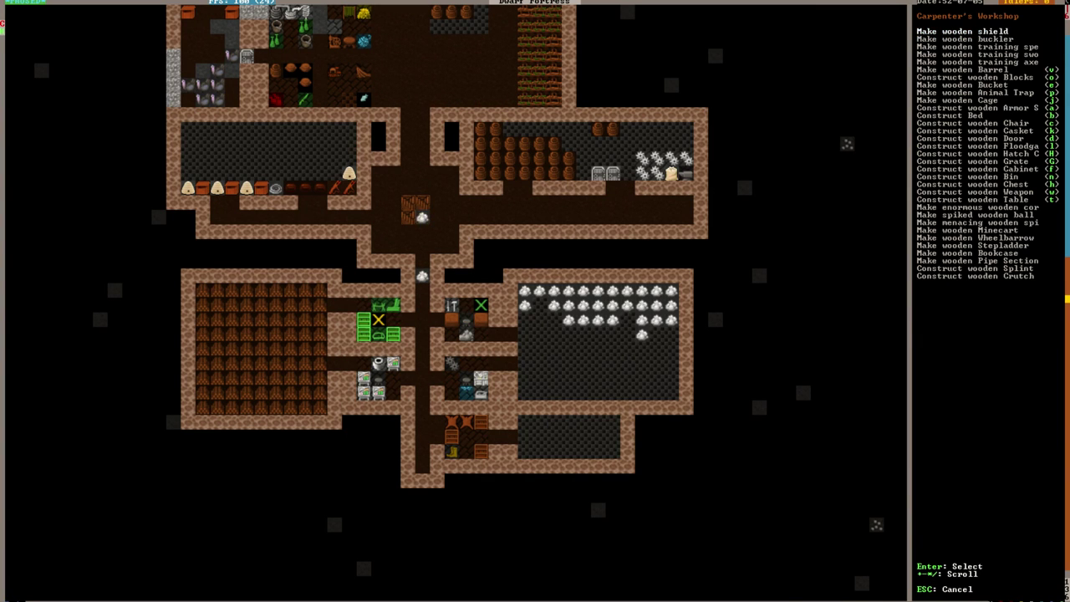
{"action": "key", "text": "c"}
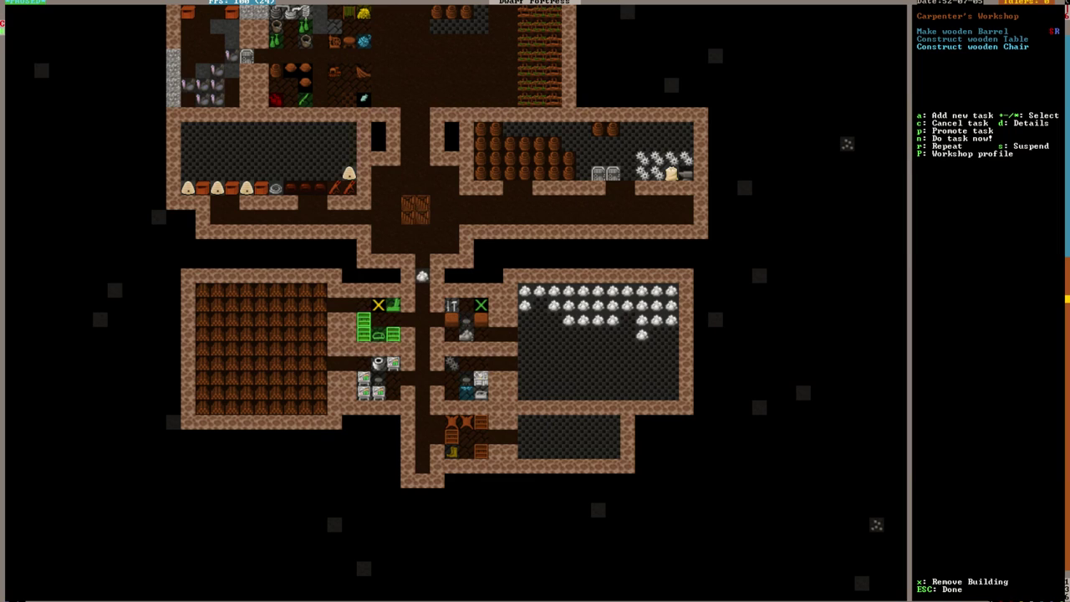
Make the table and chair jobs repeat under workflow tracking, chairs stocked 3–5
{"action": "key", "text": "minus"}
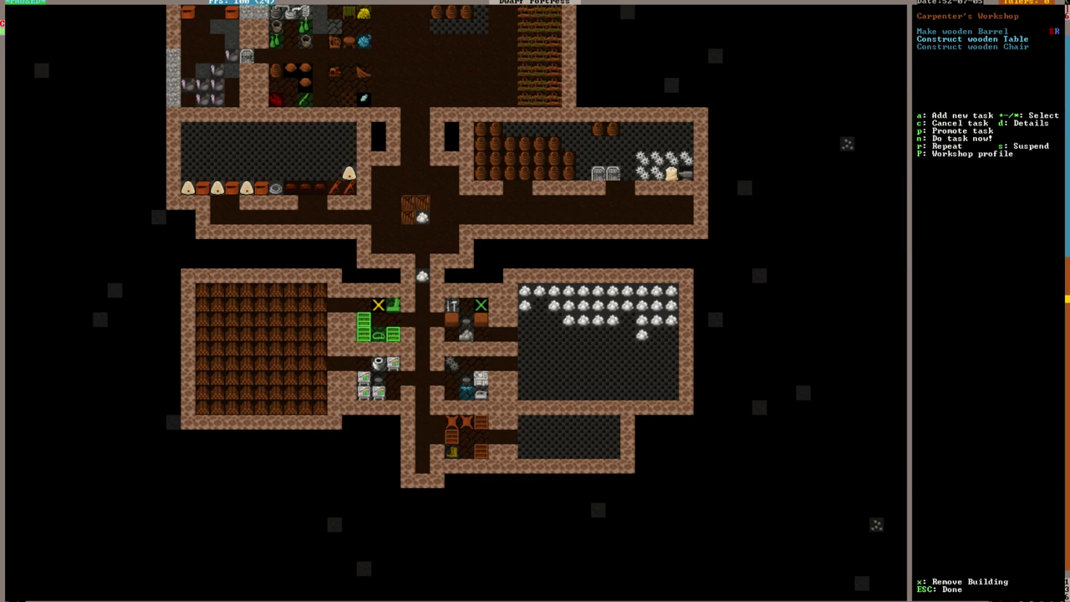
{"action": "key", "text": "alt+w"}
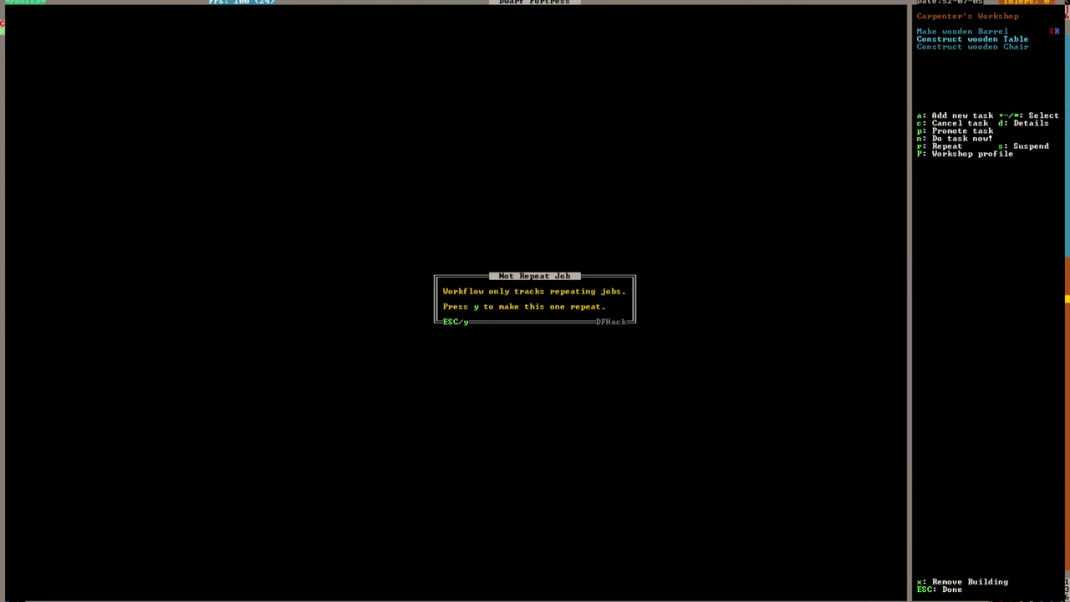
{"action": "key", "text": "y"}
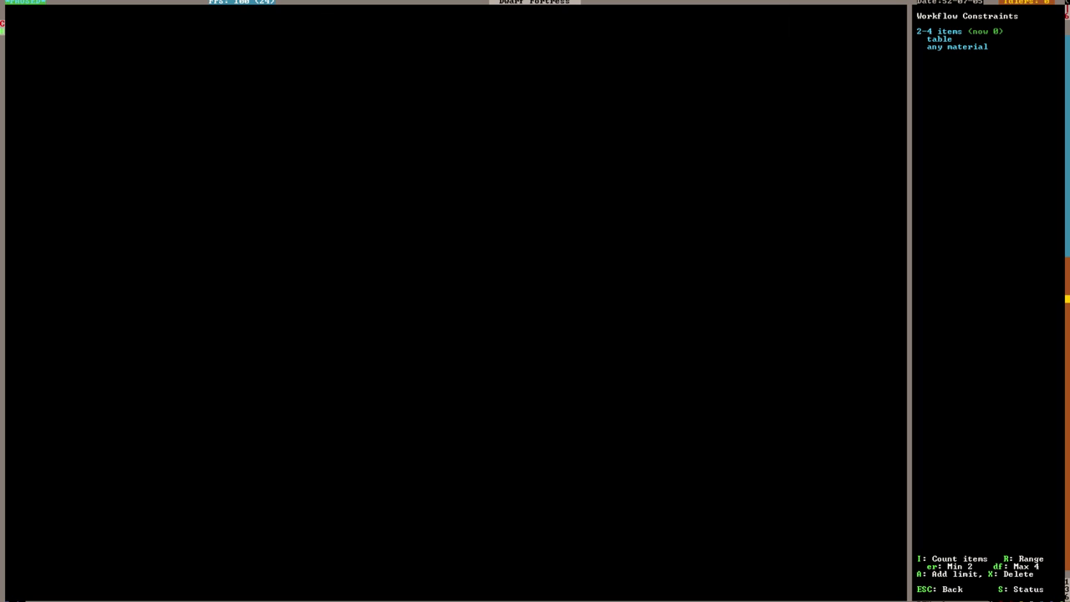
{"action": "key", "text": "Escape"}
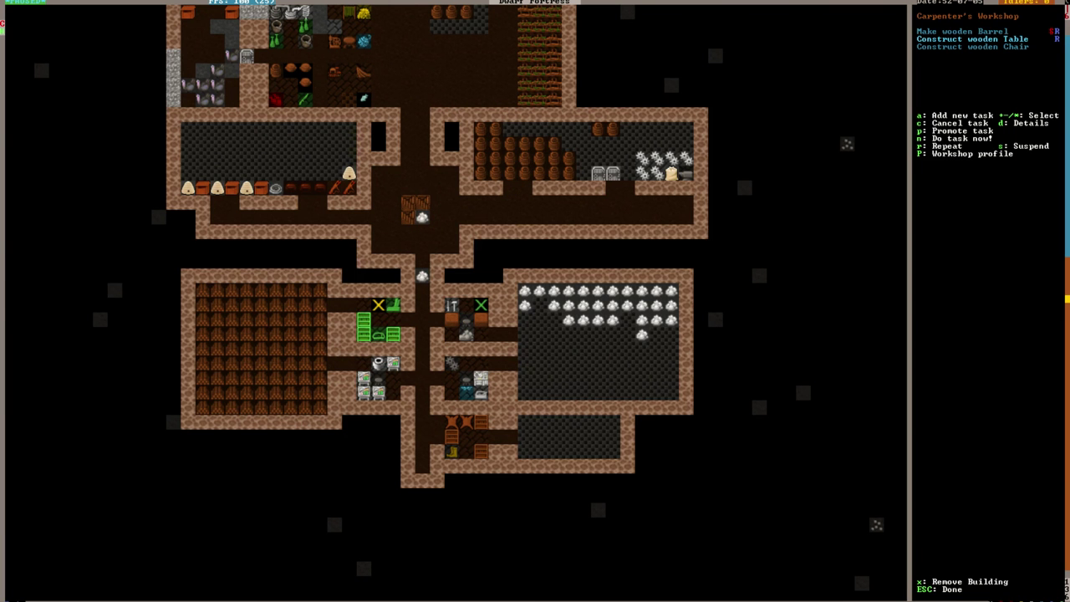
{"action": "key", "text": "alt+w"}
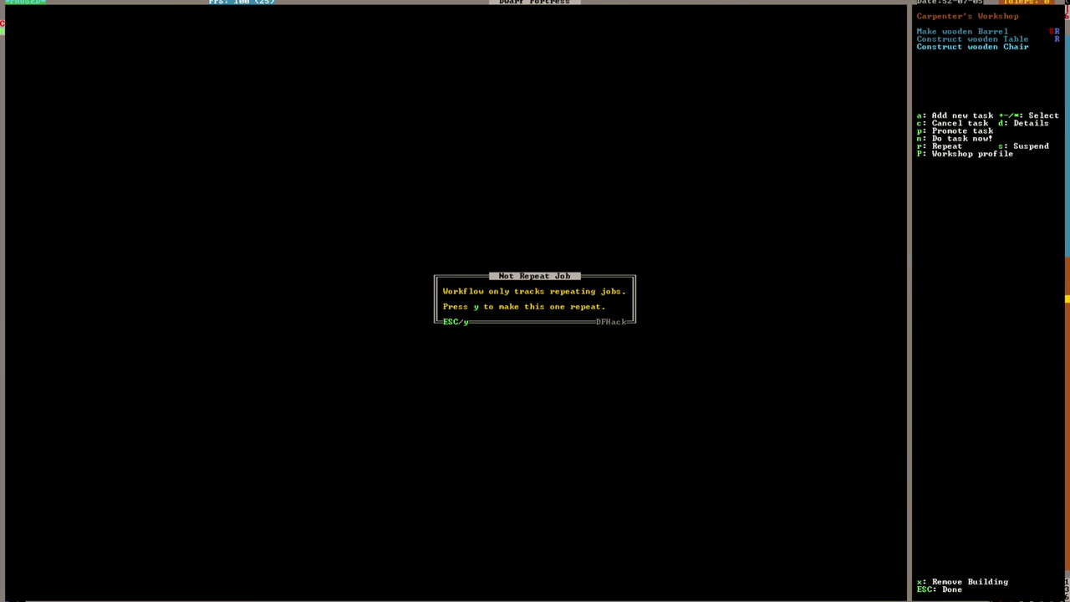
{"action": "key", "text": "y"}
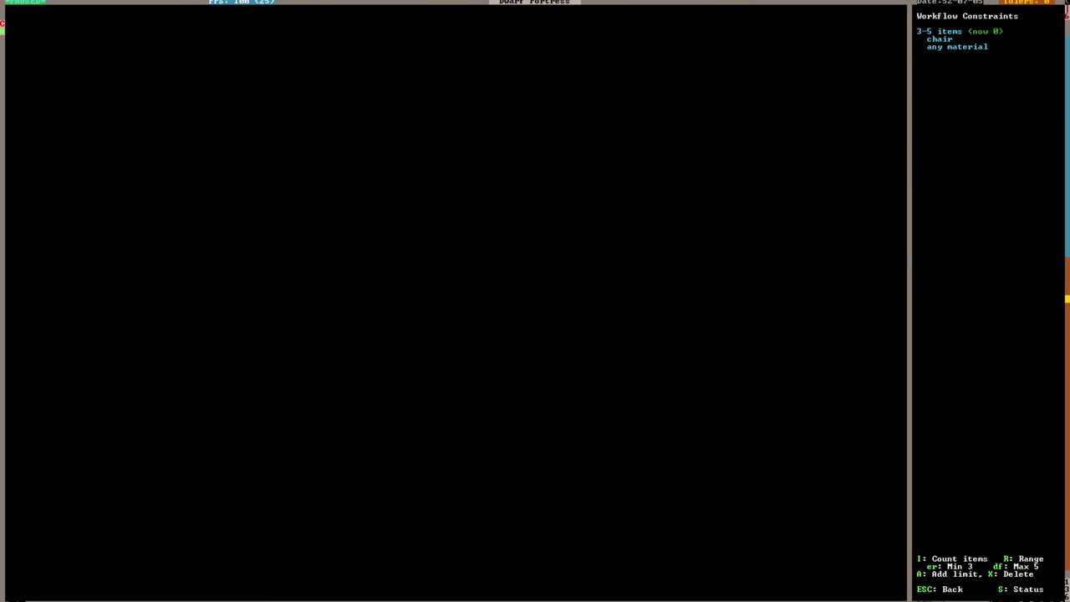
{"action": "key", "text": "Escape"}
{"action": "key", "text": "Escape"}
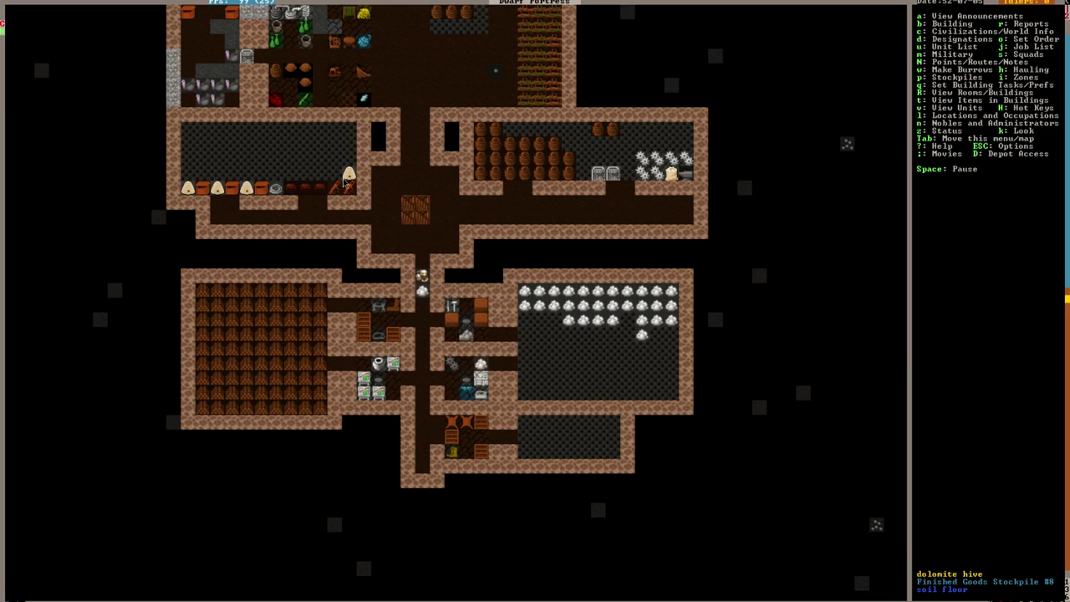
{"action": "key", "text": "shift+comma"}
{"action": "key", "text": "shift+comma"}
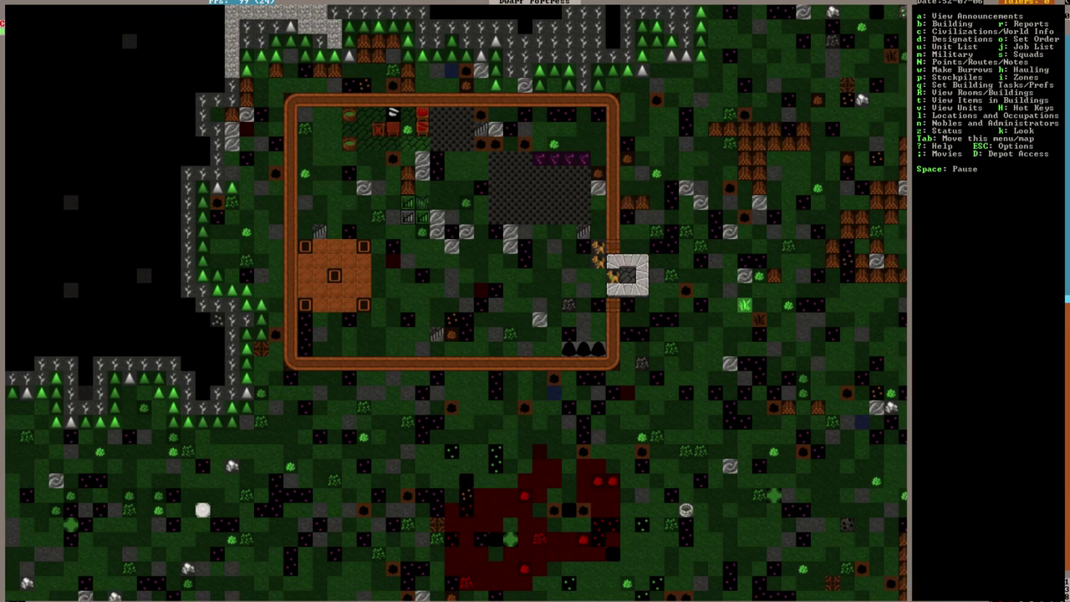
{"action": "key", "text": "alt+Tab"}
{"action": "left_click_drag", "start_coordinate": [457, 522], "coordinate": [579, 522]}
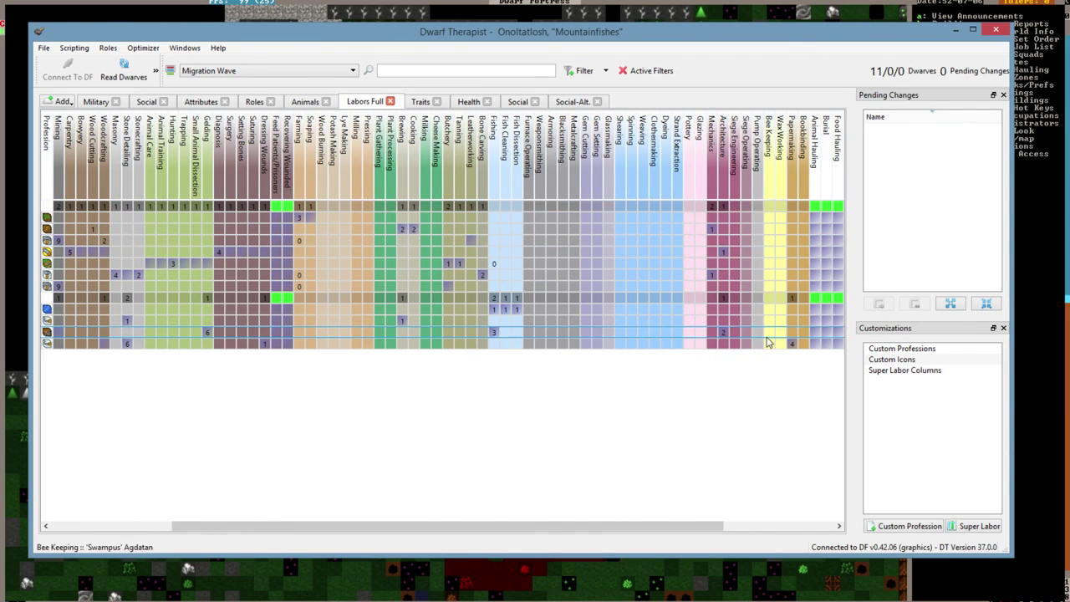
{"action": "mouse_move", "coordinate": [633, 526]}
{"action": "left_mouse_down"}
{"action": "mouse_move", "coordinate": [474, 527]}
{"action": "mouse_move", "coordinate": [610, 527]}
{"action": "left_mouse_up"}
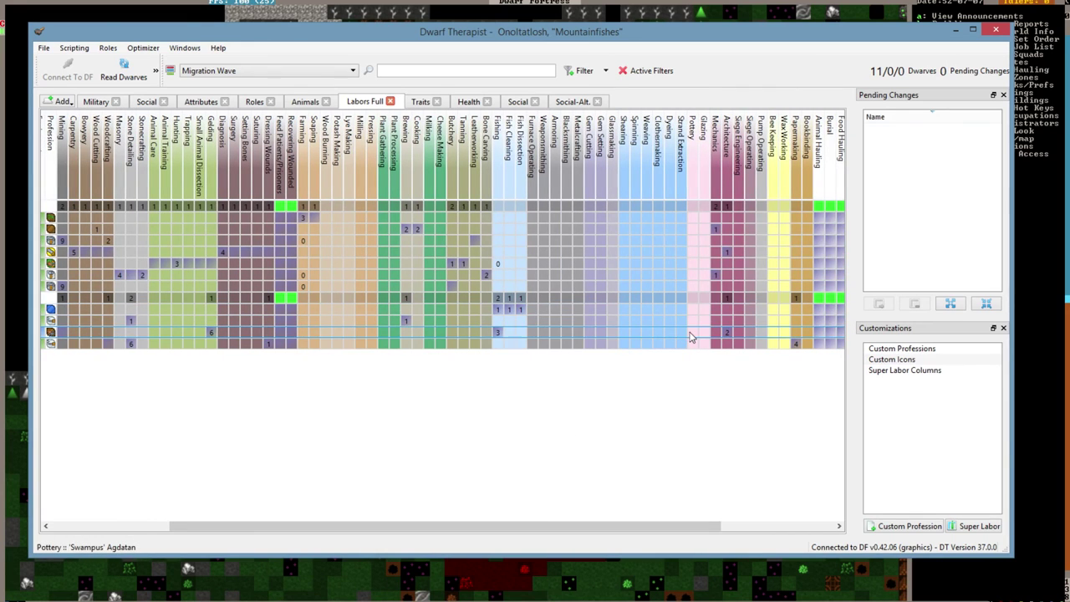
Enable Bee Keeping and Wax Working for the dwarf, commit, and return to the game
{"action": "left_click", "coordinate": [770, 334]}
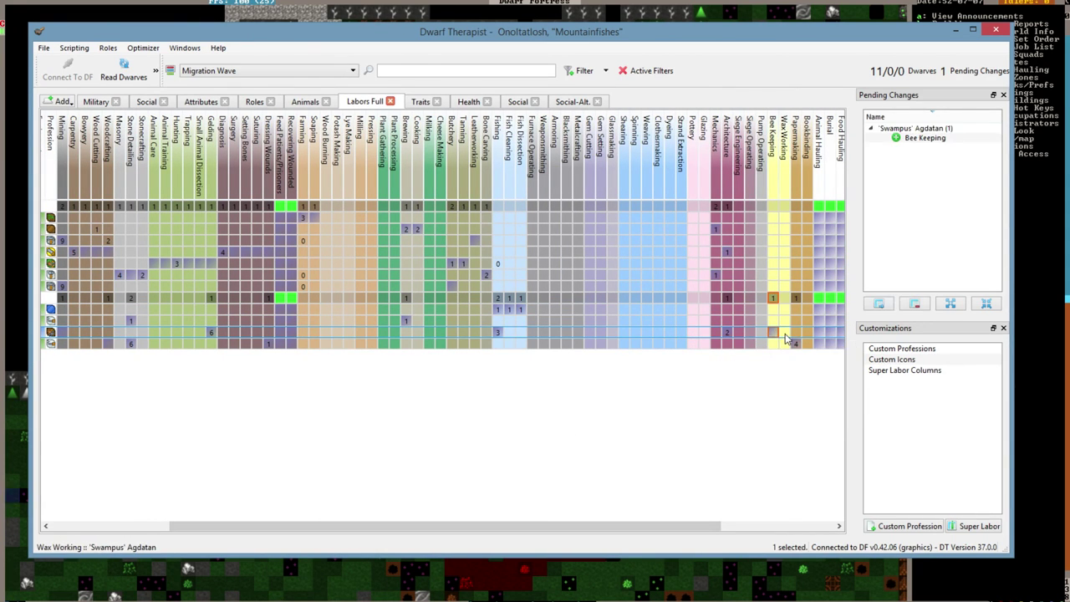
{"action": "left_click", "coordinate": [879, 305]}
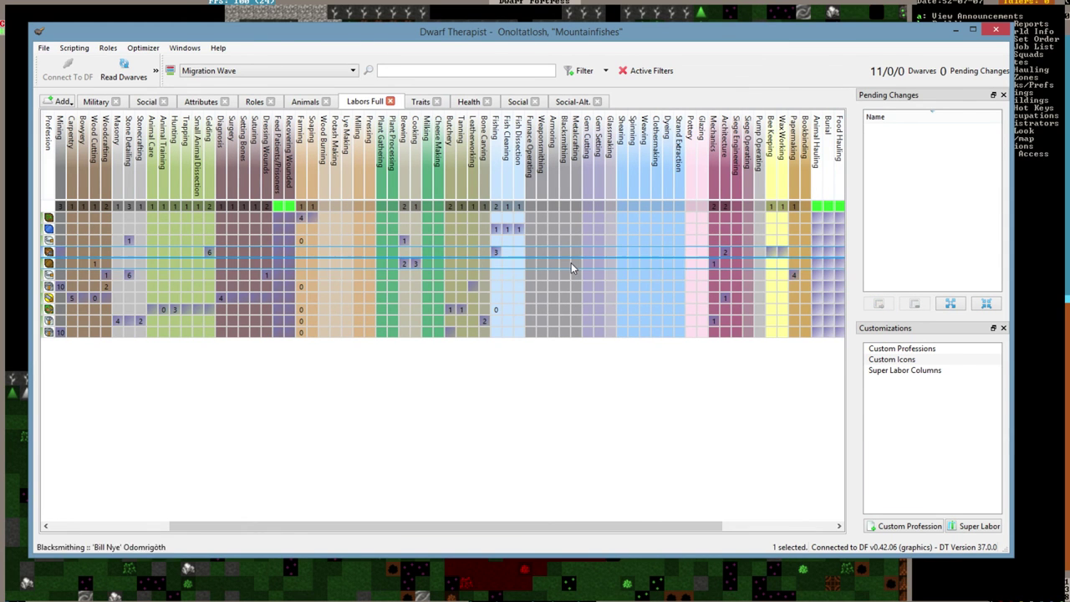
{"action": "left_click_drag", "start_coordinate": [581, 527], "coordinate": [396, 502]}
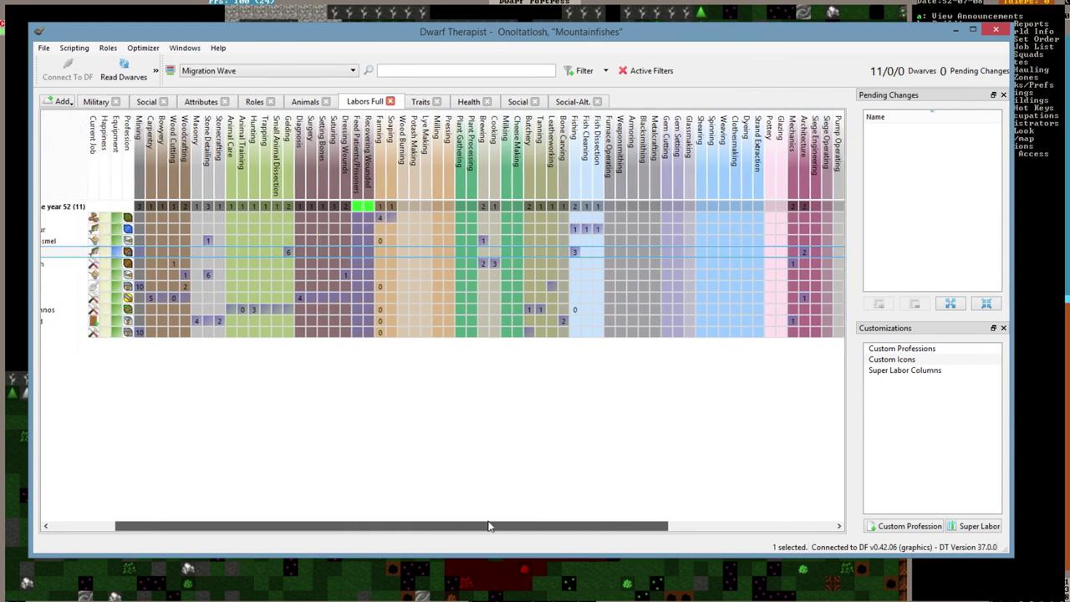
{"action": "key", "text": "alt+Tab"}
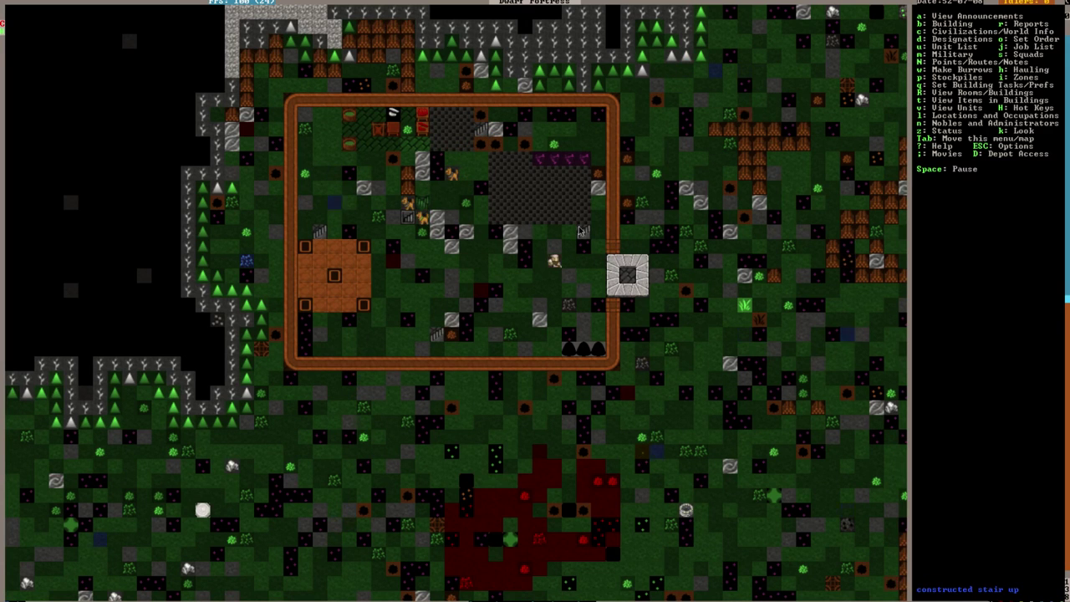
{"action": "key", "text": "q"}
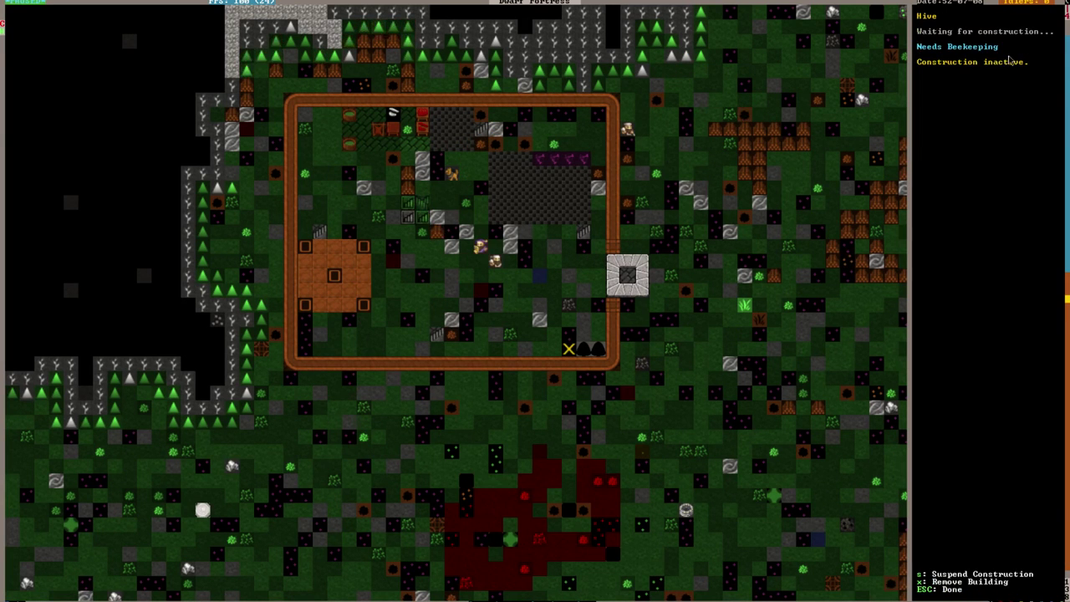
{"action": "key", "text": "Escape"}
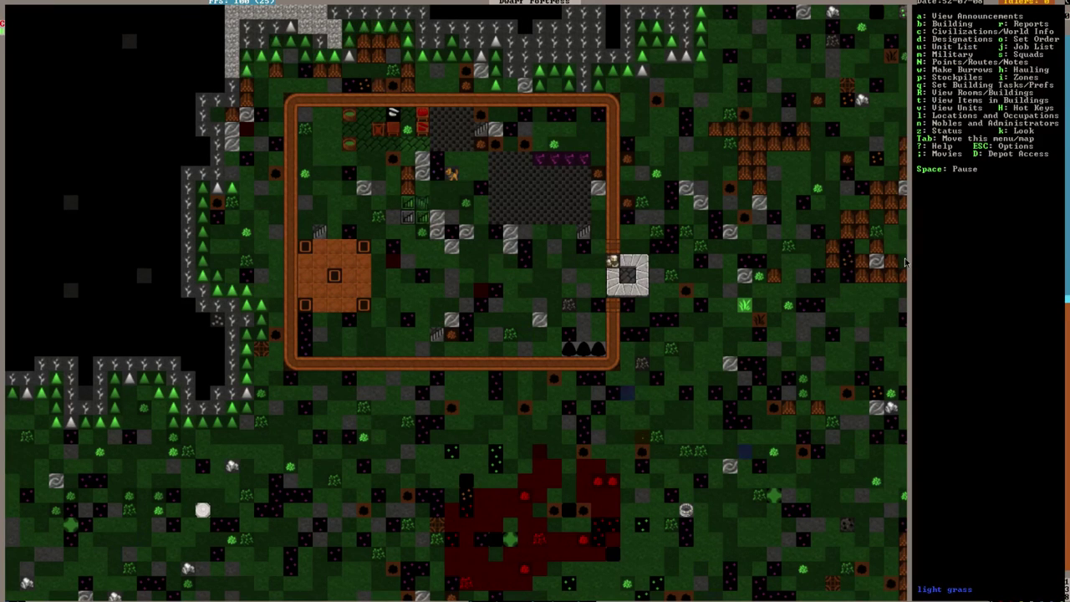
{"action": "key", "text": "a"}
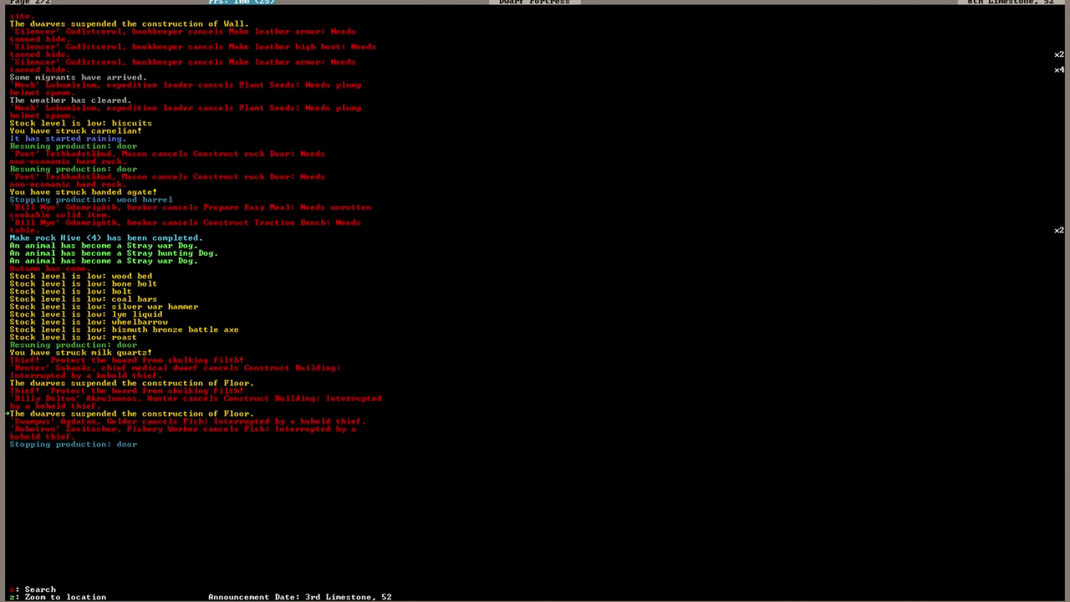
{"action": "key", "text": "Escape"}
{"action": "scroll", "coordinate": [535, 301], "scroll_direction": "up", "scroll_amount": 1}
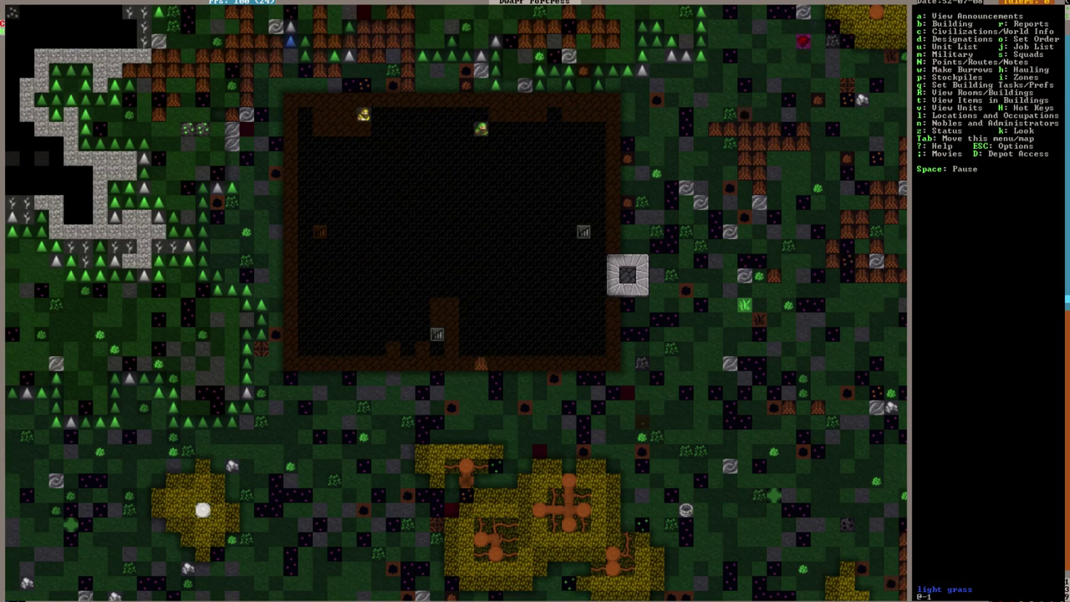
{"action": "key", "text": "shift+comma"}
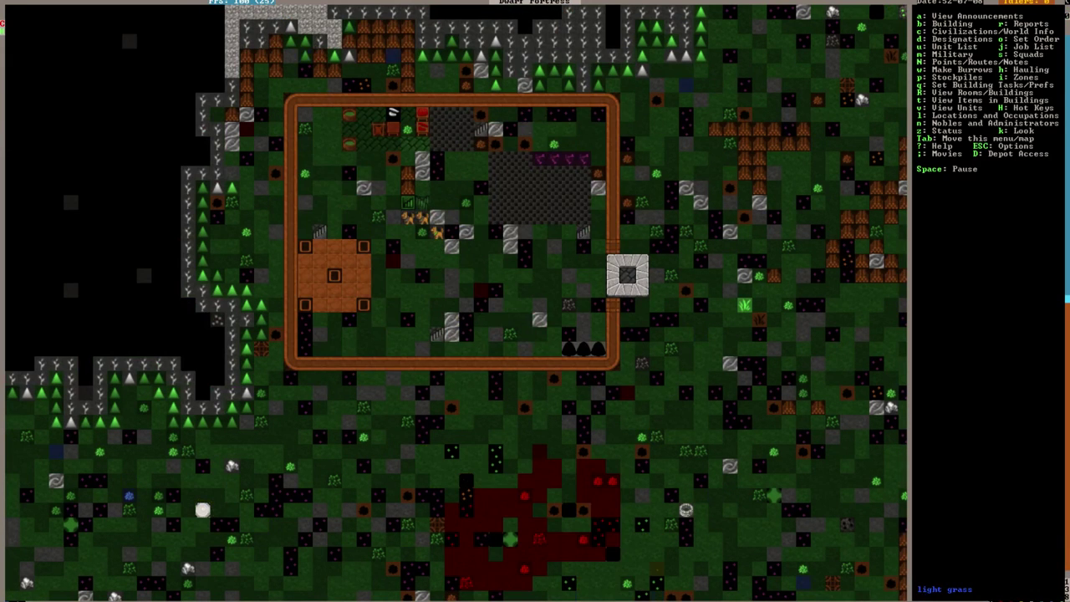
{"action": "key", "text": "shift+period"}
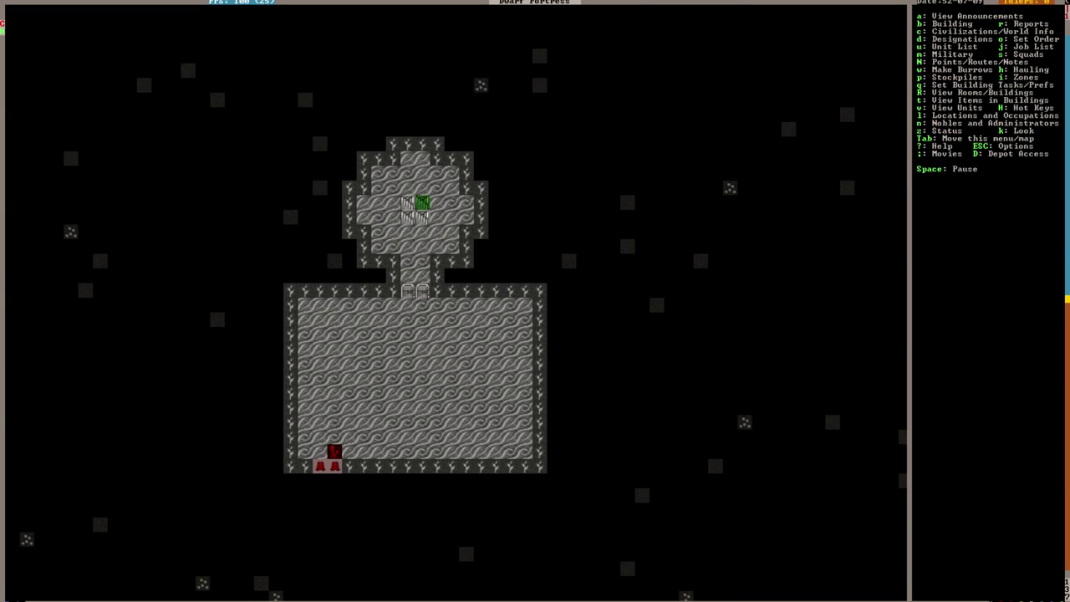
{"action": "key", "text": "shift+period"}
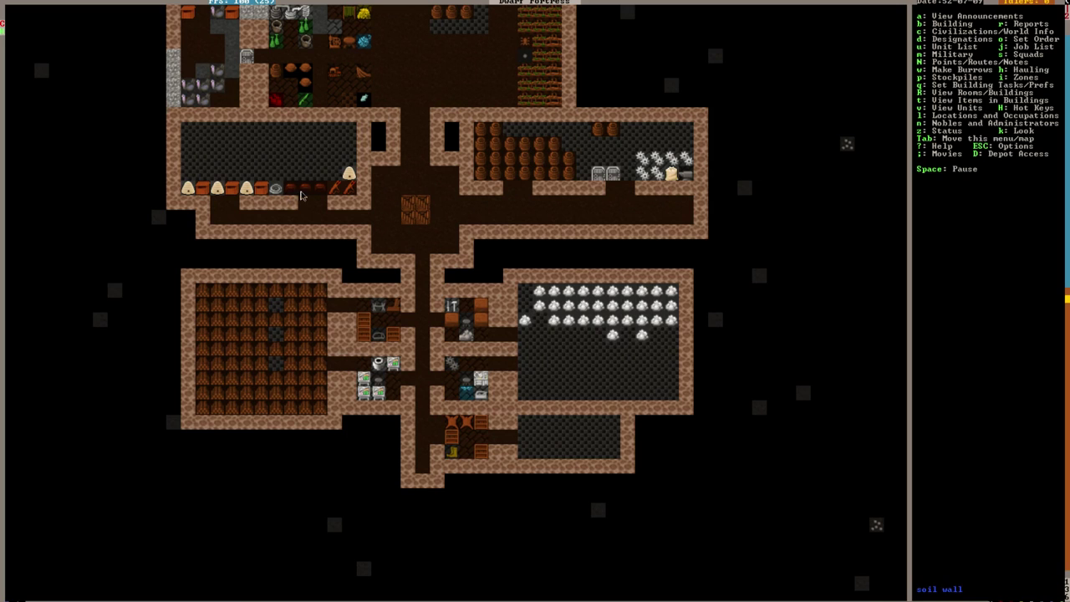
{"action": "key", "text": "shift+Up"}
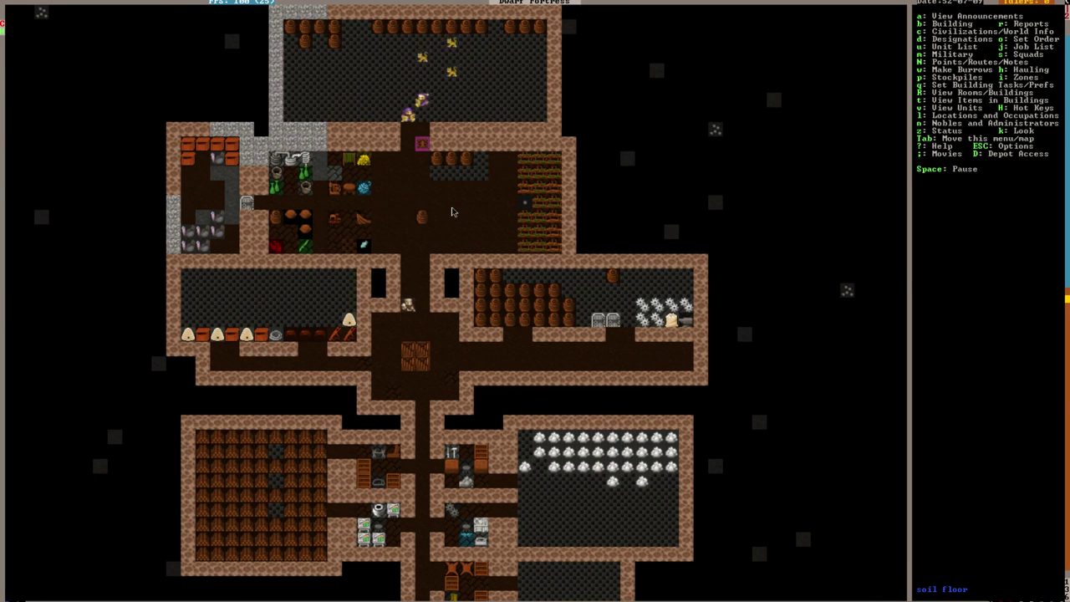
{"action": "key", "text": "shift+less"}
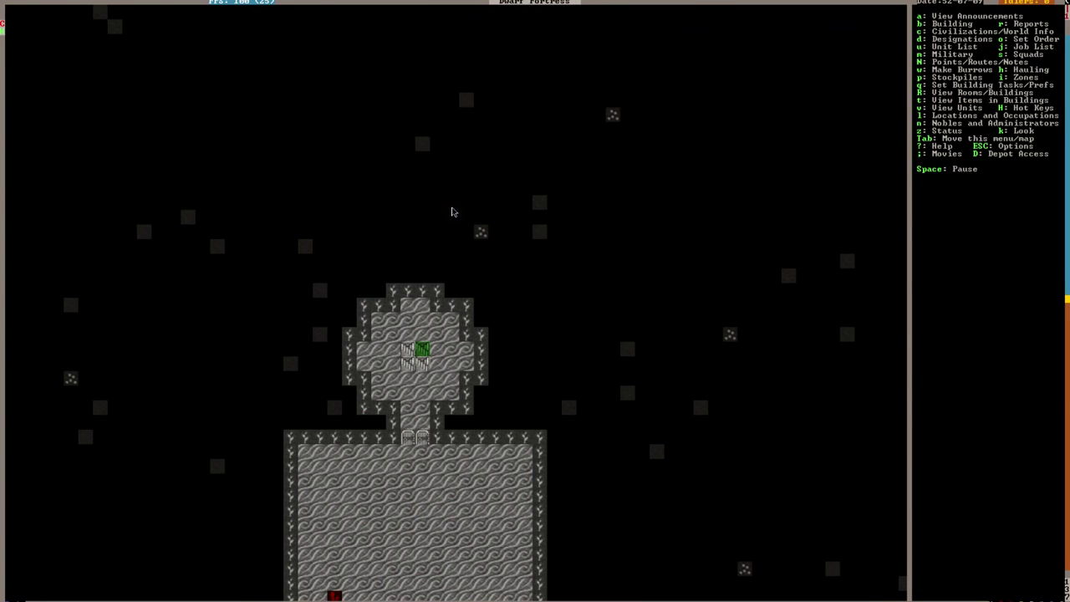
{"action": "key", "text": "shift+greater"}
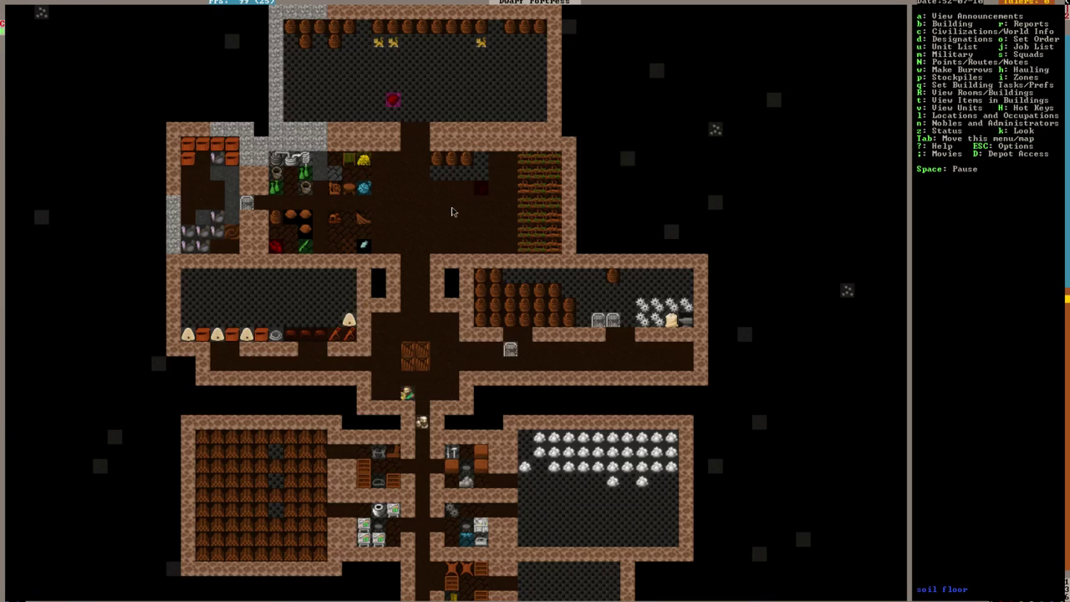
{"action": "key", "text": "shift+less"}
{"action": "key", "text": "shift+greater"}
{"action": "key", "text": "shift+greater"}
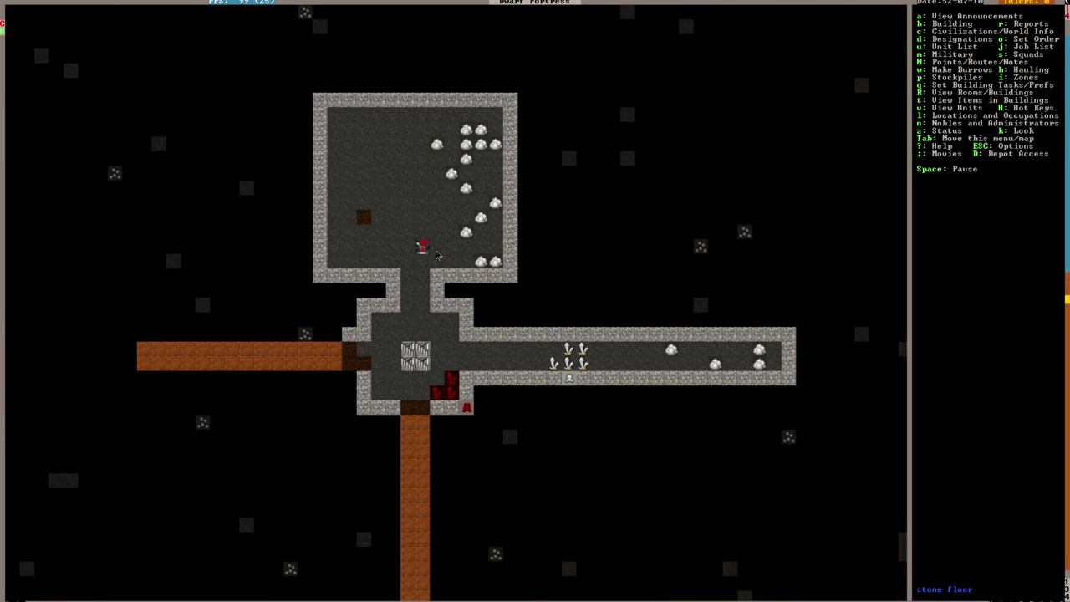
Queue a link from the stone-room lever to the surface drawbridge using a dolomite mechanism
{"action": "key", "text": "q"}
{"action": "key", "text": "Up"}
{"action": "key", "text": "Up"}
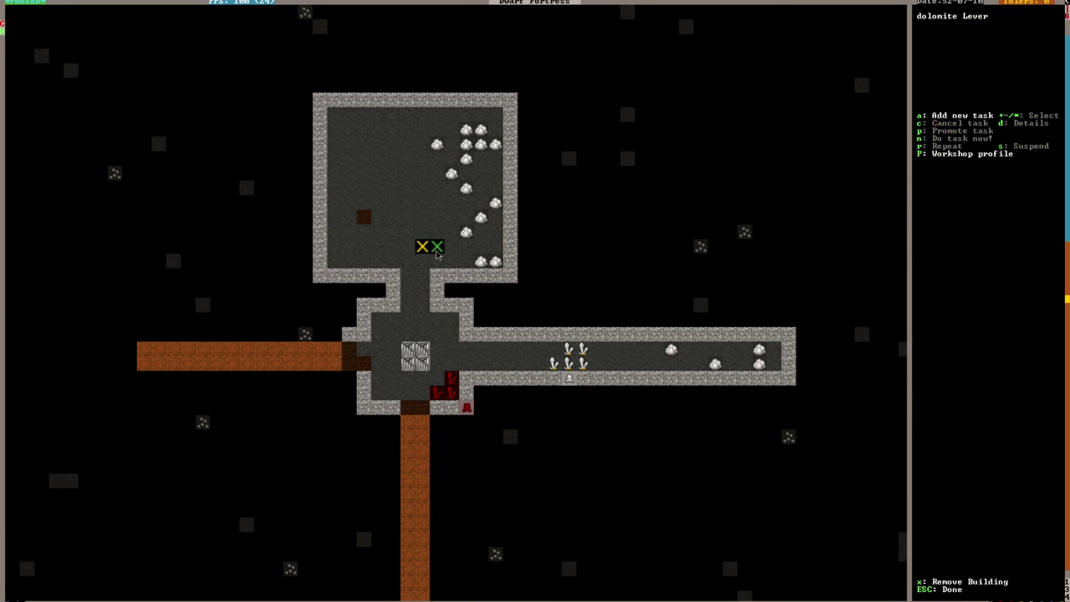
{"action": "key", "text": "a"}
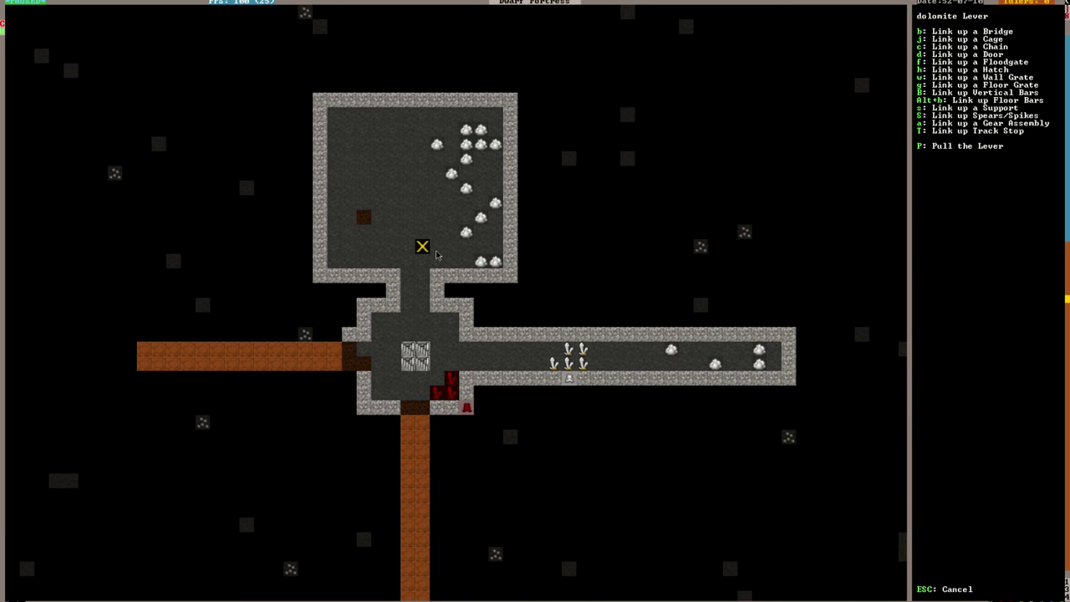
{"action": "key", "text": "b"}
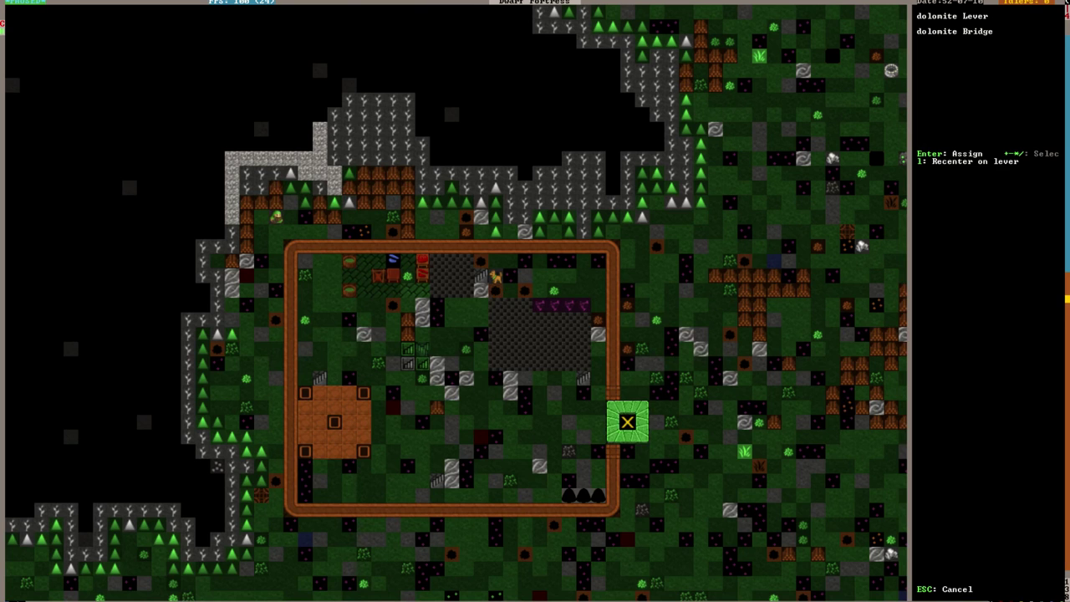
{"action": "key", "text": "Return"}
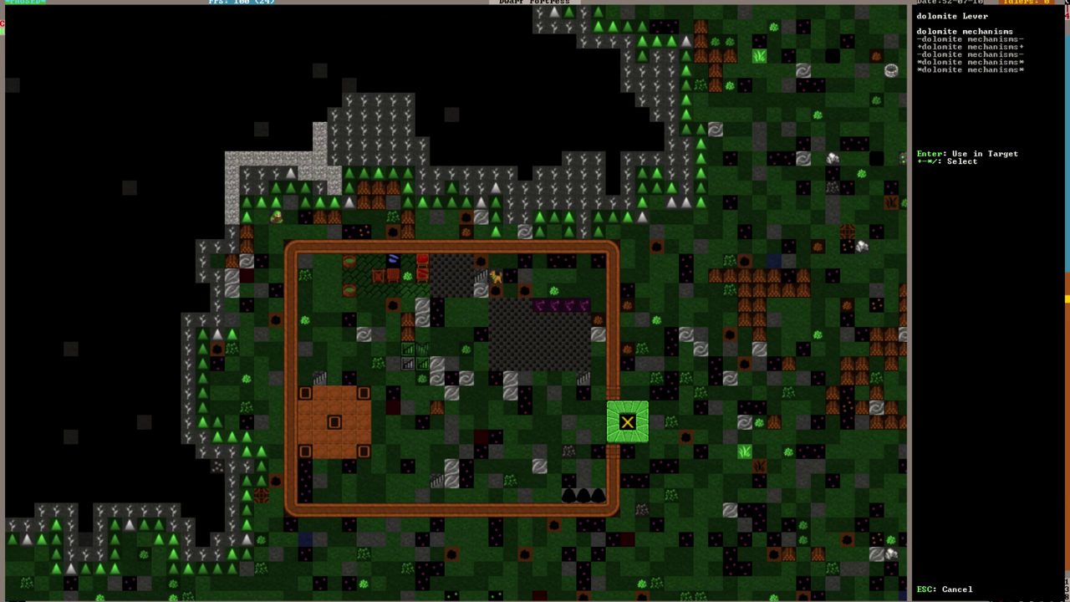
{"action": "key", "text": "Return"}
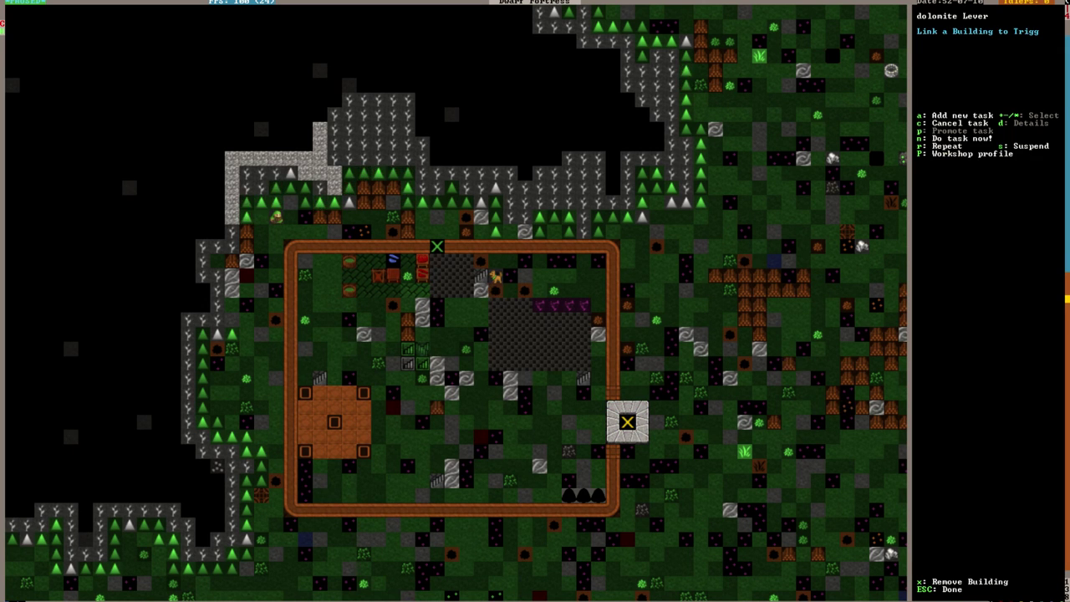
{"action": "key", "text": "shift+period"}
{"action": "key", "text": "shift+comma"}
{"action": "key", "text": "Escape"}
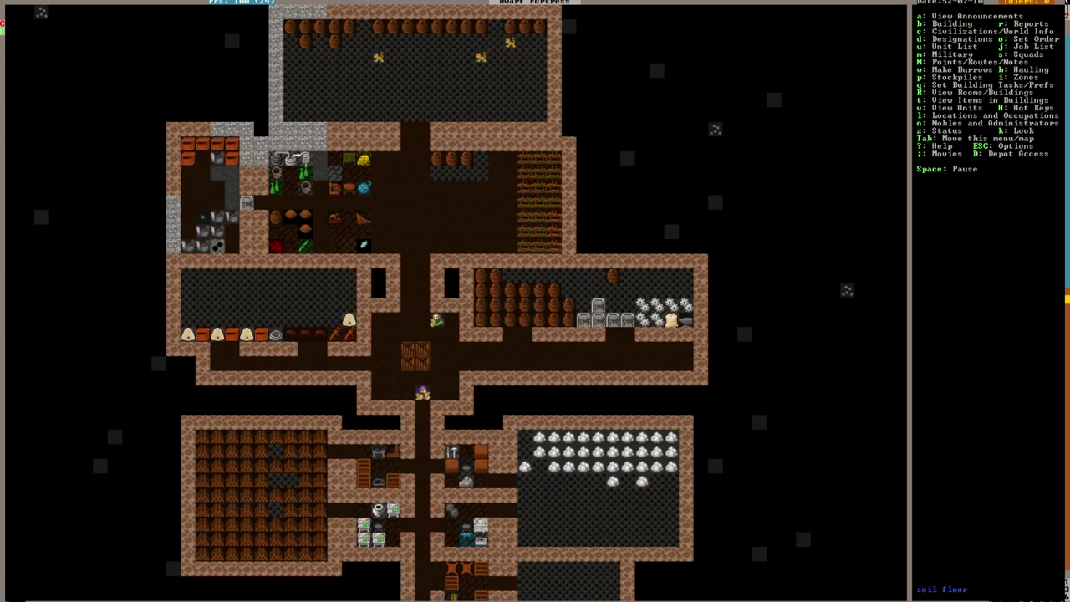
{"action": "key", "text": "shift+comma"}
{"action": "key", "text": "shift+comma"}
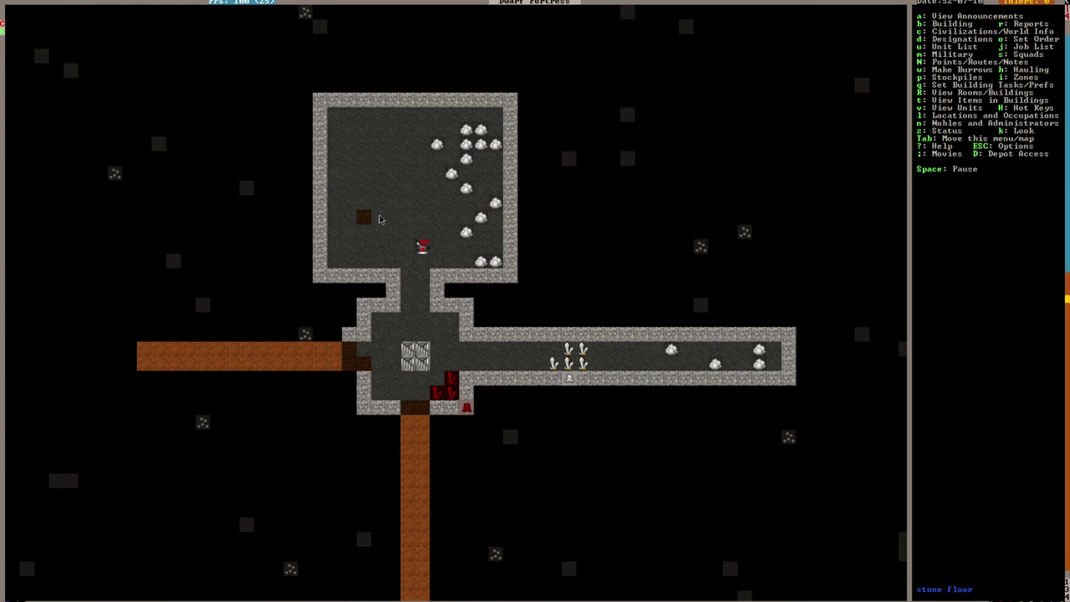
Re-check the lever's queued link task, then bring up the build list
{"action": "key", "text": "k"}
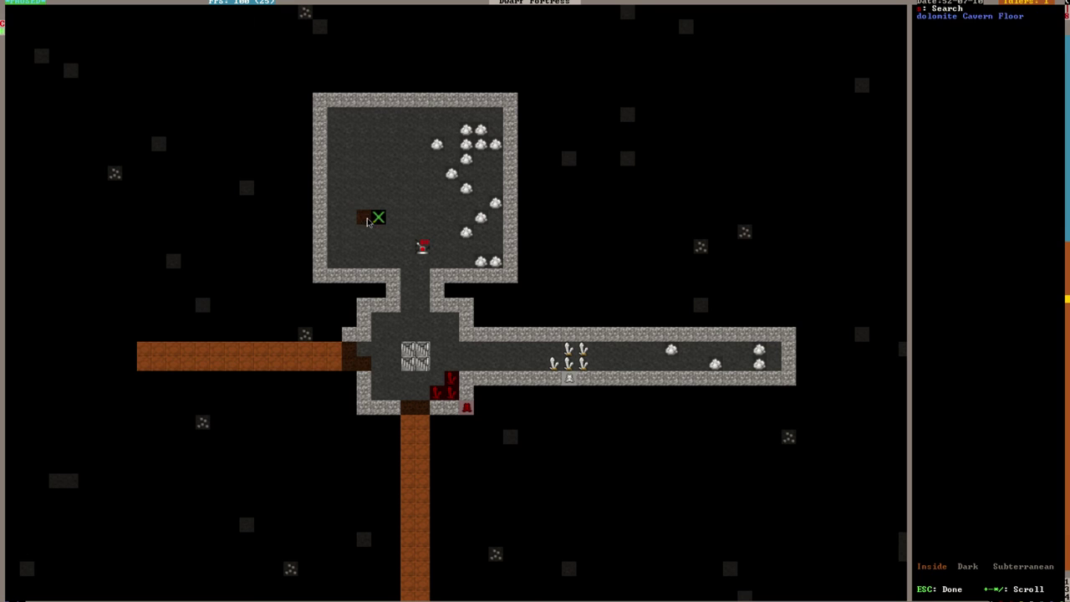
{"action": "key", "text": "Escape"}
{"action": "key", "text": "q"}
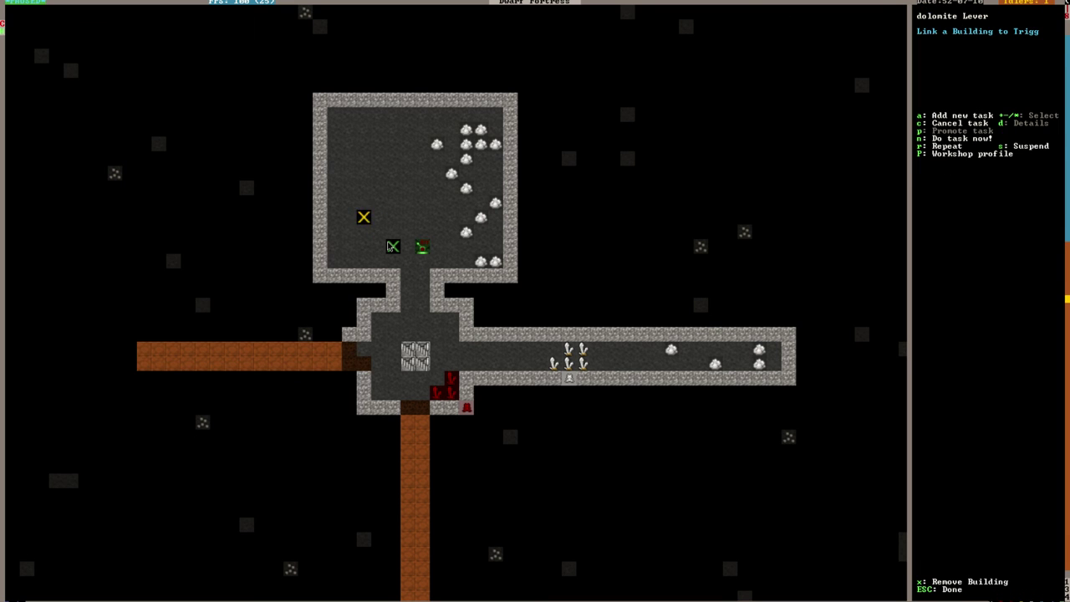
{"action": "key", "text": "Up"}
{"action": "key", "text": "Left"}
{"action": "key", "text": "Down"}
{"action": "key", "text": "Right"}
{"action": "key", "text": "Escape"}
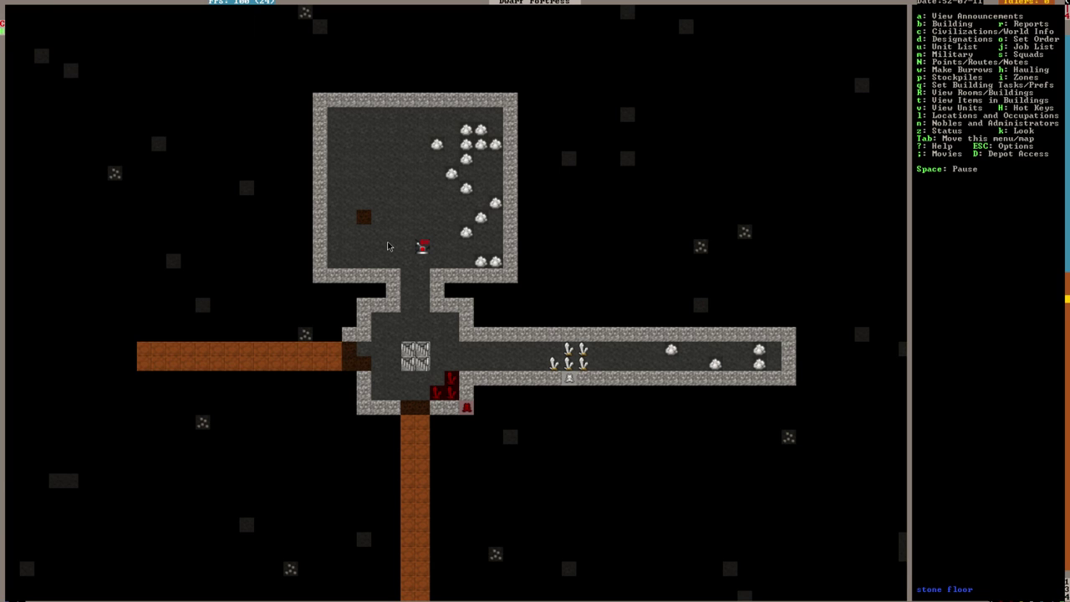
{"action": "key", "text": "b"}
Select a planned table and move the cursor toward the upper room's top row
{"action": "key", "text": "t"}
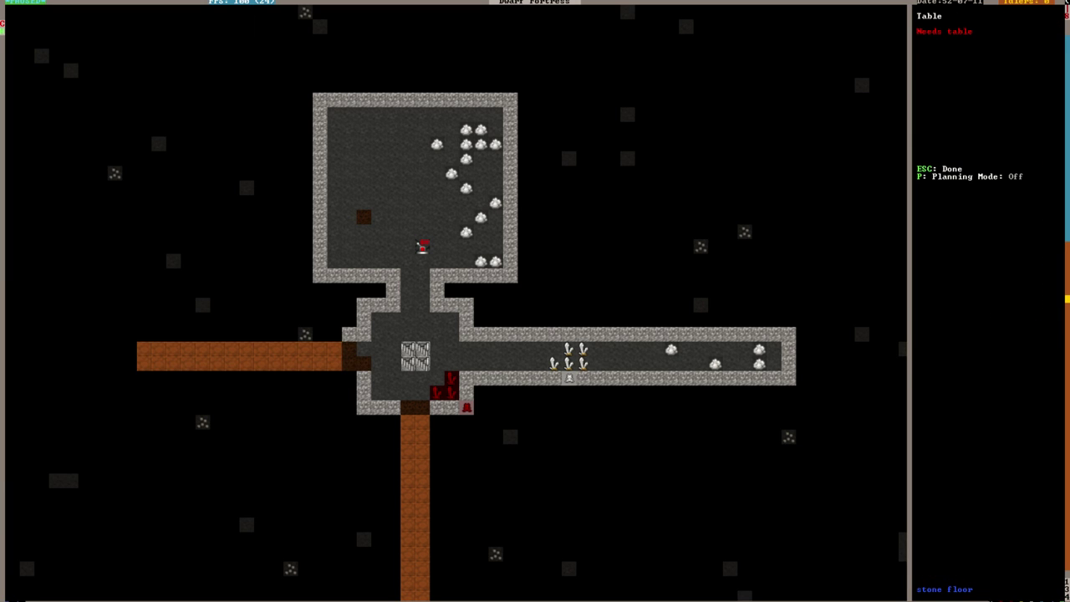
{"action": "key", "text": "p"}
{"action": "key", "text": "Up"}
{"action": "key", "text": "Left"}
{"action": "key", "text": "Up"}
{"action": "key", "text": "Left"}
{"action": "key", "text": "Up"}
{"action": "key", "text": "Left"}
{"action": "key", "text": "Left"}
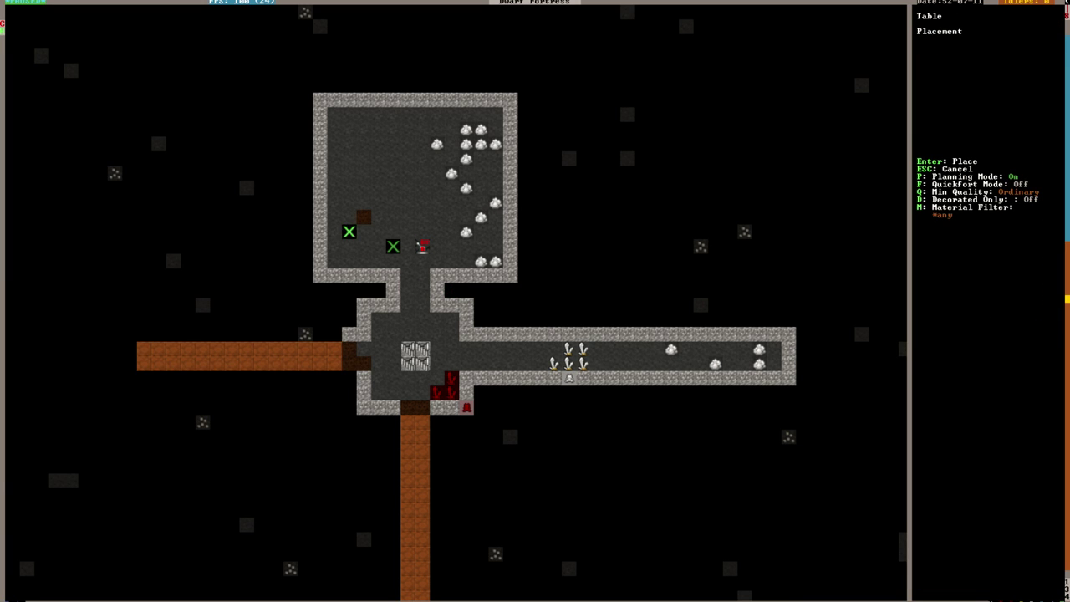
{"action": "key", "text": "Down"}
{"action": "key", "text": "Up"}
{"action": "key", "text": "Up"}
{"action": "key", "text": "Up"}
{"action": "key", "text": "Up"}
{"action": "key", "text": "Up"}
{"action": "key", "text": "Up"}
{"action": "key", "text": "Up"}
Reposition the table cursor past the west wall and back onto the top-row floor
{"action": "key", "text": "Down"}
{"action": "key", "text": "Left"}
{"action": "key", "text": "Left"}
{"action": "key", "text": "Left"}
{"action": "key", "text": "Left"}
{"action": "key", "text": "Down"}
{"action": "key", "text": "Left"}
{"action": "key", "text": "Down"}
{"action": "key", "text": "Down"}
{"action": "key", "text": "Down"}
{"action": "key", "text": "Right"}
{"action": "key", "text": "Right"}
{"action": "key", "text": "Up"}
{"action": "key", "text": "Up"}
{"action": "key", "text": "Up"}
Place three planned tables along the top row and finish table placement
{"action": "key", "text": "Right"}
{"action": "key", "text": "Right"}
{"action": "key", "text": "Right"}
{"action": "key", "text": "Right"}
{"action": "key", "text": "Right"}
{"action": "key", "text": "Right"}
{"action": "key", "text": "Return"}
{"action": "key", "text": "Left"}
{"action": "key", "text": "Left"}
{"action": "key", "text": "Left"}
{"action": "key", "text": "Return"}
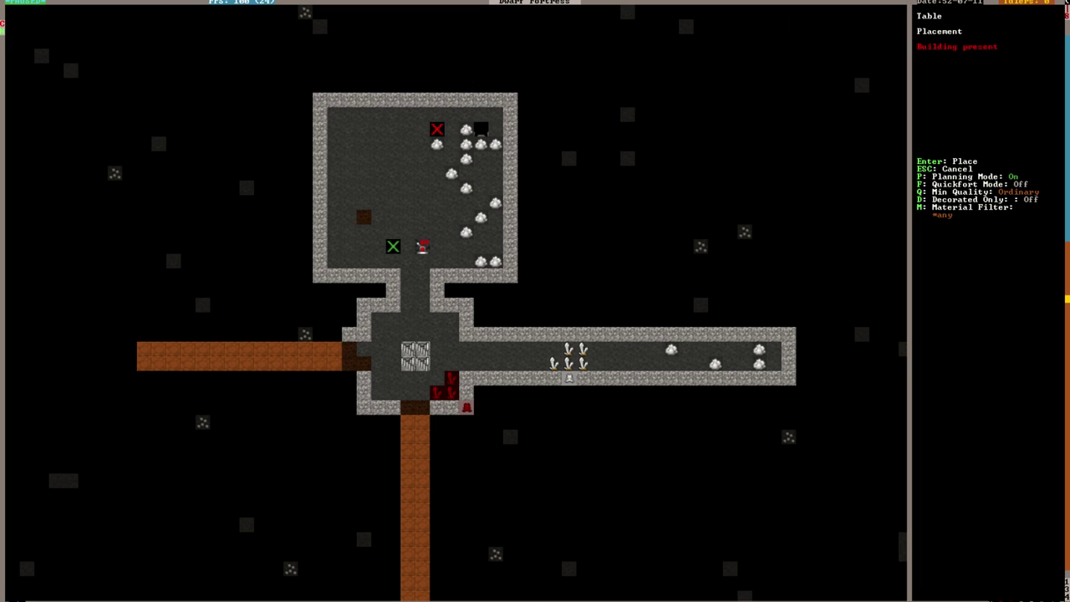
{"action": "key", "text": "Left"}
{"action": "key", "text": "Left"}
{"action": "key", "text": "Return"}
{"action": "key", "text": "Escape"}
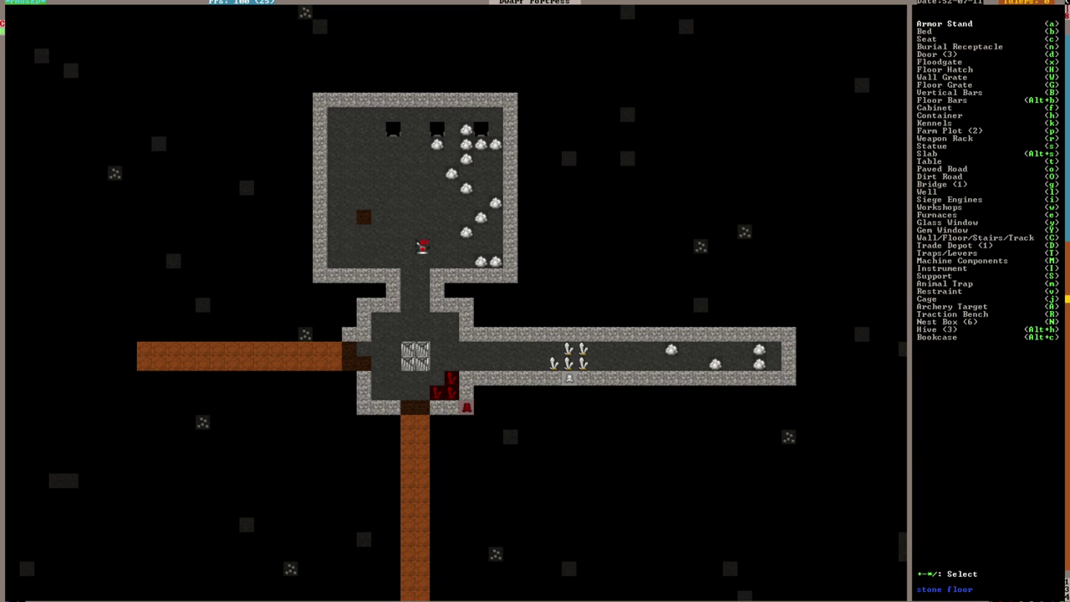
Select a planned chair and move the cursor next to the tables
{"action": "key", "text": "shift+c"}
{"action": "key", "text": "Escape"}
{"action": "key", "text": "c"}
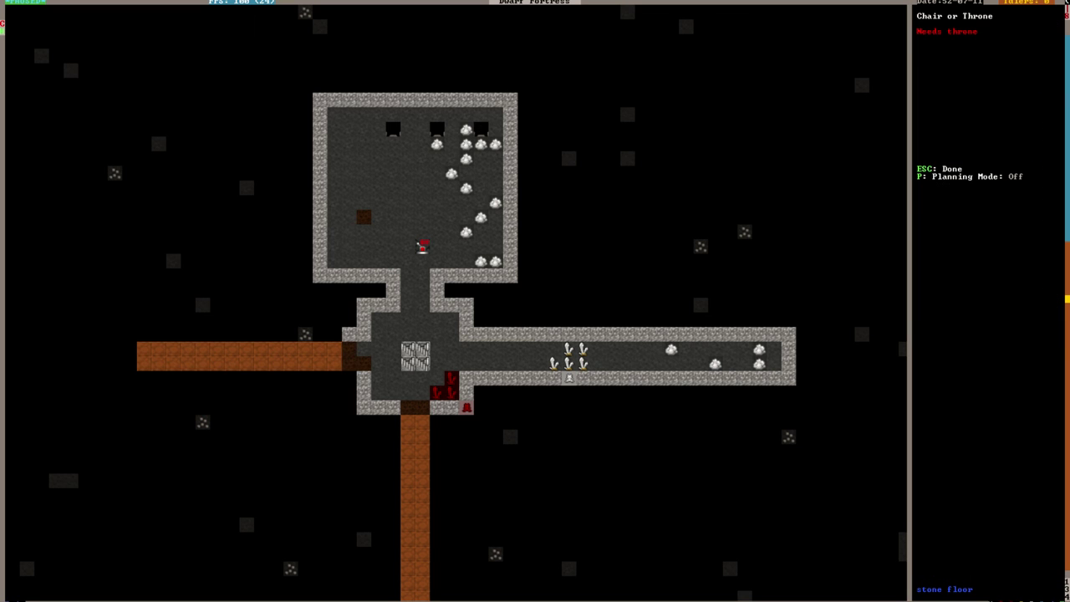
{"action": "key", "text": "p"}
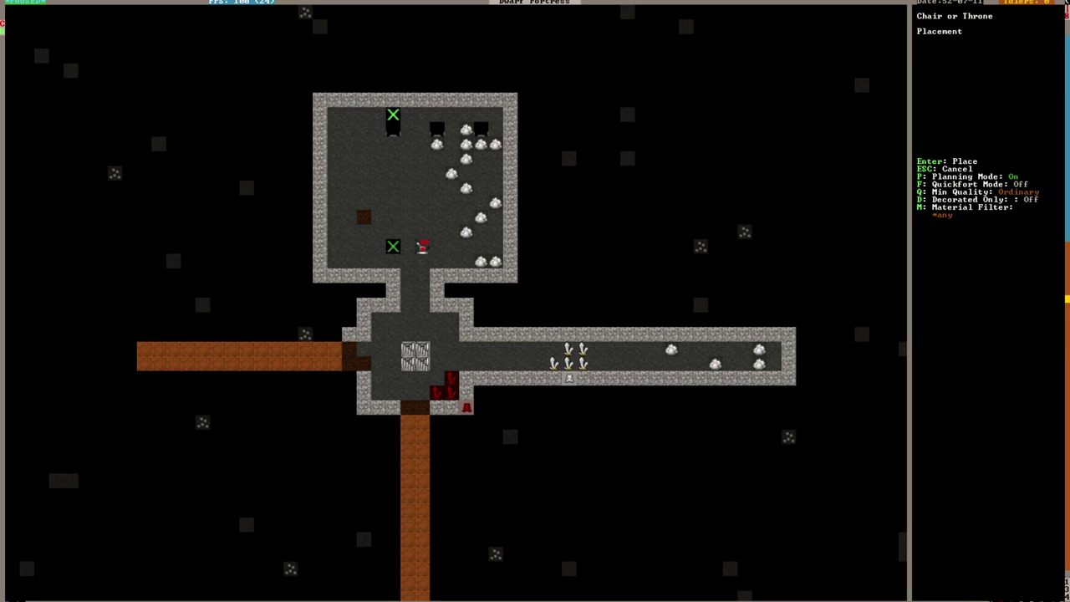
{"action": "key", "text": "Up"}
{"action": "key", "text": "Left"}
{"action": "key", "text": "Down"}
Place a row of planned chairs beside the three tables
{"action": "key", "text": "Return"}
{"action": "key", "text": "Right"}
{"action": "key", "text": "Right"}
{"action": "key", "text": "Right"}
{"action": "key", "text": "Return"}
{"action": "key", "text": "Right"}
{"action": "key", "text": "Right"}
{"action": "key", "text": "Right"}
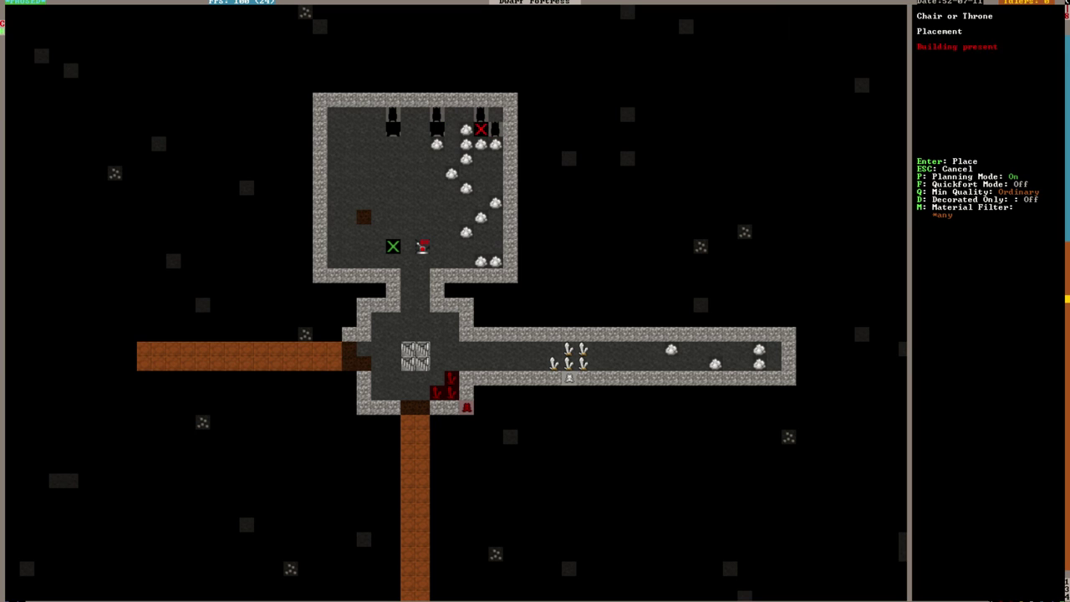
{"action": "key", "text": "Left"}
{"action": "key", "text": "Left"}
{"action": "key", "text": "Return"}
{"action": "key", "text": "Right"}
{"action": "key", "text": "Left"}
{"action": "key", "text": "Return"}
{"action": "key", "text": "Left"}
{"action": "key", "text": "Return"}
{"action": "key", "text": "Left"}
Add planned chairs on the row below, then finish chair placement and resume
{"action": "key", "text": "Down"}
{"action": "key", "text": "Right"}
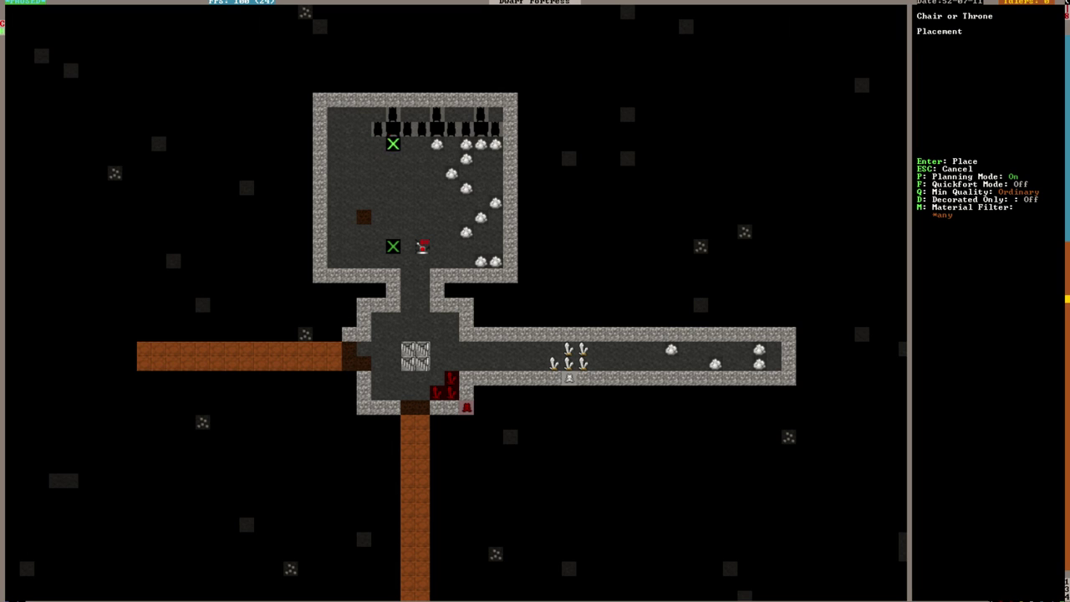
{"action": "key", "text": "Return"}
{"action": "key", "text": "Right"}
{"action": "key", "text": "Right"}
{"action": "key", "text": "Right"}
{"action": "key", "text": "Right"}
{"action": "key", "text": "Right"}
{"action": "key", "text": "Right"}
{"action": "key", "text": "Escape"}
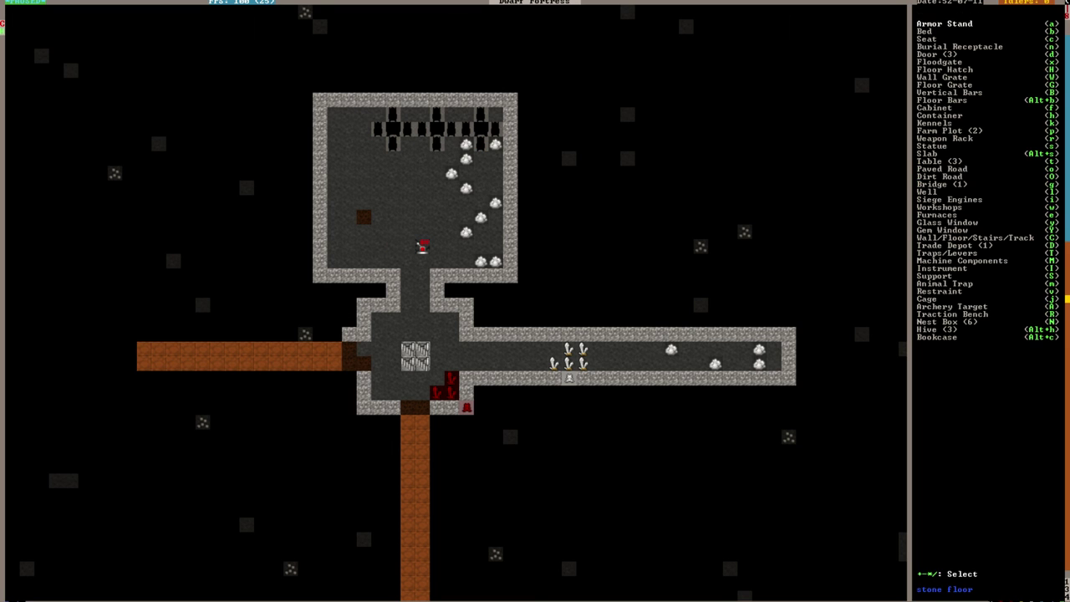
{"action": "key", "text": "Escape"}
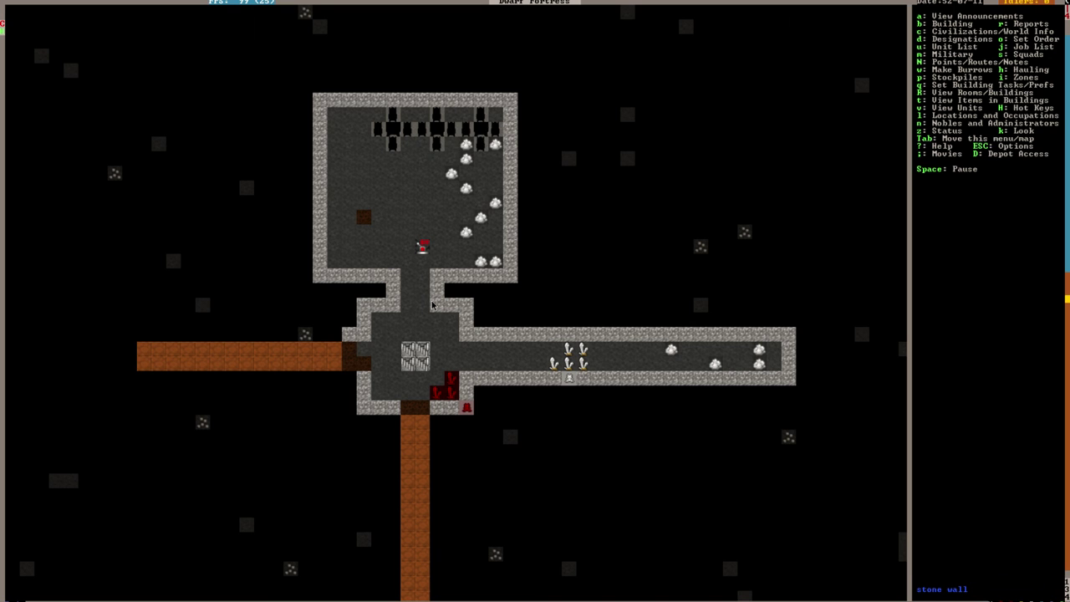
{"action": "key", "text": "d"}
Mark two tiles of the upper room's west wall for digging
{"action": "key", "text": "Left"}
{"action": "key", "text": "Left"}
{"action": "key", "text": "Left"}
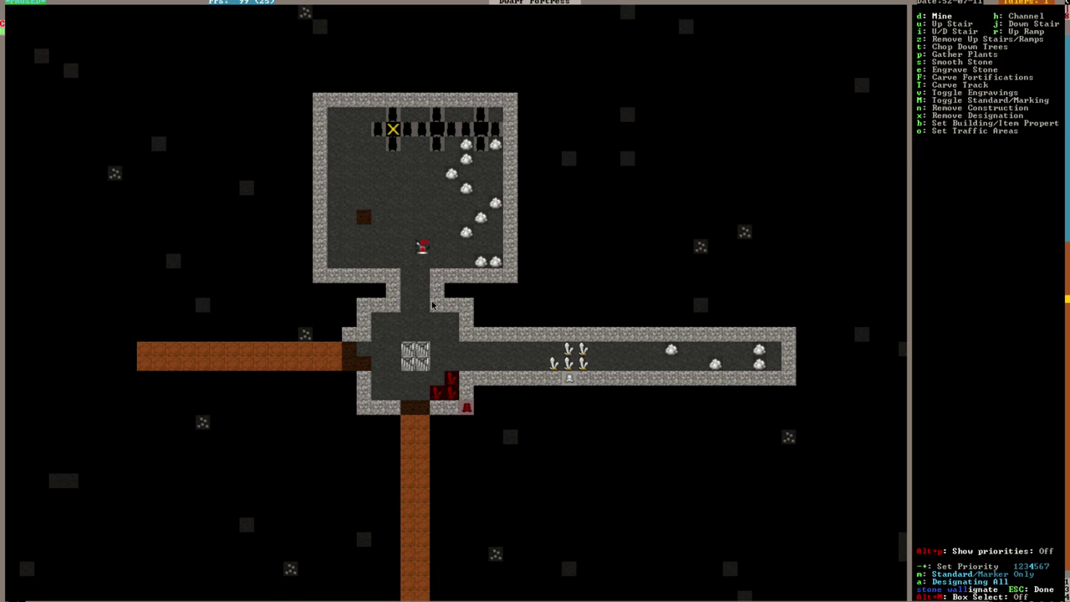
{"action": "key", "text": "Left"}
{"action": "key", "text": "Left"}
{"action": "key", "text": "Down"}
{"action": "key", "text": "Left"}
{"action": "key", "text": "Left"}
{"action": "key", "text": "Return"}
{"action": "key", "text": "Down"}
{"action": "key", "text": "Down"}
{"action": "key", "text": "Down"}
{"action": "key", "text": "Down"}
{"action": "key", "text": "Down"}
{"action": "key", "text": "Down"}
{"action": "key", "text": "Return"}
Designate the rock block just west of the room for mining
{"action": "key", "text": "Left"}
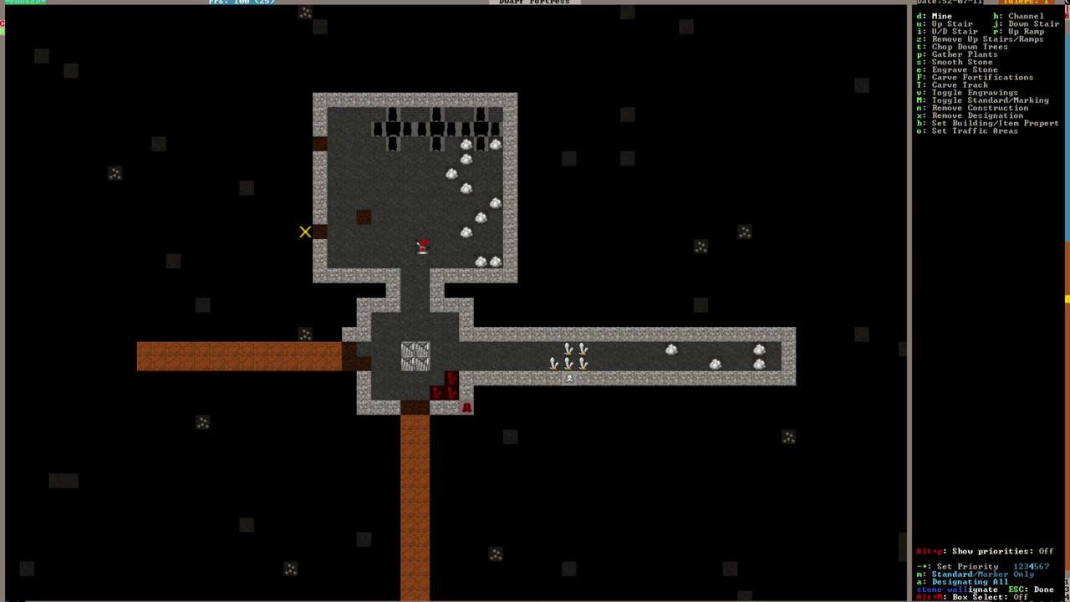
{"action": "key", "text": "Up"}
{"action": "key", "text": "Left"}
{"action": "key", "text": "Down"}
{"action": "key", "text": "Return"}
{"action": "key", "text": "Left"}
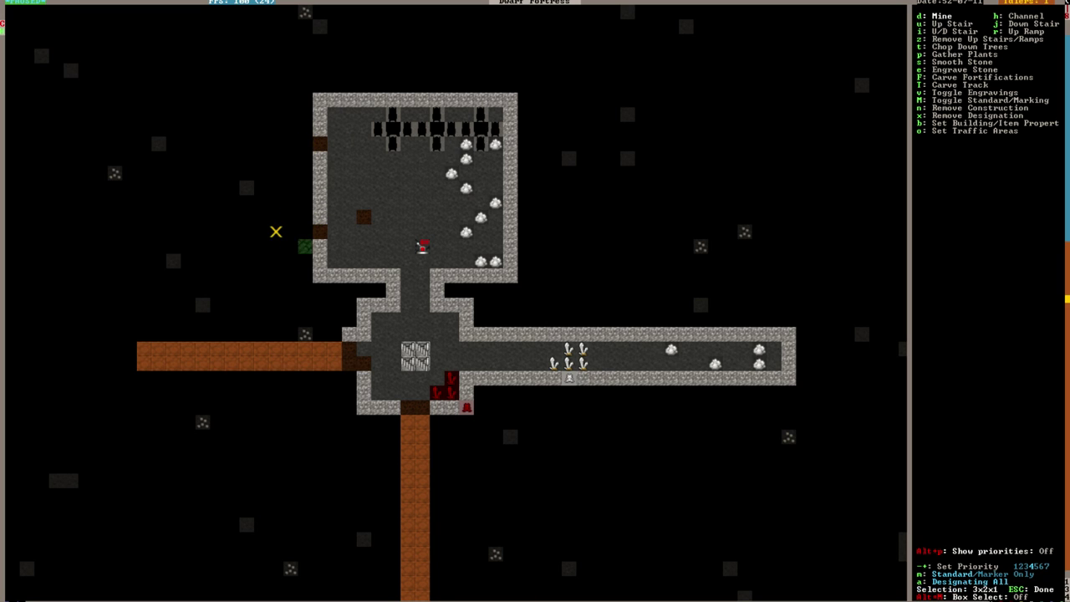
{"action": "key", "text": "Return"}
Designate a second rock area beyond the west wall, then leave designations
{"action": "key", "text": "Up"}
{"action": "key", "text": "Up"}
{"action": "key", "text": "Up"}
{"action": "key", "text": "Right"}
{"action": "key", "text": "Up"}
{"action": "key", "text": "Right"}
{"action": "key", "text": "Down"}
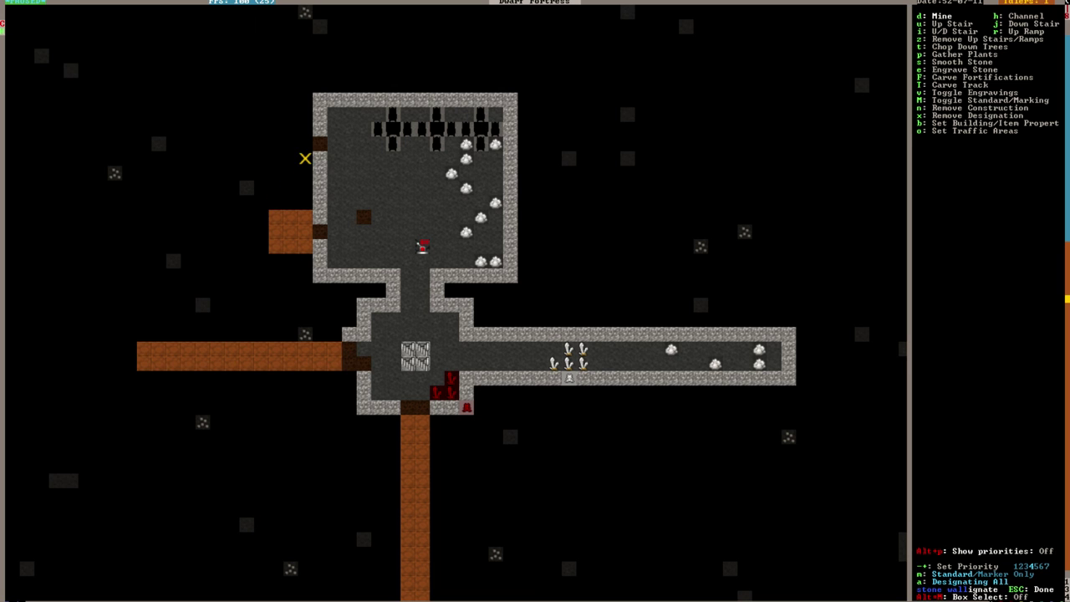
{"action": "key", "text": "Return"}
{"action": "key", "text": "Left"}
{"action": "key", "text": "Up"}
{"action": "key", "text": "Up"}
{"action": "key", "text": "Up"}
{"action": "key", "text": "Up"}
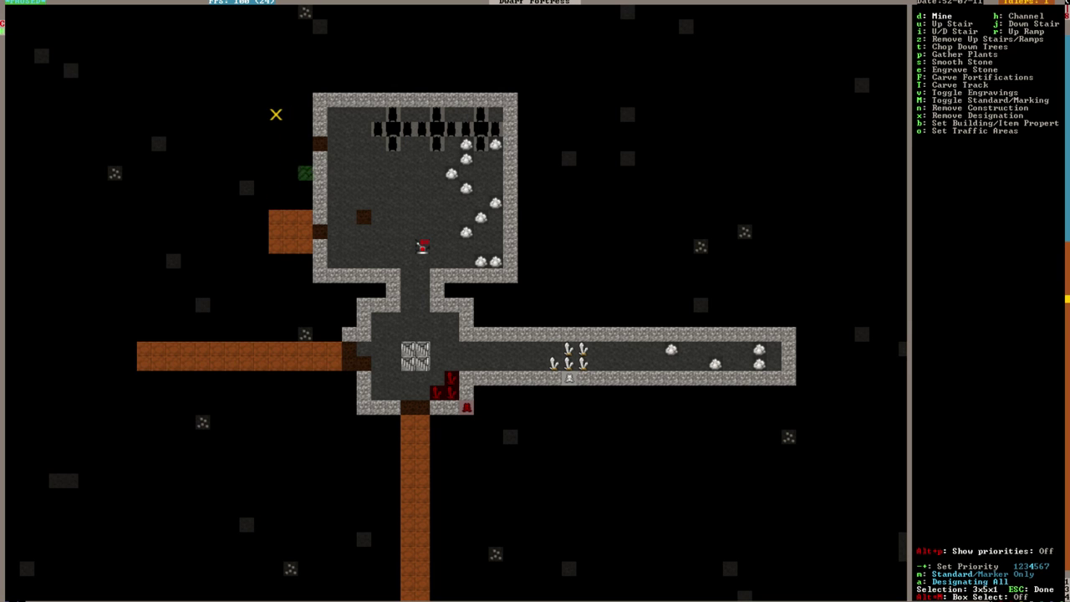
{"action": "key", "text": "Left"}
{"action": "key", "text": "Return"}
{"action": "key", "text": "Escape"}
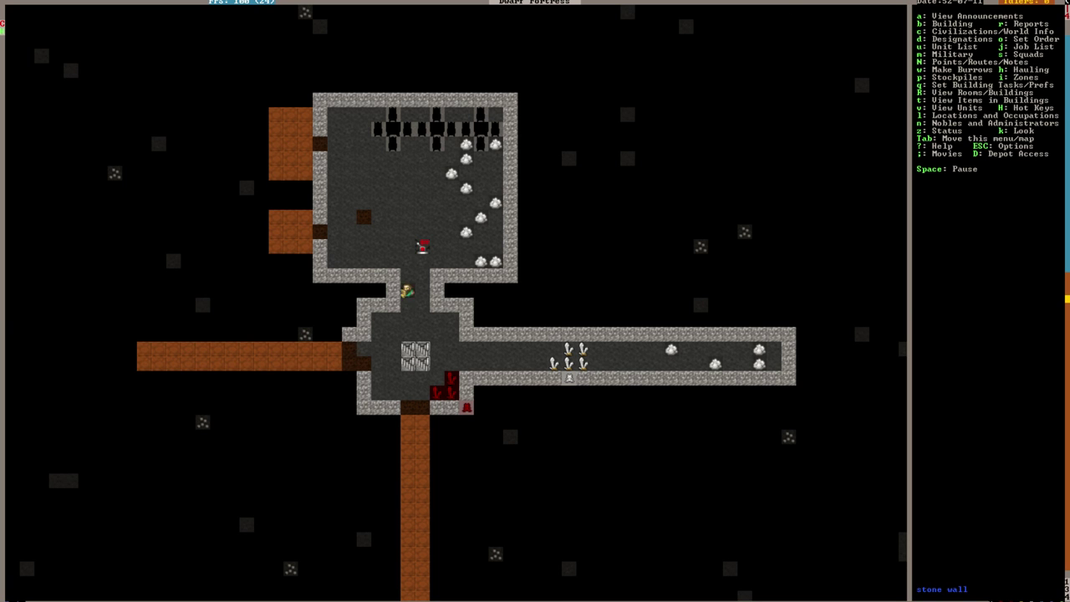
Move the view to the large hall's level and begin a table placement
{"action": "key", "text": "shift+period"}
{"action": "key", "text": "shift+period"}
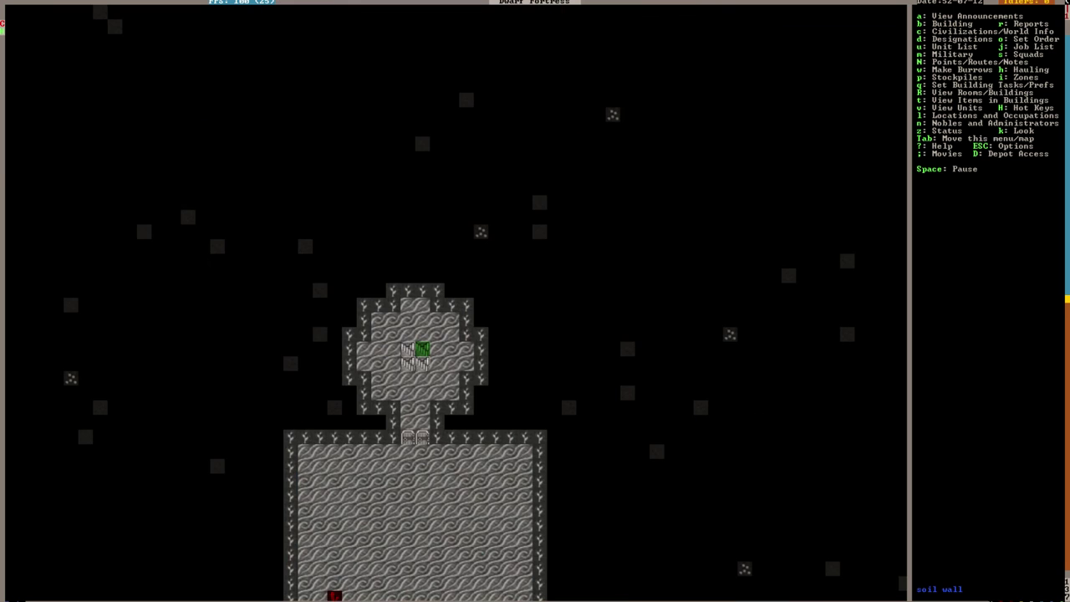
{"action": "key", "text": "shift+Down"}
{"action": "key", "text": "shift+Down"}
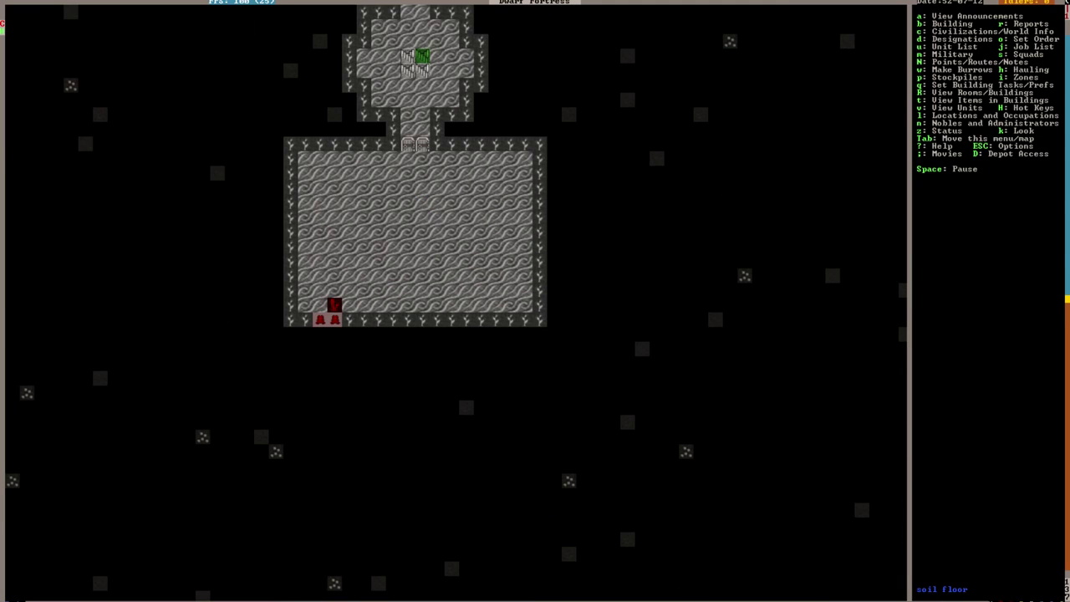
{"action": "key", "text": "b"}
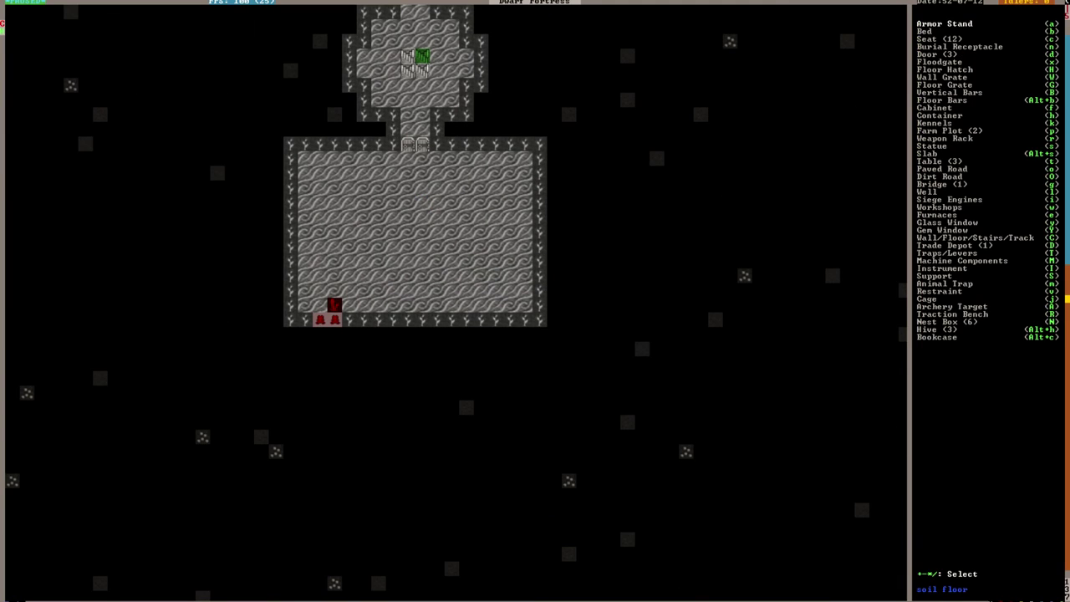
{"action": "key", "text": "t"}
{"action": "key", "text": "Return"}
{"action": "key", "text": "KP_9"}
{"action": "key", "text": "KP_9"}
{"action": "key", "text": "KP_9"}
{"action": "key", "text": "KP_9"}
{"action": "key", "text": "KP_9"}
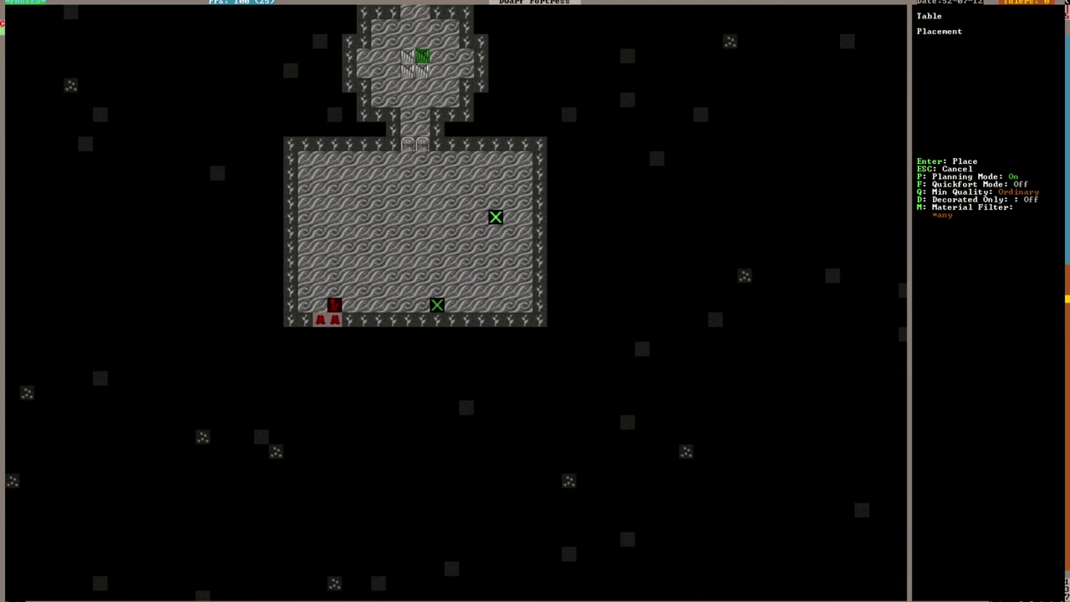
Place four planned tables in a column down the large room's east side
{"action": "key", "text": "Up"}
{"action": "key", "text": "KP_9"}
{"action": "key", "text": "Up"}
{"action": "key", "text": "Return"}
{"action": "key", "text": "Down"}
{"action": "key", "text": "Down"}
{"action": "key", "text": "Return"}
{"action": "key", "text": "Down"}
{"action": "key", "text": "Down"}
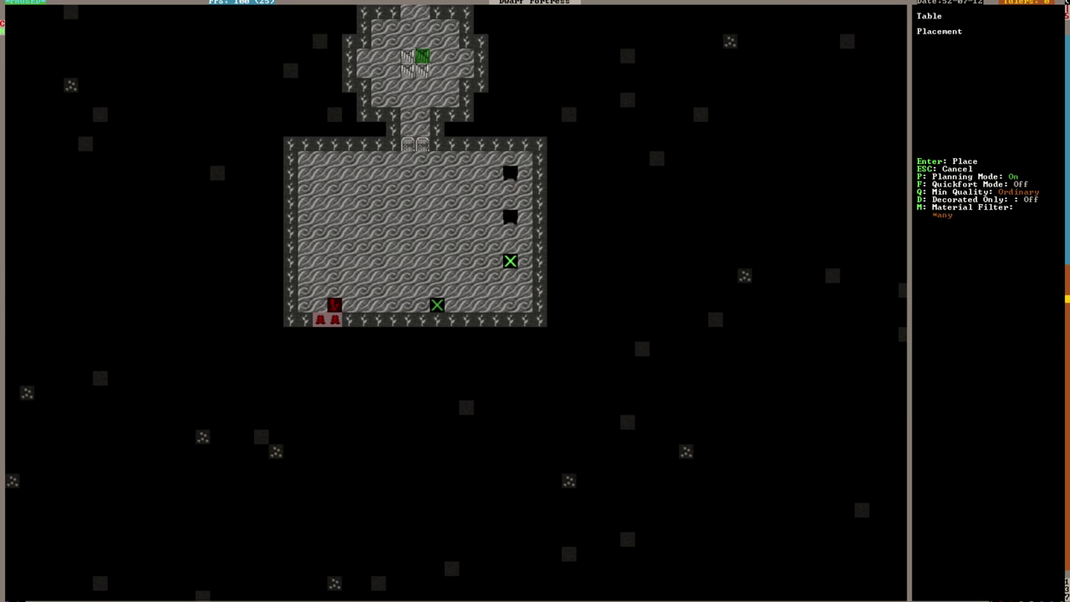
{"action": "key", "text": "Return"}
{"action": "key", "text": "Down"}
{"action": "key", "text": "Down"}
{"action": "key", "text": "Down"}
{"action": "key", "text": "Return"}
{"action": "key", "text": "Left"}
{"action": "key", "text": "Left"}
Stop placing tables, then try and cancel a door along the bottom wall
{"action": "key", "text": "Escape"}
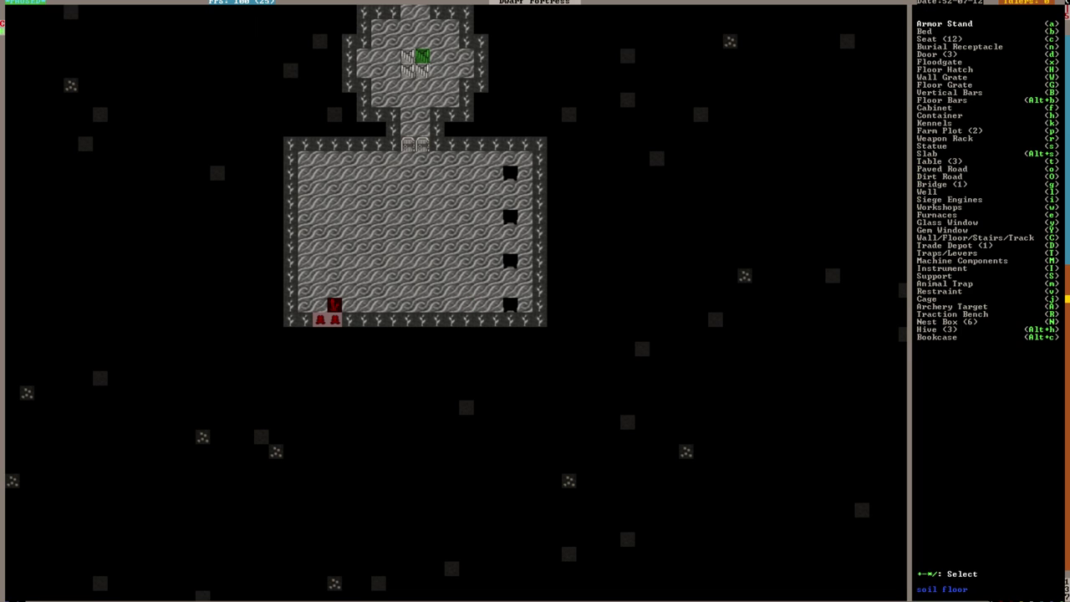
{"action": "key", "text": "d"}
{"action": "key", "text": "Right"}
{"action": "key", "text": "Right"}
{"action": "key", "text": "Down"}
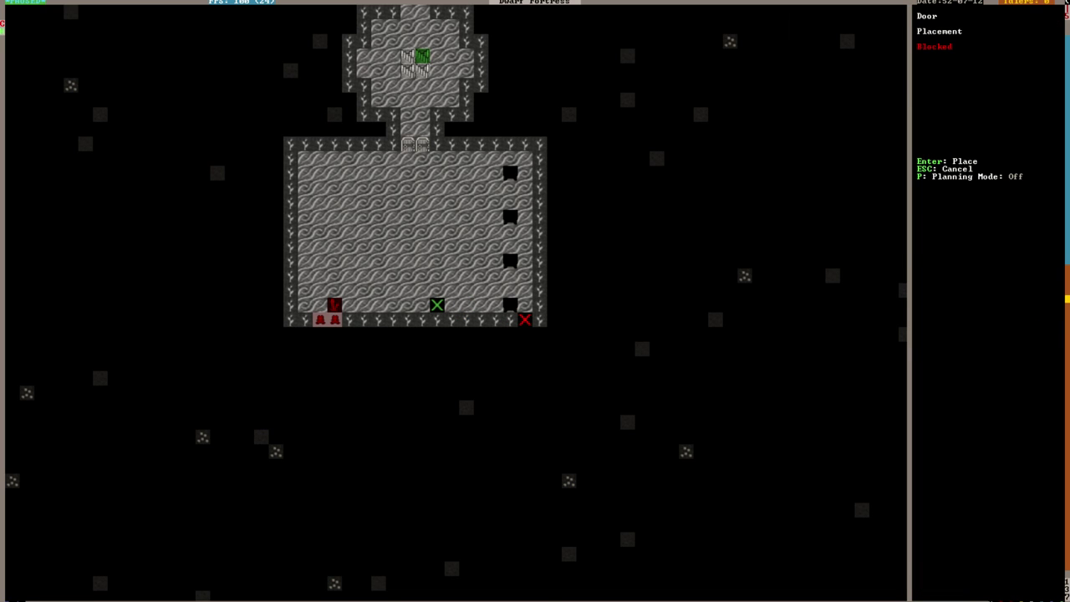
{"action": "key", "text": "shift+Left"}
{"action": "key", "text": "Left"}
{"action": "key", "text": "Left"}
{"action": "key", "text": "Left"}
{"action": "key", "text": "Left"}
{"action": "key", "text": "Left"}
{"action": "key", "text": "Escape"}
{"action": "key", "text": "Escape"}
Designate the large room's bottom wall row for mining
{"action": "key", "text": "d"}
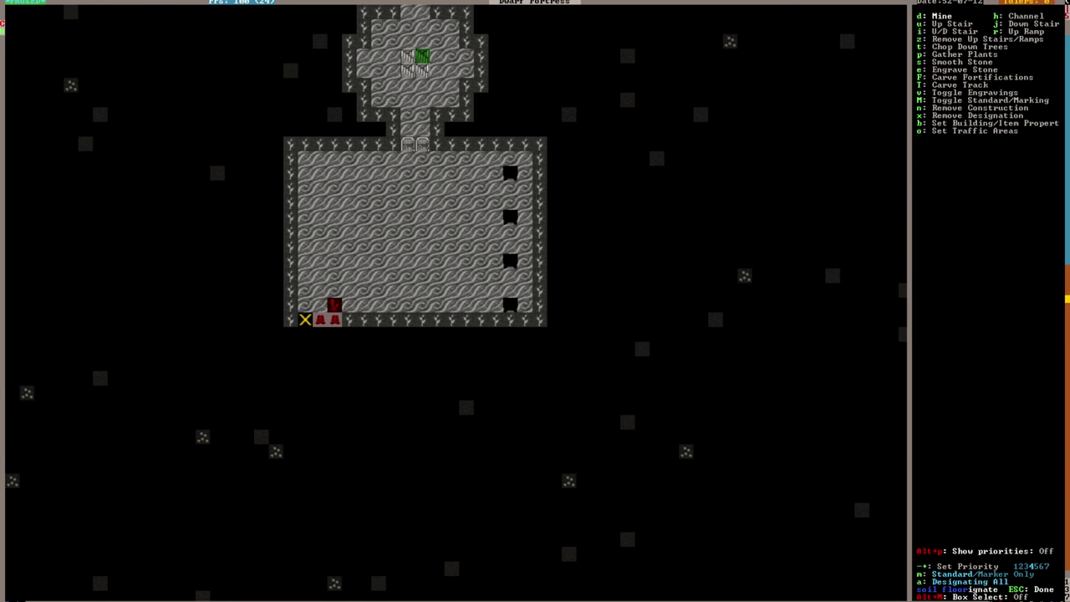
{"action": "key", "text": "Return"}
{"action": "key", "text": "shift+Right"}
{"action": "key", "text": "Right"}
{"action": "key", "text": "Right"}
{"action": "key", "text": "Right"}
{"action": "key", "text": "Return"}
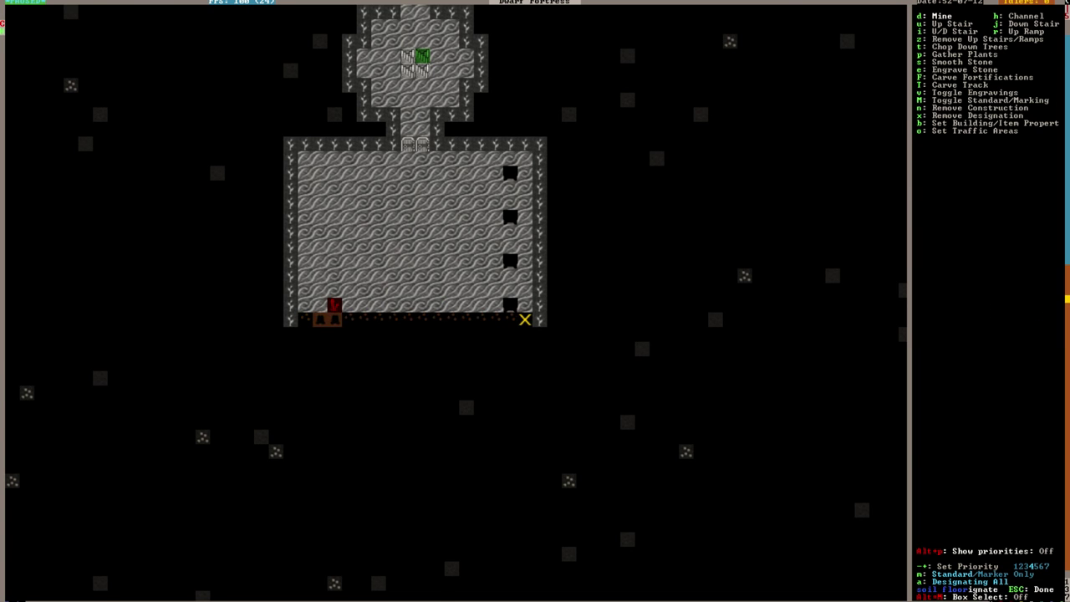
{"action": "key", "text": "Escape"}
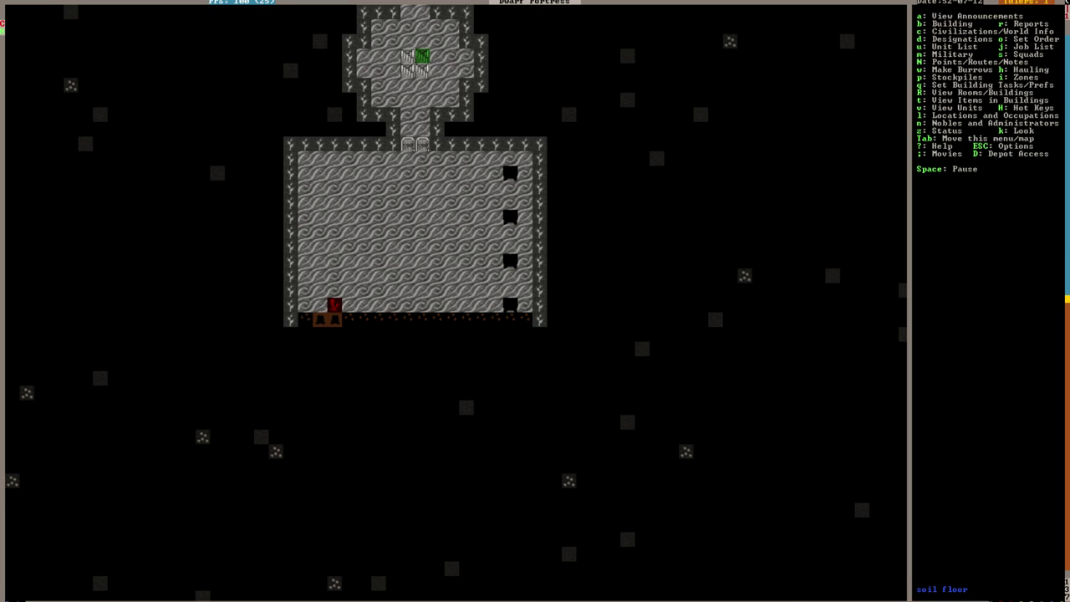
Browse the construction, civilization and floodgate menus, then back out
{"action": "key", "text": "b"}
{"action": "key", "text": "shift+c"}
{"action": "key", "text": "Escape"}
{"action": "key", "text": "Escape"}
{"action": "key", "text": "c"}
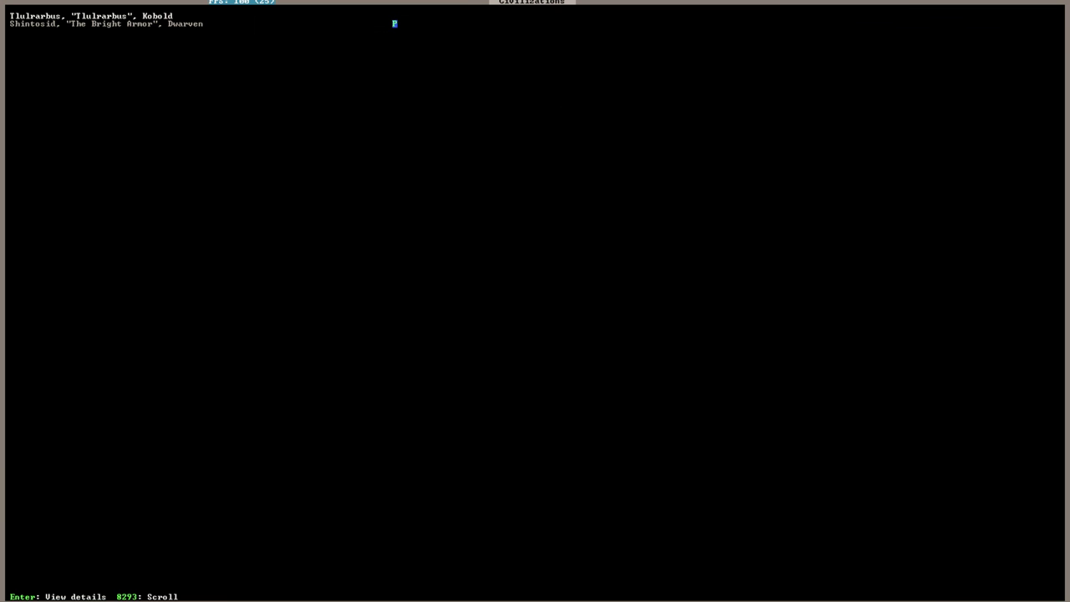
{"action": "key", "text": "Escape"}
{"action": "key", "text": "b"}
{"action": "key", "text": "x"}
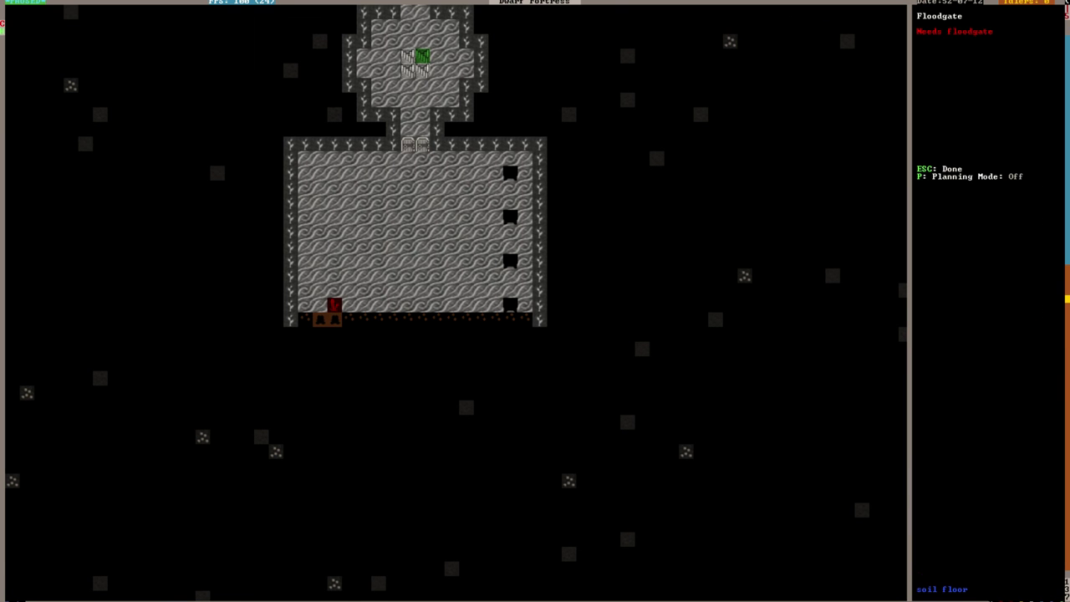
{"action": "key", "text": "Escape"}
Plan chairs beside the lowest tables on the hall's east side
{"action": "key", "text": "c"}
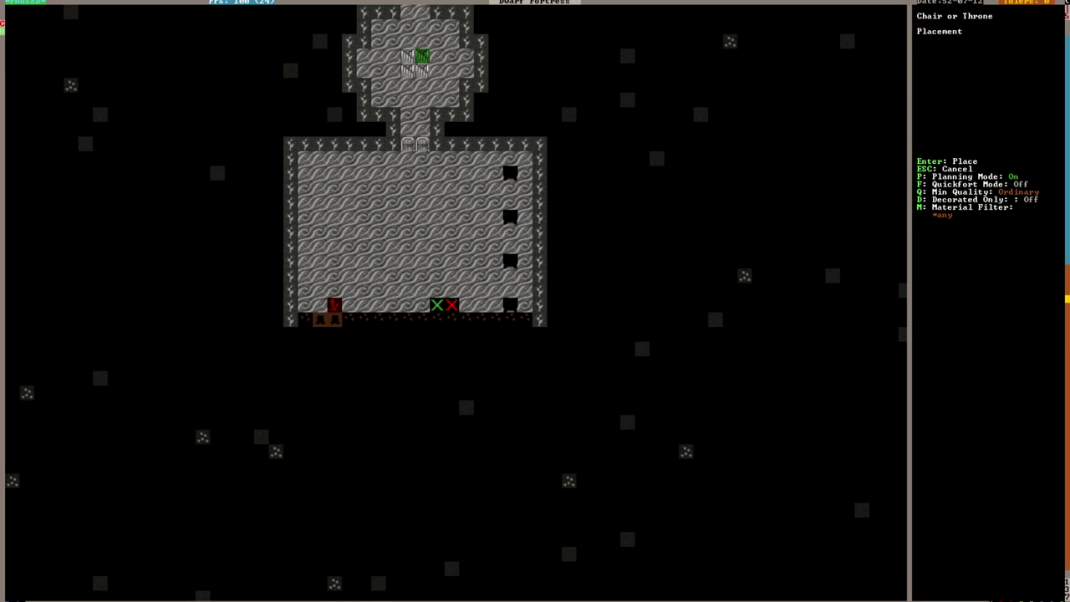
{"action": "key", "text": "Up"}
{"action": "key", "text": "Right"}
{"action": "key", "text": "Return"}
{"action": "key", "text": "Right"}
{"action": "key", "text": "Return"}
{"action": "key", "text": "Up"}
{"action": "key", "text": "Up"}
{"action": "key", "text": "Up"}
{"action": "key", "text": "Up"}
{"action": "key", "text": "Left"}
{"action": "key", "text": "Return"}
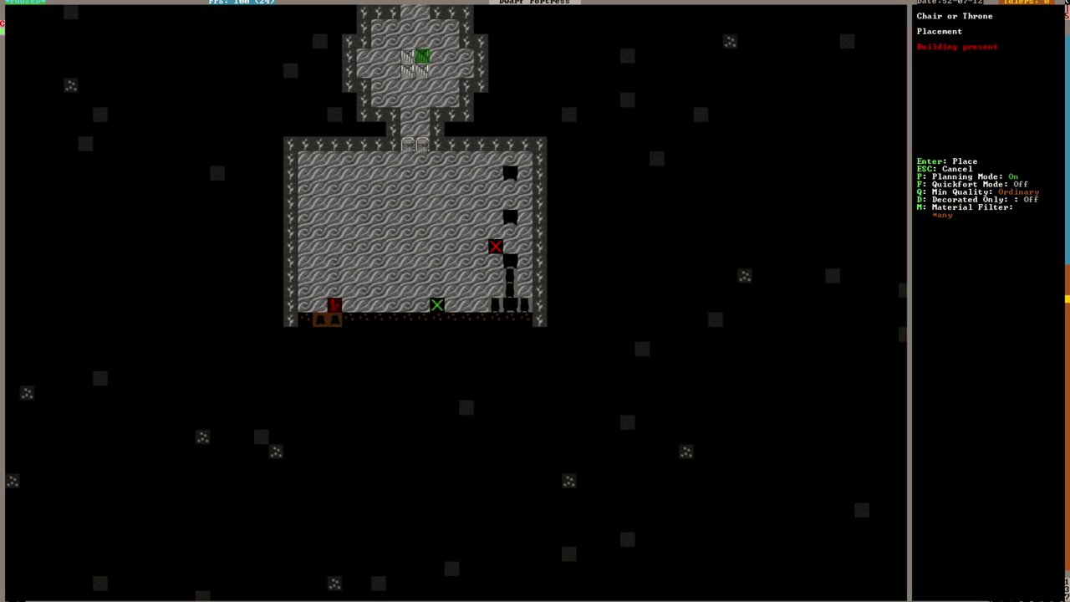
{"action": "key", "text": "Right"}
{"action": "key", "text": "Return"}
{"action": "key", "text": "Down"}
{"action": "key", "text": "Return"}
{"action": "key", "text": "Right"}
Plan chairs beside the middle tables in the column
{"action": "key", "text": "Up"}
{"action": "key", "text": "Return"}
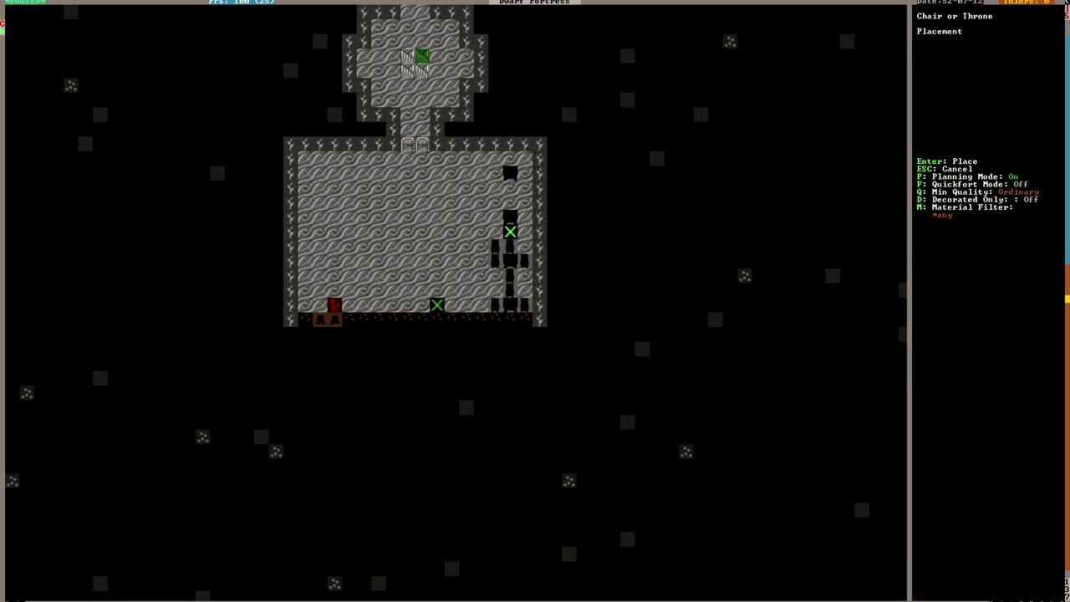
{"action": "key", "text": "Up"}
{"action": "key", "text": "Left"}
{"action": "key", "text": "Return"}
{"action": "key", "text": "Up"}
{"action": "key", "text": "Right"}
{"action": "key", "text": "Return"}
{"action": "key", "text": "Right"}
{"action": "key", "text": "Return"}
{"action": "key", "text": "Left"}
Plan chairs beside the topmost table and finish chair placement
{"action": "key", "text": "Return"}
{"action": "key", "text": "Up"}
{"action": "key", "text": "Left"}
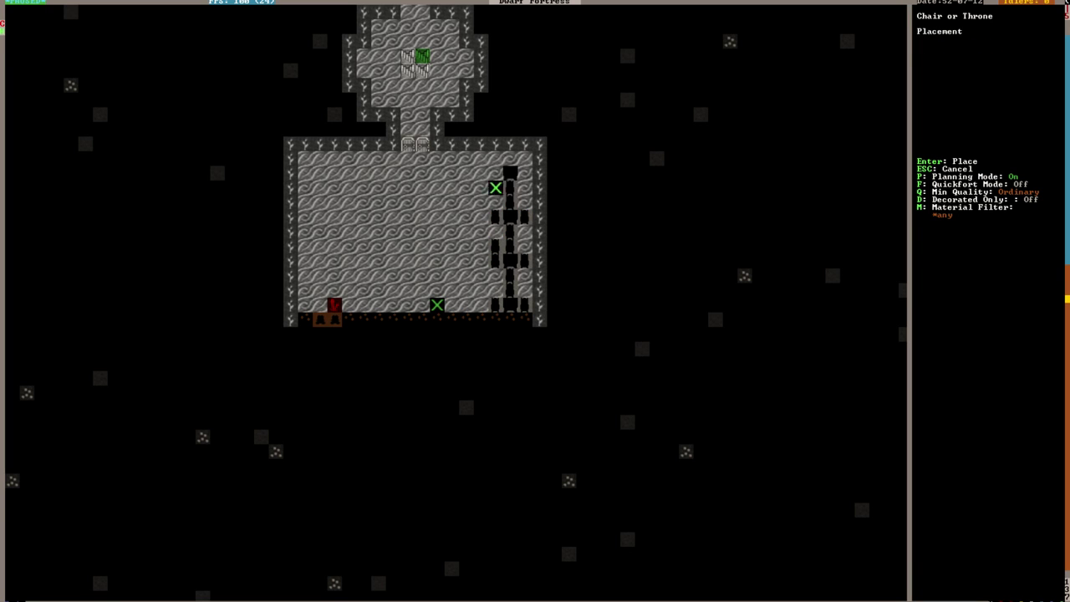
{"action": "key", "text": "Return"}
{"action": "key", "text": "Up"}
{"action": "key", "text": "Return"}
{"action": "key", "text": "Up"}
{"action": "key", "text": "Right"}
{"action": "key", "text": "Right"}
{"action": "key", "text": "Return"}
{"action": "key", "text": "Down"}
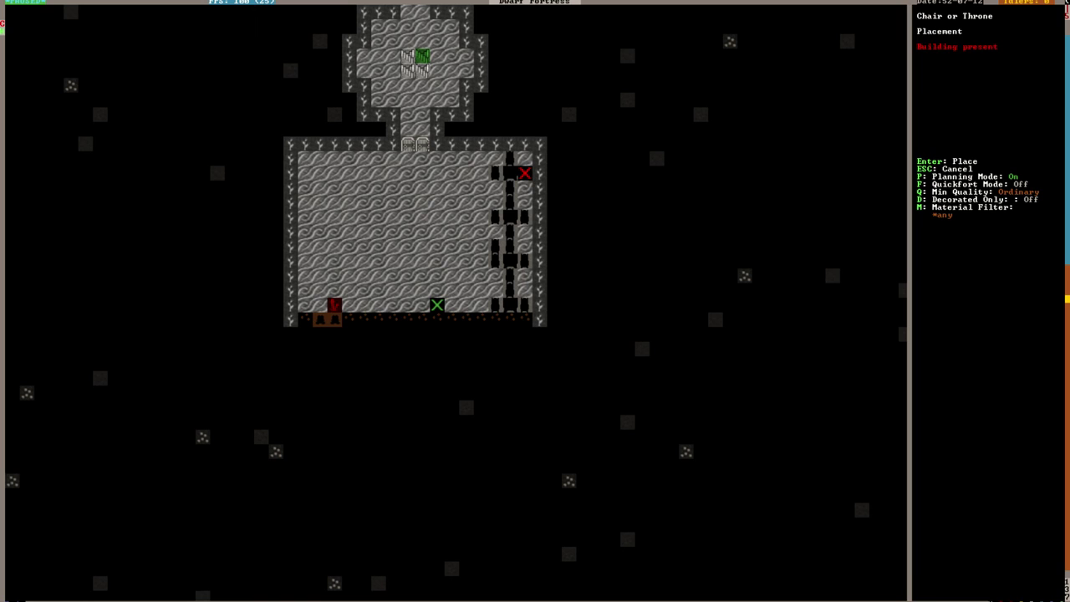
{"action": "key", "text": "Escape"}
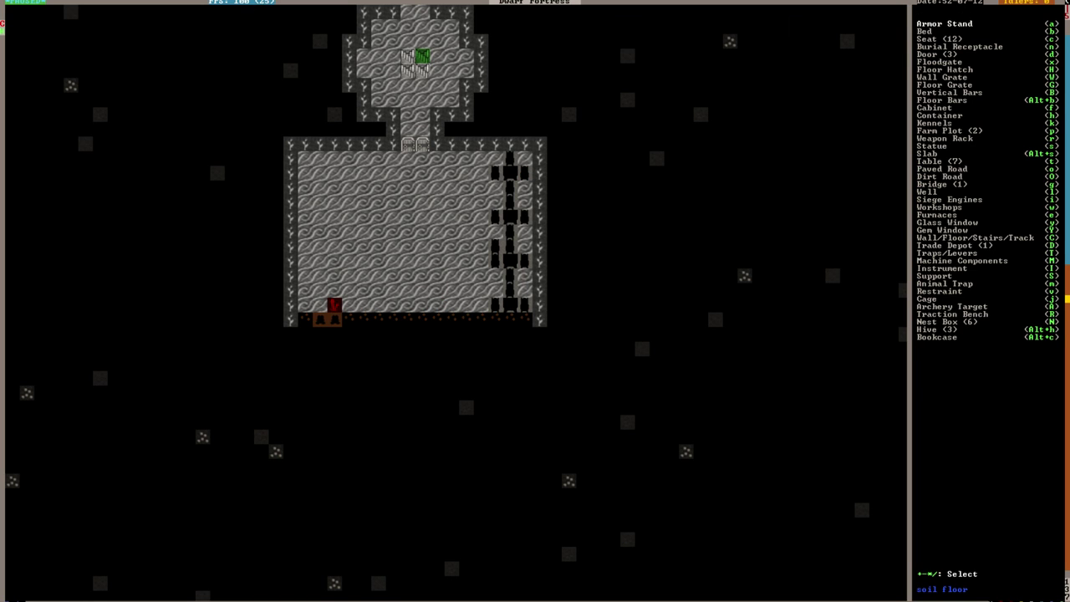
Start door placement, then cancel back to the main game view
{"action": "key", "text": "d"}
{"action": "key", "text": "Escape"}
{"action": "key", "text": "Down"}
{"action": "key", "text": "Escape"}
{"action": "key", "text": "Up"}
Check the construction status of the planned thrones
{"action": "key", "text": "q"}
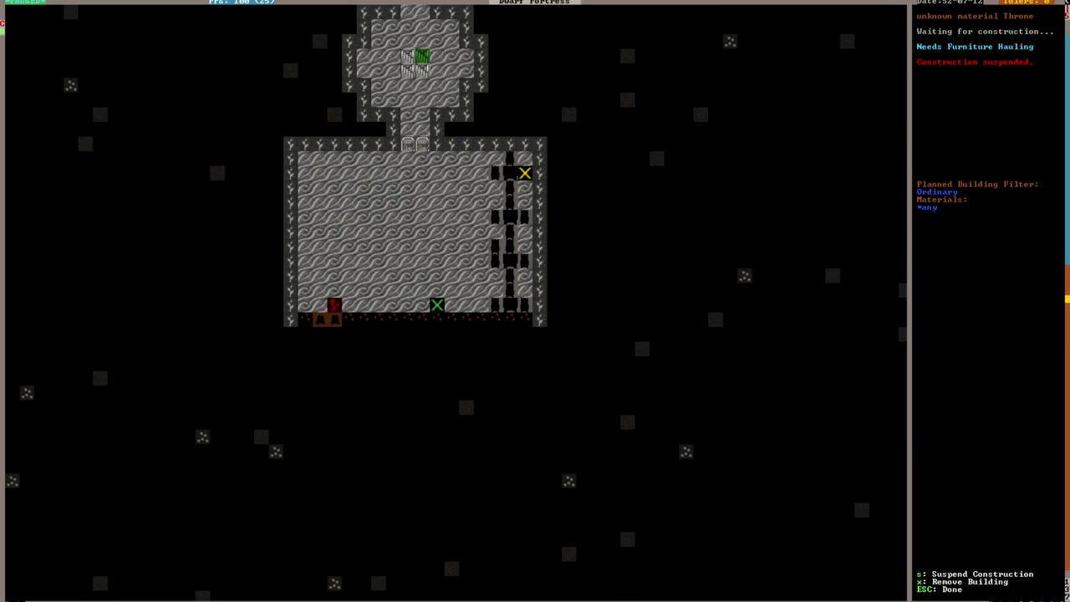
{"action": "key", "text": "Down"}
{"action": "key", "text": "Down"}
{"action": "key", "text": "Left"}
{"action": "key", "text": "Down"}
{"action": "key", "text": "Down"}
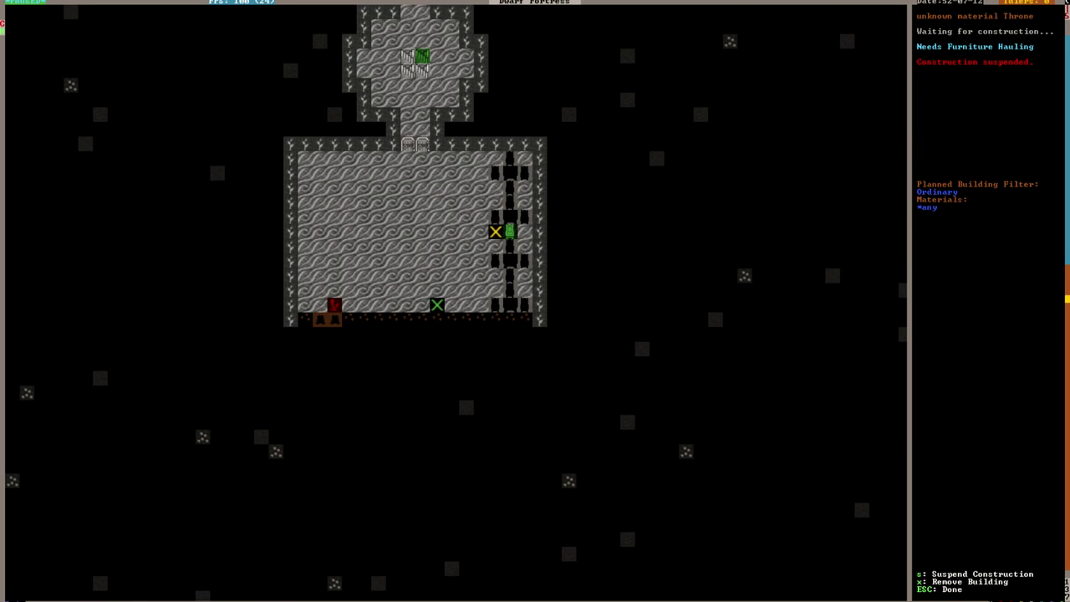
{"action": "key", "text": "Escape"}
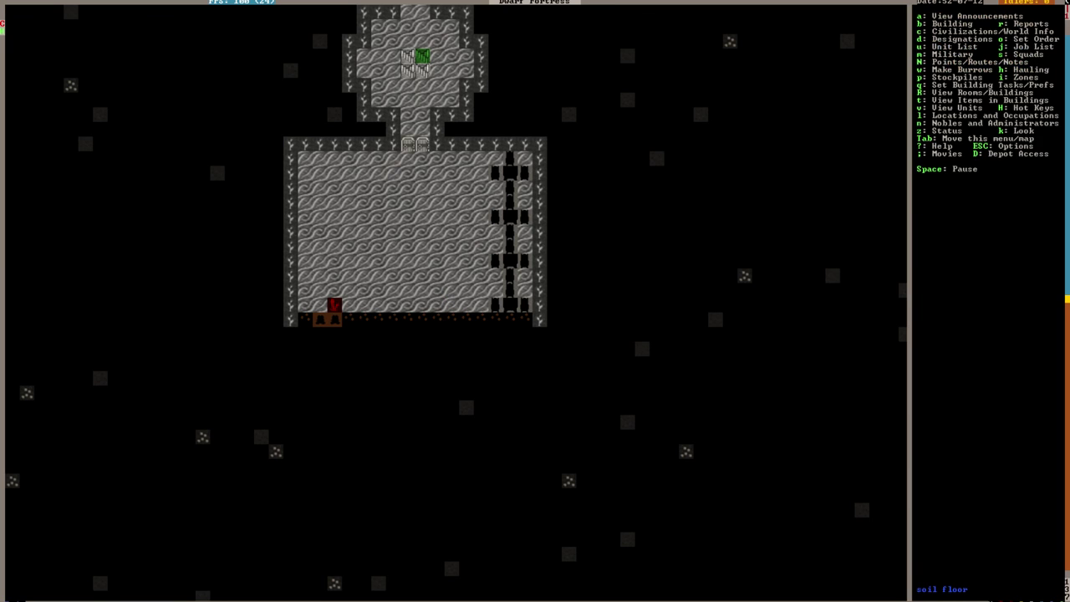
Look over the fortress rooms level and inspect the Carpenter's Workshop
{"action": "key", "text": "Escape"}
{"action": "key", "text": "Escape"}
{"action": "key", "text": "shift+greater"}
{"action": "key", "text": "shift+less"}
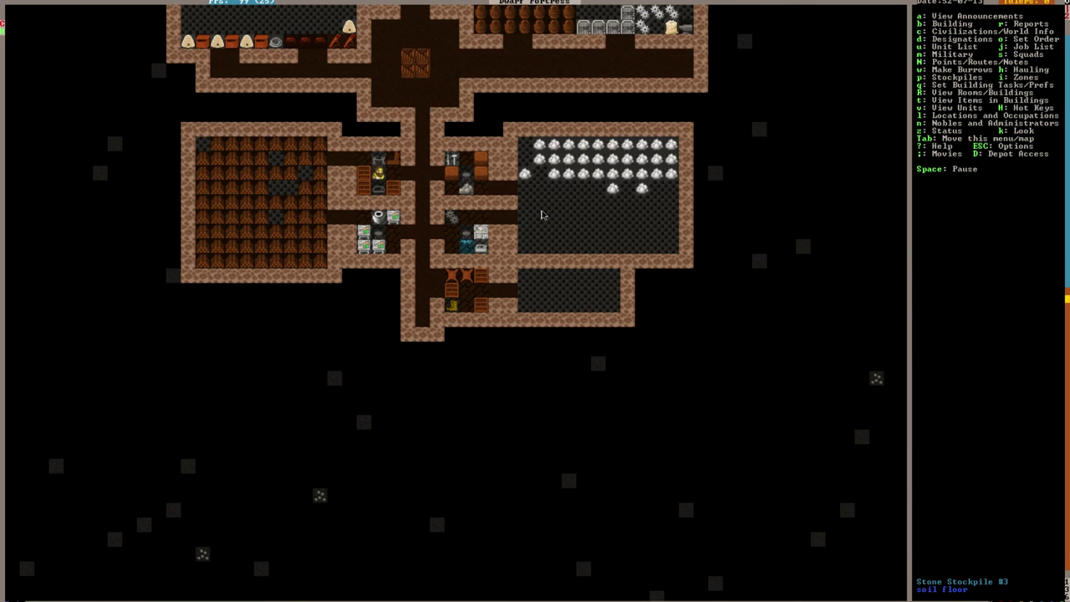
{"action": "key", "text": "shift+Up"}
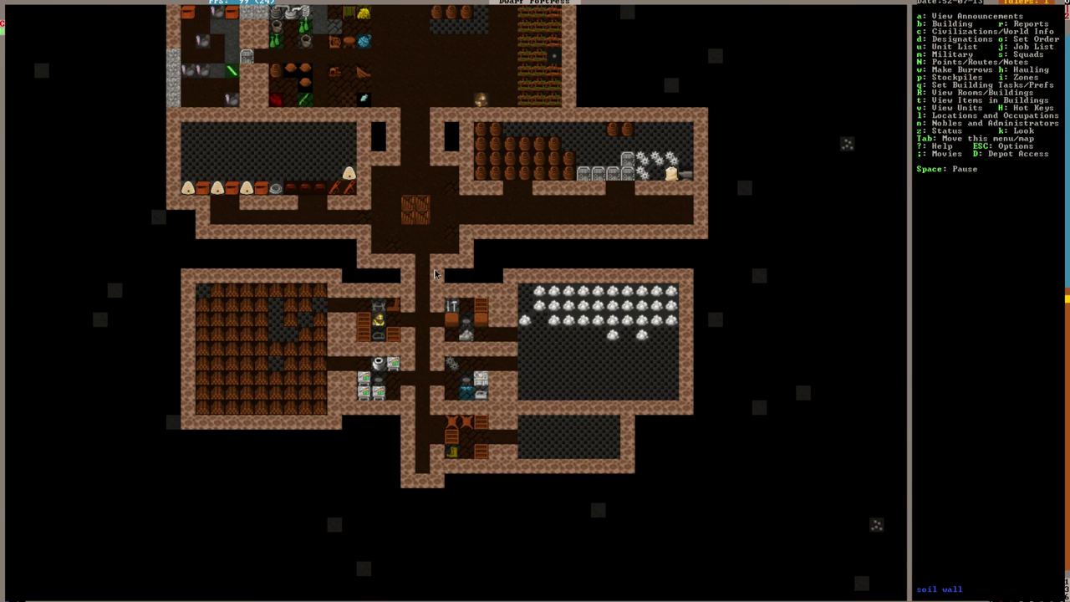
{"action": "key", "text": "q"}
{"action": "key", "text": "Left"}
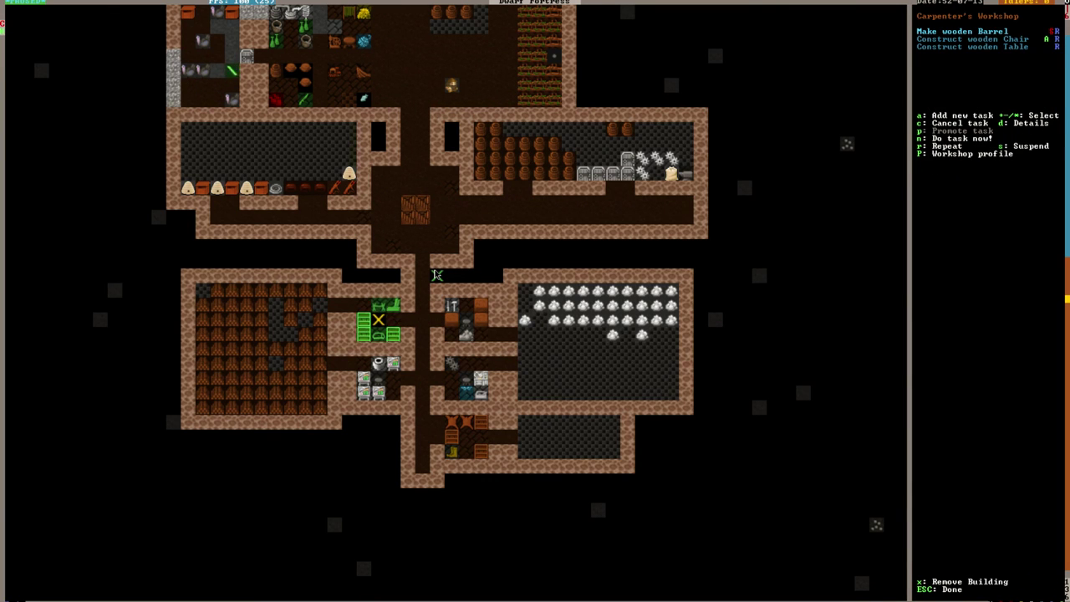
{"action": "key", "text": "Escape"}
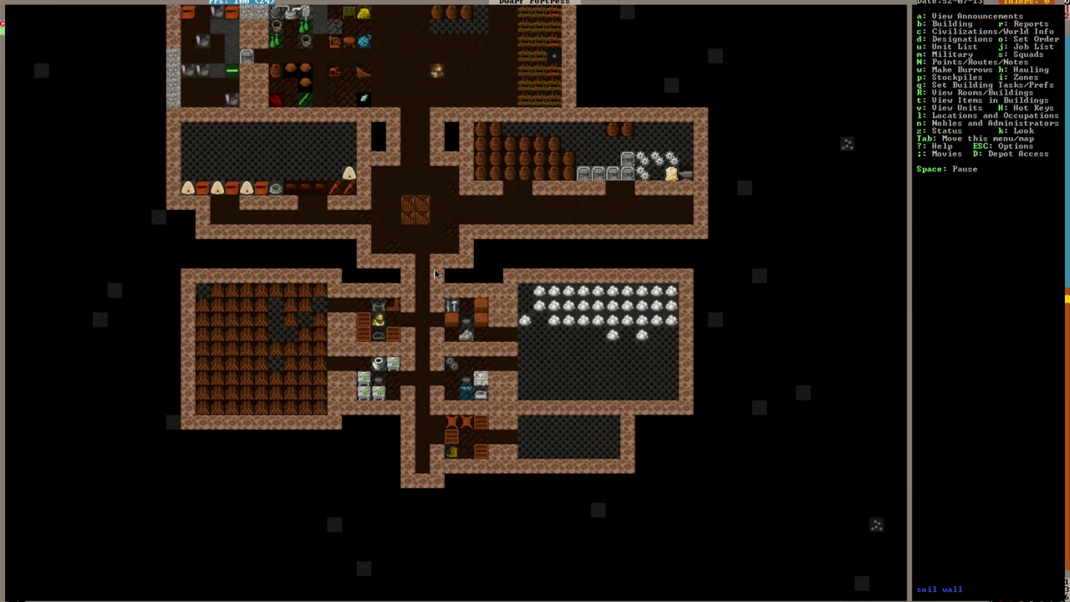
Rise to the surface and pan east until the brook appears
{"action": "key", "text": "shift+Up"}
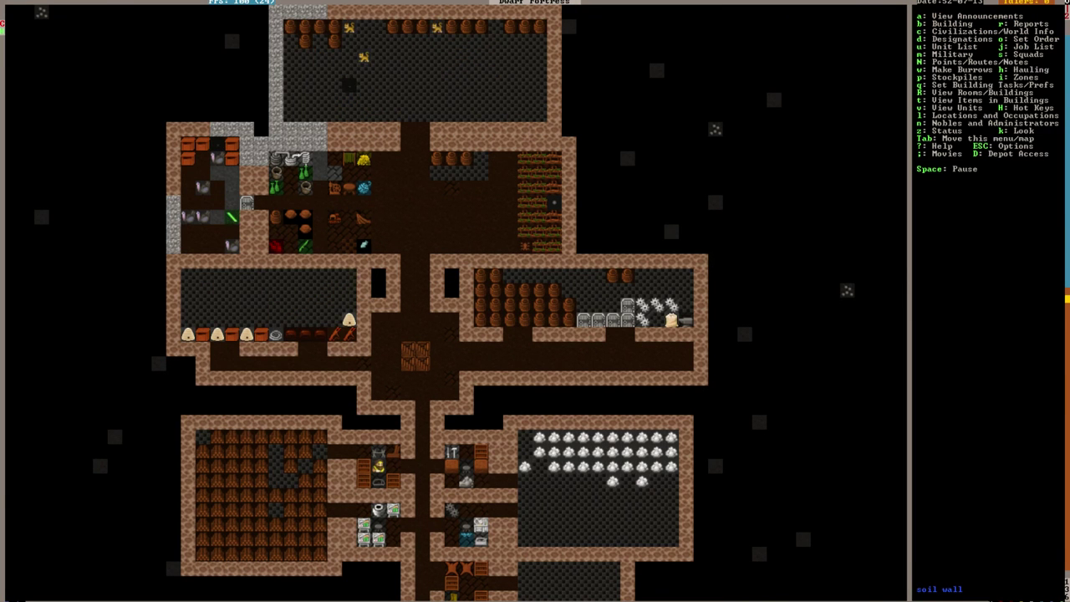
{"action": "key", "text": "shift+comma"}
{"action": "key", "text": "shift+comma"}
{"action": "key", "text": "shift+Right"}
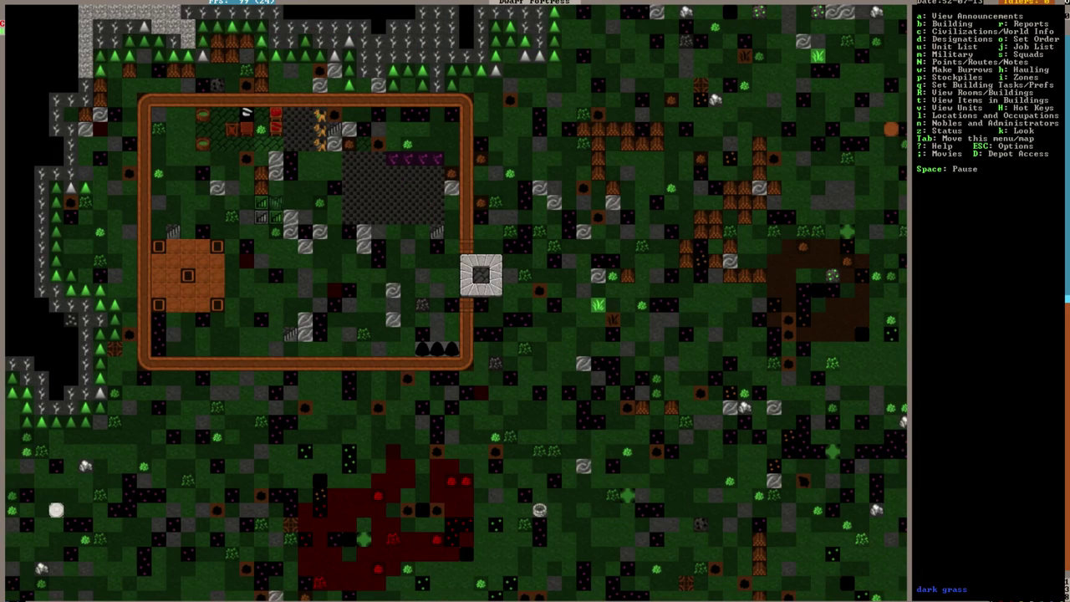
{"action": "key", "text": "shift+Left"}
{"action": "key", "text": "space"}
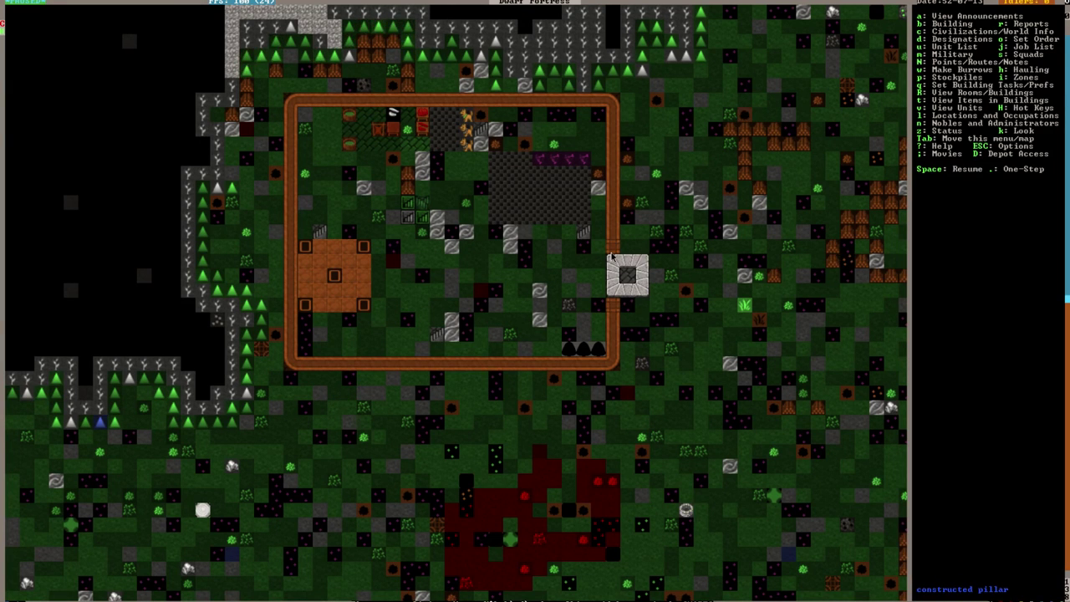
{"action": "key", "text": "space"}
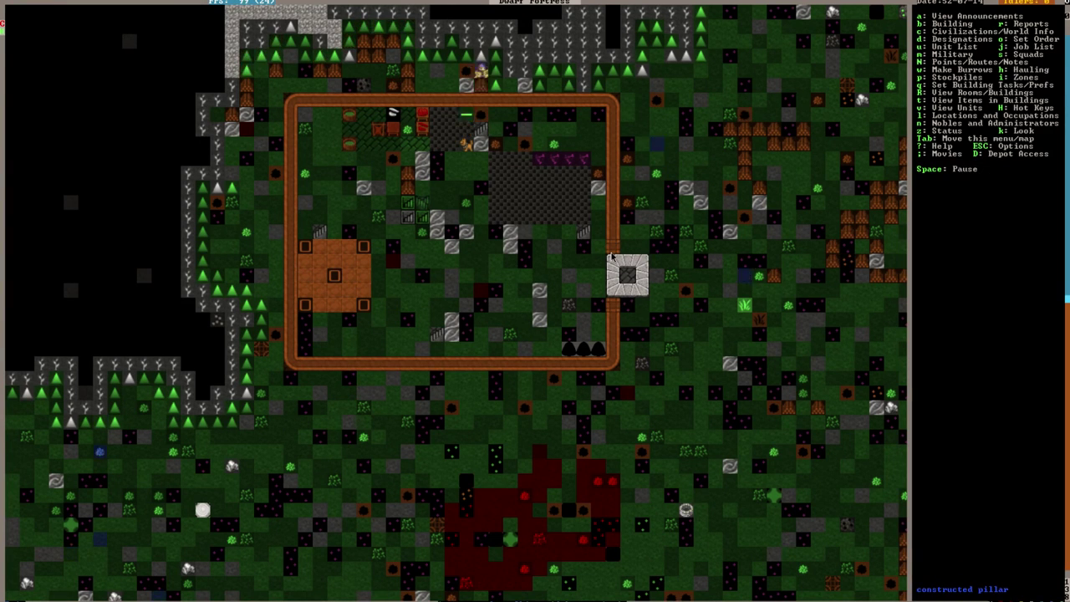
{"action": "scroll", "coordinate": [613, 258], "scroll_direction": "down", "scroll_amount": 1}
{"action": "scroll", "coordinate": [613, 257], "scroll_direction": "up", "scroll_amount": 1}
{"action": "scroll", "coordinate": [613, 258], "scroll_direction": "up", "scroll_amount": 1}
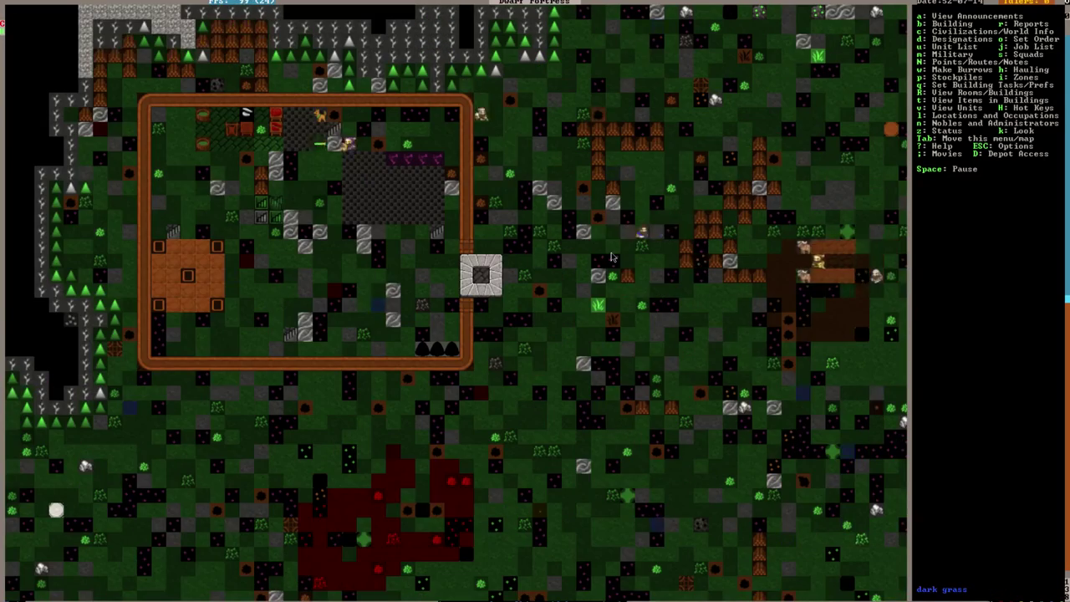
{"action": "key", "text": "shift+Right"}
{"action": "key", "text": "shift+Right"}
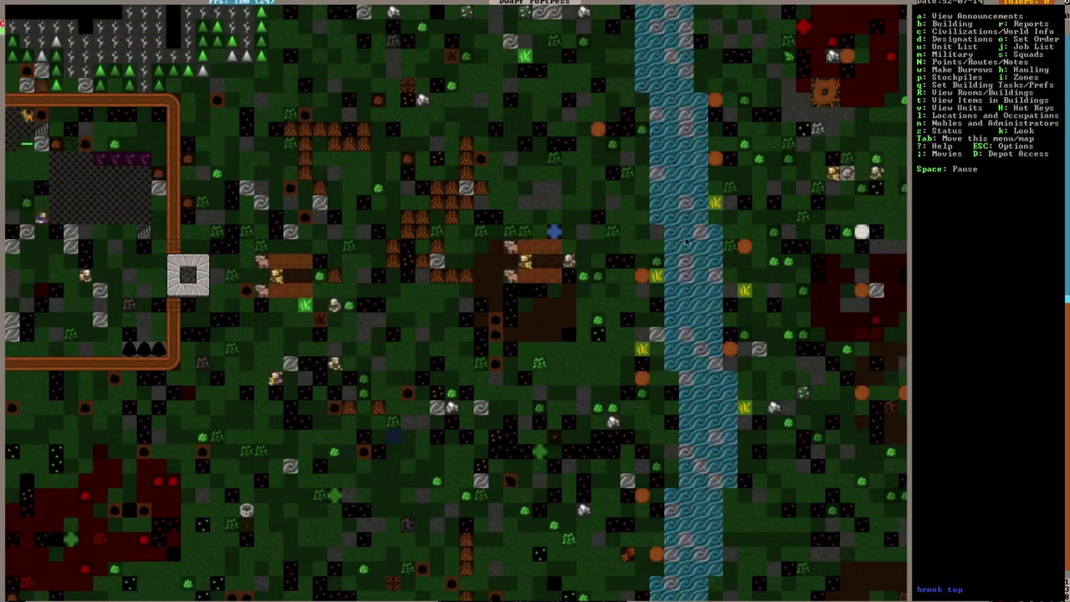
Start a floor construction, then cancel it and pause the game
{"action": "key", "text": "b"}
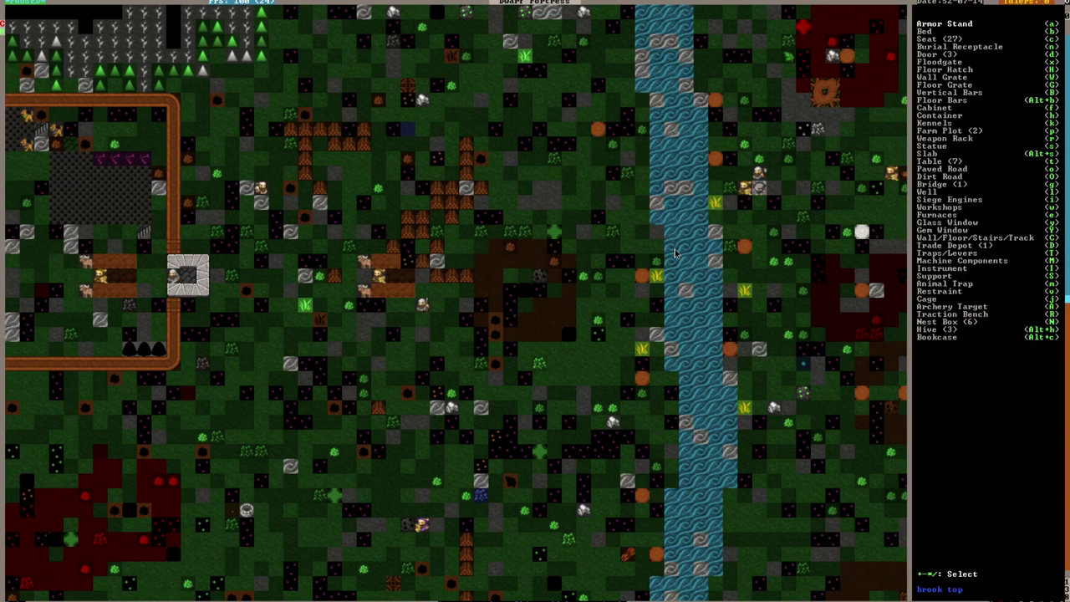
{"action": "key", "text": "shift+c"}
{"action": "key", "text": "f"}
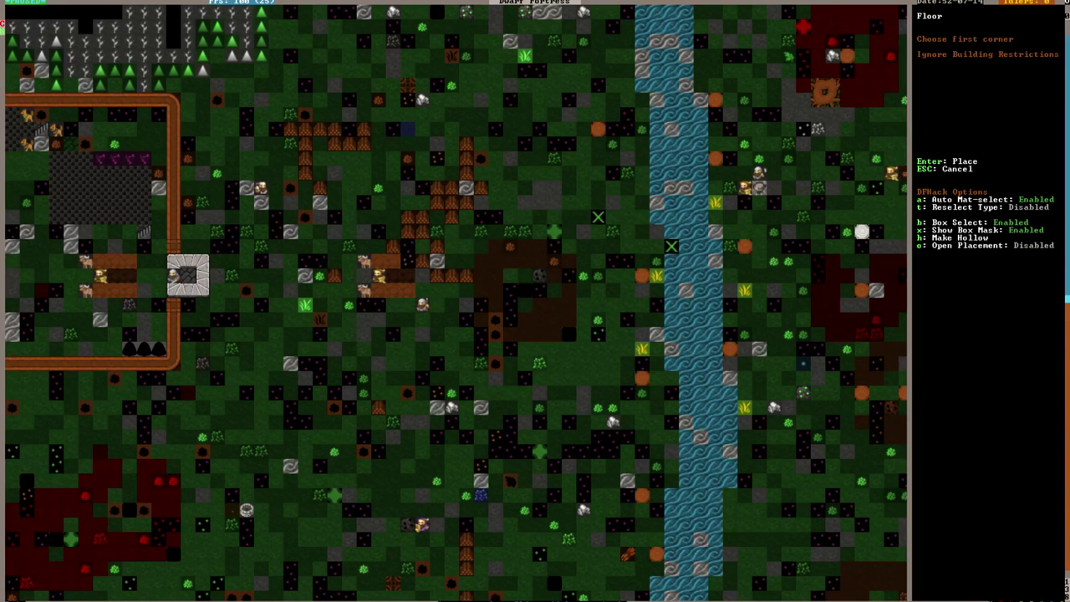
{"action": "key", "text": "Escape"}
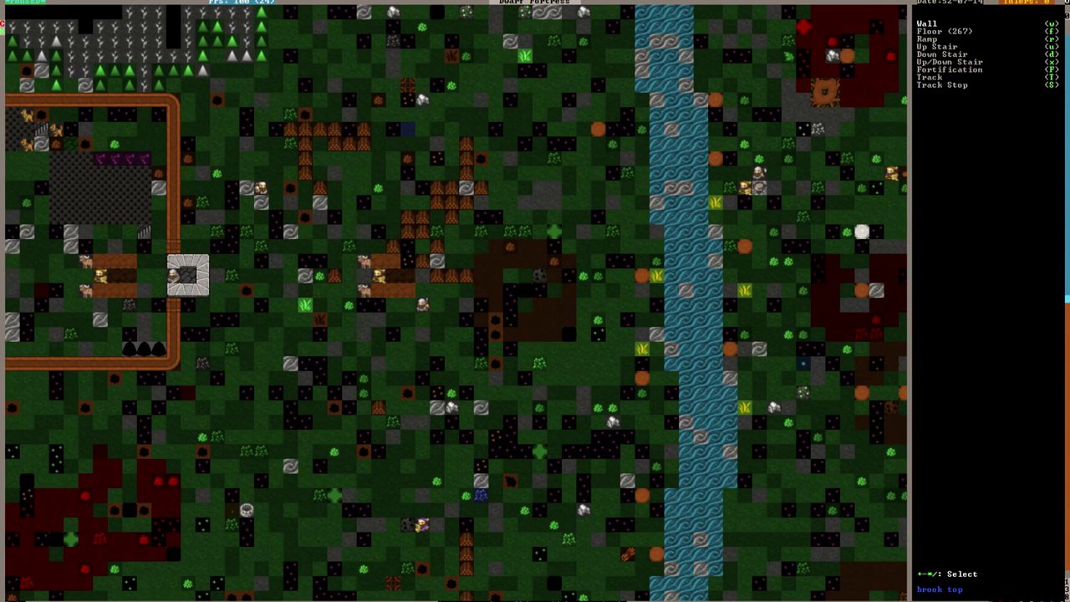
{"action": "key", "text": "Escape"}
{"action": "key", "text": "Escape"}
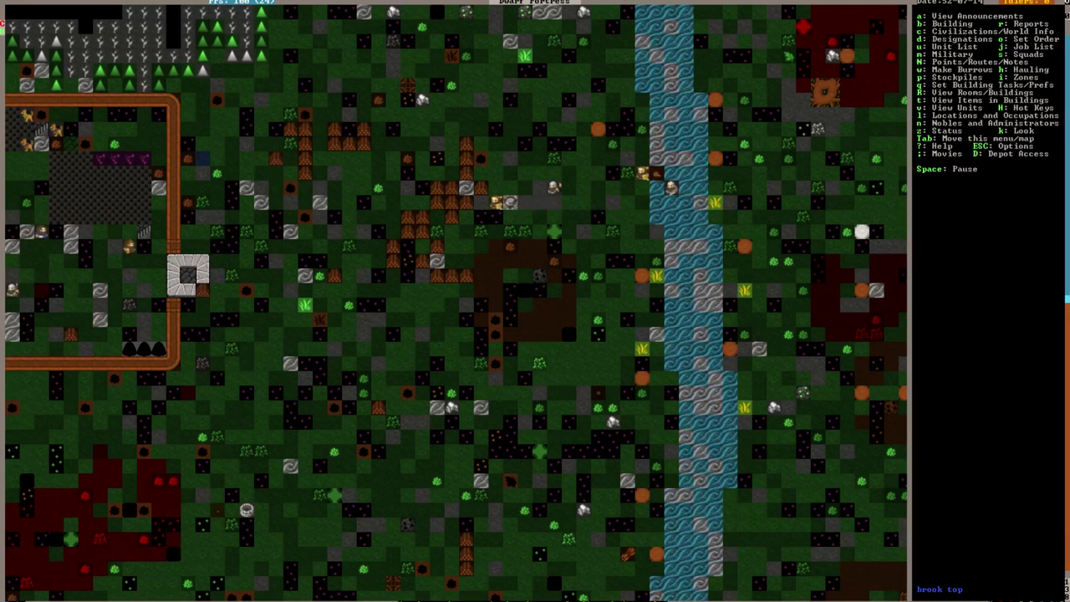
{"action": "key", "text": "space"}
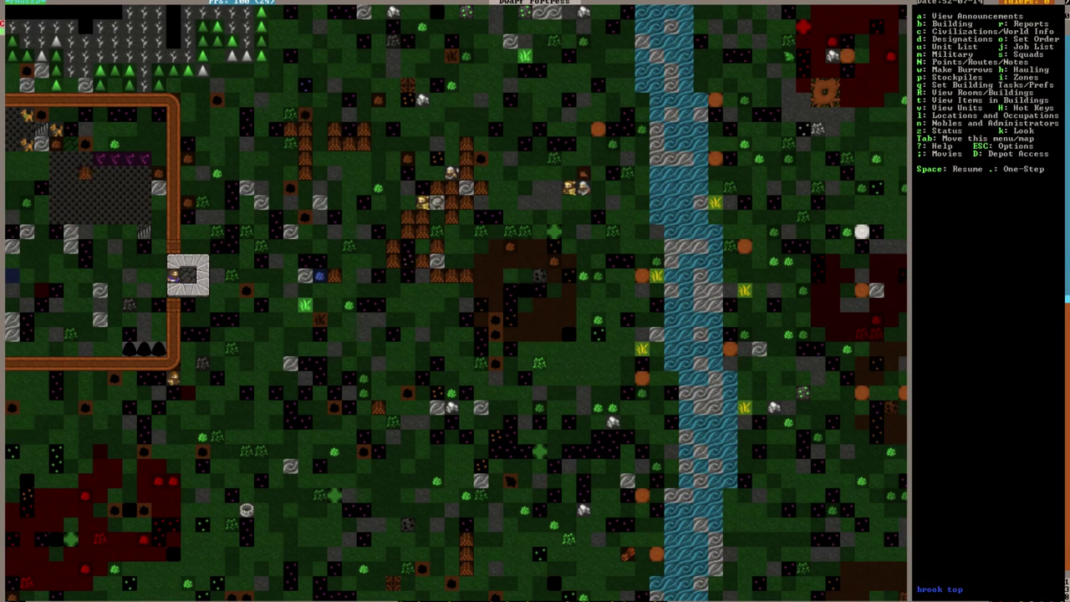
Order a six-tile dolomite floor spanning the brook
{"action": "key", "text": "b"}
{"action": "key", "text": "C"}
{"action": "key", "text": "f"}
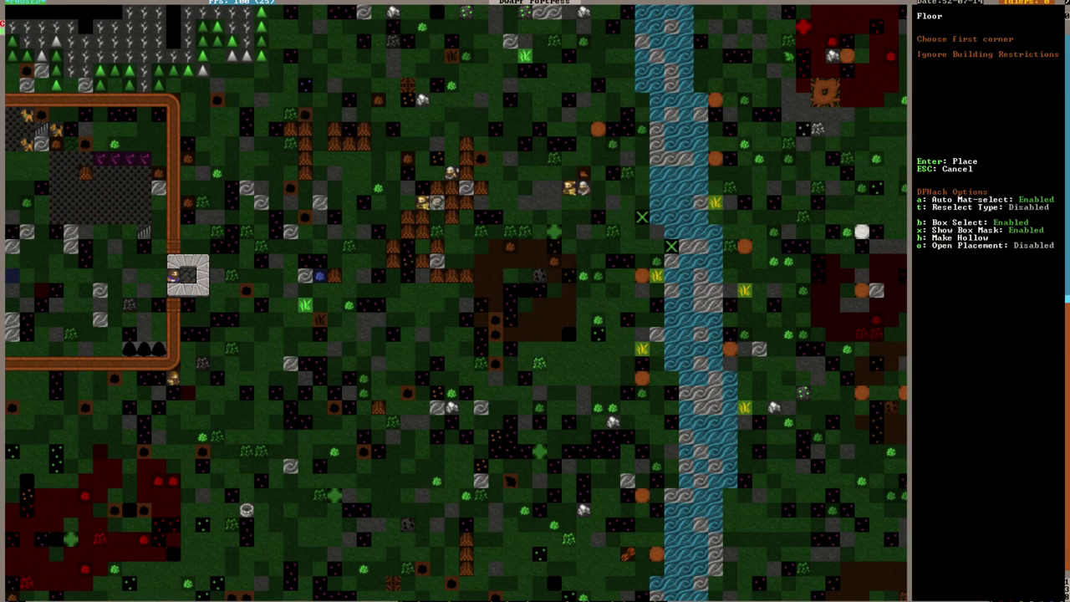
{"action": "key", "text": "Return"}
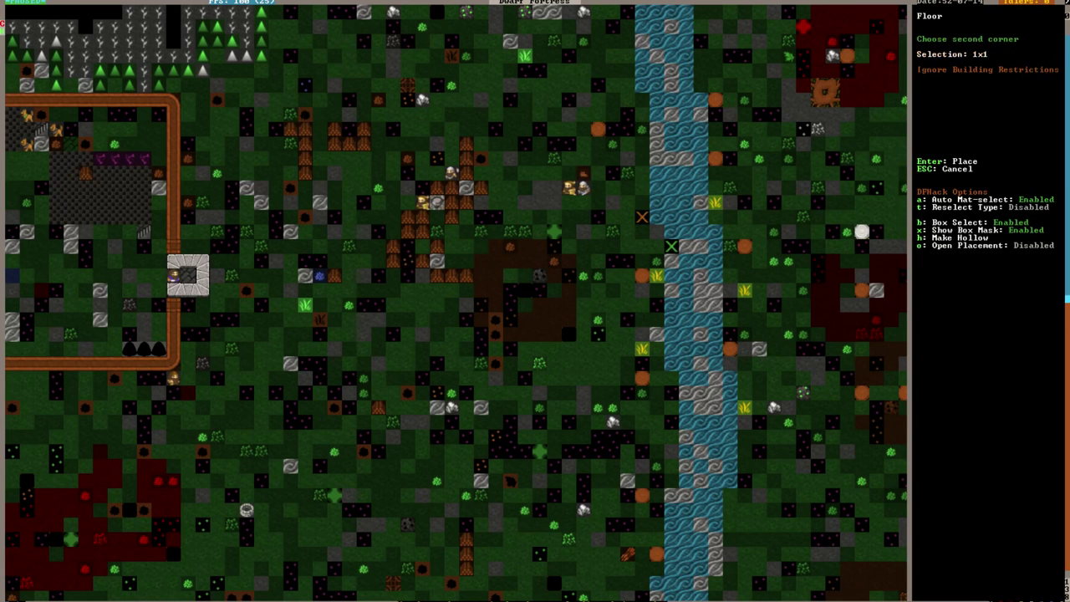
{"action": "key", "text": "Up"}
{"action": "key", "text": "Up"}
{"action": "key", "text": "Right"}
{"action": "key", "text": "Right"}
{"action": "key", "text": "Up"}
{"action": "key", "text": "Up"}
{"action": "key", "text": "Right"}
{"action": "key", "text": "Return"}
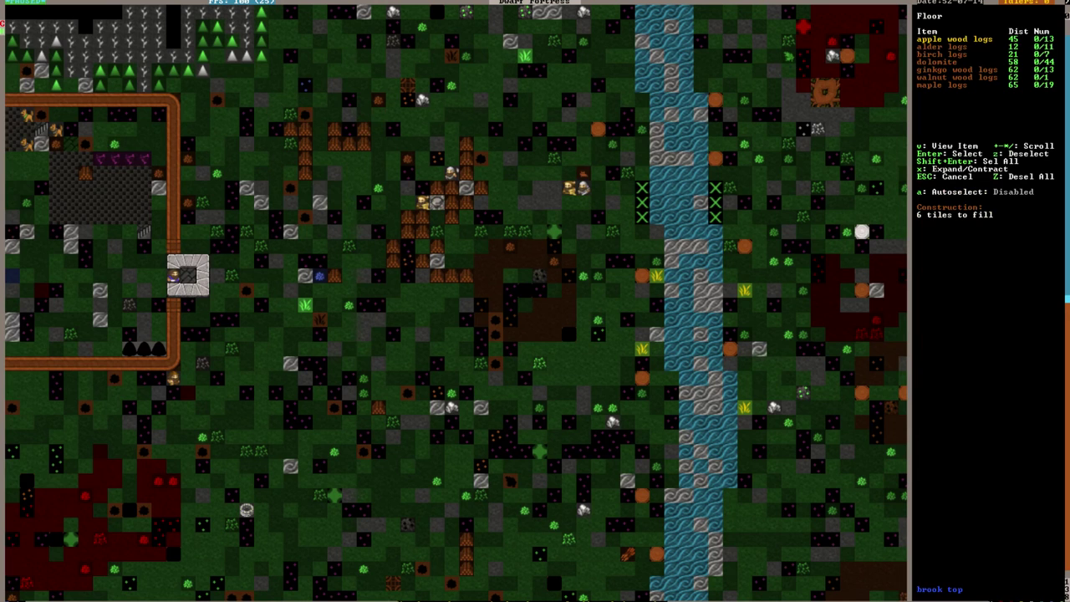
{"action": "key", "text": "Down"}
{"action": "key", "text": "Down"}
{"action": "key", "text": "Down"}
{"action": "key", "text": "Return"}
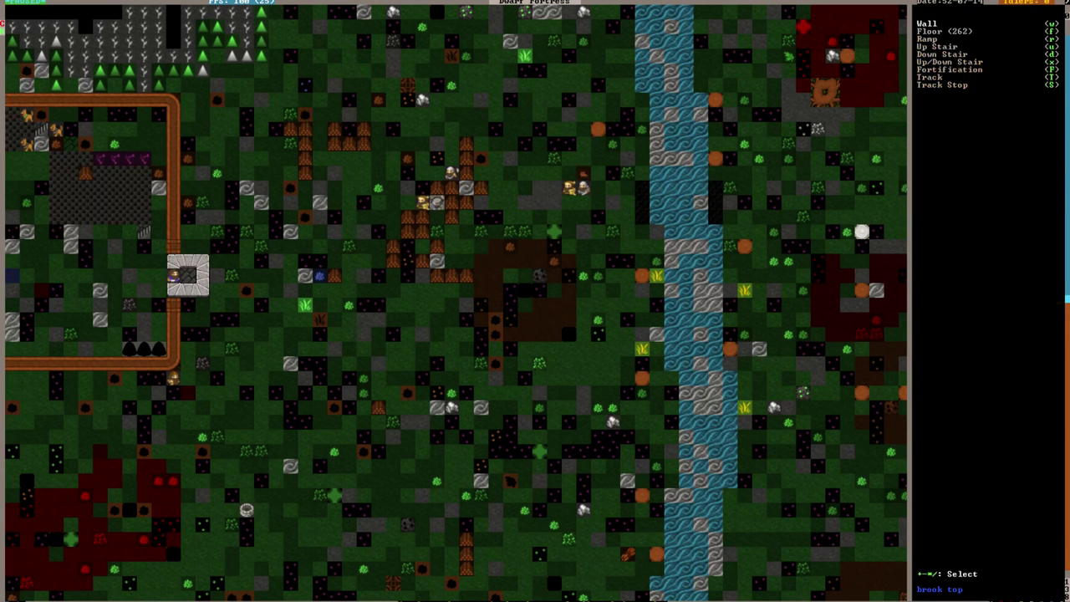
{"action": "key", "text": "Escape"}
{"action": "key", "text": "Escape"}
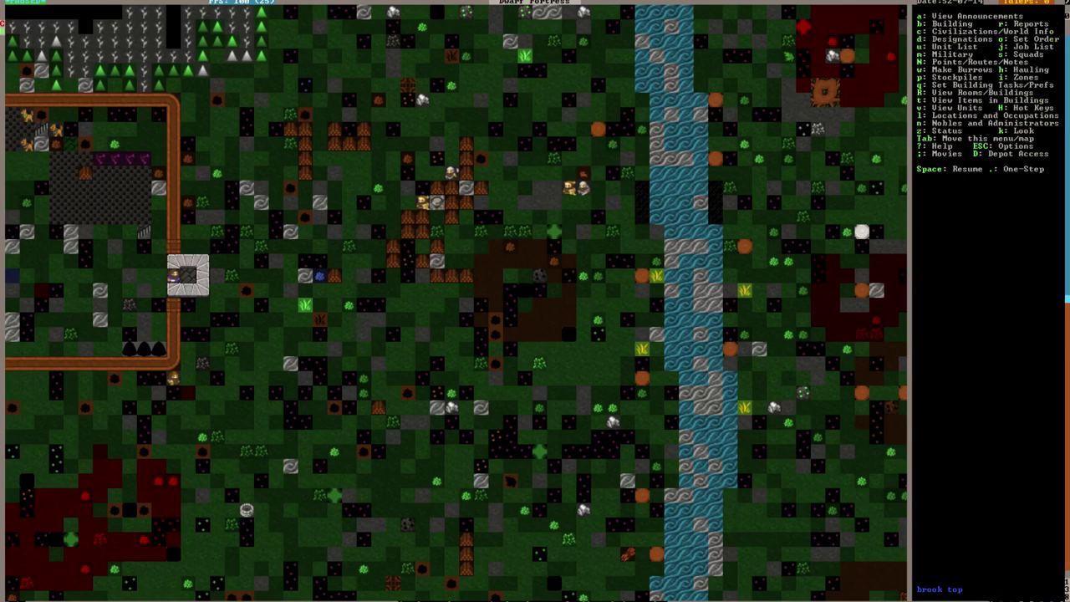
{"action": "key", "text": "Escape"}
{"action": "key", "text": "Escape"}
Check the brook bed one level down, then return to the surface
{"action": "key", "text": "shift+period"}
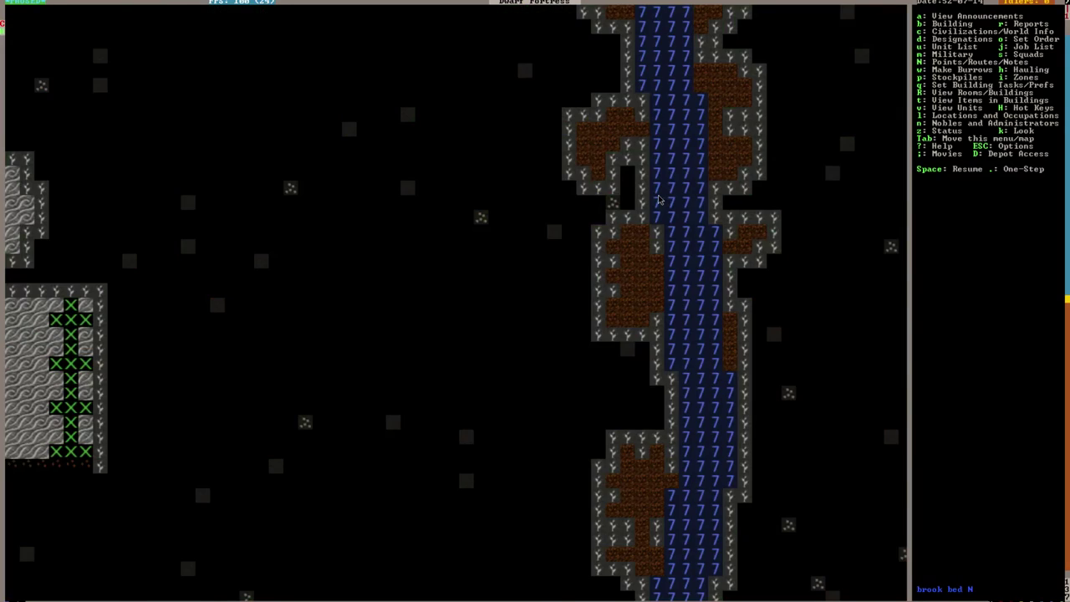
{"action": "key", "text": "shift+comma"}
{"action": "key", "text": "Escape"}
{"action": "key", "text": "Escape"}
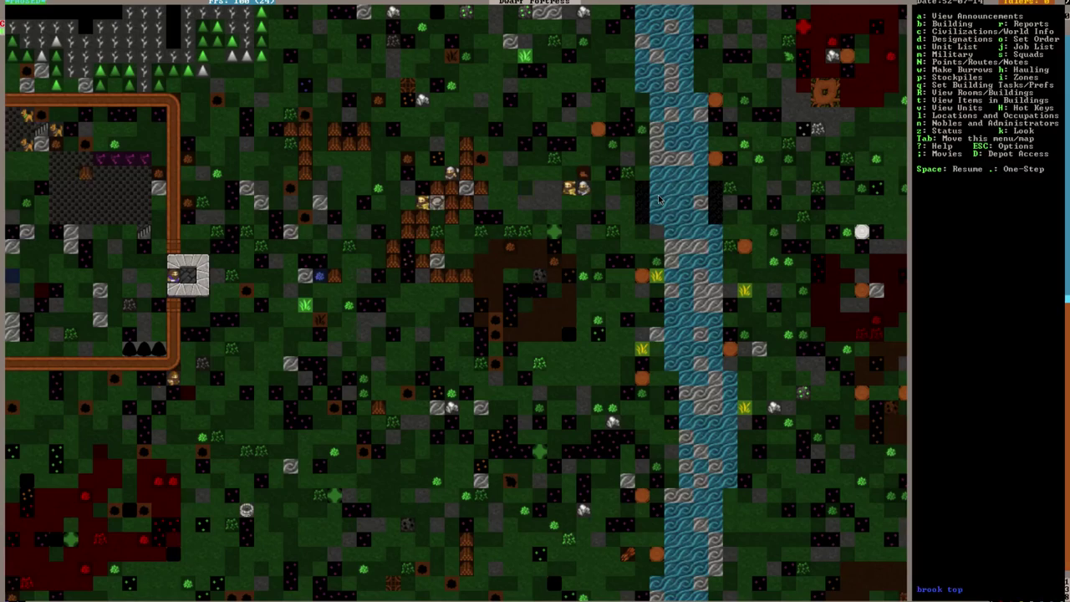
Resume play and begin the liaison meeting past the greeting
{"action": "key", "text": "space"}
{"action": "key", "text": "shift+Left"}
{"action": "key", "text": "shift+Left"}
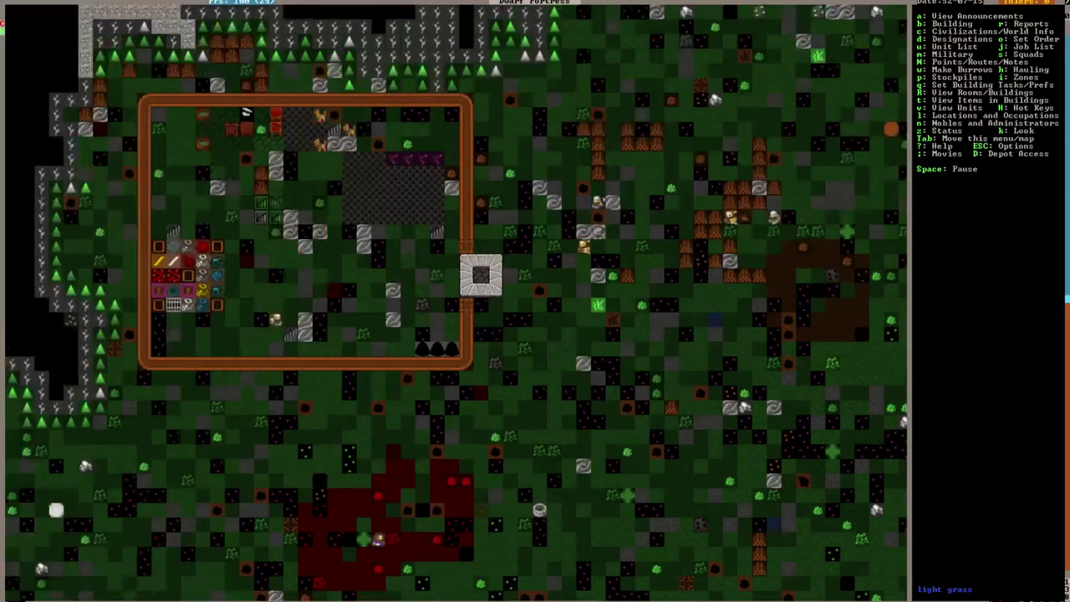
{"action": "scroll", "coordinate": [481, 276], "scroll_direction": "down", "scroll_amount": 1}
{"action": "key", "text": "shift+Down"}
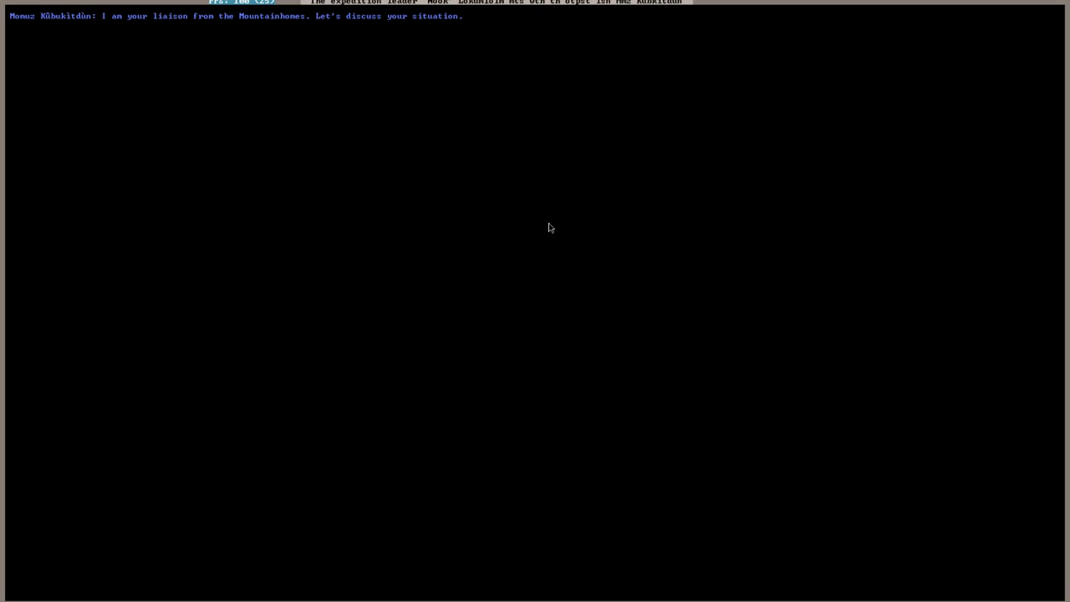
{"action": "key", "text": "Return"}
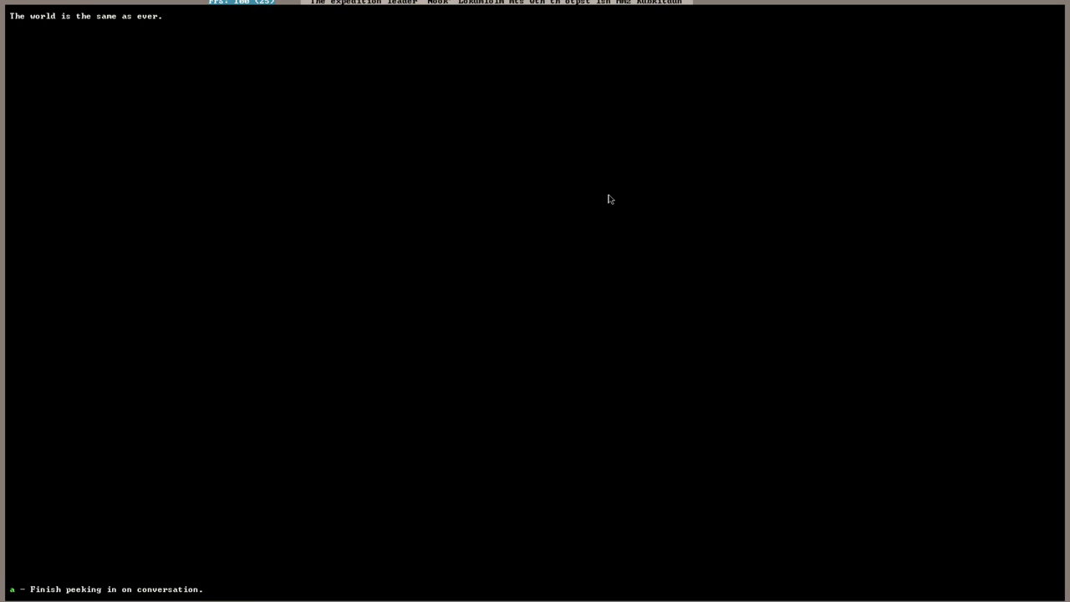
Browse the leather goods in the import requests list, then finish requests
{"action": "key", "text": "a"}
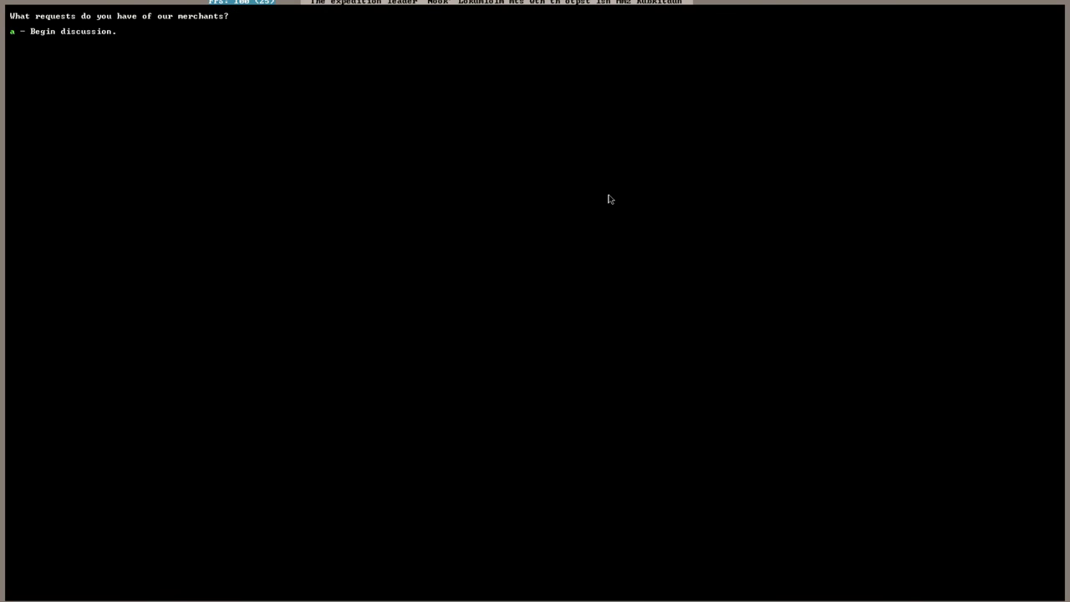
{"action": "key", "text": "a"}
{"action": "key", "text": "Down"}
{"action": "key", "text": "Down"}
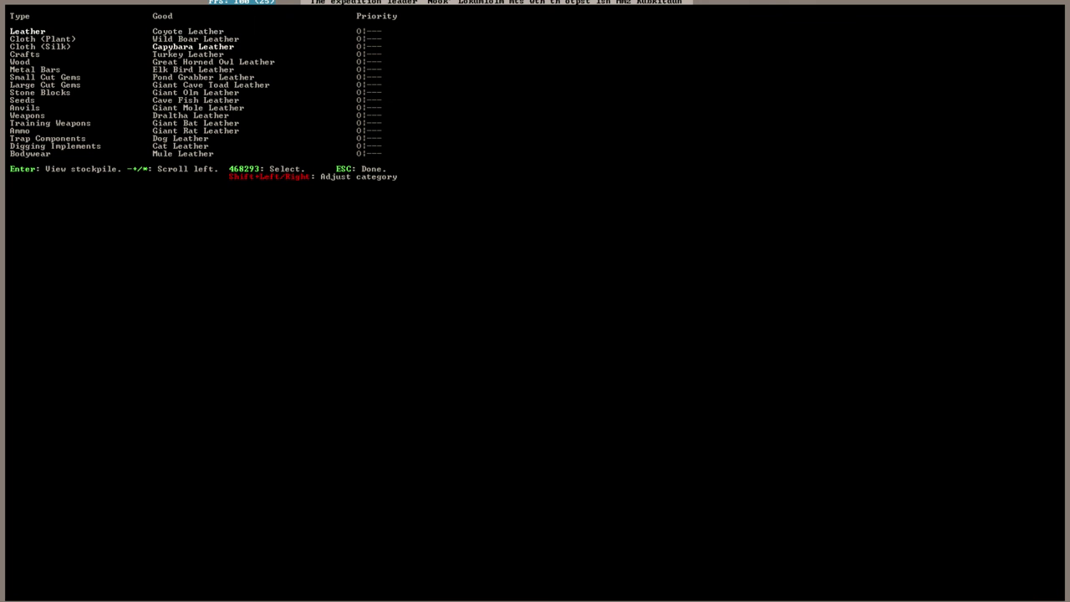
{"action": "key", "text": "Up"}
{"action": "key", "text": "Down"}
{"action": "key", "text": "Down"}
{"action": "key", "text": "Down"}
{"action": "key", "text": "Down"}
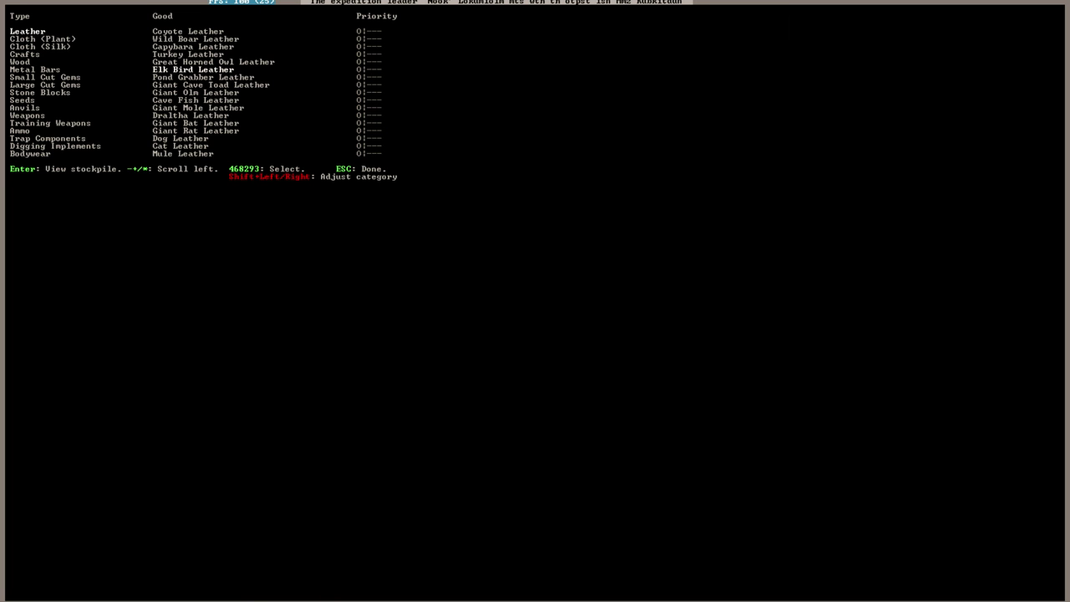
{"action": "key", "text": "Up"}
{"action": "key", "text": "Up"}
{"action": "key", "text": "Up"}
{"action": "key", "text": "Page_Down"}
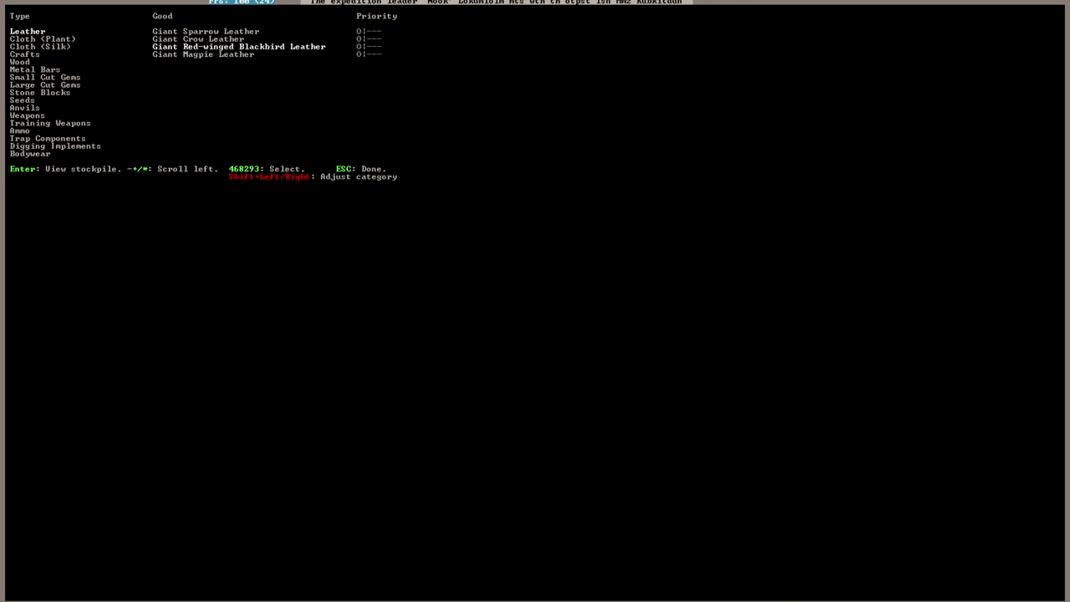
{"action": "key", "text": "Escape"}
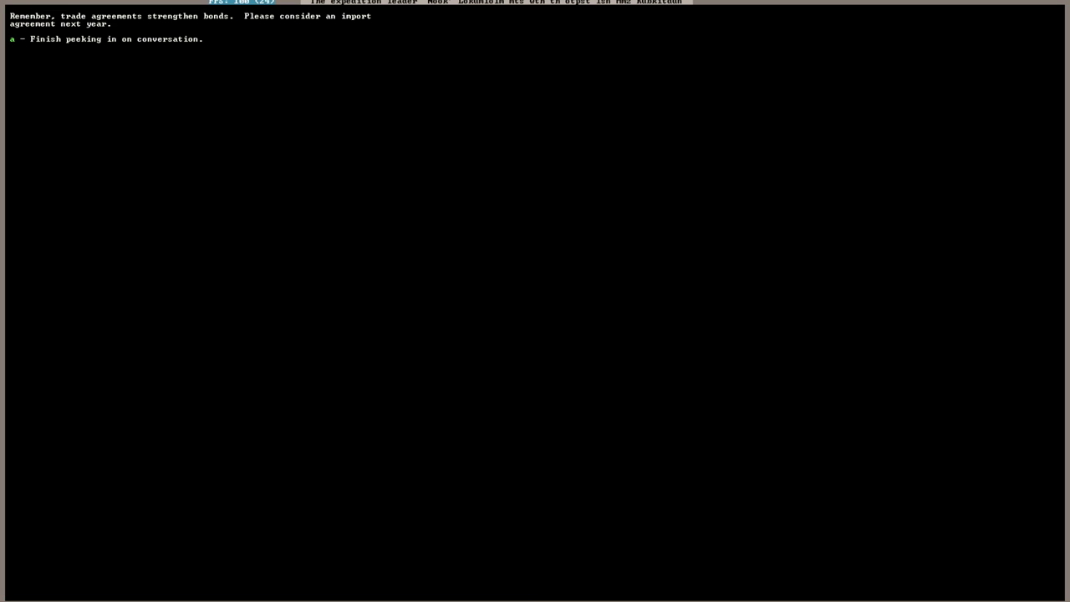
Review the export agreement and end the trade meeting
{"action": "key", "text": "a"}
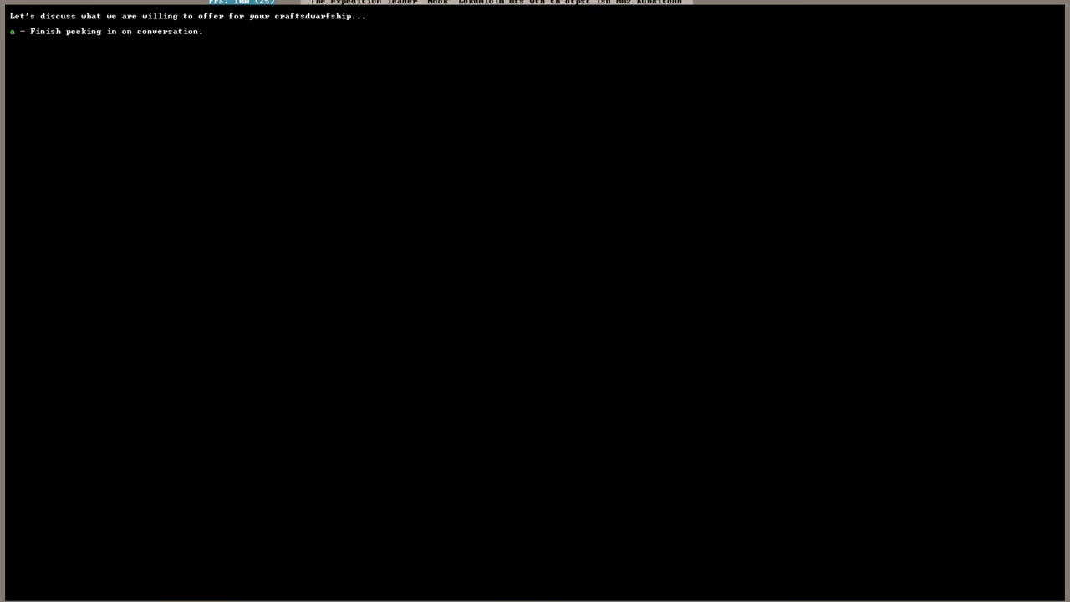
{"action": "key", "text": "a"}
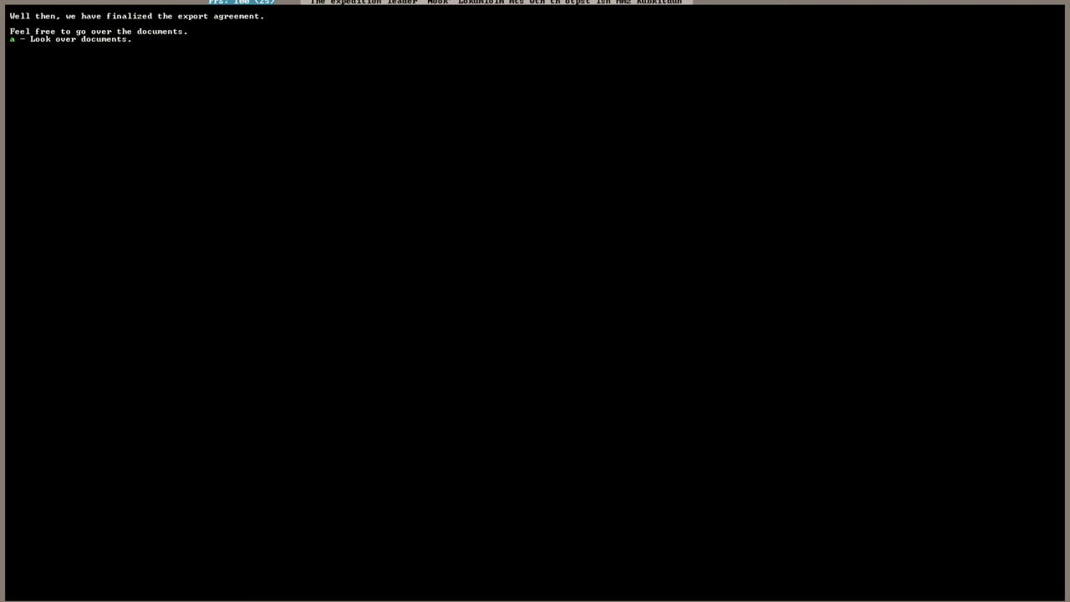
{"action": "key", "text": "a"}
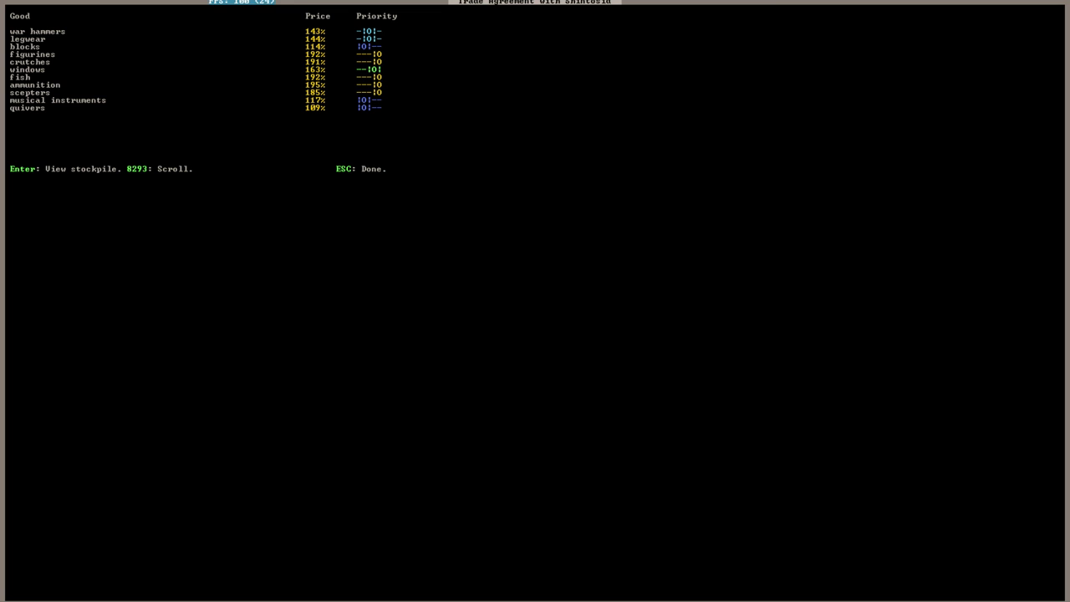
{"action": "key", "text": "Escape"}
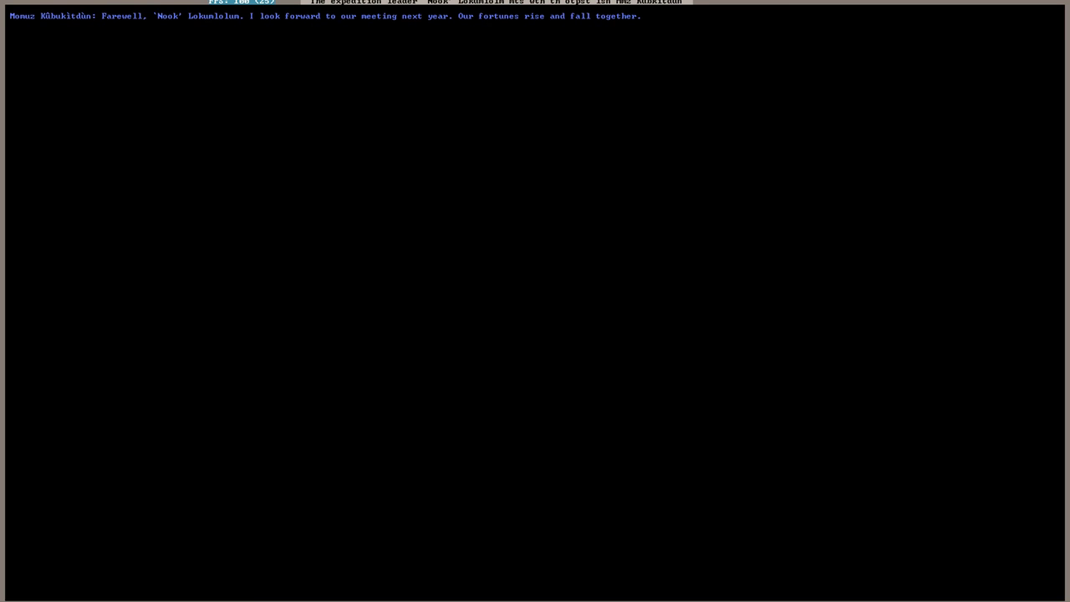
Dismiss the liaison's farewell and request a trader at the trade depot
{"action": "key", "text": "Return"}
{"action": "key", "text": "q"}
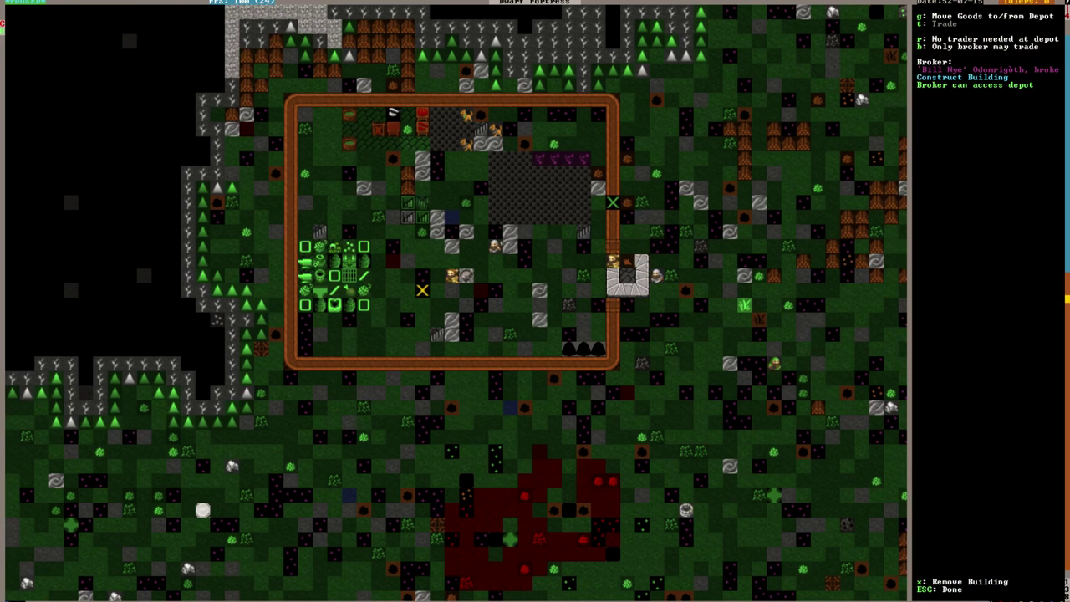
{"action": "key", "text": "Left"}
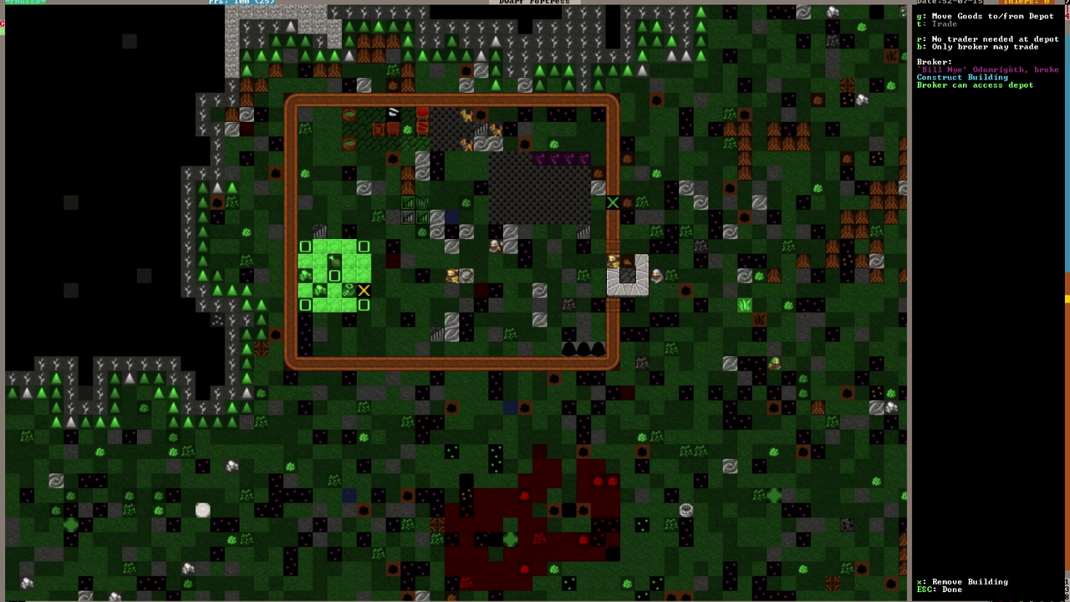
{"action": "key", "text": "r"}
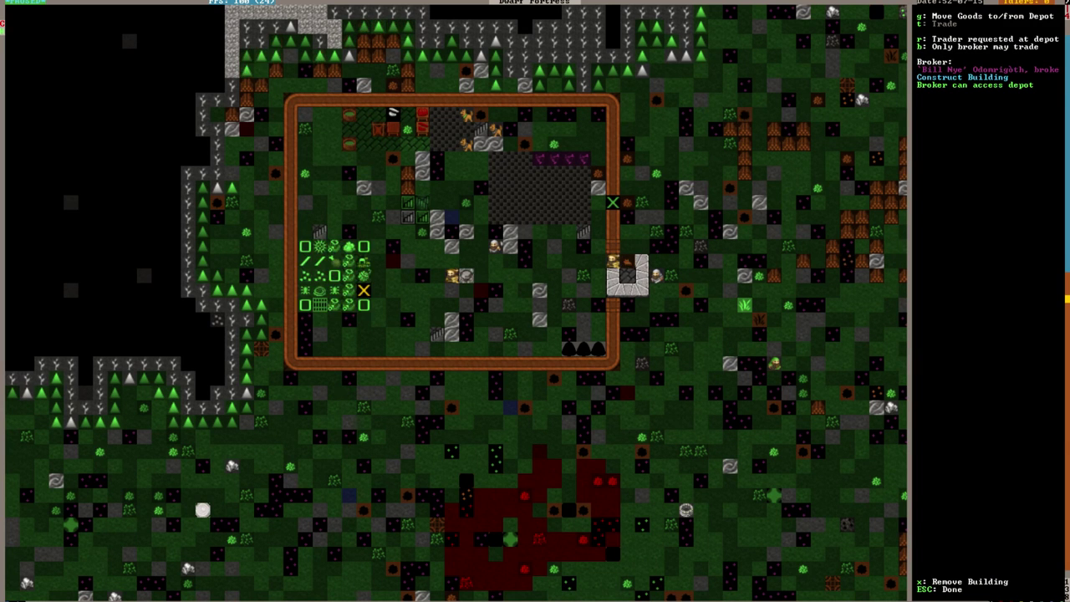
{"action": "key", "text": "Escape"}
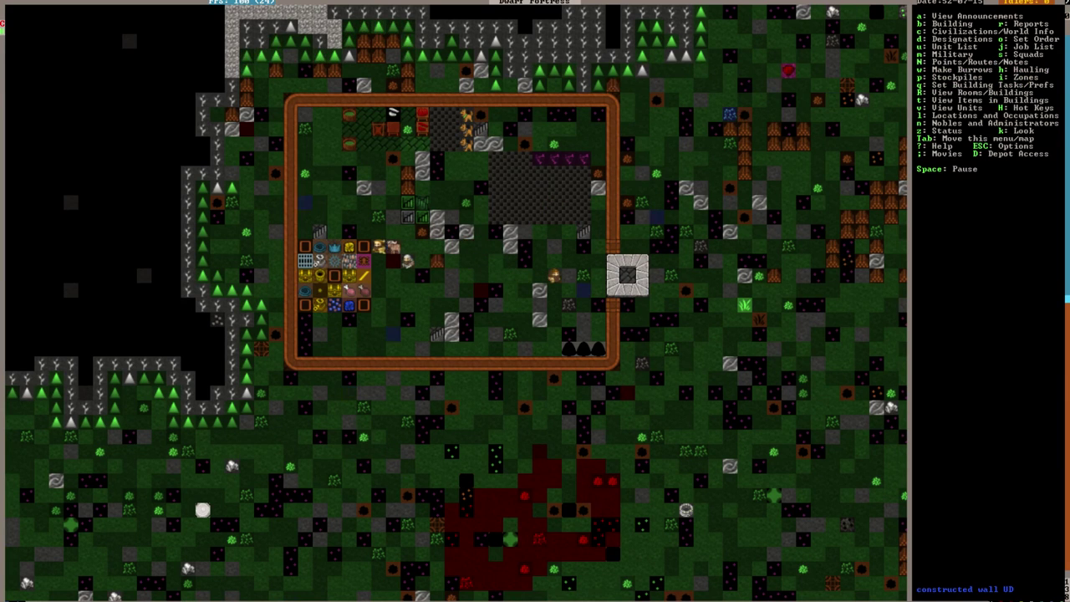
{"action": "key", "text": "q"}
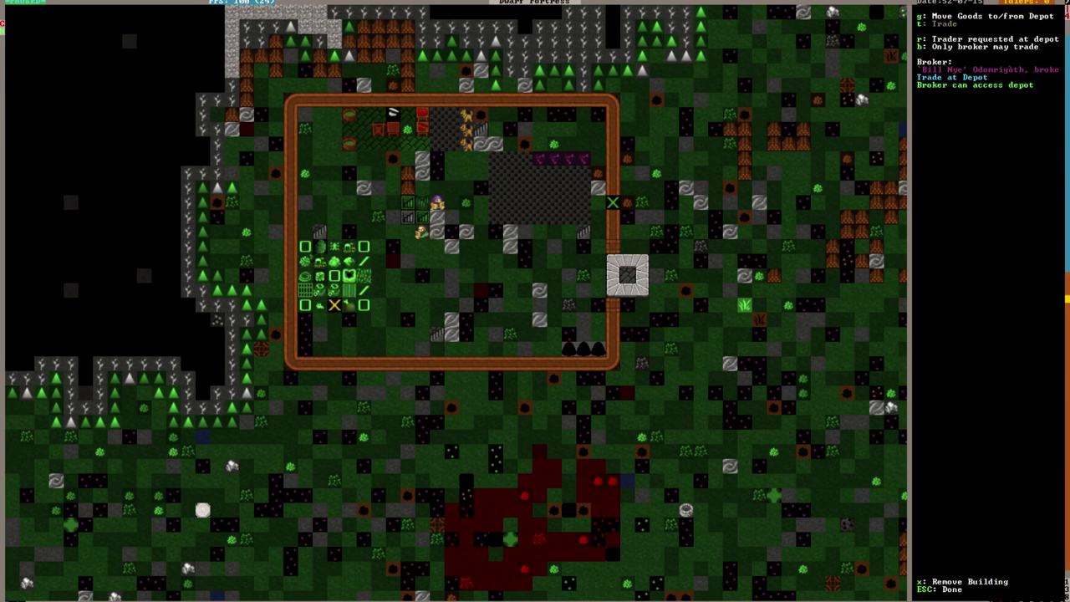
Browse the depot's movable goods through categories like Fish, Barrels and Quivers
{"action": "key", "text": "g"}
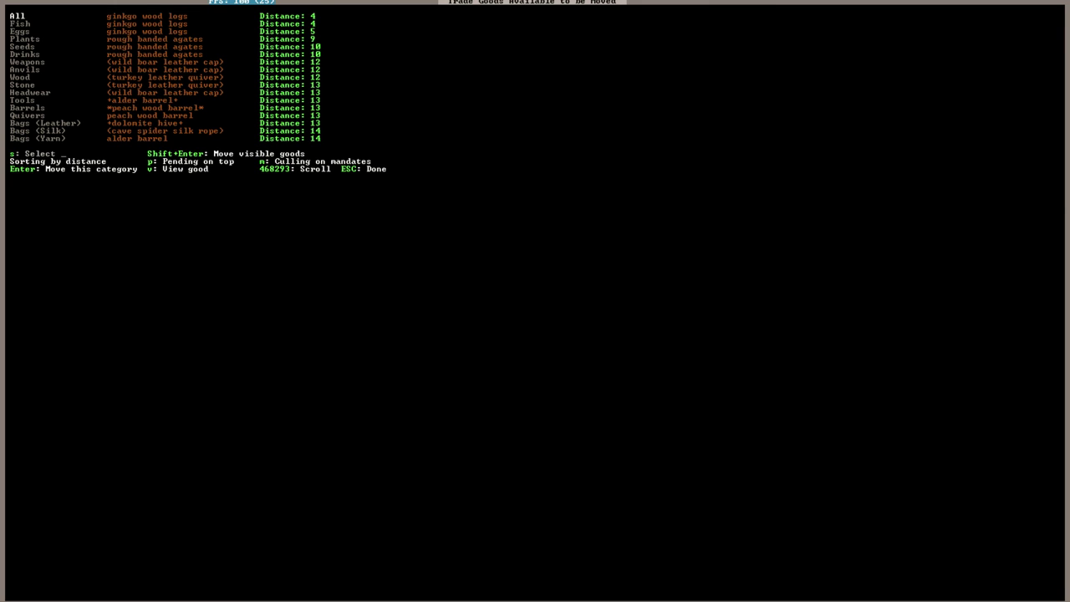
{"action": "key", "text": "Down"}
{"action": "key", "text": "Down"}
{"action": "key", "text": "Up"}
{"action": "key", "text": "Up"}
{"action": "key", "text": "Right"}
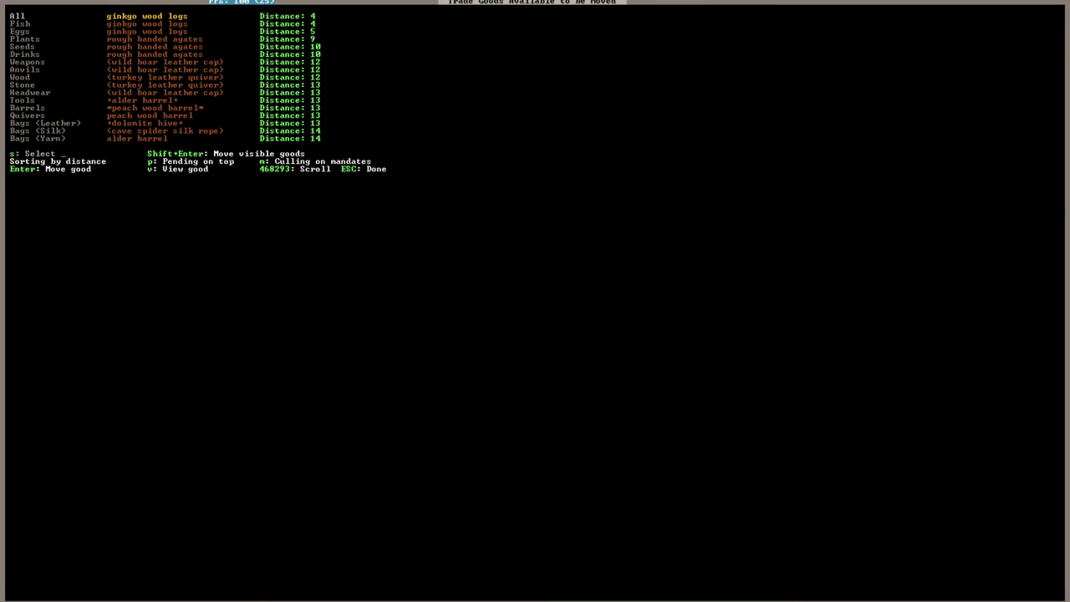
{"action": "key", "text": "Down"}
{"action": "key", "text": "Down"}
{"action": "key", "text": "Down"}
{"action": "key", "text": "Down"}
{"action": "key", "text": "Down"}
{"action": "key", "text": "Down"}
{"action": "key", "text": "Down"}
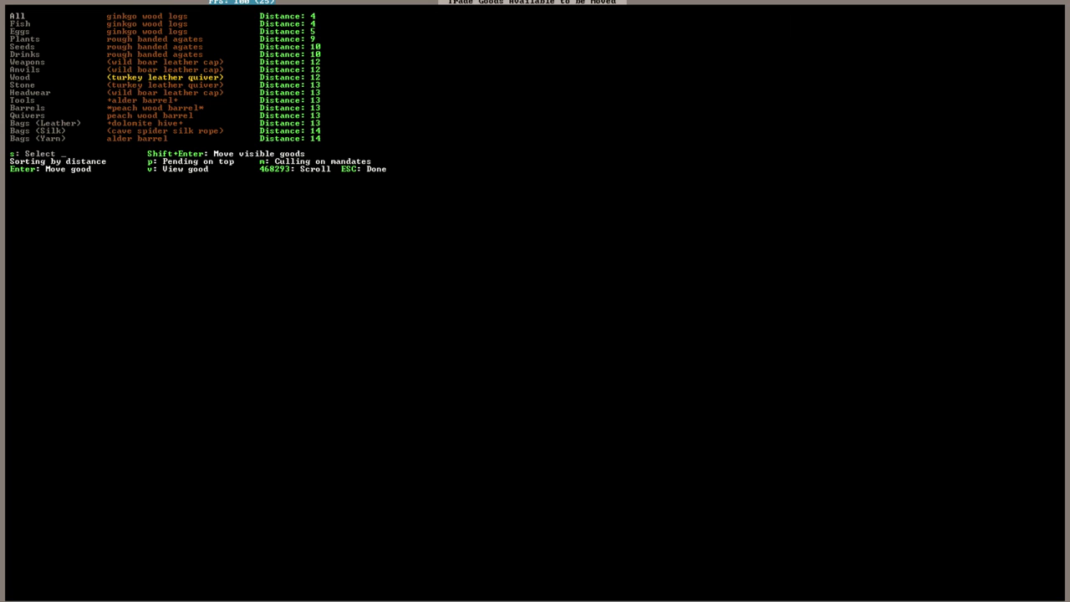
{"action": "key", "text": "Down"}
{"action": "key", "text": "Down"}
{"action": "key", "text": "Down"}
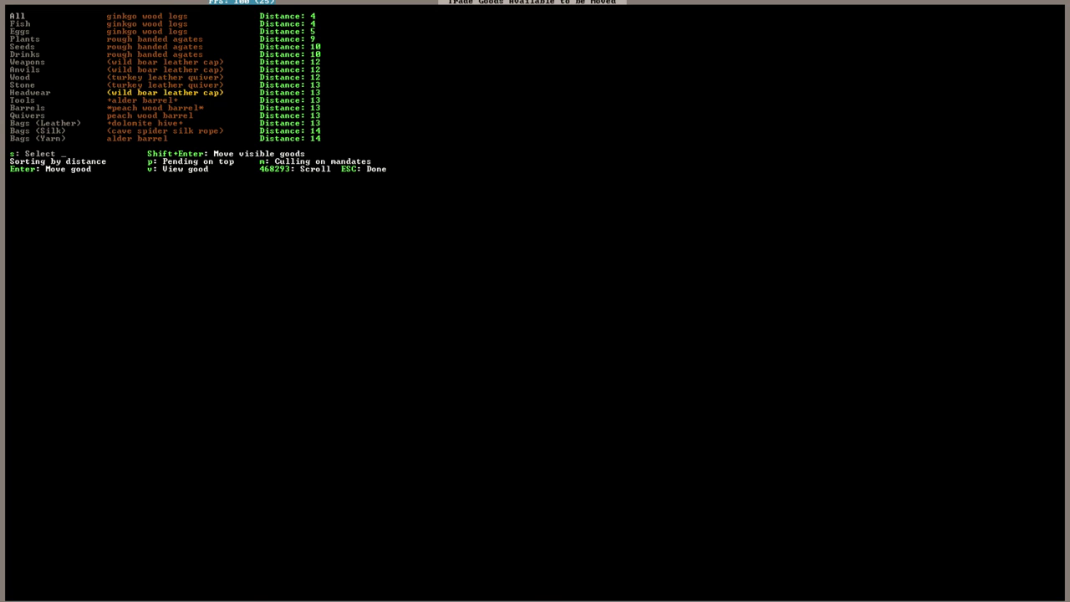
{"action": "key", "text": "Down"}
{"action": "key", "text": "Down"}
{"action": "key", "text": "Left"}
{"action": "key", "text": "Down"}
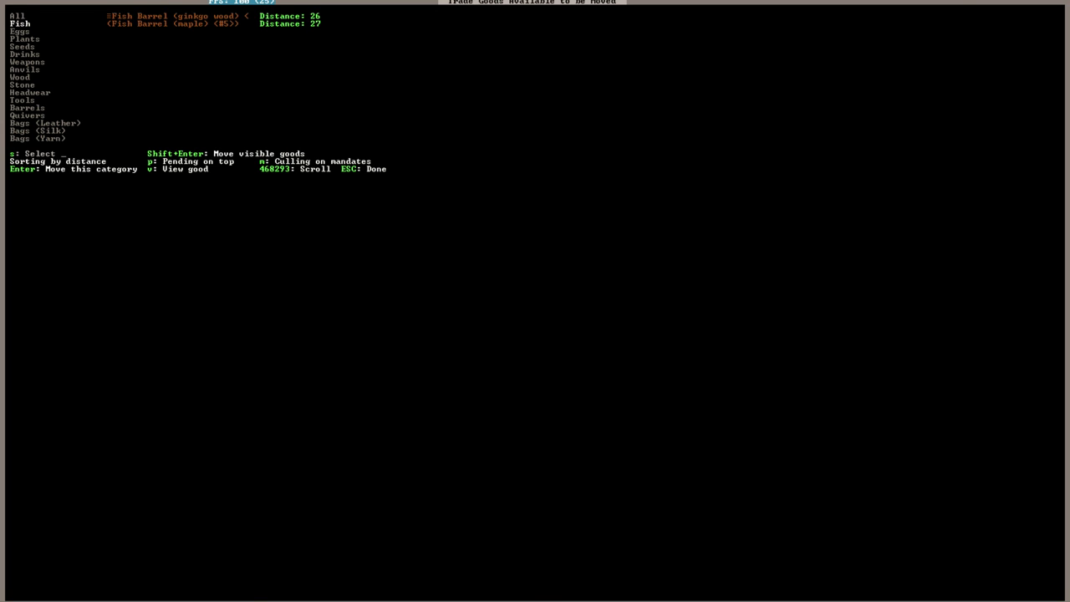
{"action": "key", "text": "Down"}
{"action": "key", "text": "Down"}
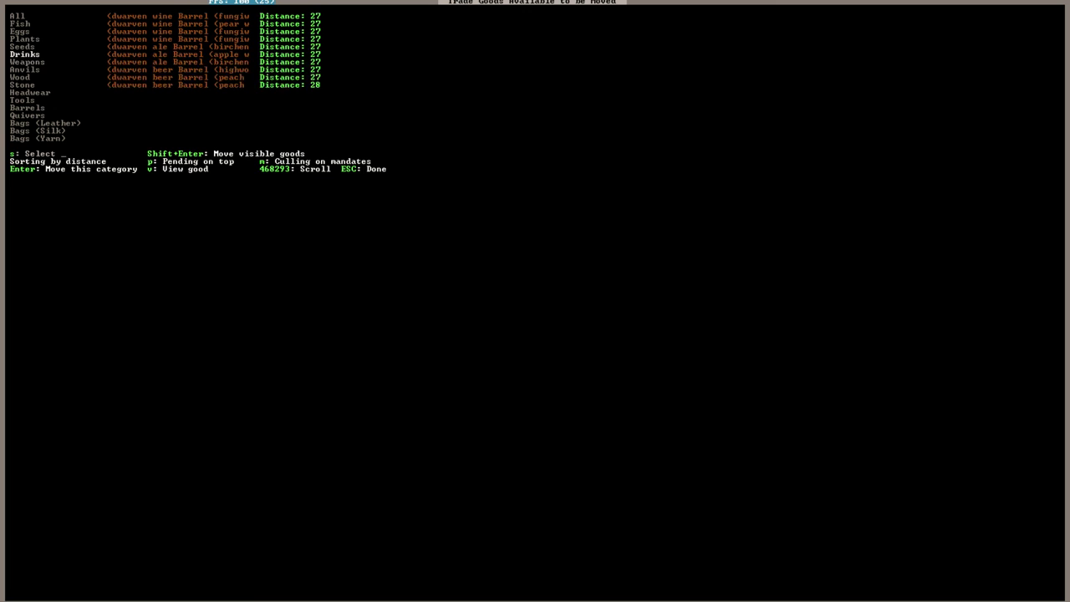
{"action": "key", "text": "Down"}
{"action": "key", "text": "Down"}
{"action": "key", "text": "Down"}
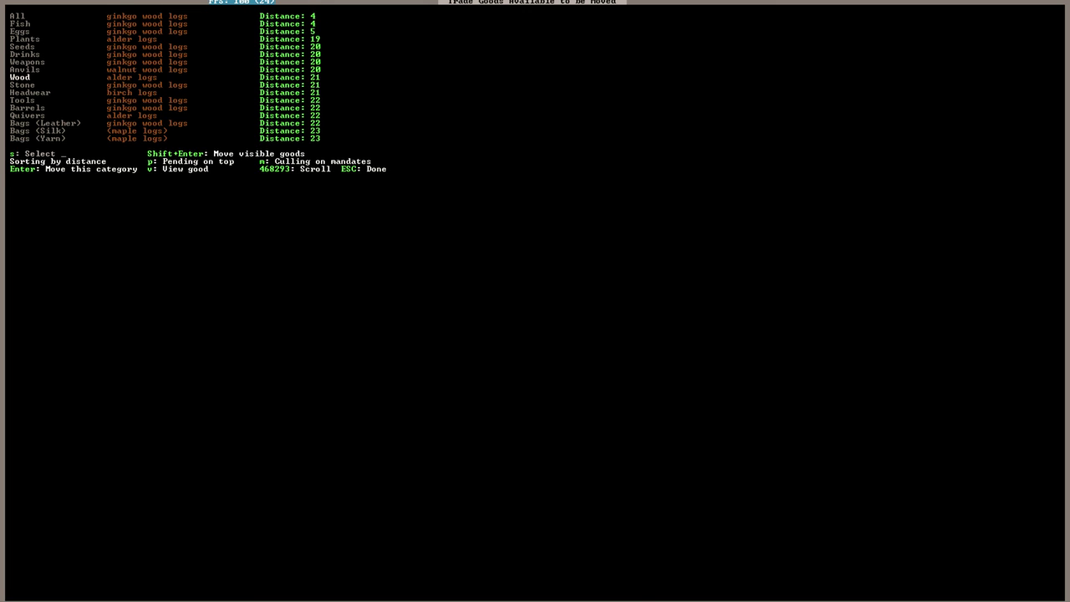
{"action": "key", "text": "Down"}
{"action": "key", "text": "Down"}
{"action": "key", "text": "Down"}
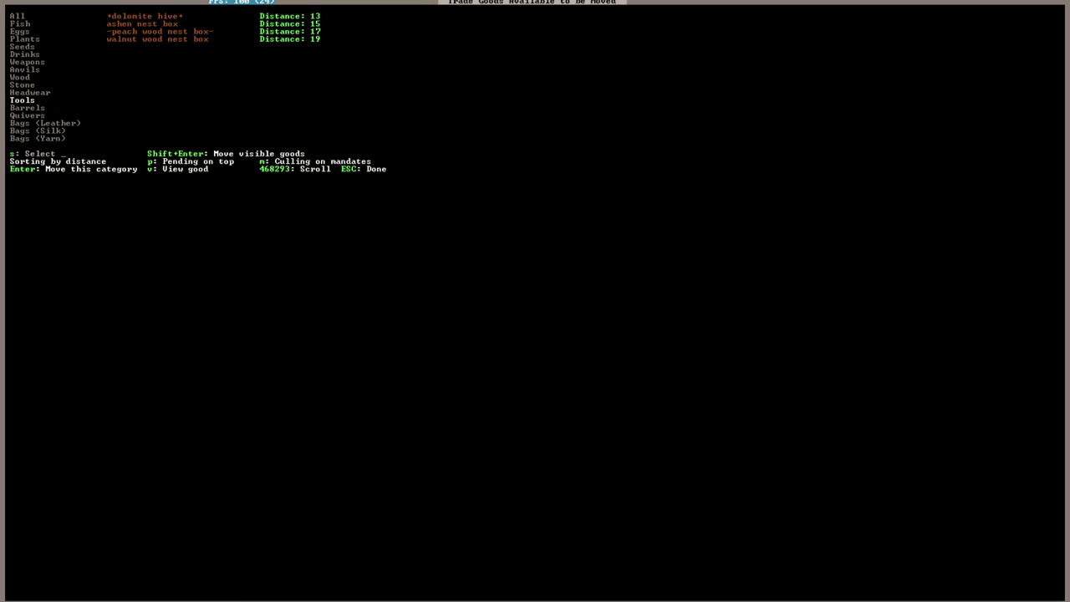
{"action": "key", "text": "Down"}
{"action": "key", "text": "Down"}
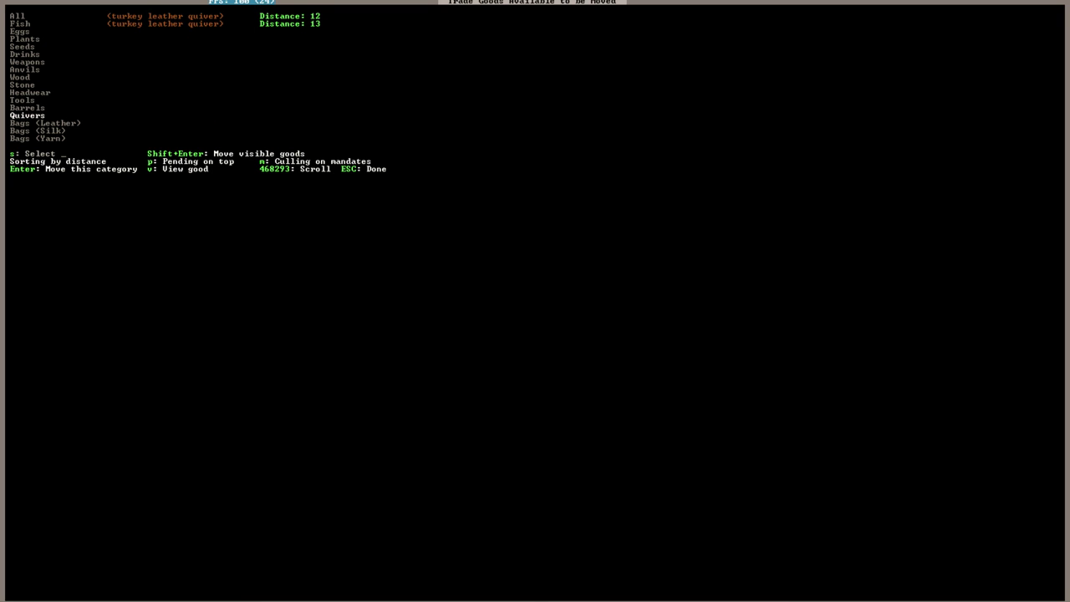
{"action": "key", "text": "Down"}
{"action": "key", "text": "Down"}
{"action": "key", "text": "Down"}
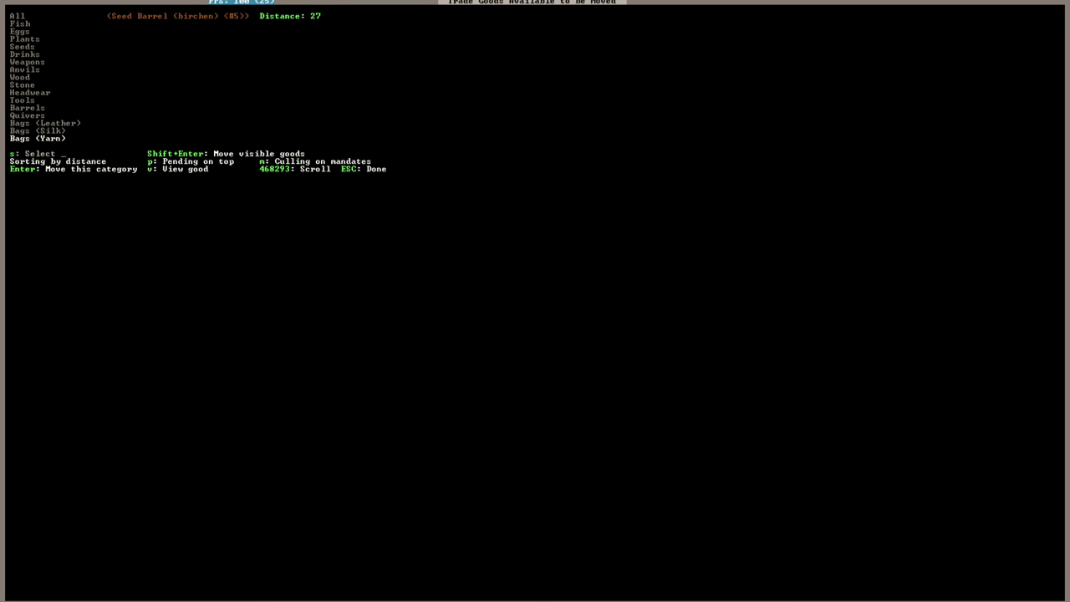
{"action": "key", "text": "Down"}
{"action": "key", "text": "Up"}
{"action": "key", "text": "Up"}
{"action": "key", "text": "Up"}
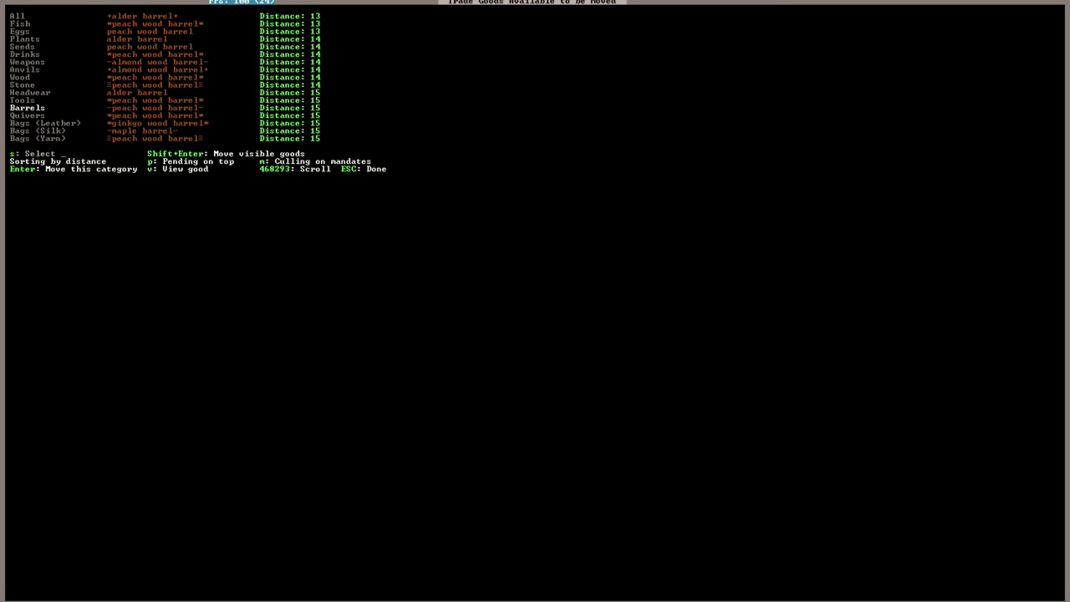
{"action": "key", "text": "Up"}
{"action": "key", "text": "Up"}
{"action": "key", "text": "Up"}
{"action": "key", "text": "Up"}
{"action": "key", "text": "Up"}
{"action": "key", "text": "Up"}
{"action": "key", "text": "Up"}
{"action": "key", "text": "Up"}
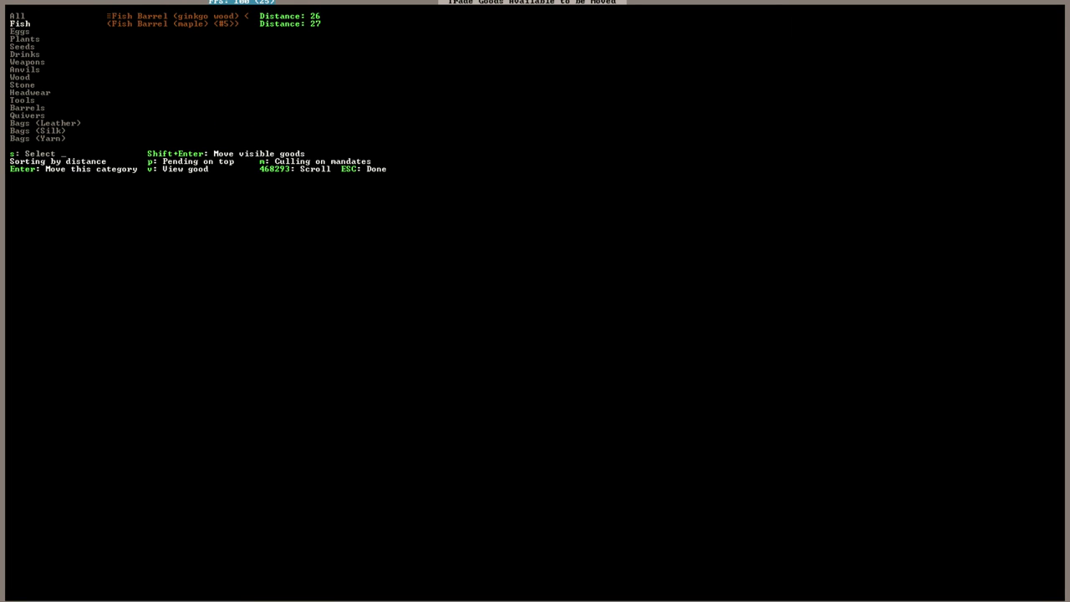
{"action": "key", "text": "Up"}
{"action": "key", "text": "Up"}
{"action": "key", "text": "Up"}
Filter goods by FOOD and mark the prepared food barrels for the depot
{"action": "key", "text": "Page_Down"}
{"action": "key", "text": "Page_Down"}
{"action": "key", "text": "Up"}
{"action": "key", "text": "Up"}
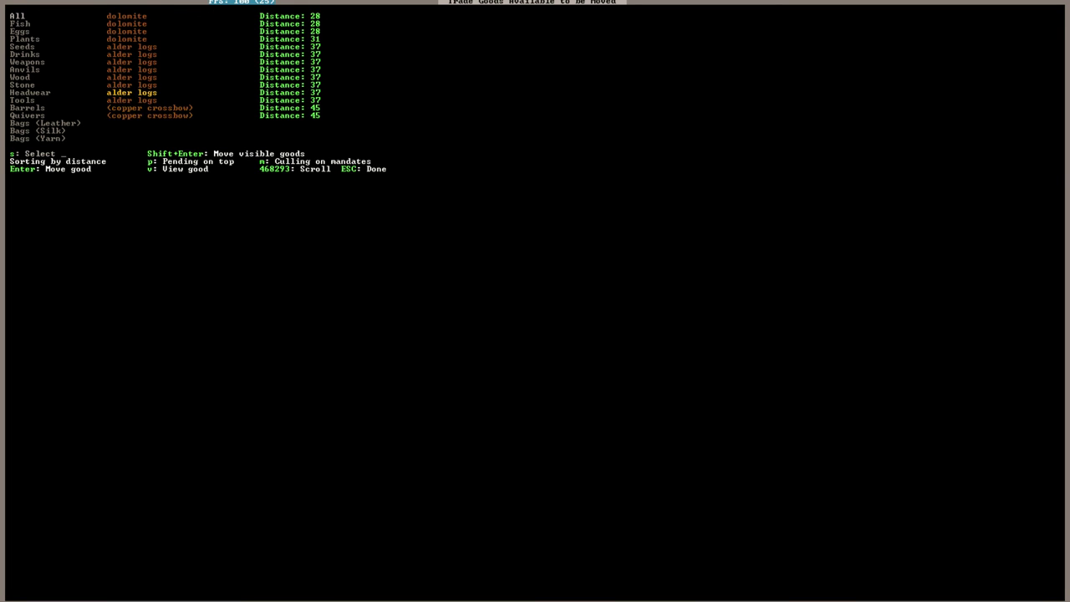
{"action": "type", "text": "sBI"}
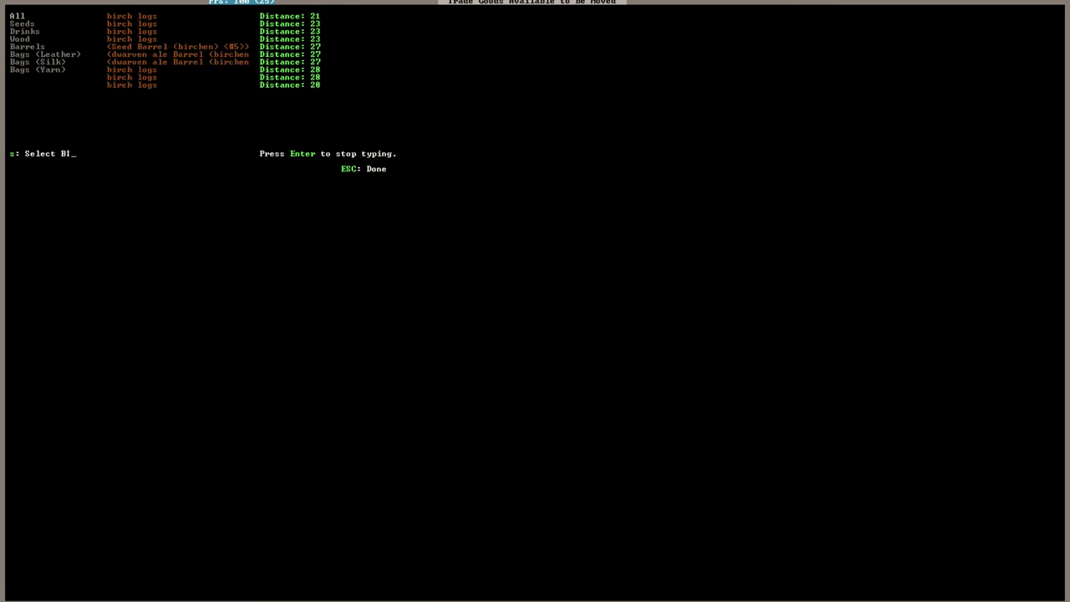
{"action": "type", "text": "S"}
{"action": "key", "text": "BackSpace"}
{"action": "key", "text": "BackSpace"}
{"action": "key", "text": "BackSpace"}
{"action": "key", "text": "BackSpace"}
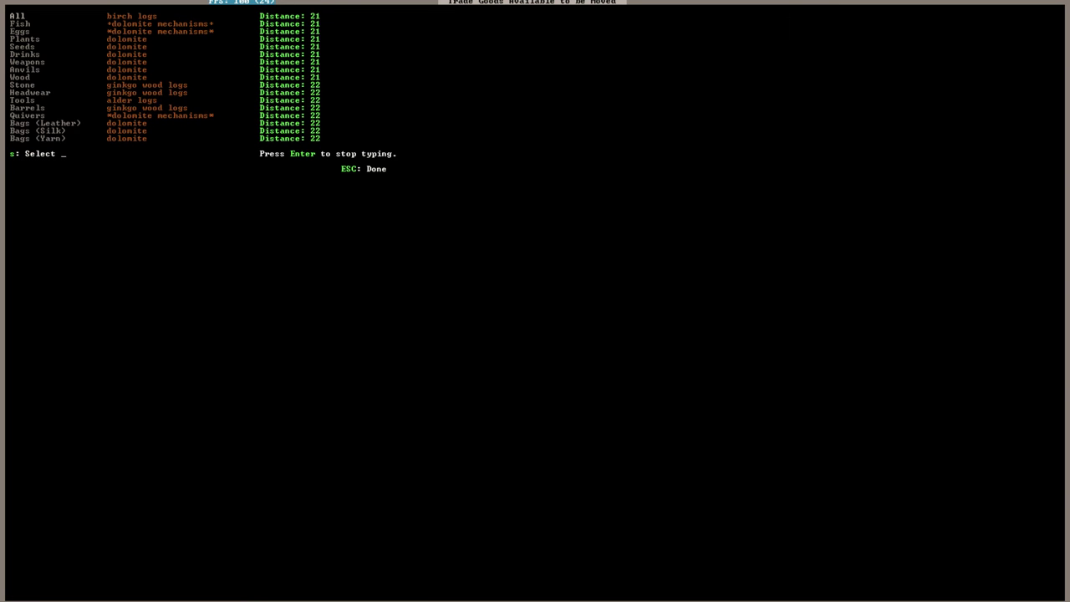
{"action": "type", "text": "FOOD"}
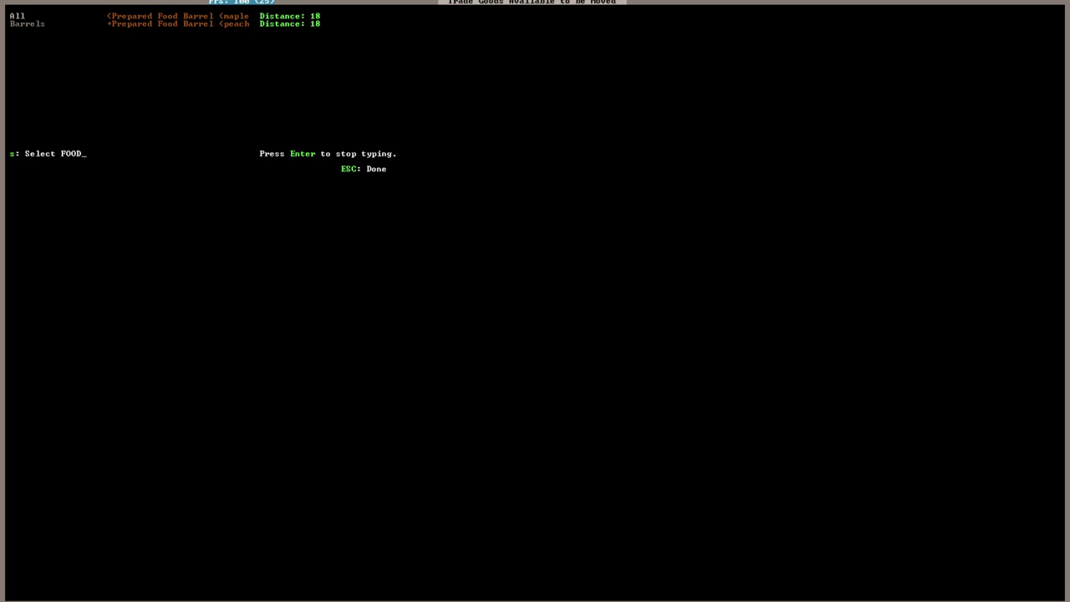
{"action": "key", "text": "Return"}
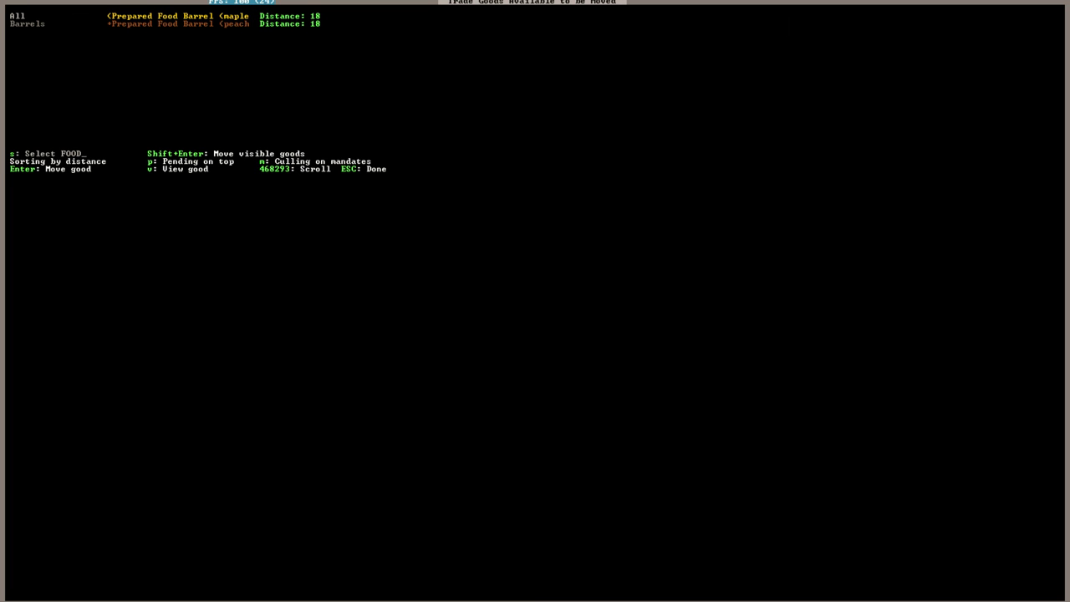
{"action": "key", "text": "Return"}
{"action": "key", "text": "Left"}
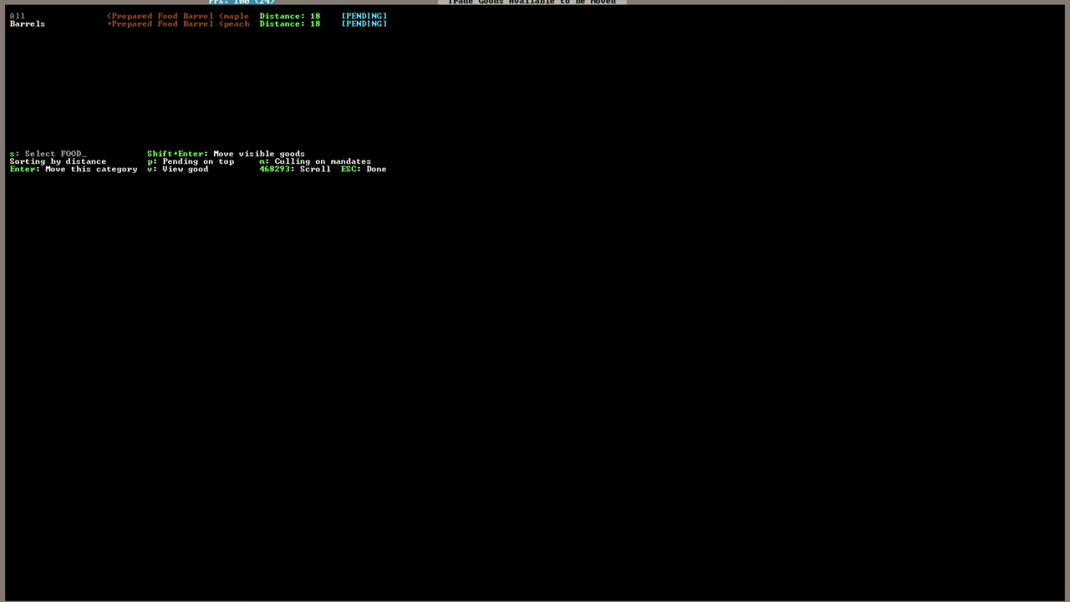
{"action": "key", "text": "Escape"}
{"action": "key", "text": "Escape"}
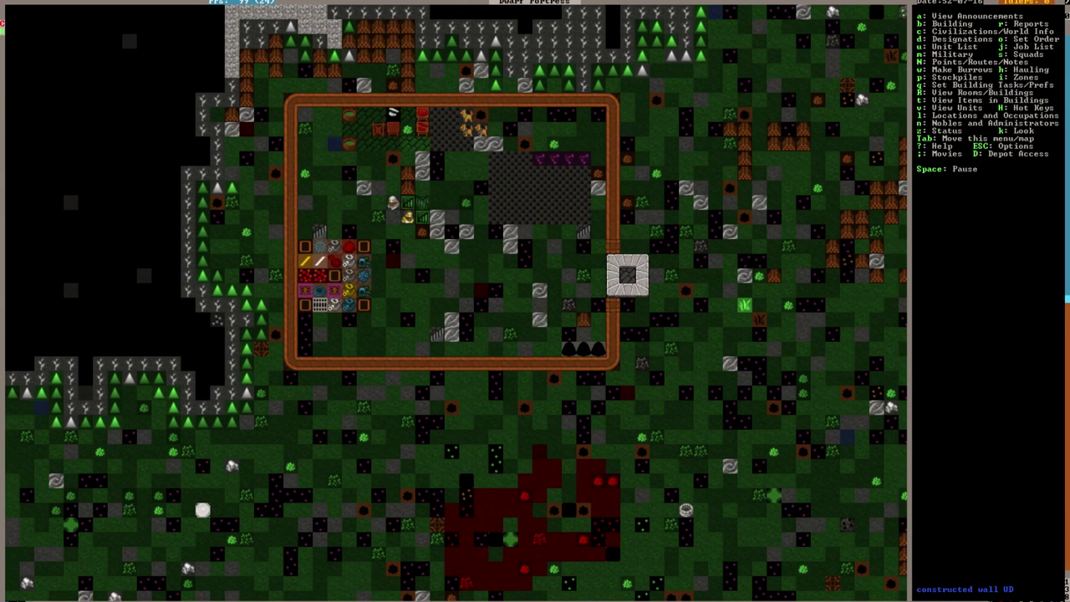
Start trading with the Shintosid merchants at the depot
{"action": "key", "text": "q"}
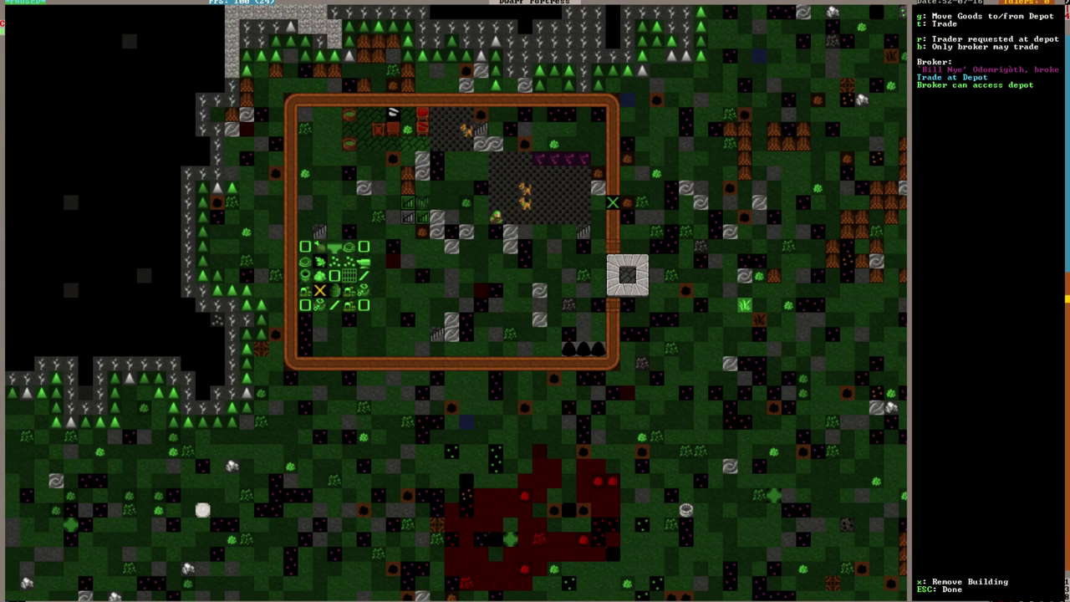
{"action": "key", "text": "t"}
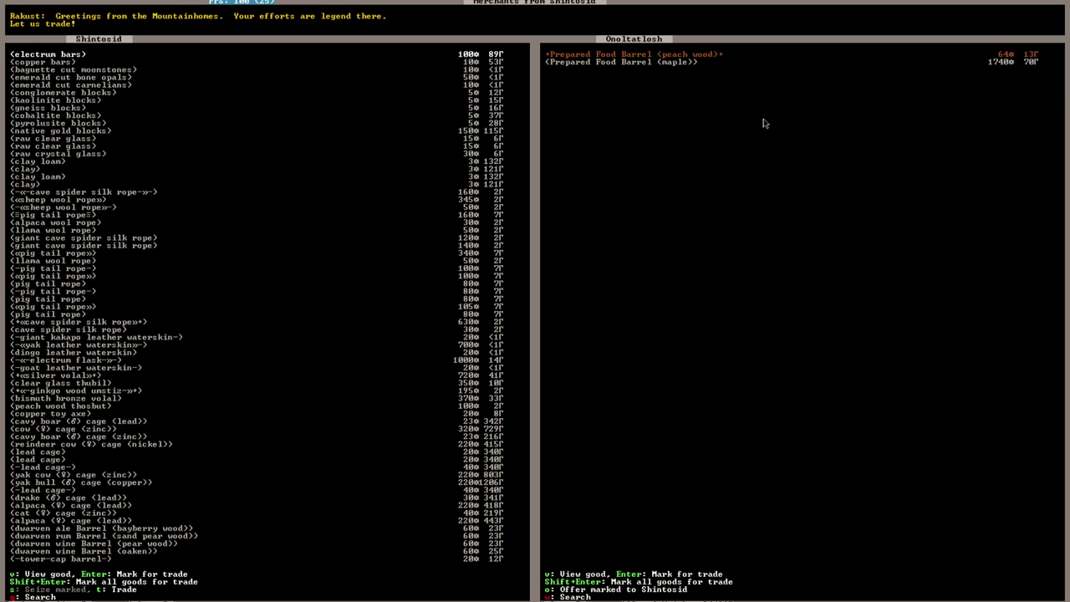
Mark the fortress's prepared food barrel for trade
{"action": "key", "text": "Right"}
{"action": "key", "text": "Down"}
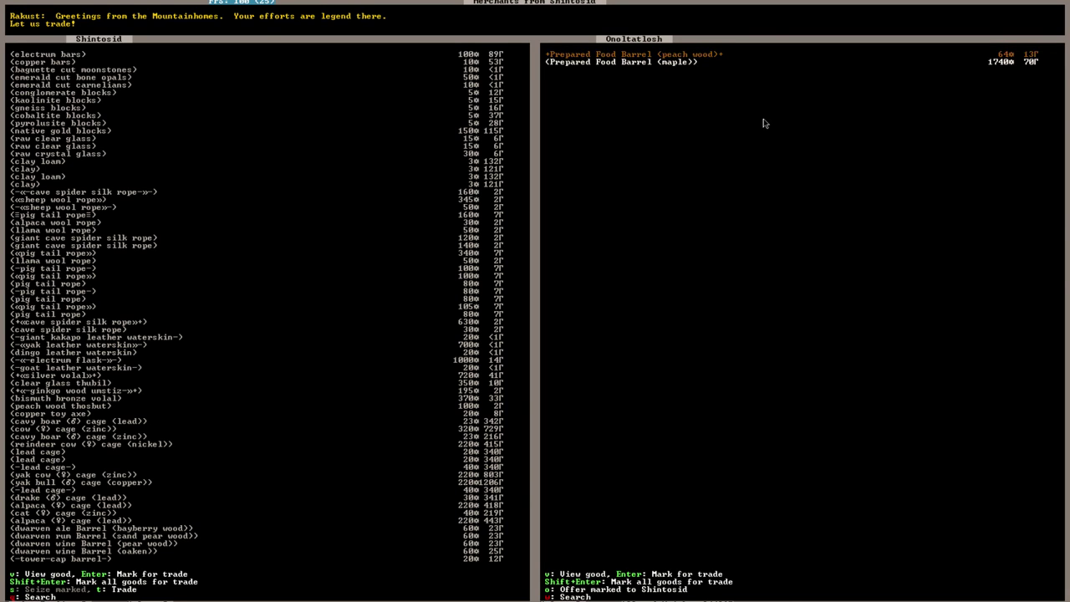
{"action": "key", "text": "Return"}
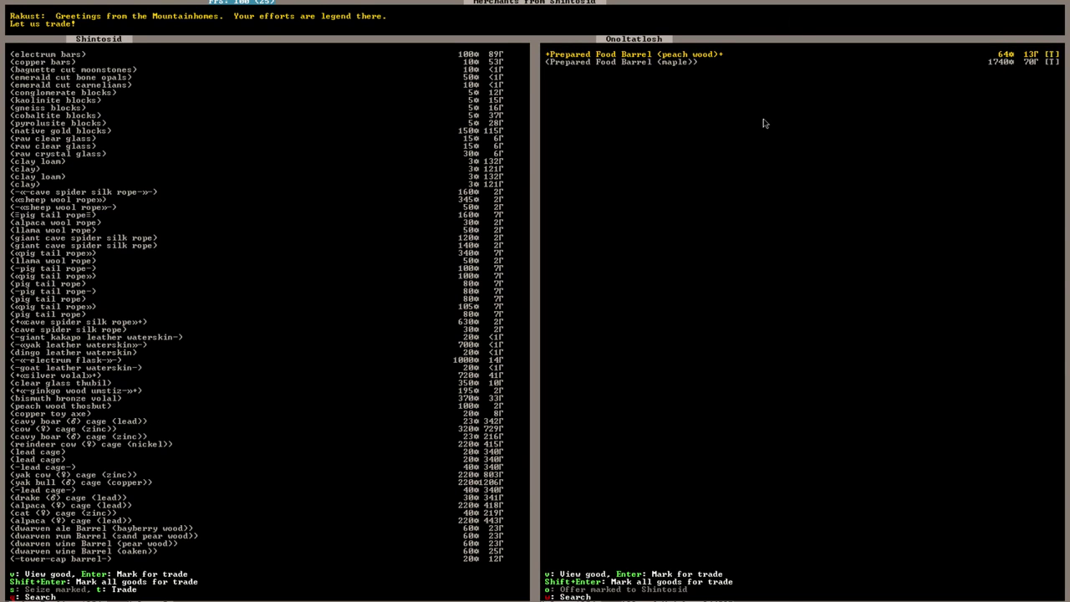
Browse the merchants' goods down to The Mountain Halls book copies
{"action": "key", "text": "Left"}
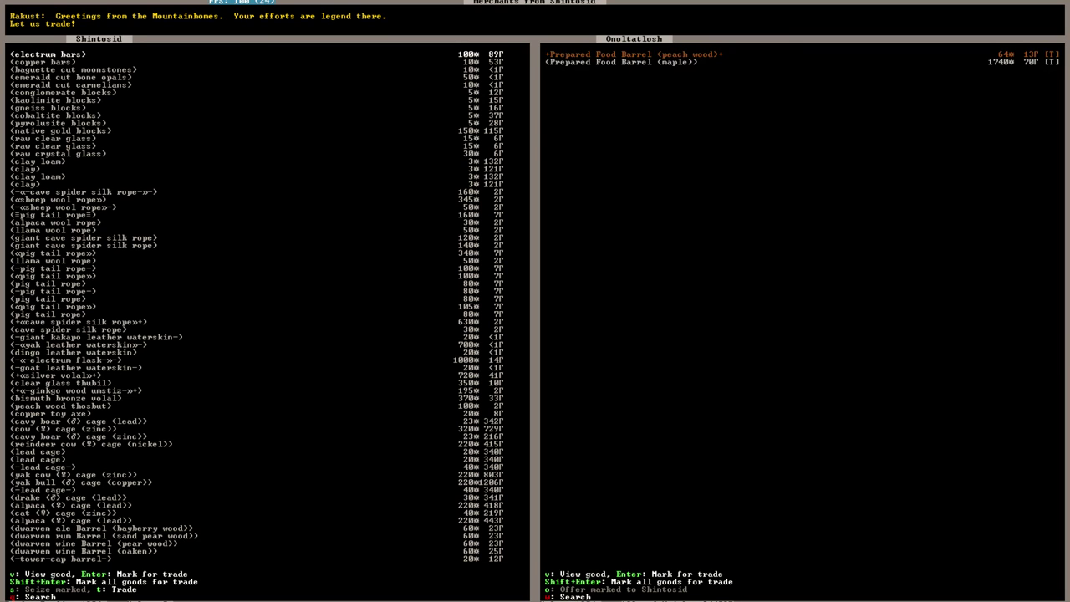
{"action": "key", "text": "Page_Down"}
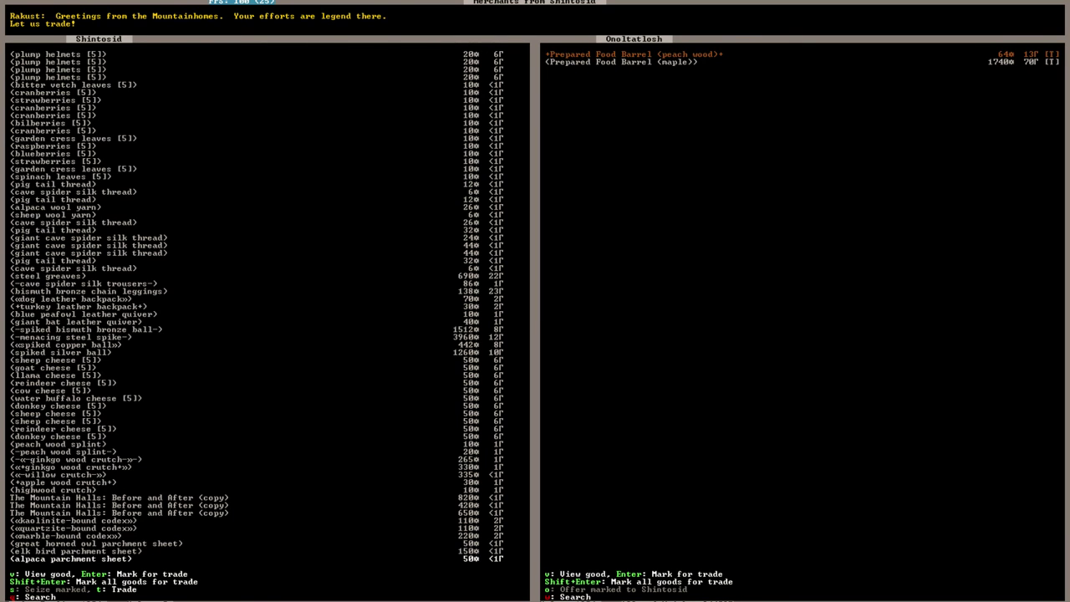
{"action": "key", "text": "Up"}
{"action": "key", "text": "Up"}
{"action": "key", "text": "Up"}
{"action": "key", "text": "Up"}
{"action": "key", "text": "Up"}
{"action": "key", "text": "Up"}
{"action": "key", "text": "Up"}
{"action": "key", "text": "Up"}
{"action": "key", "text": "Up"}
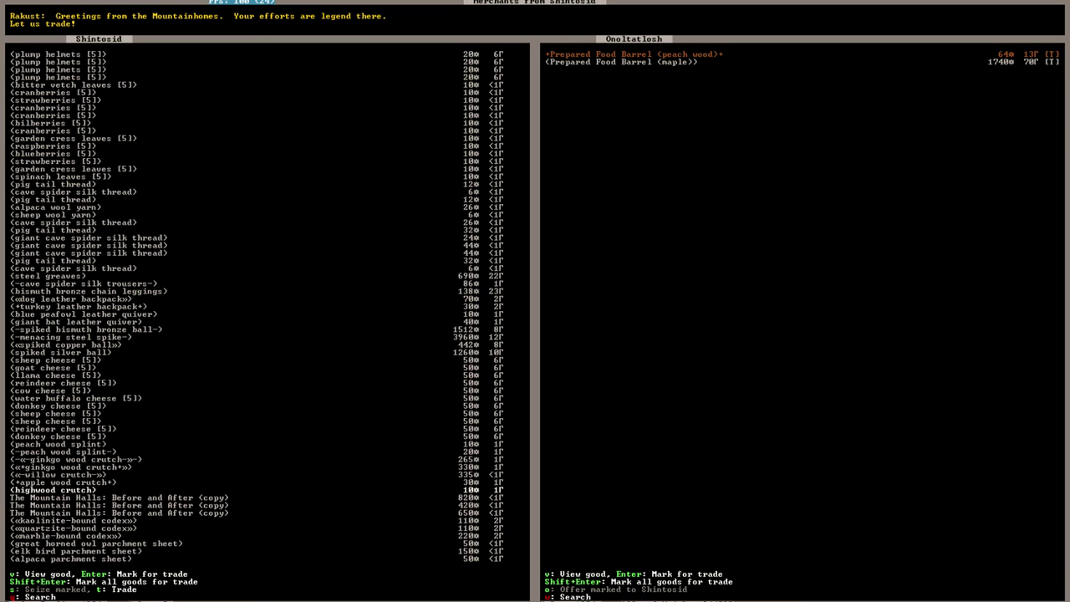
{"action": "key", "text": "Up"}
{"action": "key", "text": "Up"}
{"action": "key", "text": "Up"}
{"action": "key", "text": "Up"}
{"action": "key", "text": "Up"}
{"action": "key", "text": "Up"}
{"action": "key", "text": "Up"}
{"action": "key", "text": "Up"}
{"action": "key", "text": "Up"}
{"action": "key", "text": "Up"}
{"action": "key", "text": "Up"}
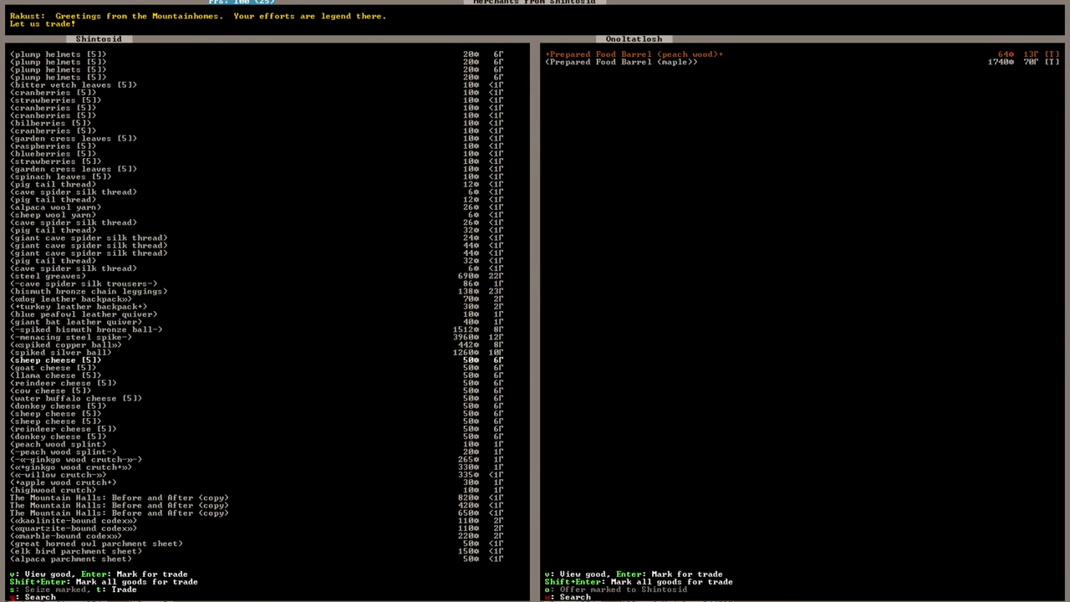
{"action": "key", "text": "Up"}
{"action": "key", "text": "Up"}
{"action": "key", "text": "Up"}
{"action": "key", "text": "Up"}
{"action": "key", "text": "Up"}
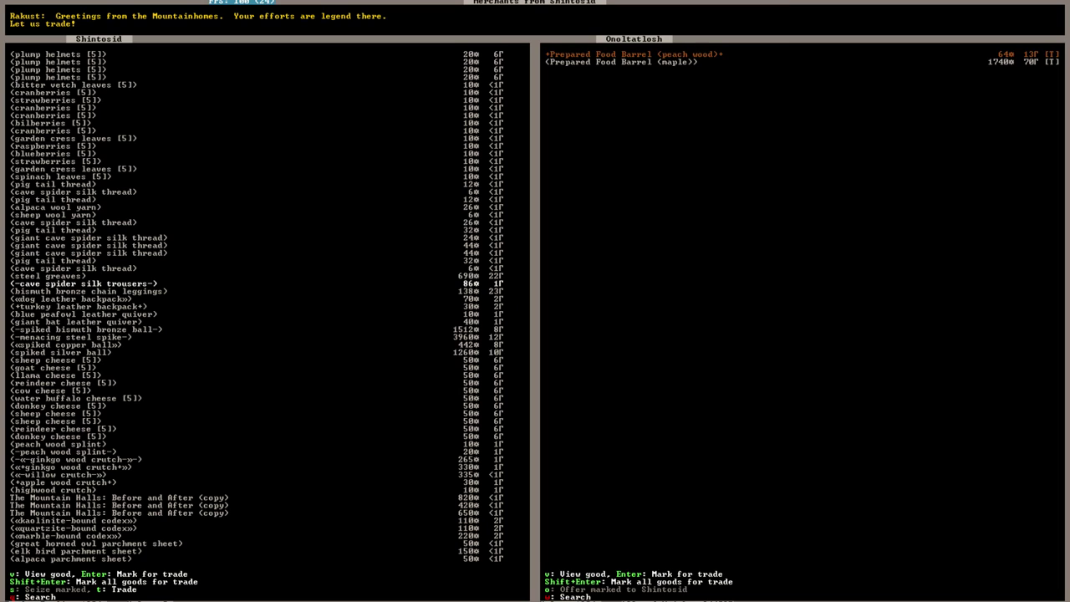
{"action": "key", "text": "Down"}
{"action": "key", "text": "Down"}
{"action": "key", "text": "Down"}
{"action": "key", "text": "Down"}
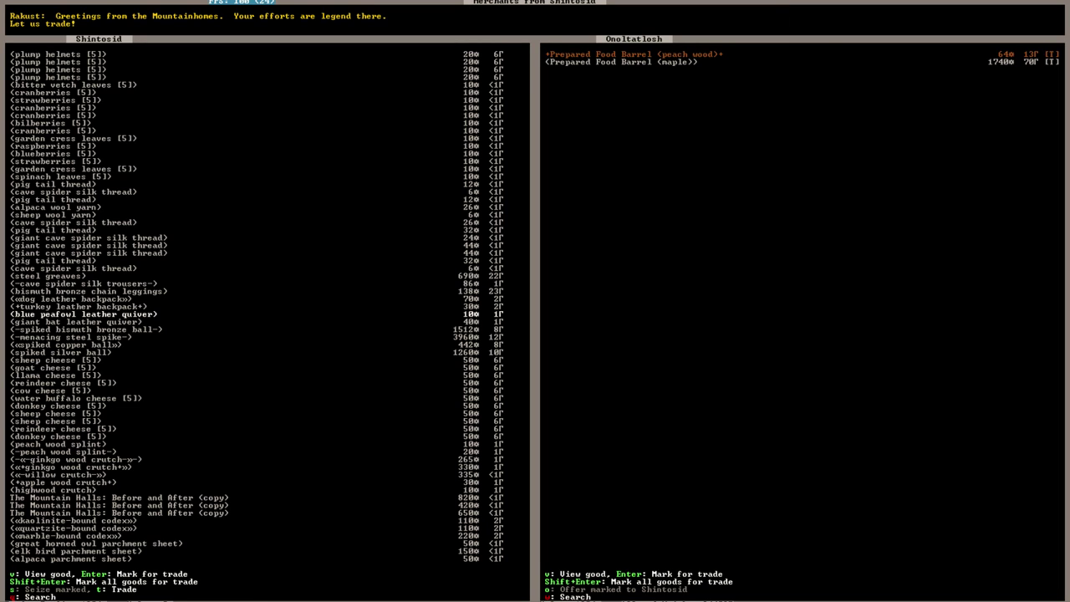
{"action": "key", "text": "Down"}
{"action": "key", "text": "Down"}
{"action": "key", "text": "Down"}
{"action": "key", "text": "Down"}
{"action": "key", "text": "Down"}
{"action": "key", "text": "Down"}
{"action": "key", "text": "Down"}
{"action": "key", "text": "Down"}
{"action": "key", "text": "Down"}
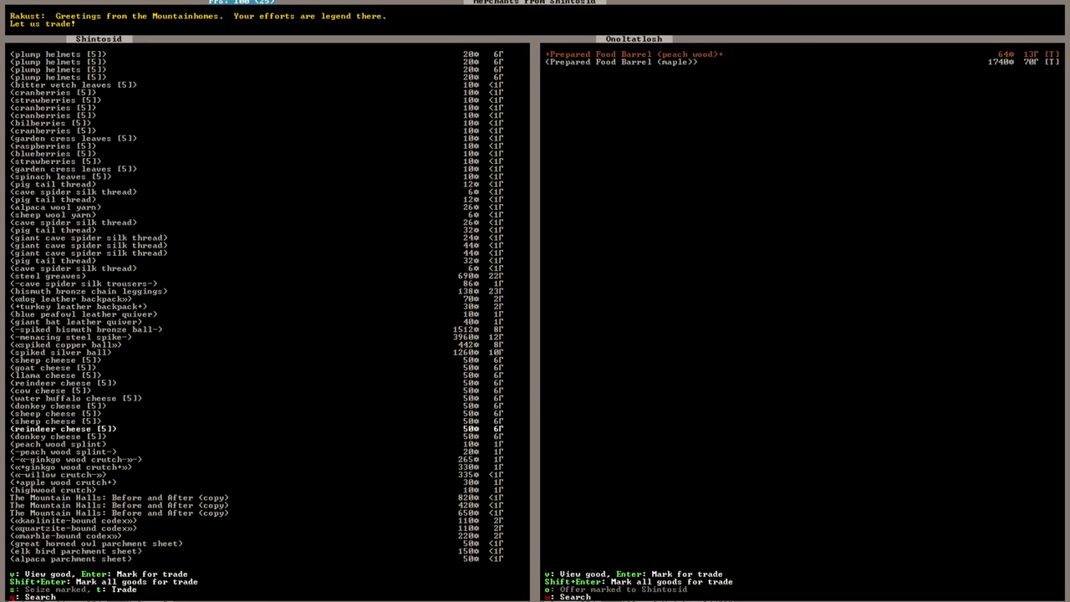
{"action": "key", "text": "Down"}
{"action": "key", "text": "Down"}
{"action": "key", "text": "Down"}
{"action": "key", "text": "Down"}
{"action": "key", "text": "Down"}
{"action": "key", "text": "Down"}
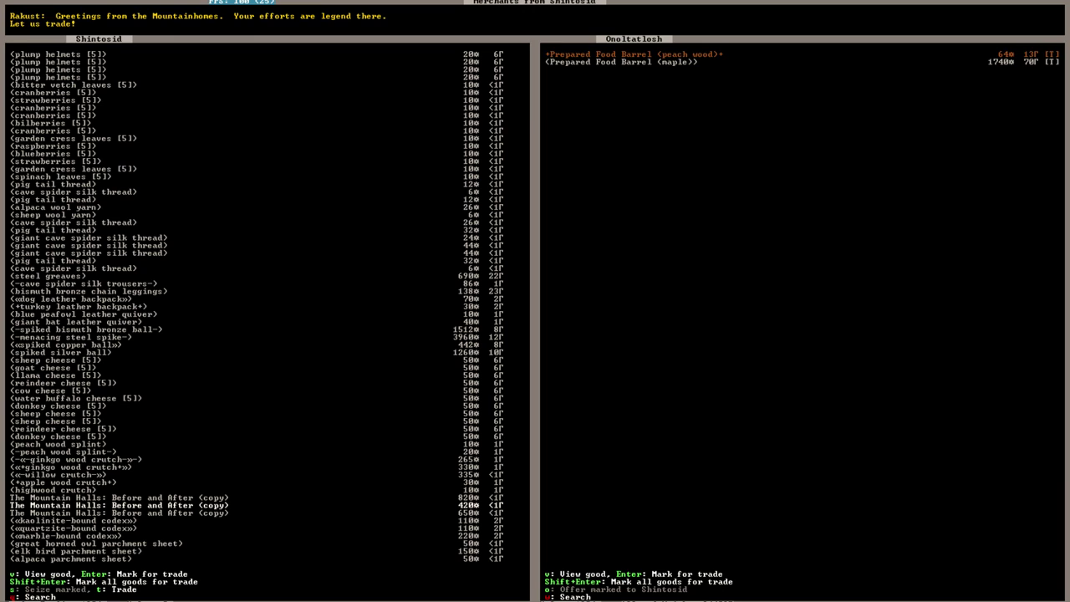
Mark the second copy of The Mountain Halls: Before and After for trade
{"action": "key", "text": "Down"}
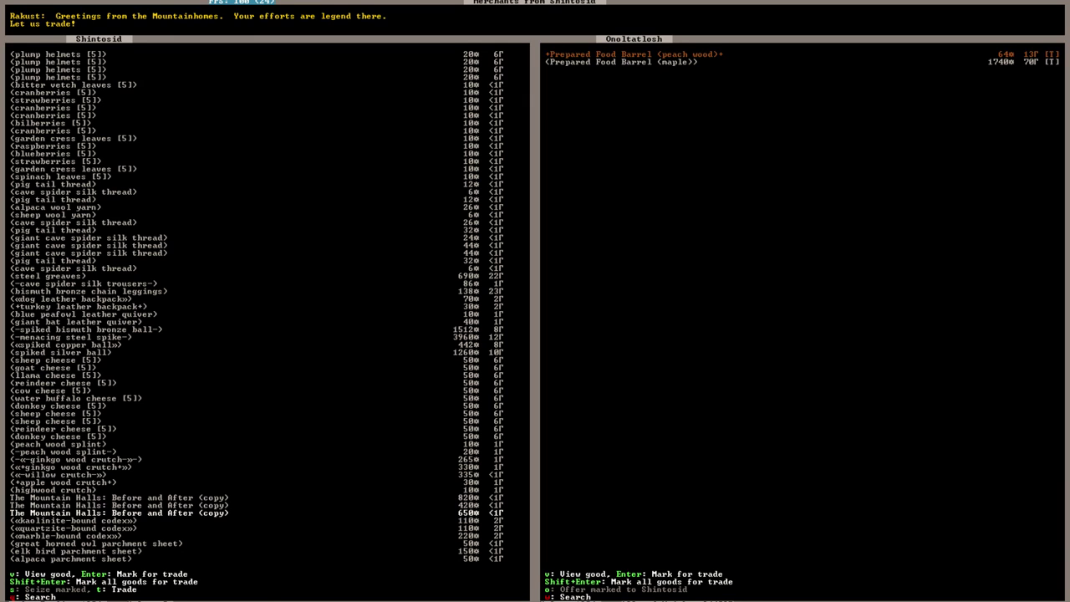
{"action": "key", "text": "Down"}
{"action": "key", "text": "Up"}
{"action": "key", "text": "Up"}
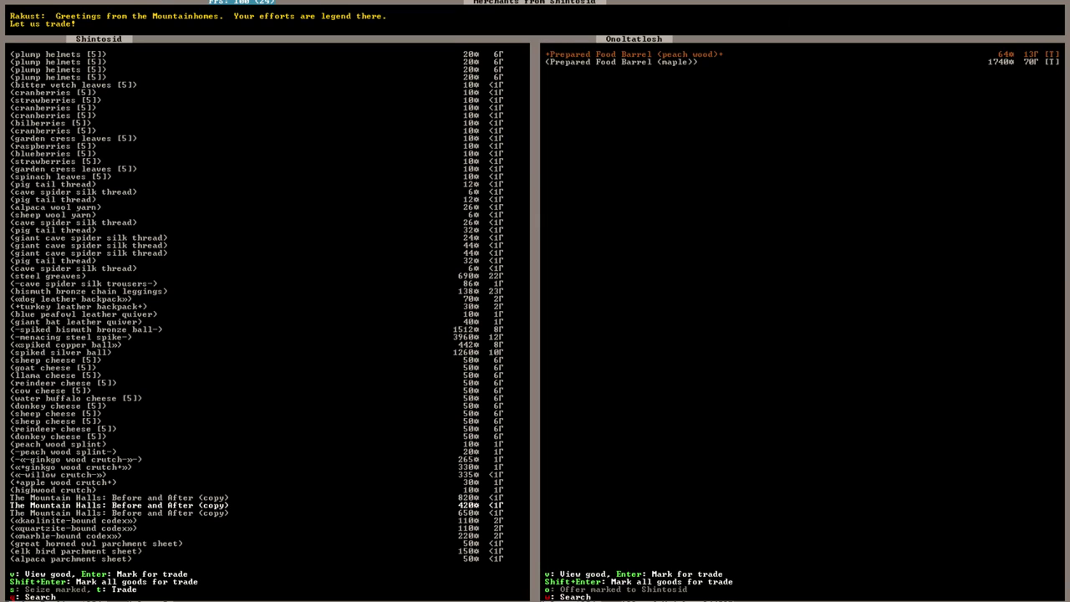
{"action": "key", "text": "Return"}
{"action": "key", "text": "Down"}
{"action": "key", "text": "Down"}
{"action": "key", "text": "Down"}
{"action": "key", "text": "Down"}
{"action": "key", "text": "Down"}
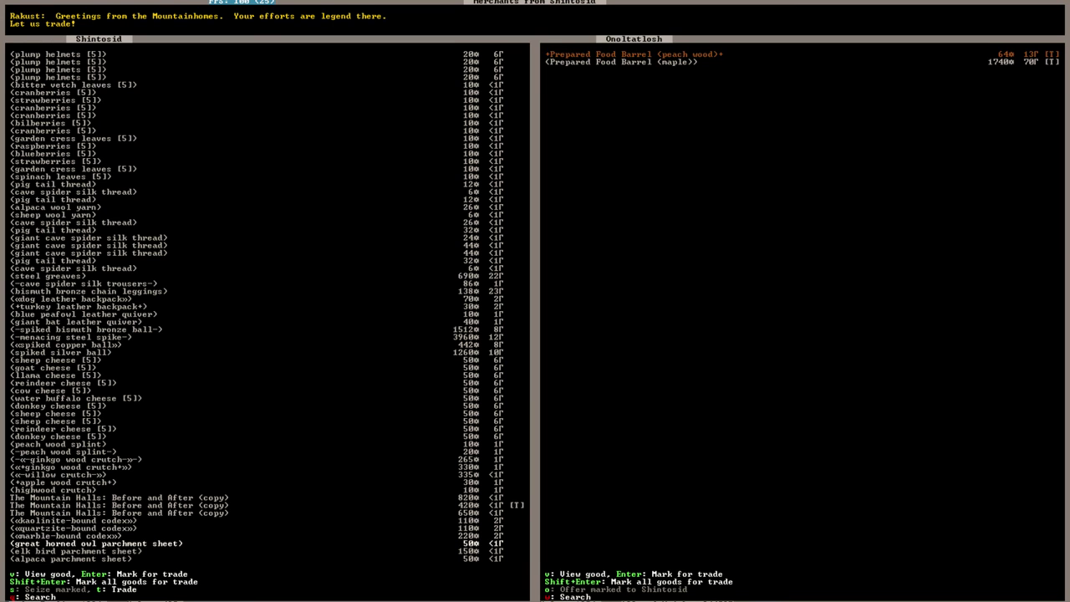
{"action": "key", "text": "Down"}
{"action": "key", "text": "Down"}
{"action": "key", "text": "Down"}
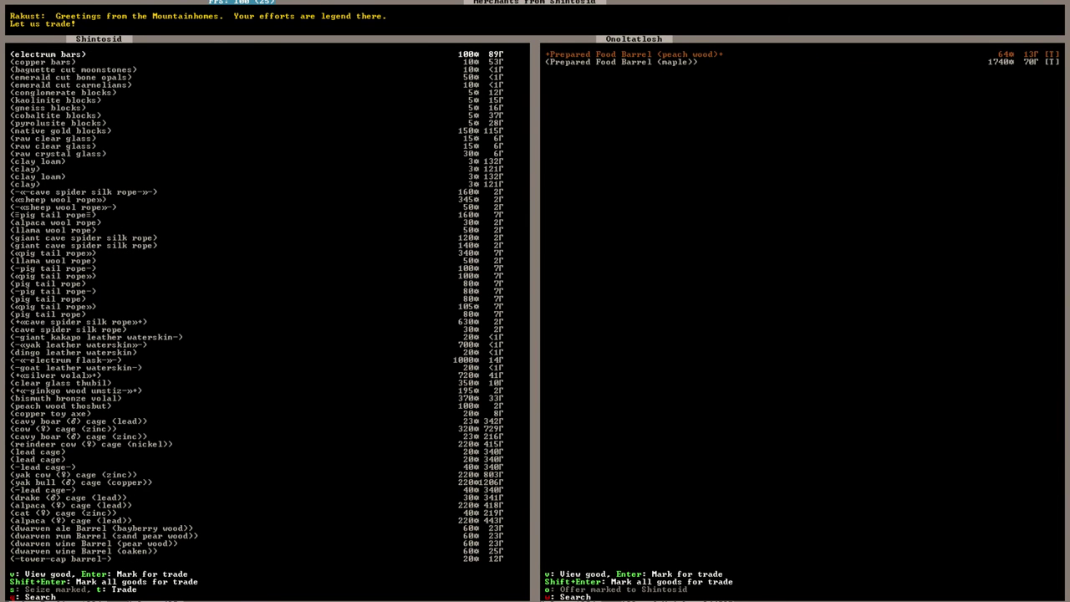
{"action": "key", "text": "Up"}
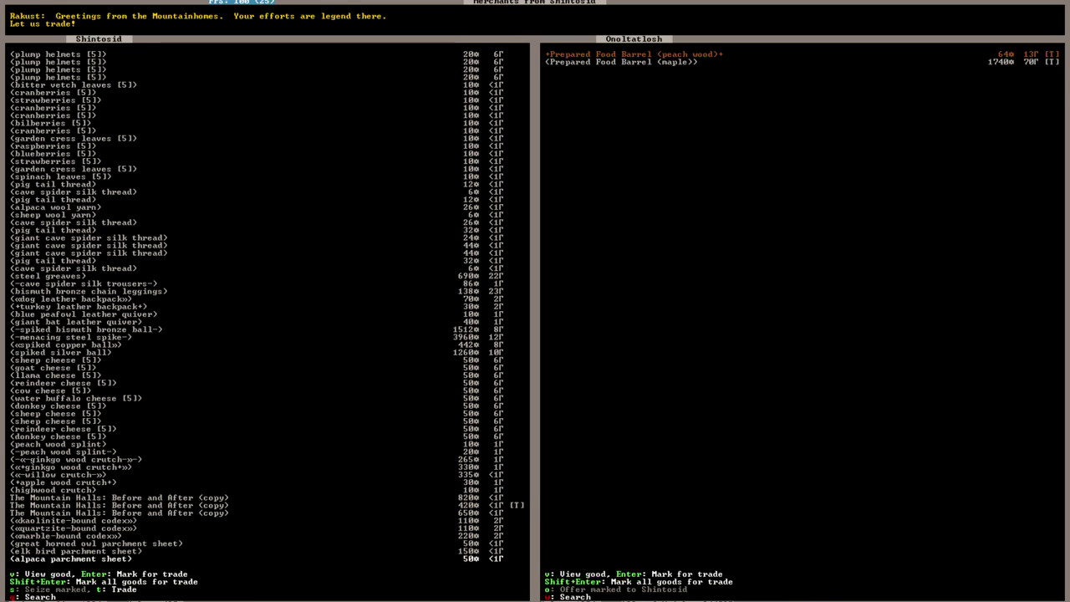
{"action": "type", "text": "ssw"}
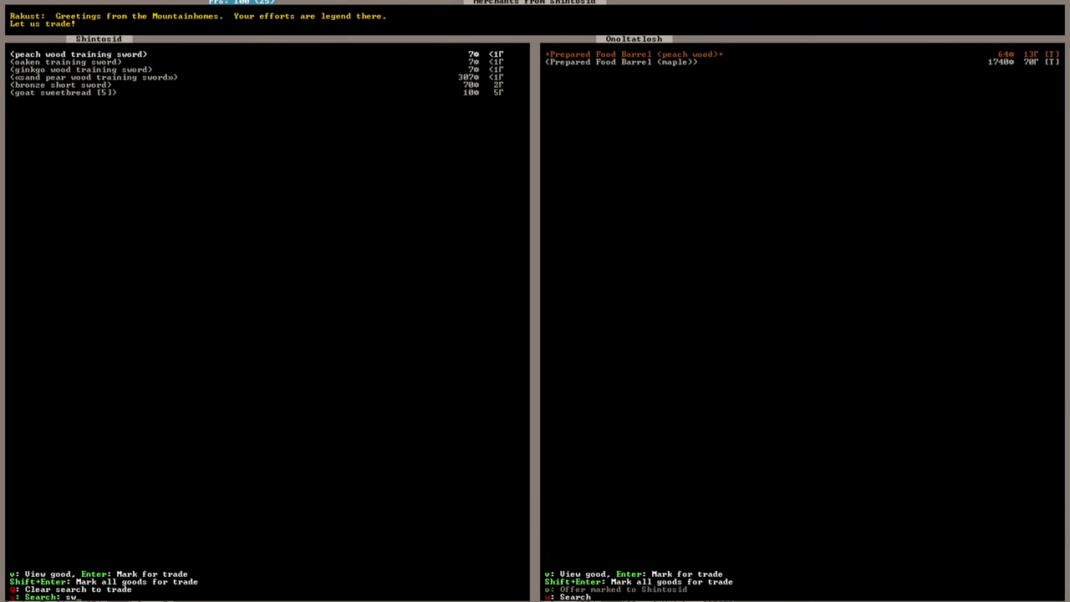
{"action": "type", "text": "o"}
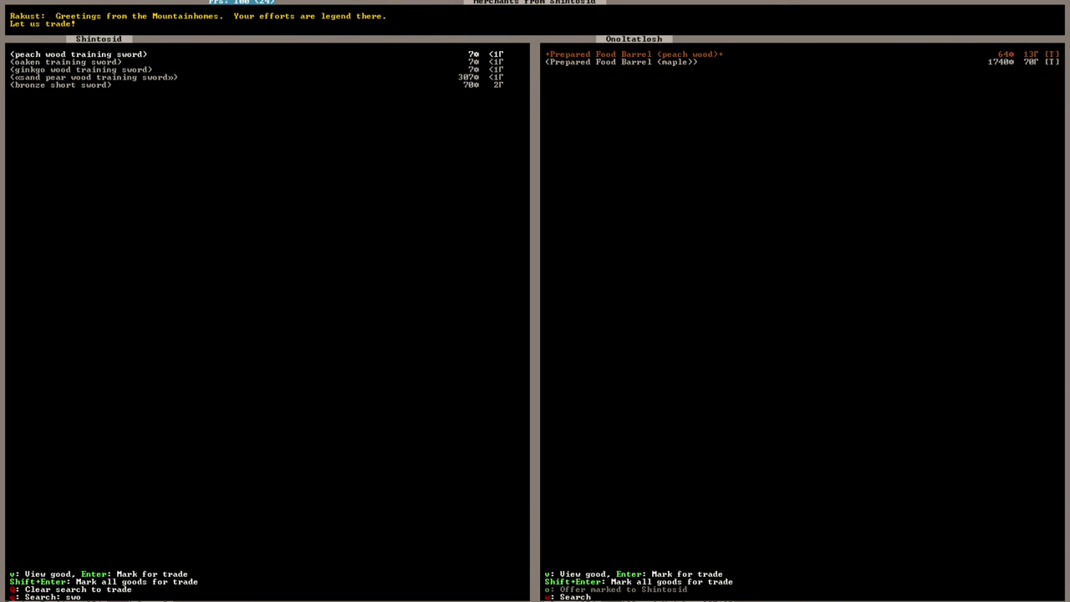
Mark the bronze short sword in the filtered sword list, staying on the trade screen
{"action": "key", "text": "Down"}
{"action": "key", "text": "Down"}
{"action": "key", "text": "Down"}
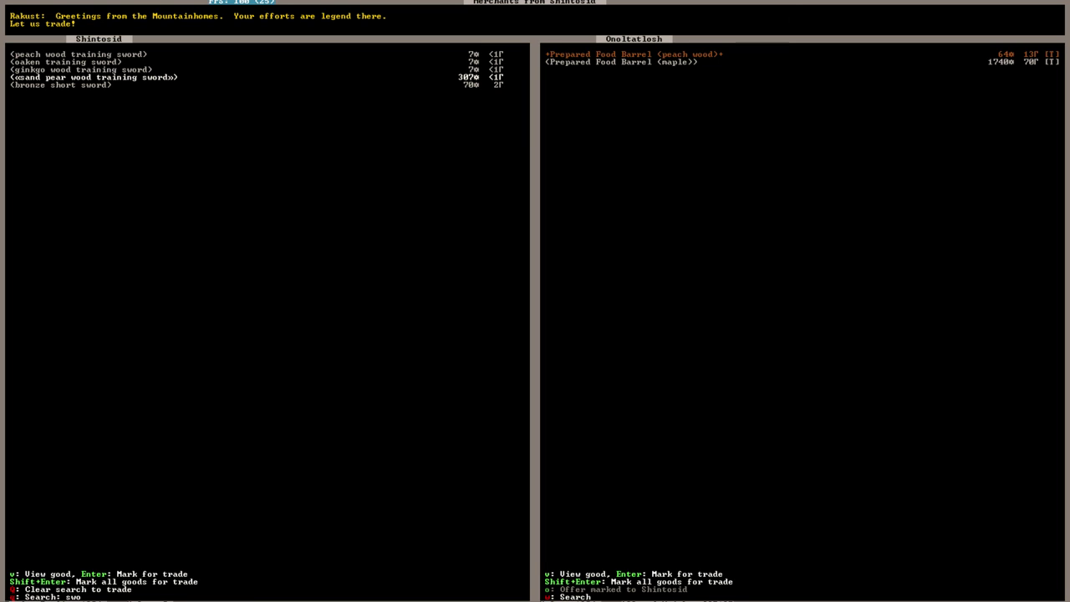
{"action": "key", "text": "Down"}
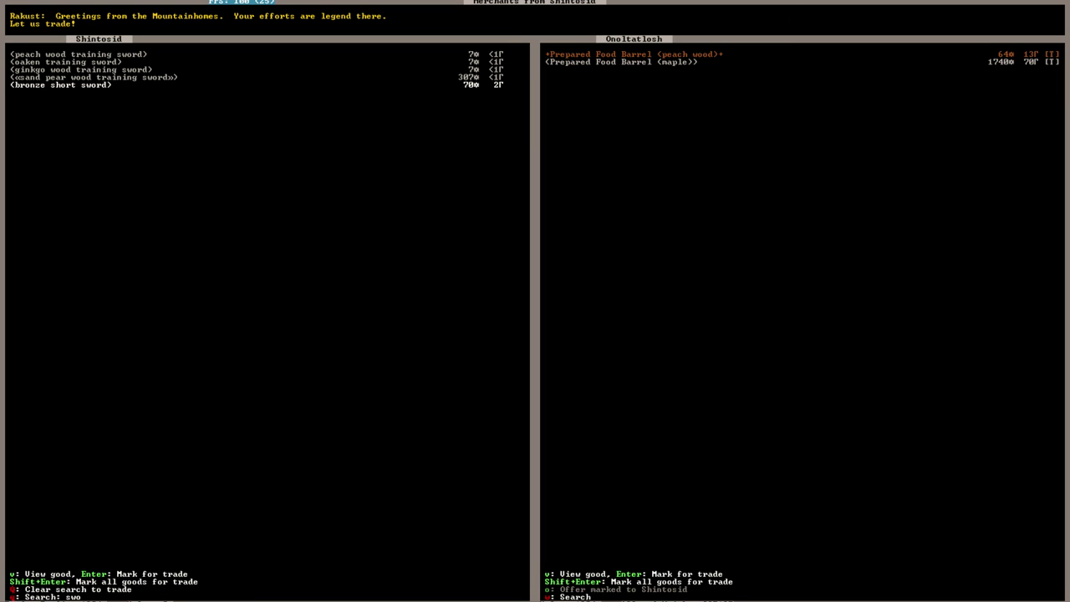
{"action": "key", "text": "Return"}
{"action": "key", "text": "Up"}
{"action": "key", "text": "Escape"}
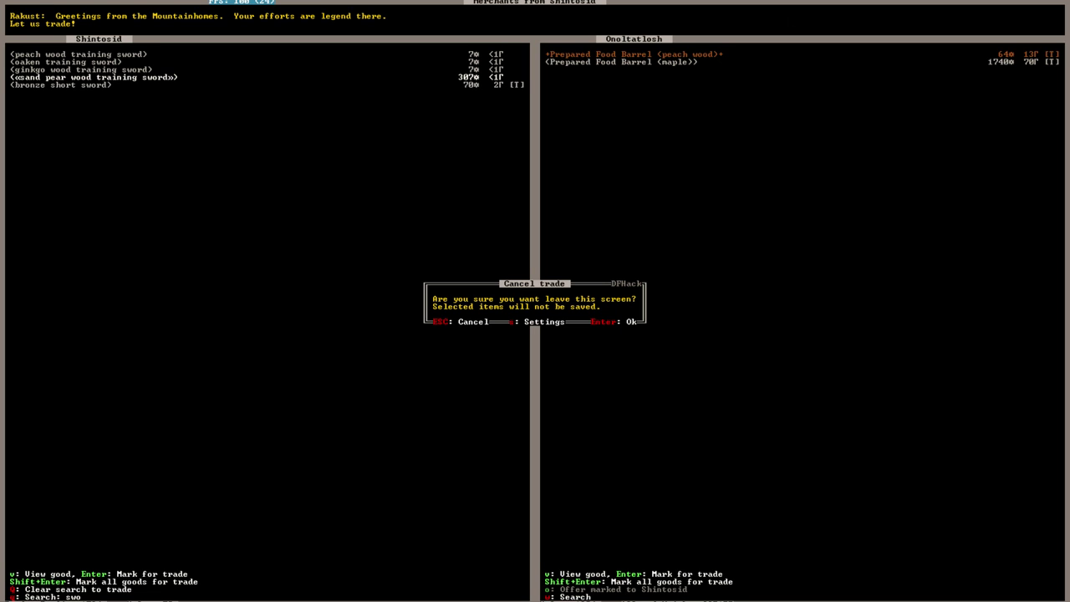
{"action": "key", "text": "Escape"}
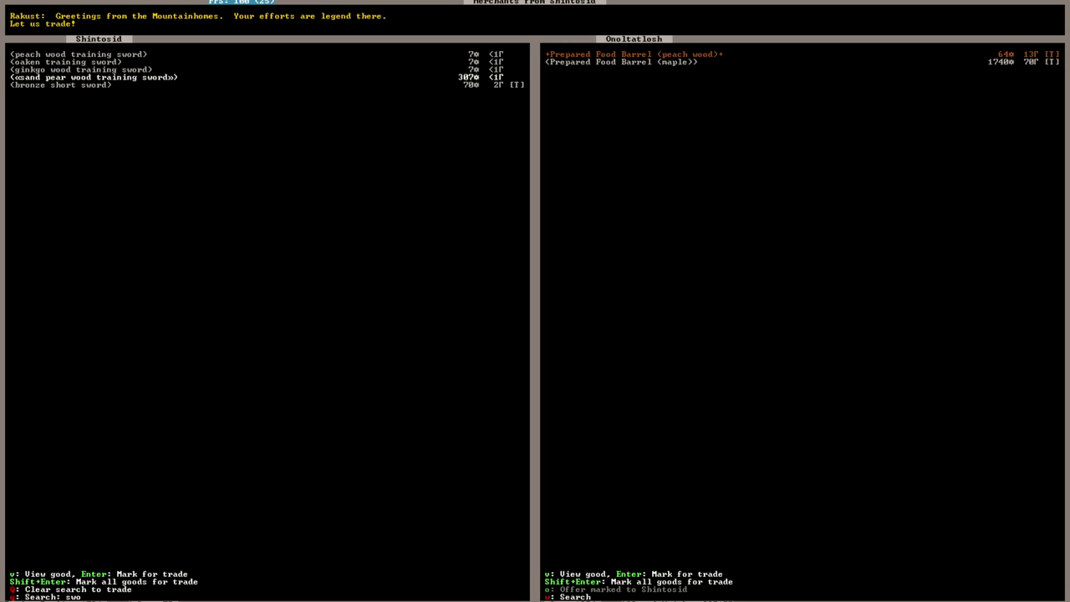
Clear the sword search and browse the full goods list to the quartzite-bound codex
{"action": "key", "text": "shift+s"}
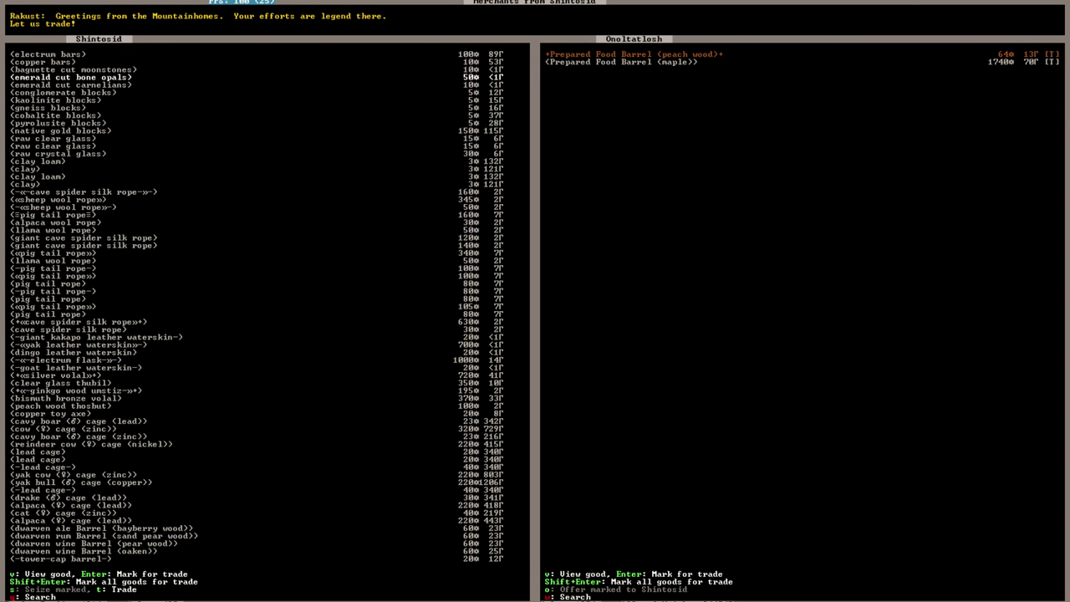
{"action": "key", "text": "Down"}
{"action": "key", "text": "Down"}
{"action": "key", "text": "Down"}
{"action": "key", "text": "Down"}
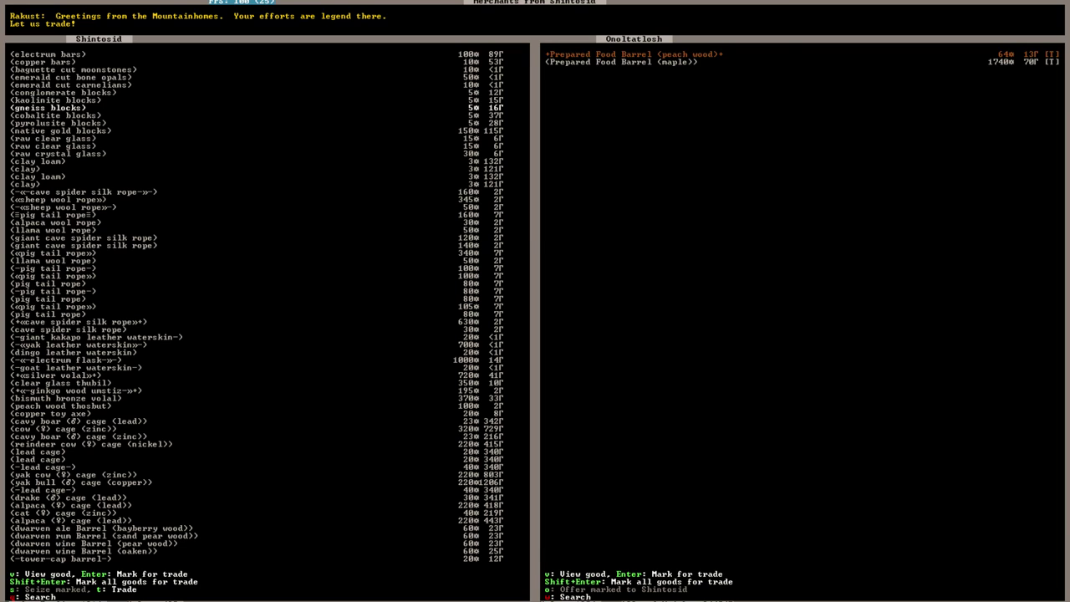
{"action": "key", "text": "Down"}
{"action": "key", "text": "Down"}
{"action": "key", "text": "Up"}
{"action": "key", "text": "Up"}
{"action": "key", "text": "Up"}
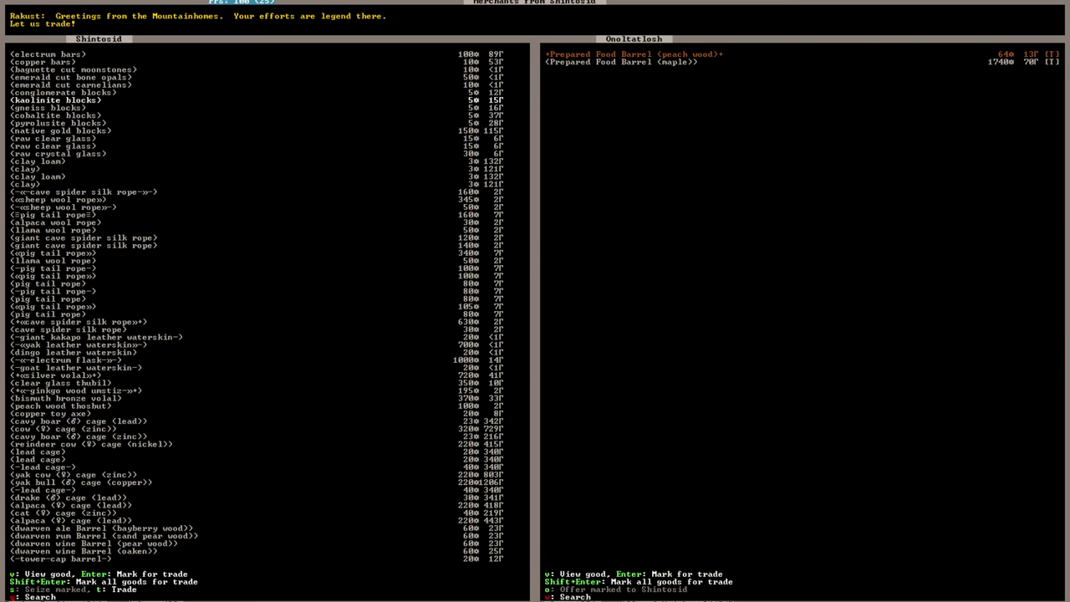
{"action": "key", "text": "Up"}
{"action": "key", "text": "Up"}
{"action": "key", "text": "Up"}
{"action": "key", "text": "Up"}
{"action": "key", "text": "Up"}
{"action": "key", "text": "Up"}
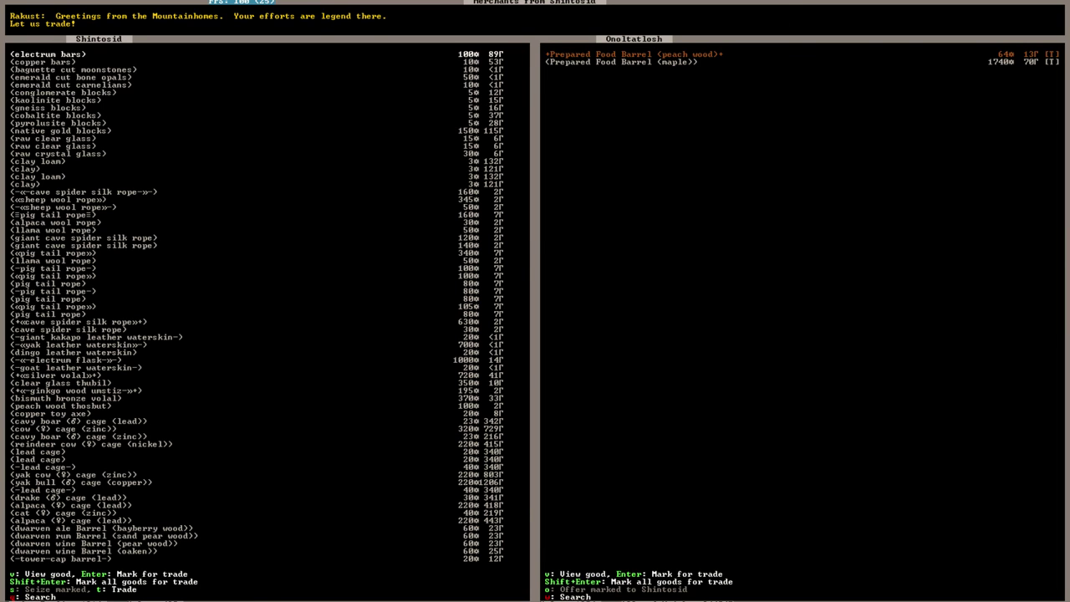
{"action": "key", "text": "Up"}
{"action": "key", "text": "Up"}
{"action": "key", "text": "Up"}
{"action": "key", "text": "Up"}
{"action": "key", "text": "Up"}
{"action": "key", "text": "Up"}
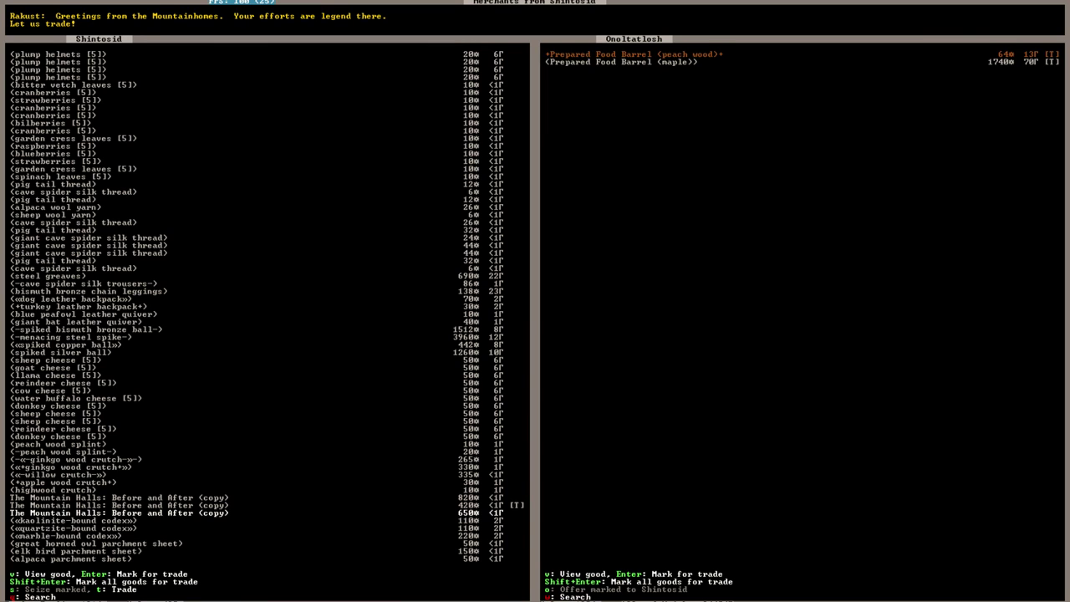
{"action": "key", "text": "Down"}
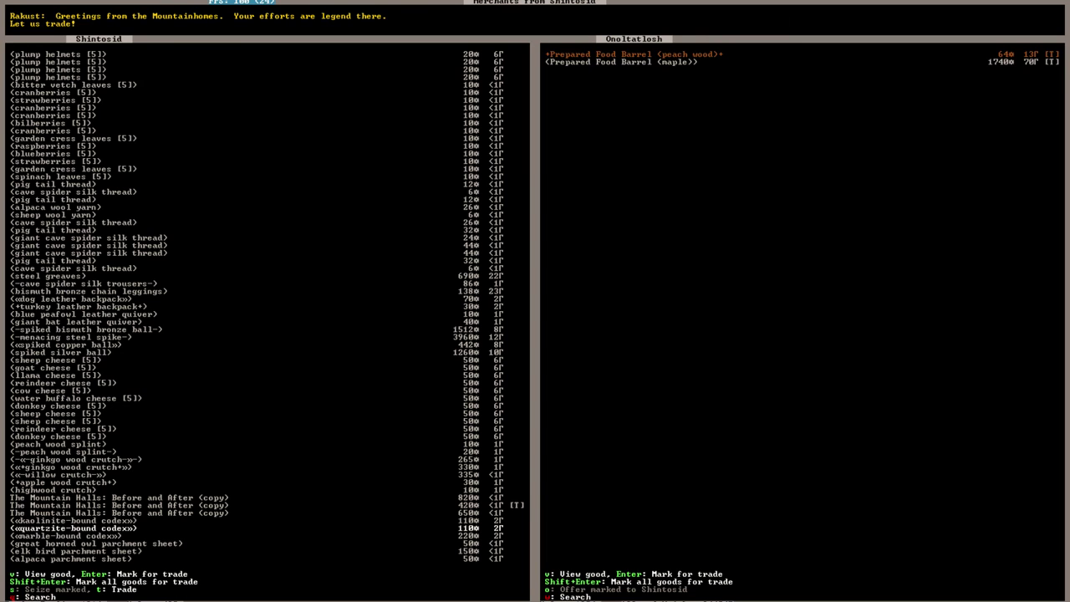
Mark the quartzite-bound codex and the great horned owl and alpaca parchment sheets
{"action": "key", "text": "Return"}
{"action": "key", "text": "Down"}
{"action": "key", "text": "Return"}
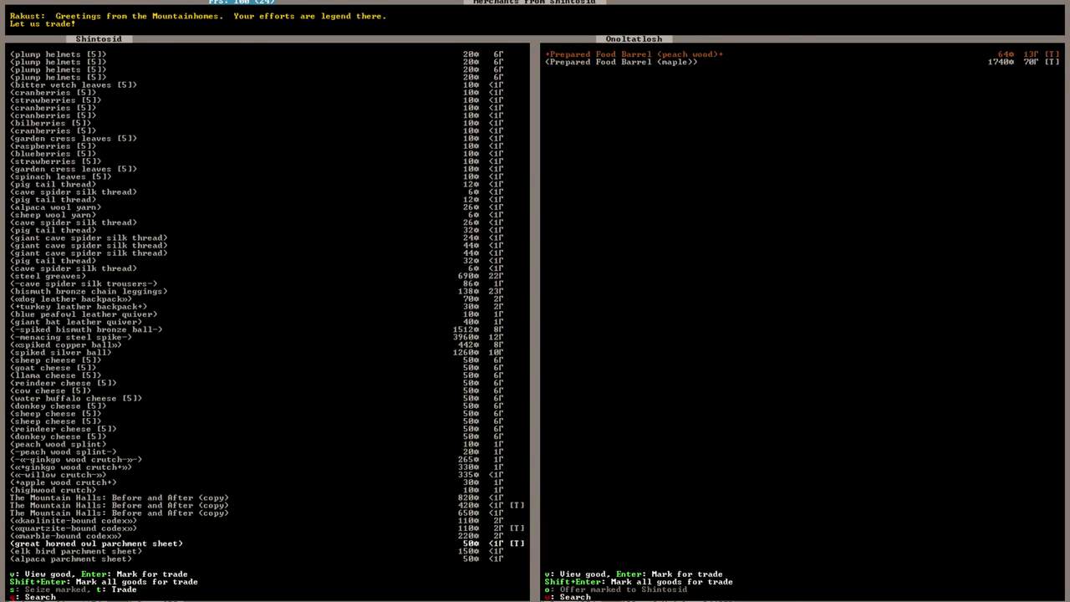
{"action": "key", "text": "Down"}
{"action": "key", "text": "Down"}
{"action": "key", "text": "Return"}
{"action": "key", "text": "Down"}
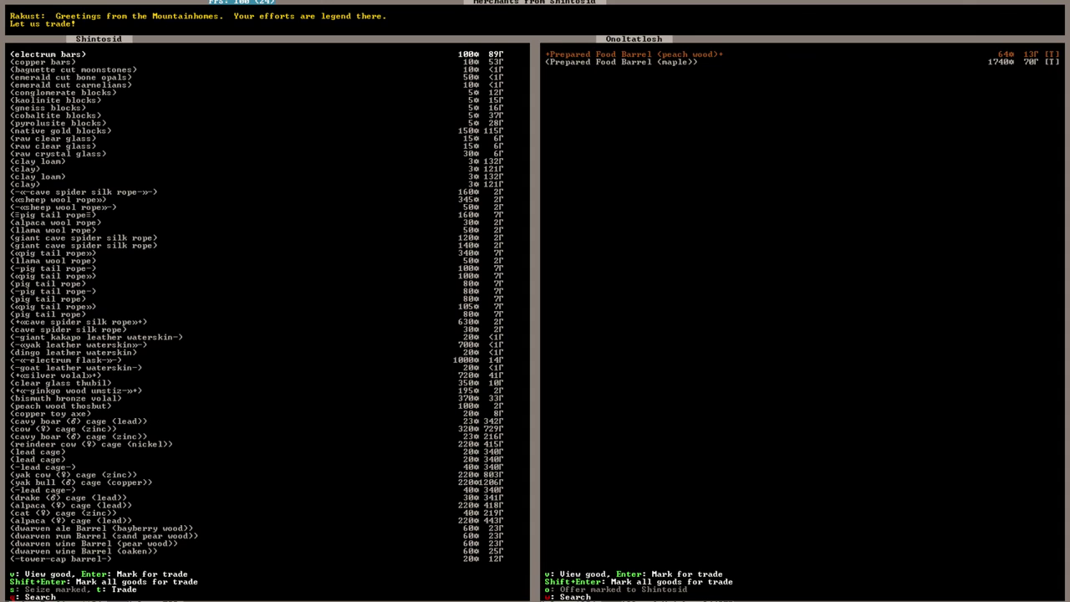
Mark the kaolinite-bound codex for trade
{"action": "key", "text": "Up"}
{"action": "key", "text": "Up"}
{"action": "key", "text": "Up"}
{"action": "key", "text": "Up"}
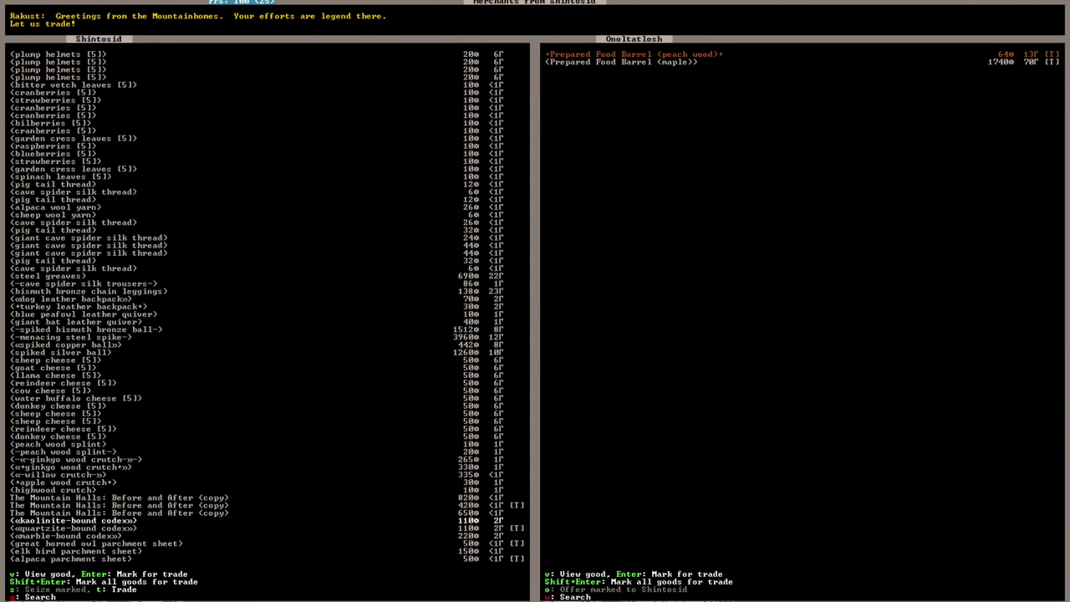
{"action": "key", "text": "Up"}
{"action": "key", "text": "Up"}
{"action": "key", "text": "Up"}
{"action": "key", "text": "Up"}
{"action": "key", "text": "Up"}
{"action": "key", "text": "Up"}
{"action": "key", "text": "Up"}
{"action": "key", "text": "Up"}
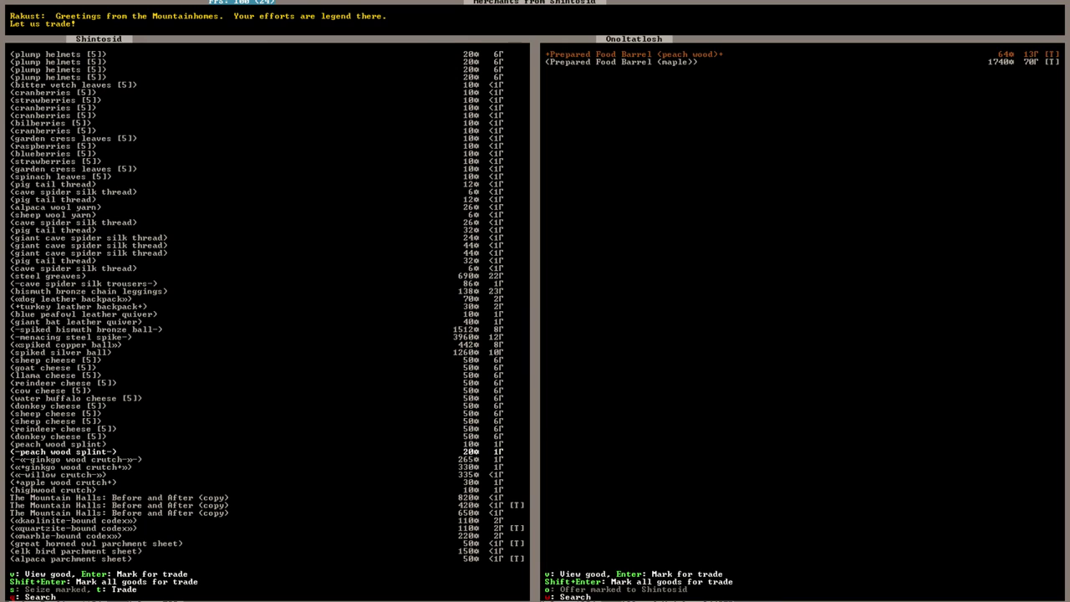
{"action": "key", "text": "Down"}
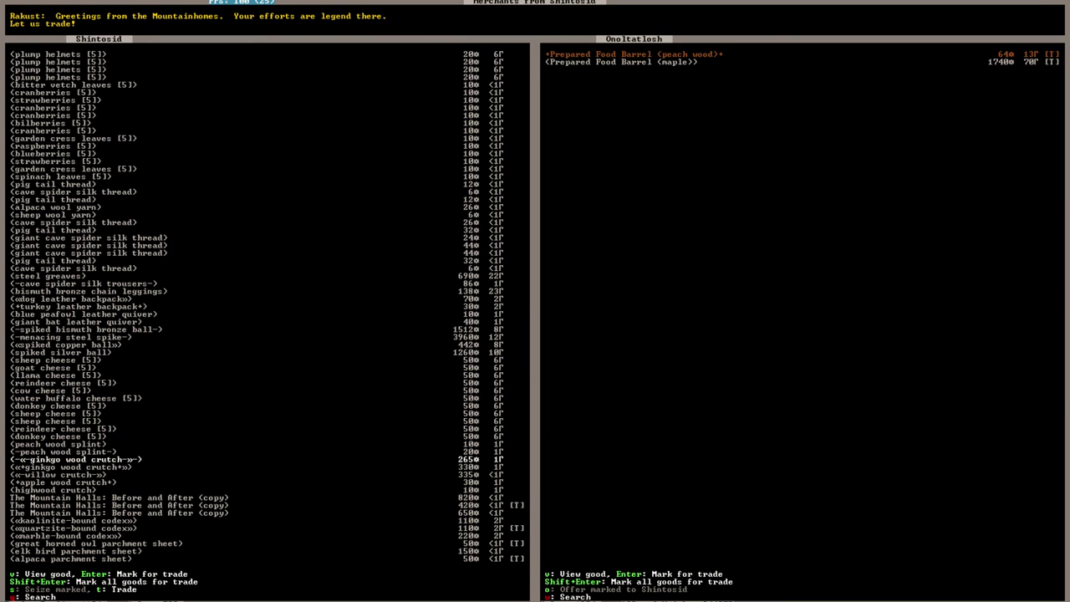
{"action": "key", "text": "Down"}
{"action": "key", "text": "Down"}
{"action": "key", "text": "Down"}
{"action": "key", "text": "Down"}
{"action": "key", "text": "Down"}
{"action": "key", "text": "Down"}
{"action": "key", "text": "Down"}
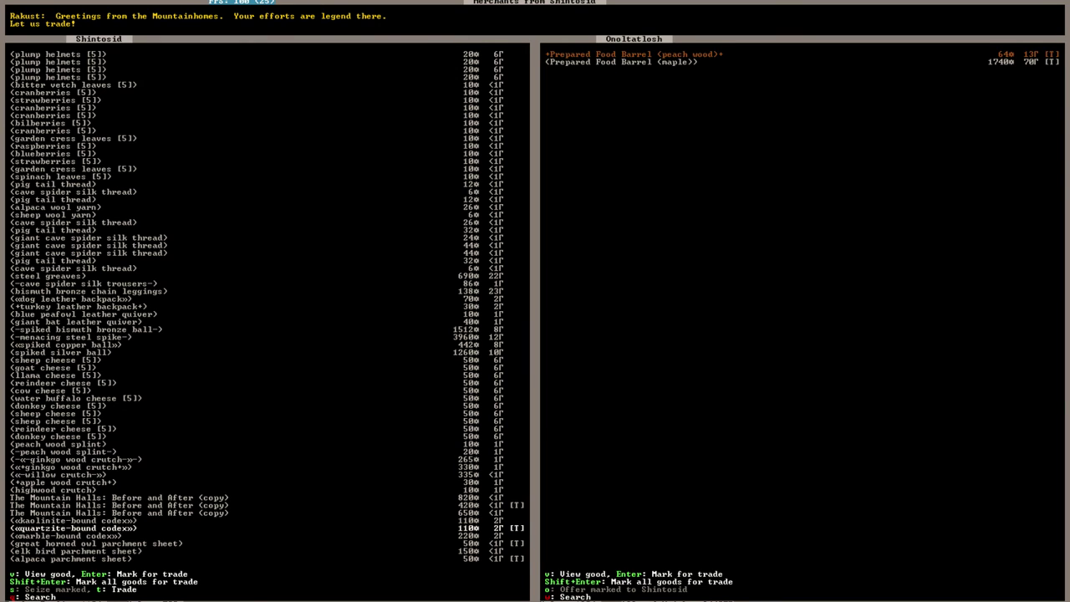
{"action": "key", "text": "Down"}
{"action": "key", "text": "Down"}
{"action": "key", "text": "Down"}
{"action": "key", "text": "Down"}
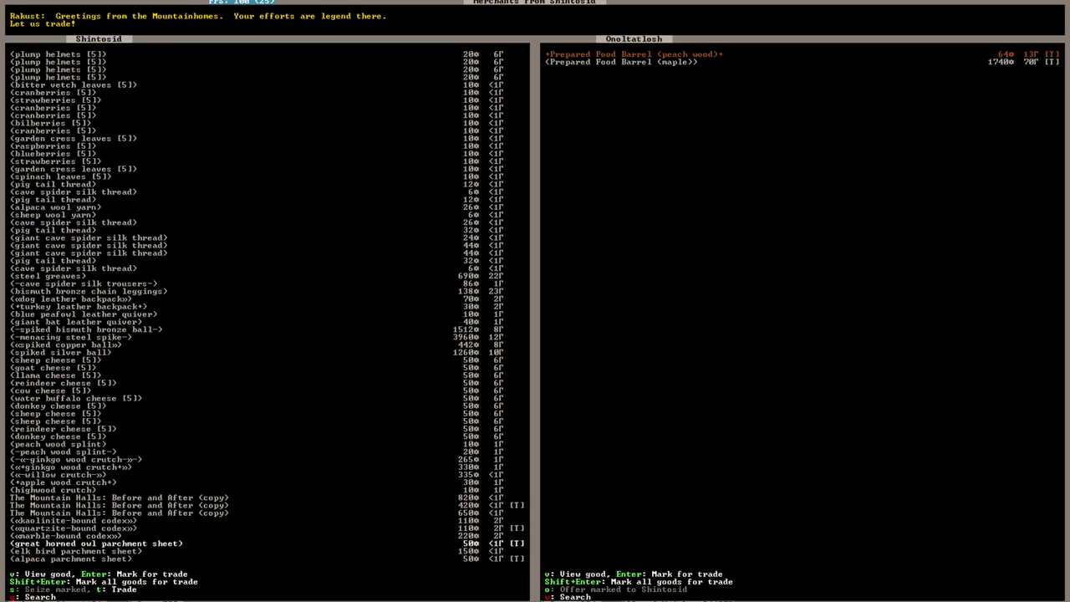
{"action": "key", "text": "Down"}
{"action": "key", "text": "Up"}
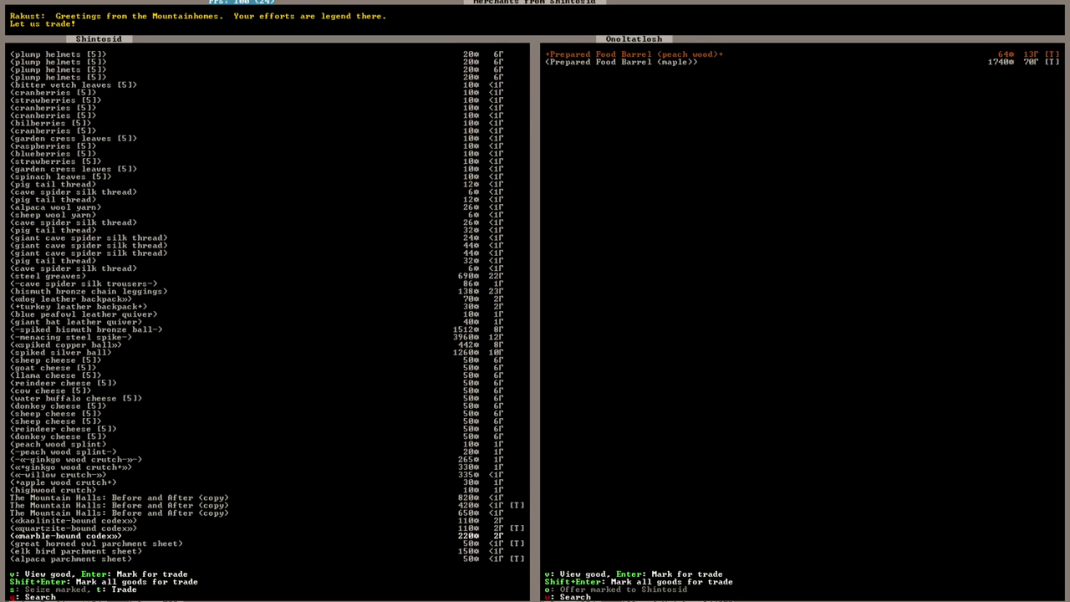
{"action": "key", "text": "Up"}
{"action": "key", "text": "Up"}
{"action": "key", "text": "Up"}
{"action": "key", "text": "Return"}
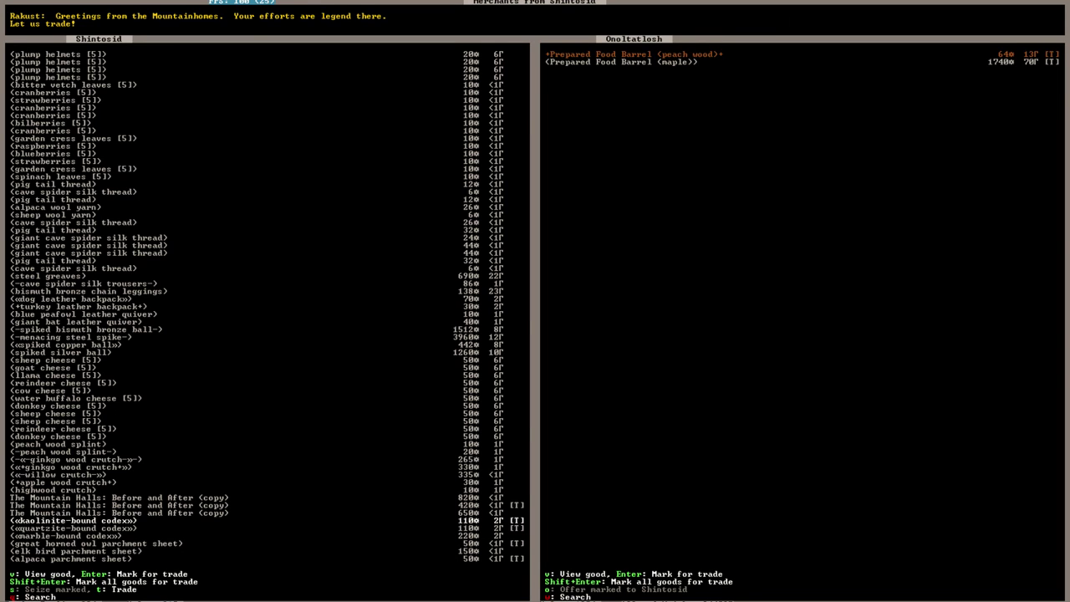
Mark the highwood crutch and peach wood splint for trade
{"action": "key", "text": "Up"}
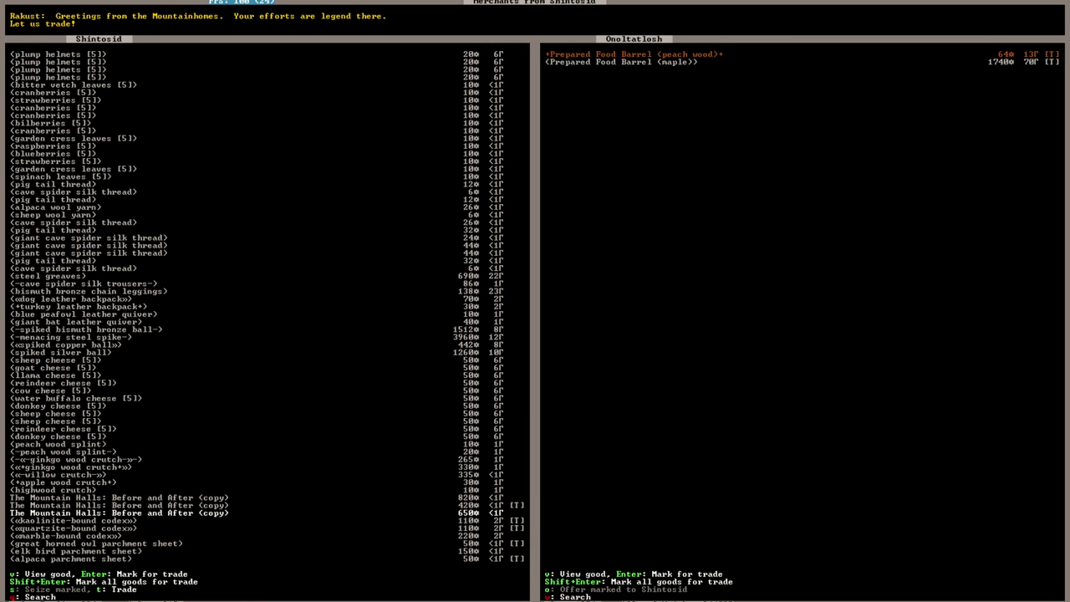
{"action": "key", "text": "Up"}
{"action": "key", "text": "Up"}
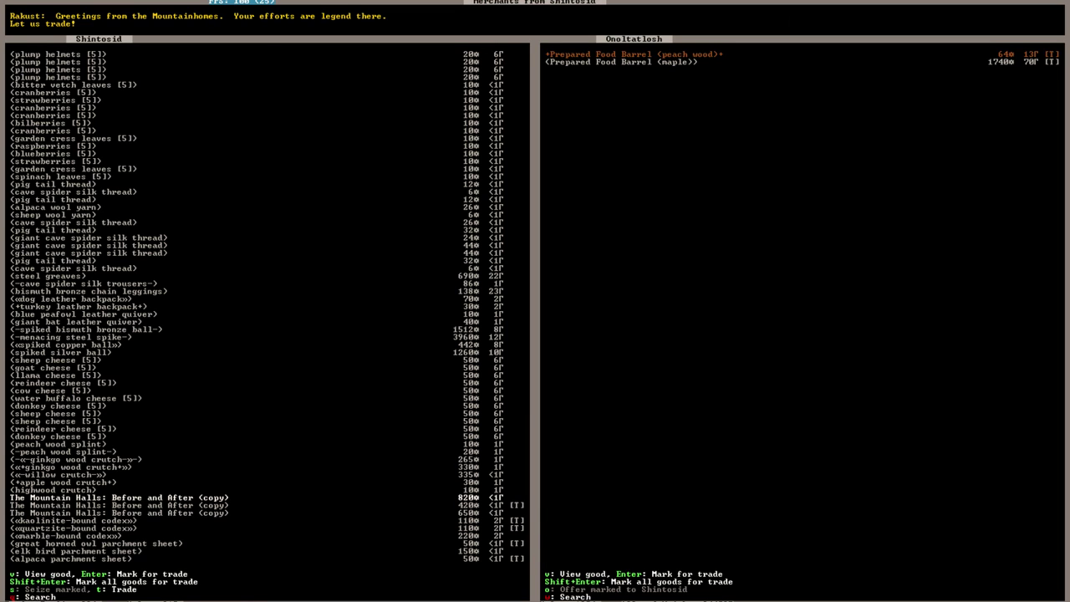
{"action": "key", "text": "Up"}
{"action": "key", "text": "Return"}
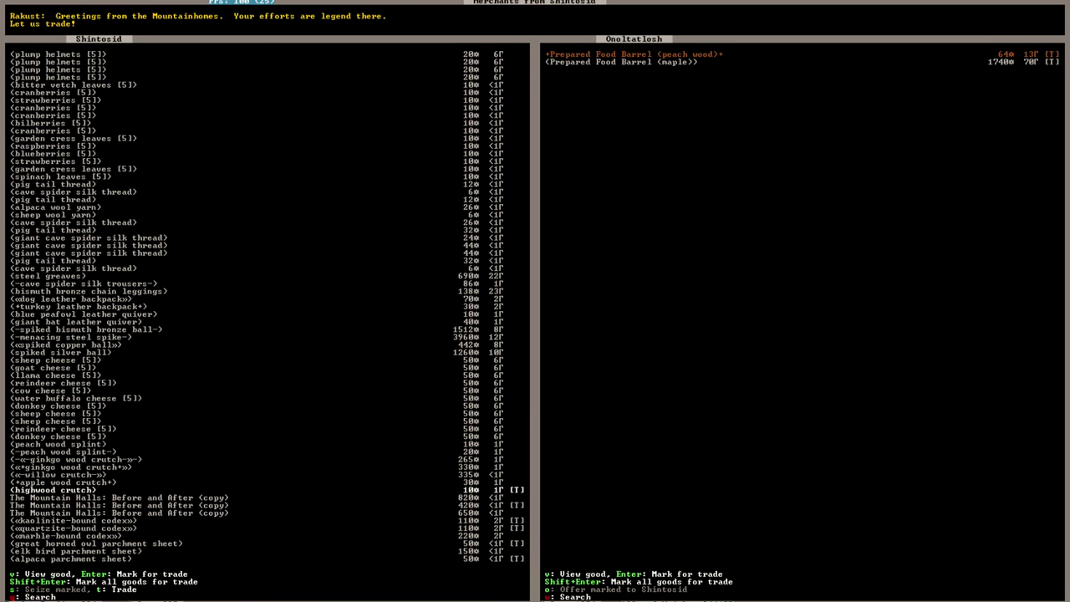
{"action": "key", "text": "Up"}
{"action": "key", "text": "Up"}
{"action": "key", "text": "Up"}
{"action": "key", "text": "Up"}
{"action": "key", "text": "Up"}
{"action": "key", "text": "Return"}
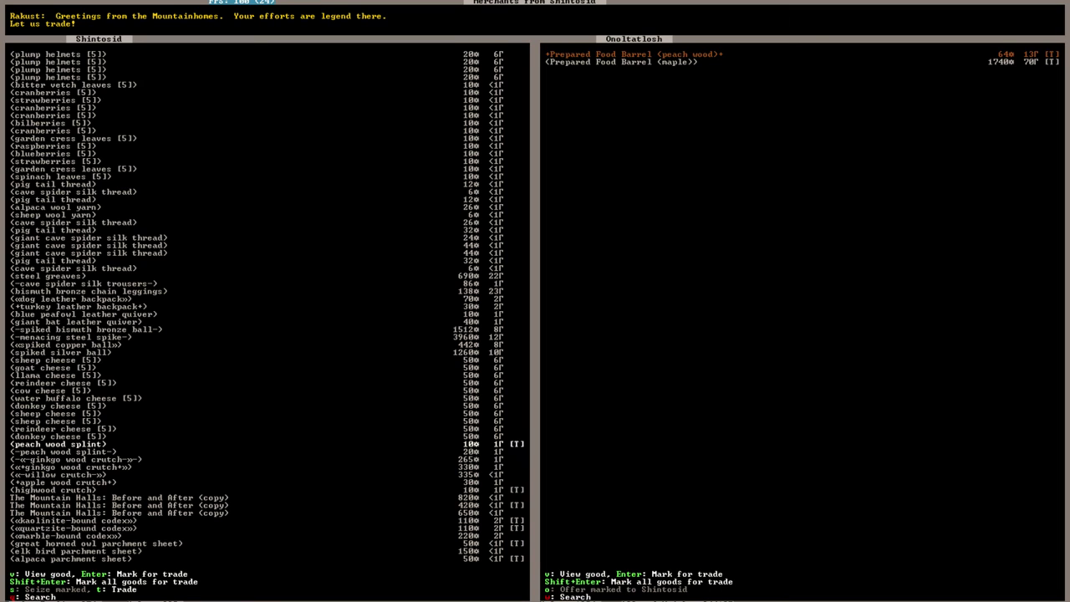
Browse up past the cheeses, steel spikes and silk thread to the berry entries
{"action": "key", "text": "Up"}
{"action": "key", "text": "Up"}
{"action": "key", "text": "Up"}
{"action": "key", "text": "Up"}
{"action": "key", "text": "Up"}
{"action": "key", "text": "Up"}
{"action": "key", "text": "Up"}
{"action": "key", "text": "Up"}
{"action": "key", "text": "Up"}
{"action": "key", "text": "Up"}
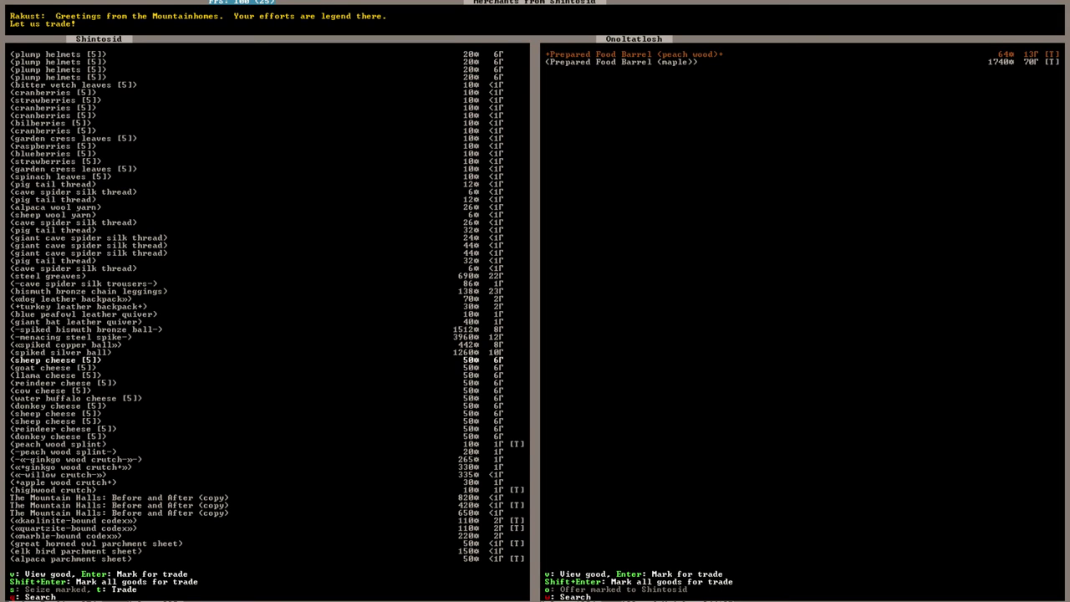
{"action": "key", "text": "Up"}
{"action": "key", "text": "Up"}
{"action": "key", "text": "Up"}
{"action": "key", "text": "Down"}
{"action": "key", "text": "Down"}
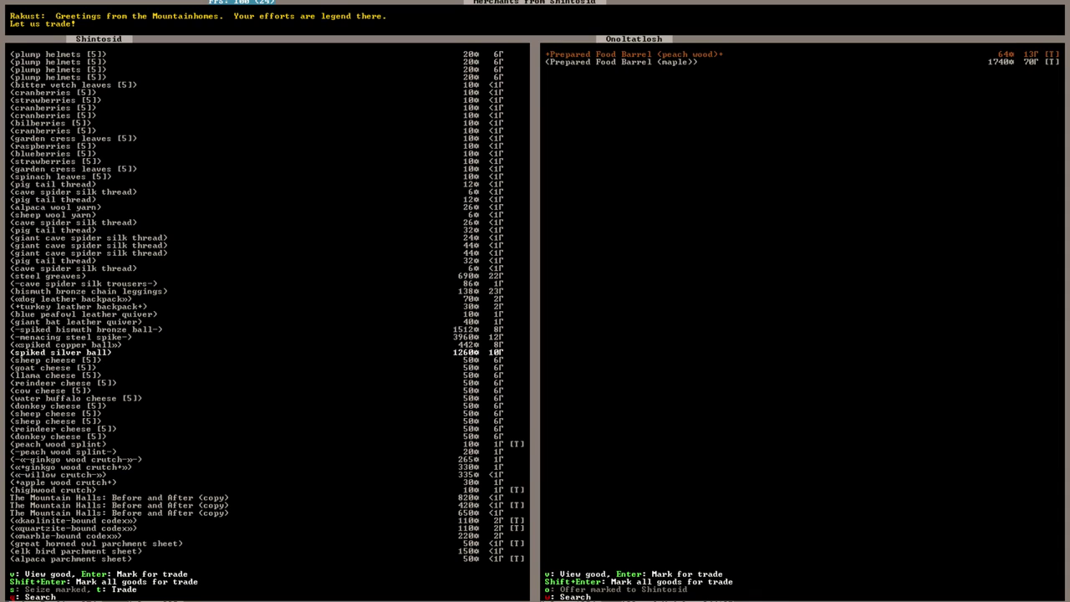
{"action": "key", "text": "Up"}
{"action": "key", "text": "Up"}
{"action": "key", "text": "Up"}
{"action": "key", "text": "Up"}
{"action": "key", "text": "Up"}
{"action": "key", "text": "Up"}
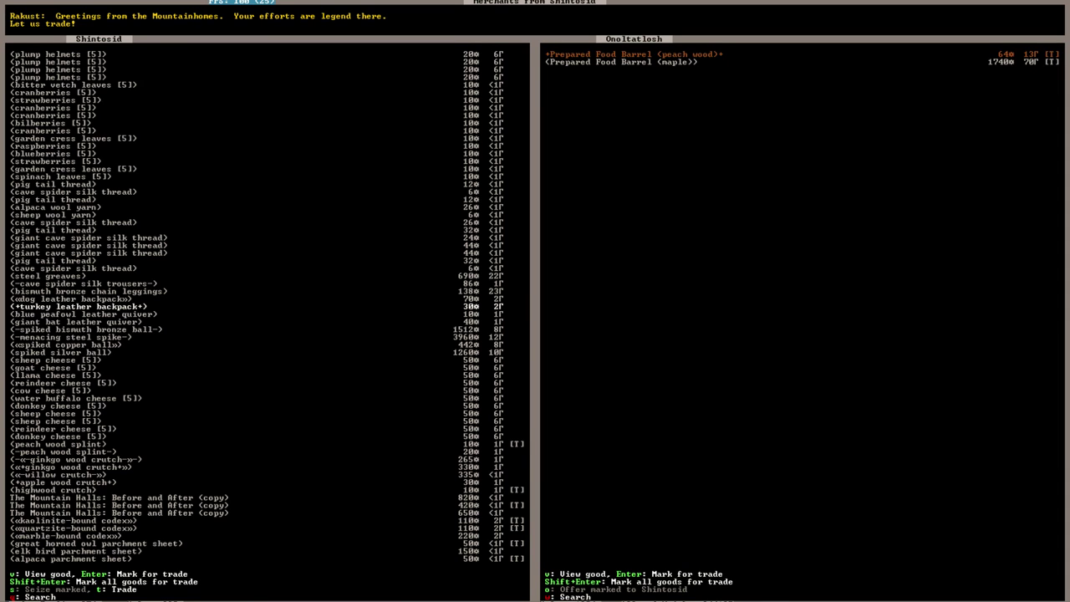
{"action": "key", "text": "Up"}
{"action": "key", "text": "Up"}
{"action": "key", "text": "Up"}
{"action": "key", "text": "Up"}
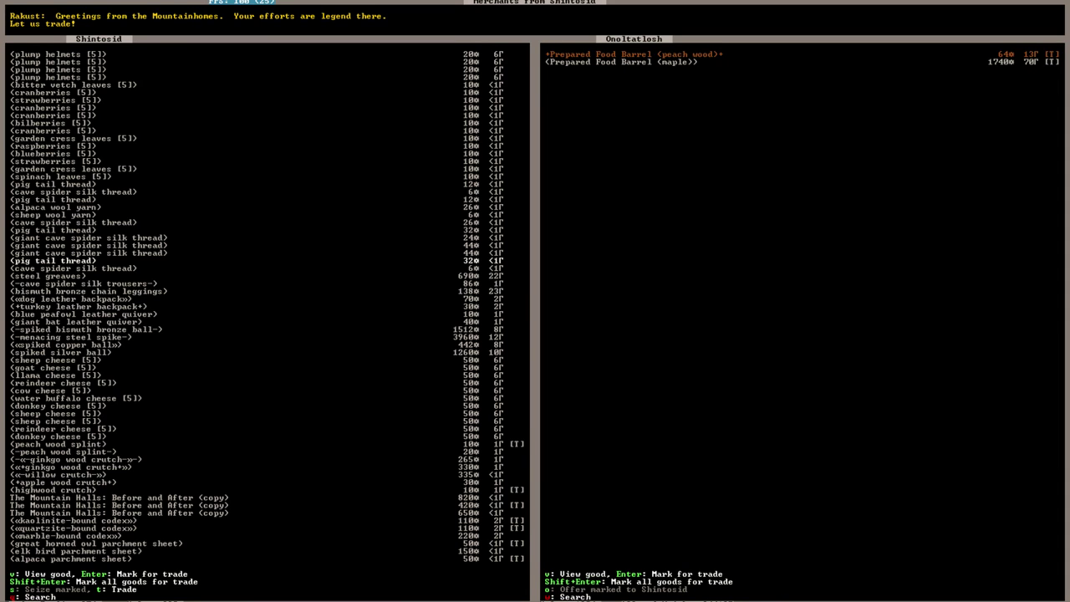
{"action": "key", "text": "Up"}
{"action": "key", "text": "Up"}
{"action": "key", "text": "Up"}
{"action": "key", "text": "Down"}
{"action": "key", "text": "Down"}
{"action": "key", "text": "Up"}
{"action": "key", "text": "Up"}
{"action": "key", "text": "Up"}
{"action": "key", "text": "Up"}
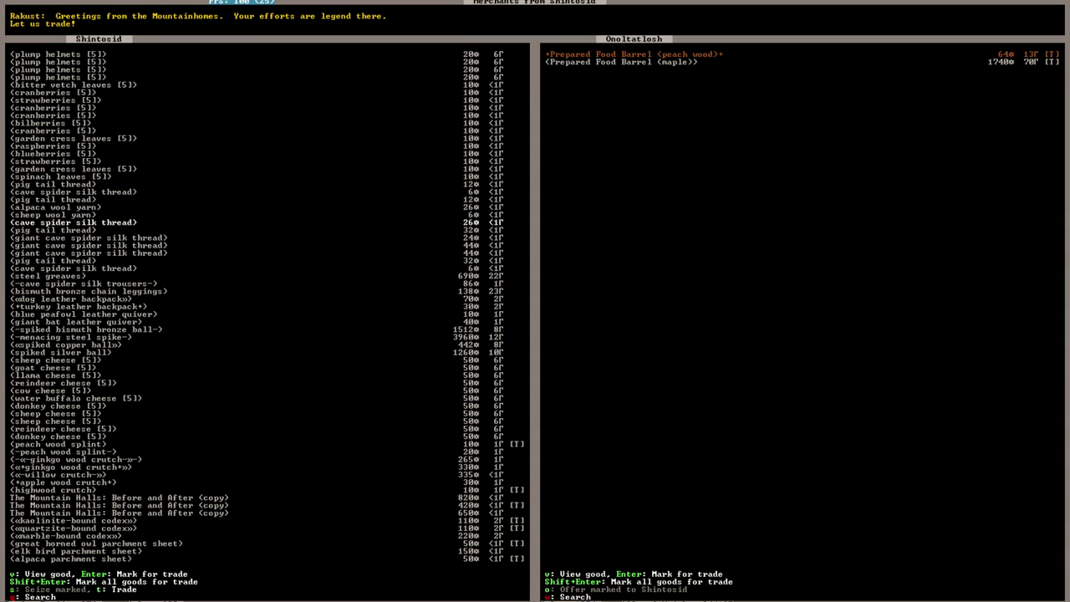
{"action": "key", "text": "Up"}
{"action": "key", "text": "Up"}
{"action": "key", "text": "Up"}
{"action": "key", "text": "Up"}
{"action": "key", "text": "Up"}
{"action": "key", "text": "Up"}
{"action": "key", "text": "Up"}
{"action": "key", "text": "Up"}
{"action": "key", "text": "Up"}
{"action": "key", "text": "Up"}
{"action": "key", "text": "Up"}
{"action": "key", "text": "Up"}
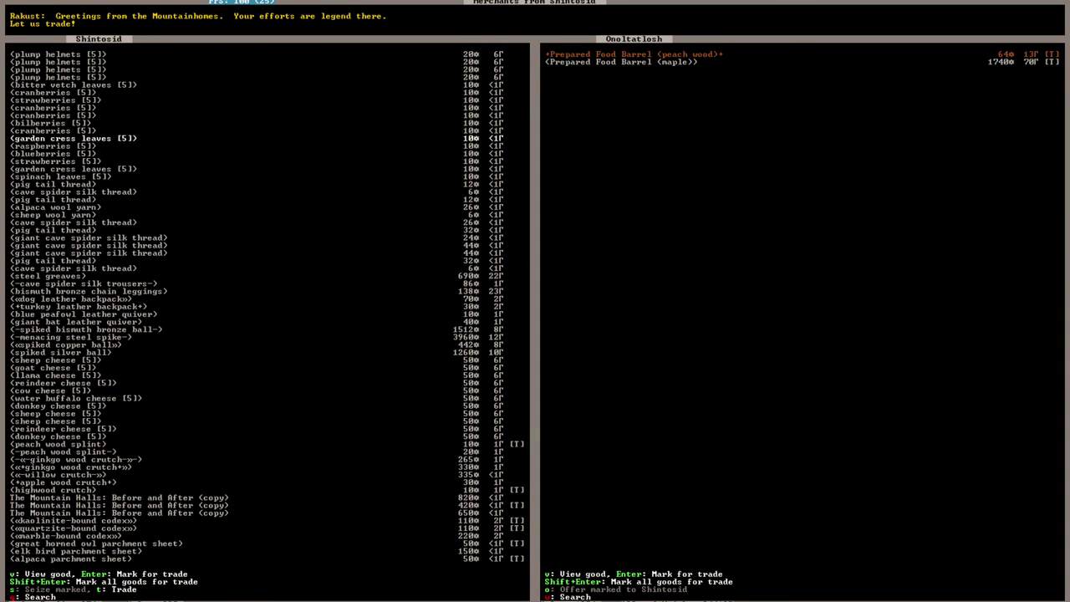
{"action": "key", "text": "Up"}
{"action": "key", "text": "Up"}
{"action": "key", "text": "Up"}
{"action": "key", "text": "Up"}
{"action": "key", "text": "Up"}
{"action": "key", "text": "Up"}
{"action": "key", "text": "Up"}
{"action": "key", "text": "Up"}
{"action": "key", "text": "Up"}
{"action": "key", "text": "Up"}
{"action": "key", "text": "Up"}
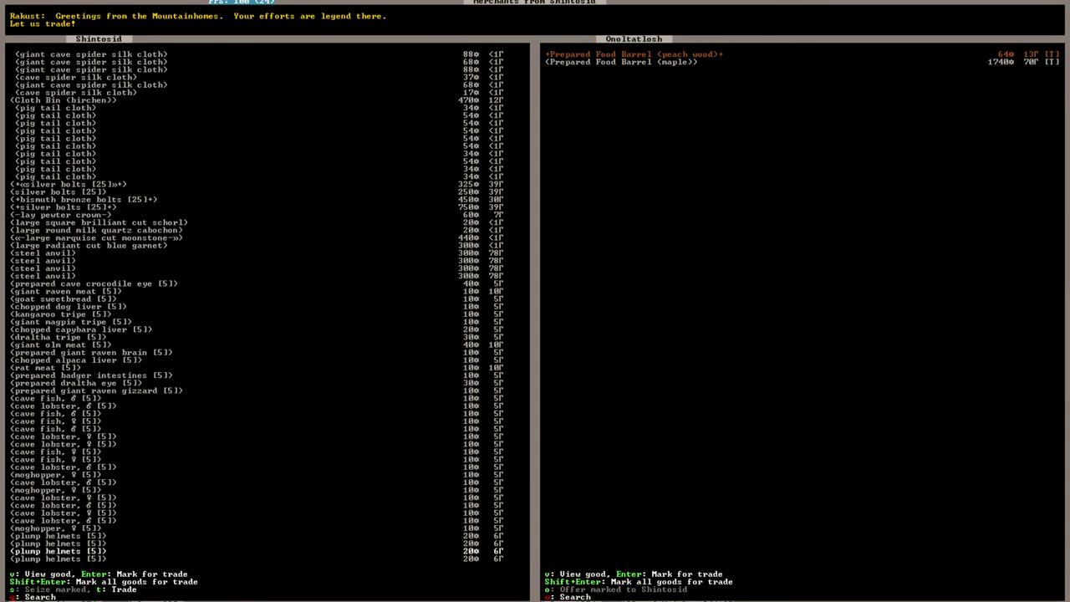
{"action": "key", "text": "Up"}
{"action": "key", "text": "Up"}
{"action": "key", "text": "Up"}
{"action": "key", "text": "Up"}
{"action": "key", "text": "Up"}
{"action": "key", "text": "Up"}
{"action": "key", "text": "Up"}
{"action": "key", "text": "Up"}
{"action": "key", "text": "Up"}
{"action": "key", "text": "Up"}
{"action": "key", "text": "Up"}
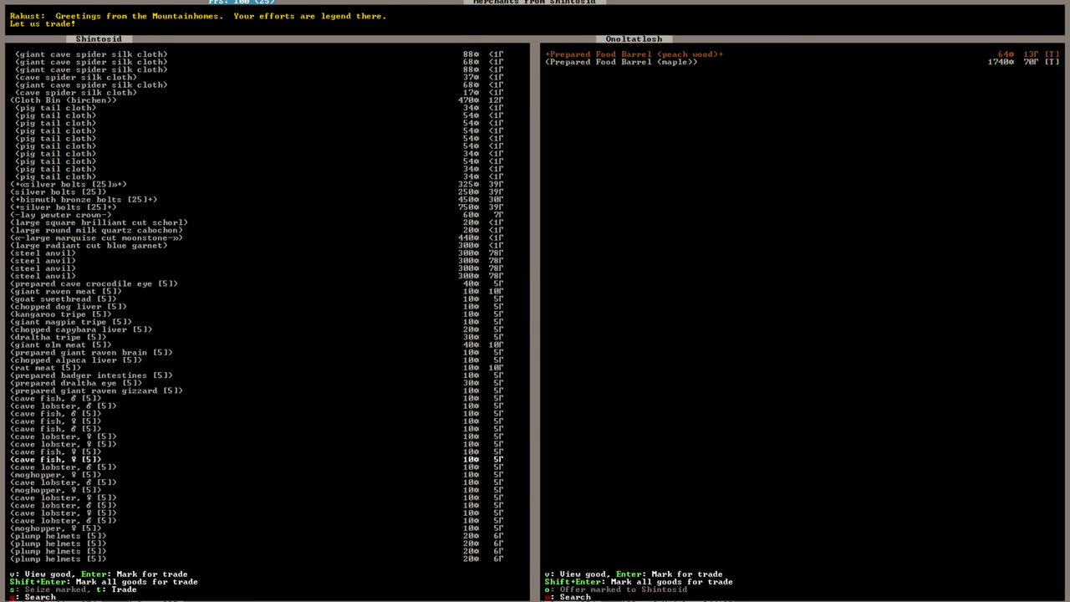
{"action": "key", "text": "Up"}
{"action": "key", "text": "Up"}
{"action": "key", "text": "Up"}
{"action": "key", "text": "Up"}
{"action": "key", "text": "Up"}
{"action": "key", "text": "Up"}
{"action": "key", "text": "Up"}
{"action": "key", "text": "Up"}
{"action": "key", "text": "Up"}
{"action": "key", "text": "Up"}
{"action": "key", "text": "Up"}
{"action": "key", "text": "Up"}
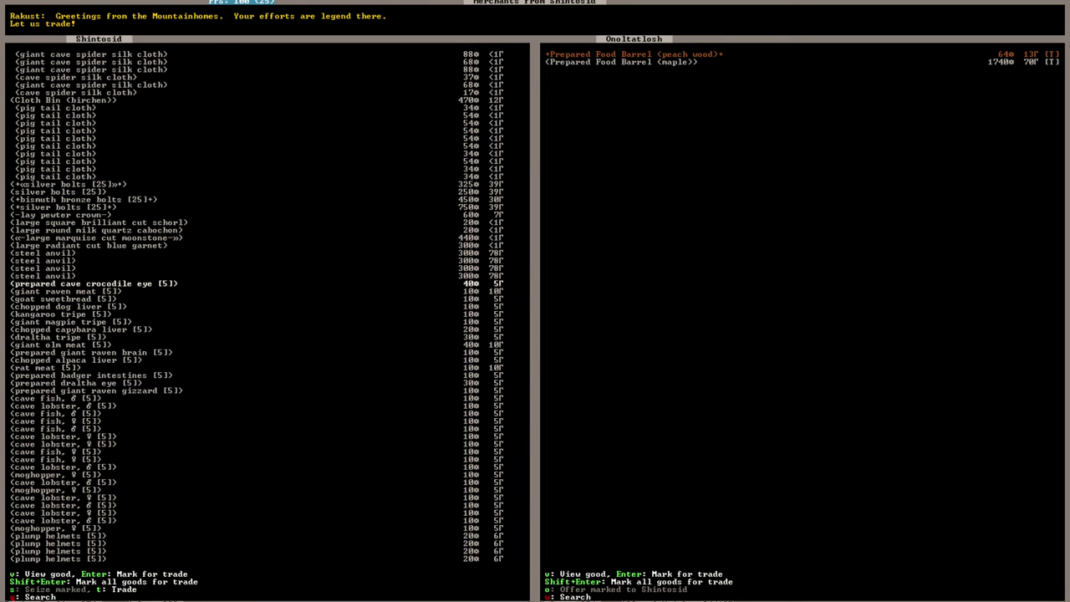
{"action": "key", "text": "Up"}
{"action": "key", "text": "Up"}
{"action": "key", "text": "Up"}
{"action": "key", "text": "Up"}
{"action": "key", "text": "Up"}
{"action": "key", "text": "Up"}
{"action": "key", "text": "Up"}
{"action": "key", "text": "Up"}
{"action": "key", "text": "Up"}
{"action": "key", "text": "Up"}
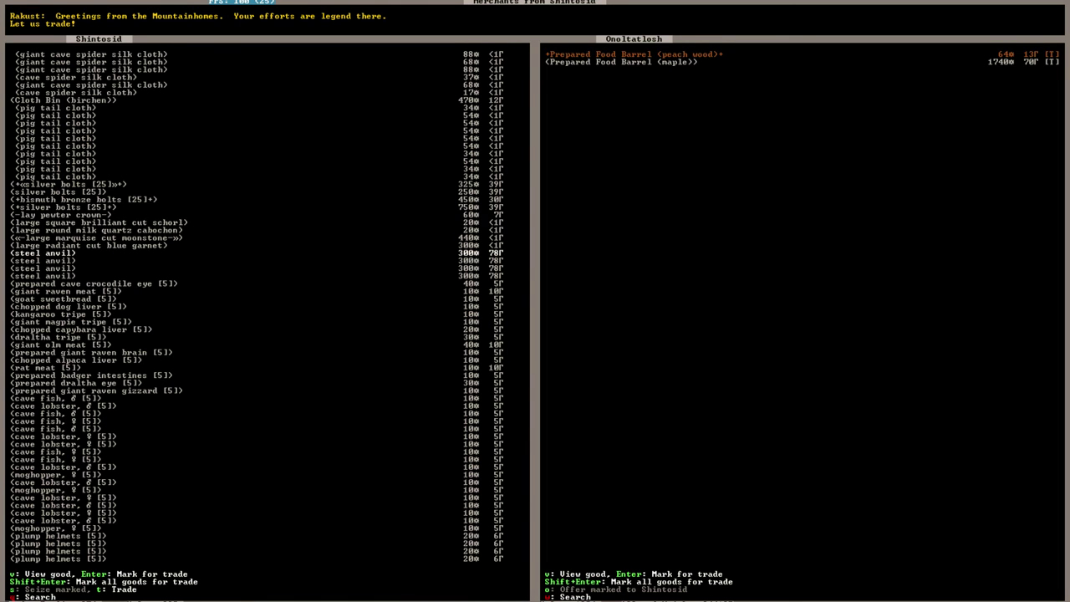
{"action": "key", "text": "Up"}
{"action": "key", "text": "Up"}
{"action": "key", "text": "Up"}
{"action": "key", "text": "Up"}
{"action": "key", "text": "Up"}
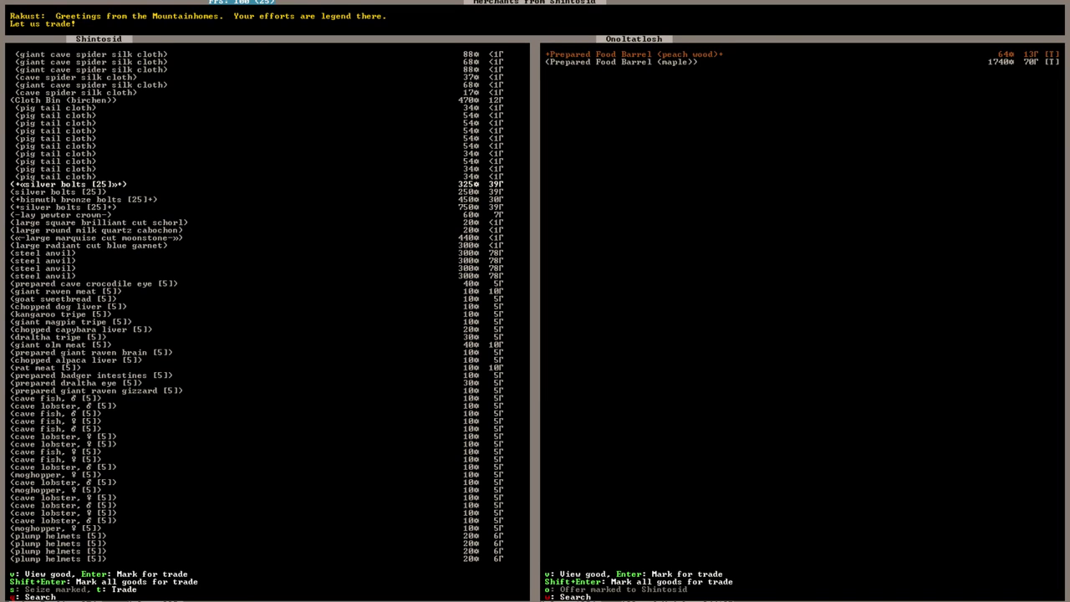
{"action": "key", "text": "Up"}
{"action": "key", "text": "Up"}
{"action": "key", "text": "Up"}
{"action": "key", "text": "Up"}
{"action": "key", "text": "Up"}
{"action": "key", "text": "Up"}
{"action": "key", "text": "Up"}
{"action": "key", "text": "Up"}
{"action": "key", "text": "Down"}
{"action": "key", "text": "Down"}
{"action": "key", "text": "Down"}
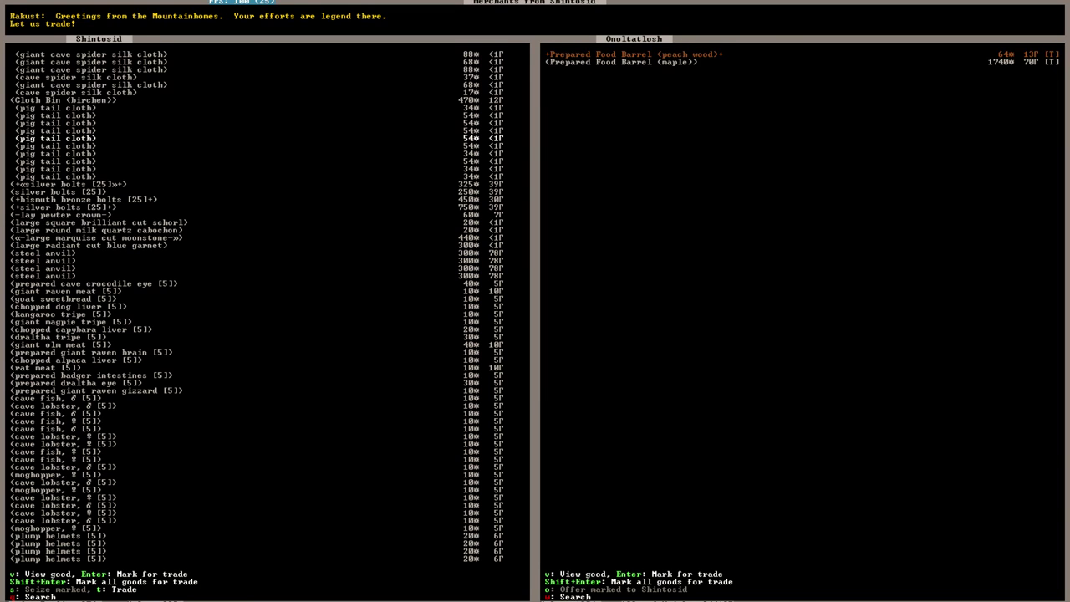
{"action": "key", "text": "Down"}
{"action": "key", "text": "Down"}
{"action": "key", "text": "Down"}
{"action": "key", "text": "Down"}
{"action": "key", "text": "Down"}
{"action": "key", "text": "Down"}
{"action": "key", "text": "Down"}
{"action": "key", "text": "Down"}
{"action": "key", "text": "Down"}
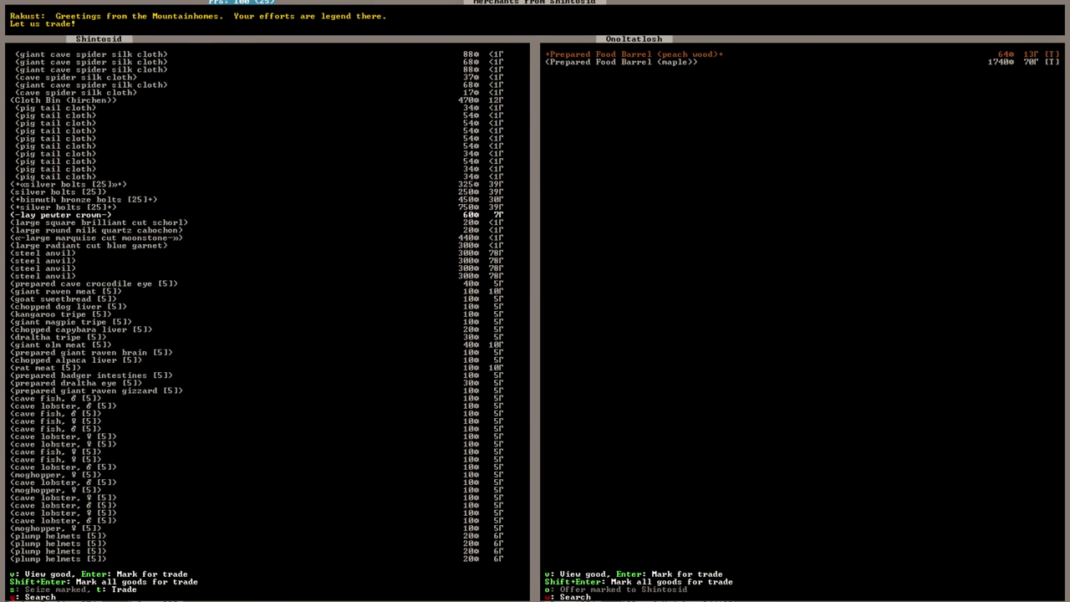
{"action": "key", "text": "Return"}
{"action": "key", "text": "Return"}
{"action": "key", "text": "Up"}
{"action": "key", "text": "Up"}
{"action": "key", "text": "Up"}
{"action": "key", "text": "Up"}
{"action": "key", "text": "Up"}
{"action": "key", "text": "Up"}
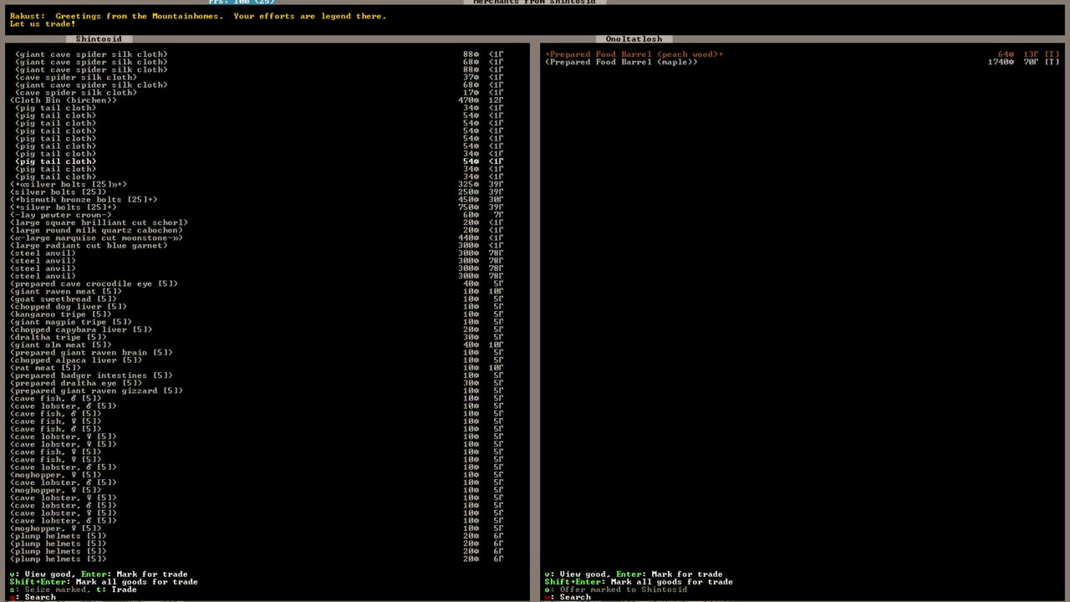
{"action": "key", "text": "Up"}
{"action": "key", "text": "Up"}
{"action": "key", "text": "Up"}
{"action": "key", "text": "Up"}
{"action": "key", "text": "Up"}
{"action": "key", "text": "Up"}
{"action": "key", "text": "Up"}
{"action": "key", "text": "Up"}
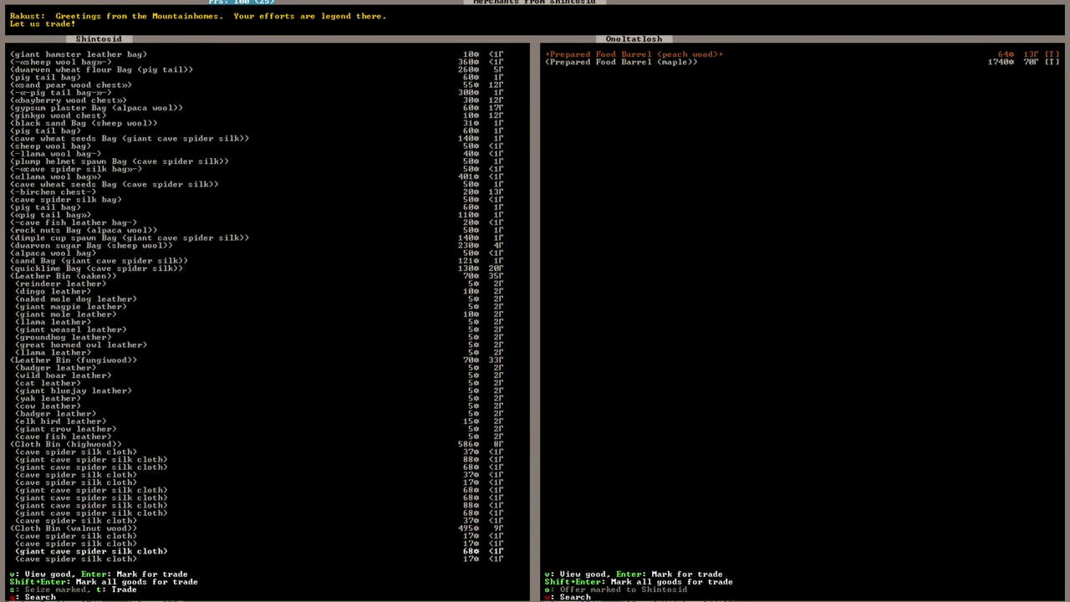
{"action": "key", "text": "Up"}
{"action": "key", "text": "Up"}
{"action": "key", "text": "Up"}
{"action": "key", "text": "Up"}
{"action": "key", "text": "Up"}
{"action": "key", "text": "Up"}
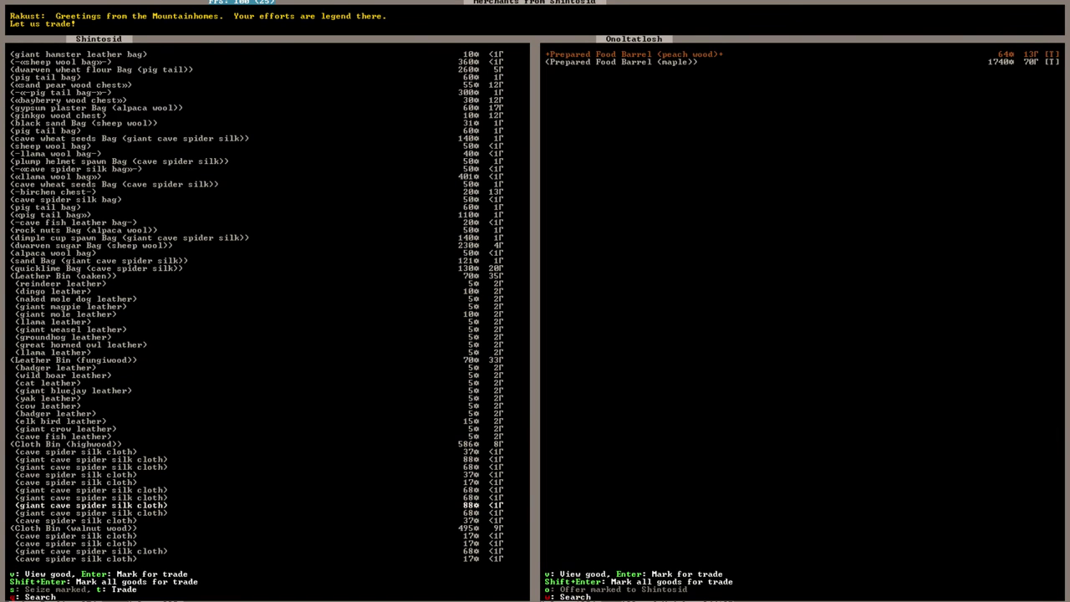
{"action": "key", "text": "Up"}
{"action": "key", "text": "Up"}
{"action": "key", "text": "Up"}
{"action": "key", "text": "Up"}
{"action": "key", "text": "Up"}
{"action": "key", "text": "Up"}
{"action": "key", "text": "Up"}
{"action": "key", "text": "Up"}
{"action": "key", "text": "Up"}
{"action": "key", "text": "Up"}
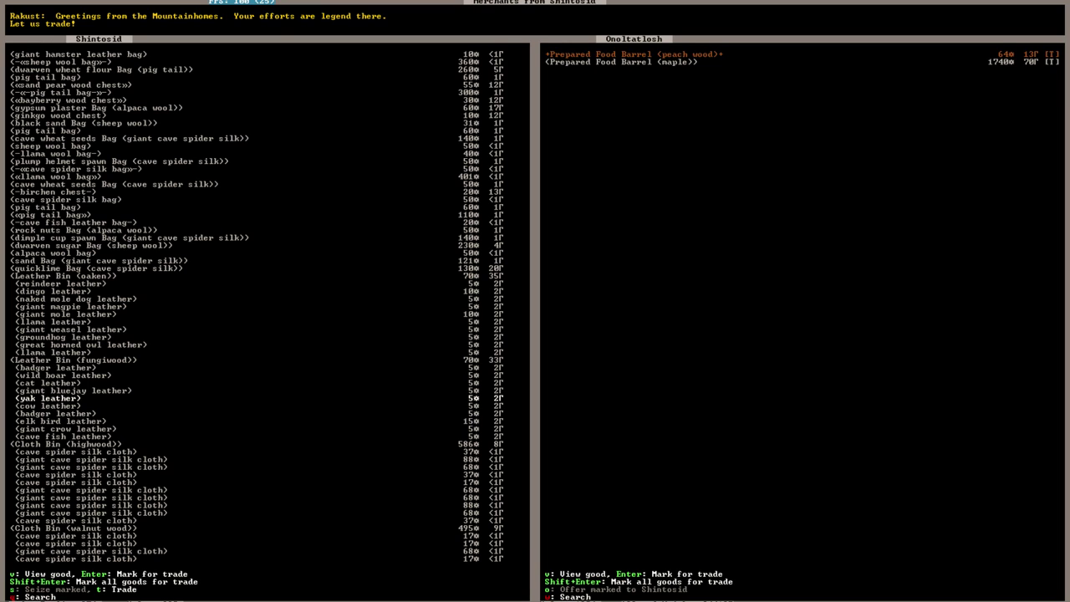
{"action": "key", "text": "Up"}
{"action": "key", "text": "Up"}
{"action": "key", "text": "Up"}
{"action": "key", "text": "Up"}
{"action": "key", "text": "Up"}
{"action": "key", "text": "Up"}
{"action": "key", "text": "Up"}
{"action": "key", "text": "Up"}
{"action": "key", "text": "Up"}
{"action": "key", "text": "Up"}
{"action": "key", "text": "Up"}
{"action": "key", "text": "Up"}
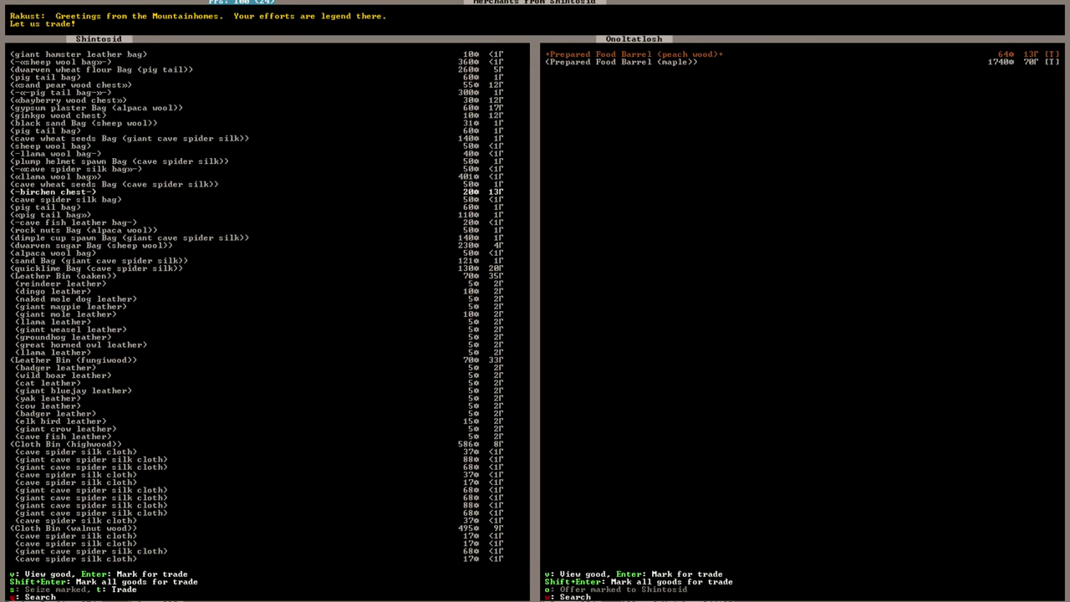
{"action": "key", "text": "Up"}
{"action": "key", "text": "Up"}
{"action": "key", "text": "Up"}
{"action": "key", "text": "Up"}
{"action": "key", "text": "Up"}
{"action": "key", "text": "Up"}
{"action": "key", "text": "Down"}
{"action": "key", "text": "Down"}
{"action": "key", "text": "Down"}
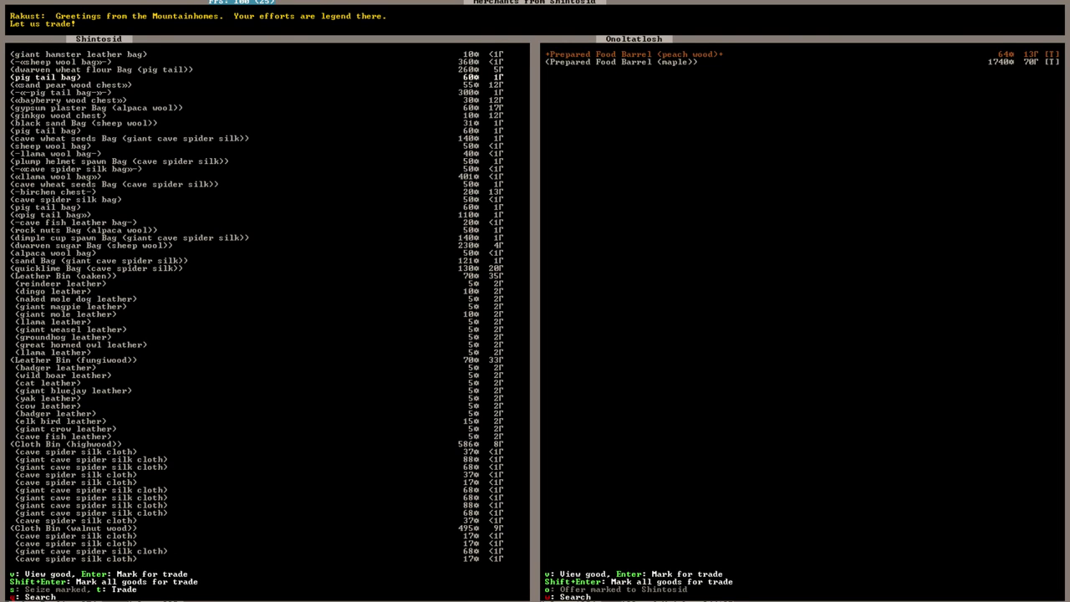
{"action": "key", "text": "Up"}
{"action": "key", "text": "Up"}
{"action": "key", "text": "Up"}
{"action": "key", "text": "Up"}
Mark the merchant's copper buckler and shield for trade
{"action": "key", "text": "Down"}
{"action": "key", "text": "Up"}
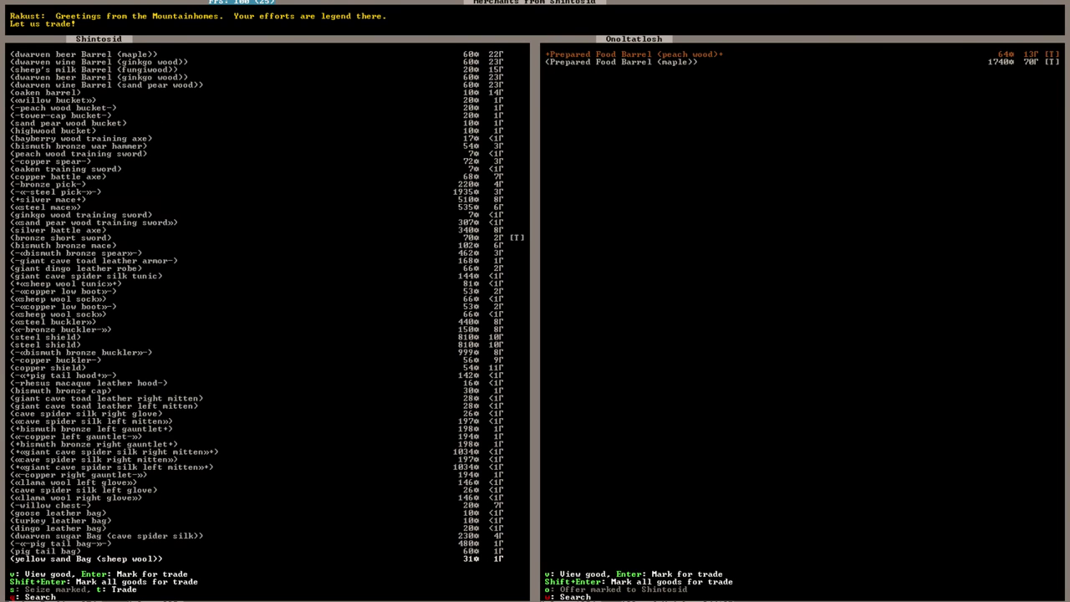
{"action": "key", "text": "Down"}
{"action": "key", "text": "Up"}
{"action": "key", "text": "Down"}
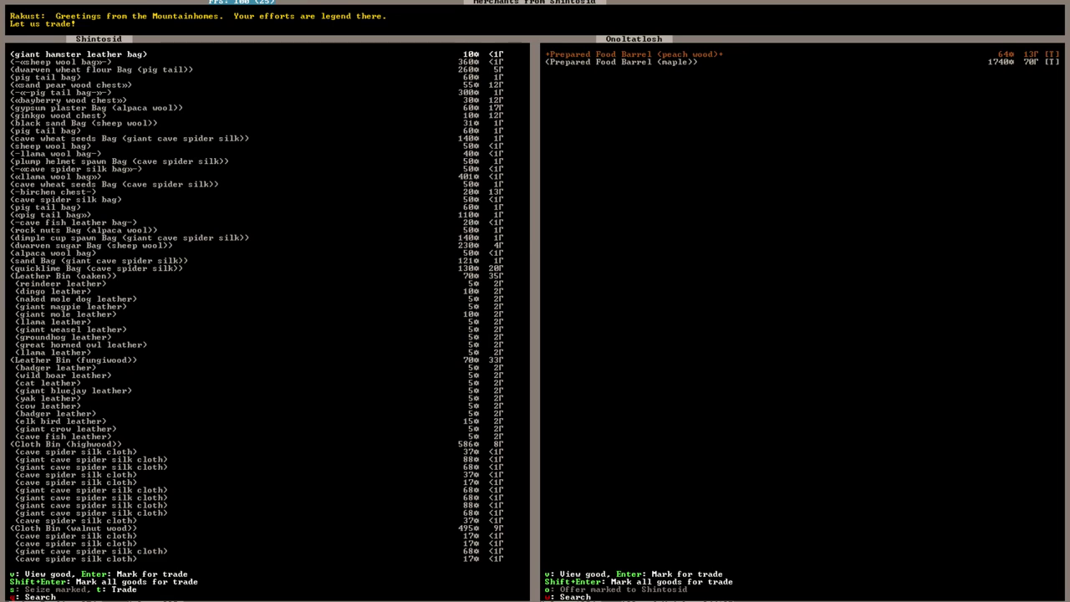
{"action": "key", "text": "Up"}
{"action": "key", "text": "Up"}
{"action": "key", "text": "Up"}
{"action": "key", "text": "Up"}
{"action": "key", "text": "Up"}
{"action": "key", "text": "Up"}
{"action": "key", "text": "Up"}
{"action": "key", "text": "Up"}
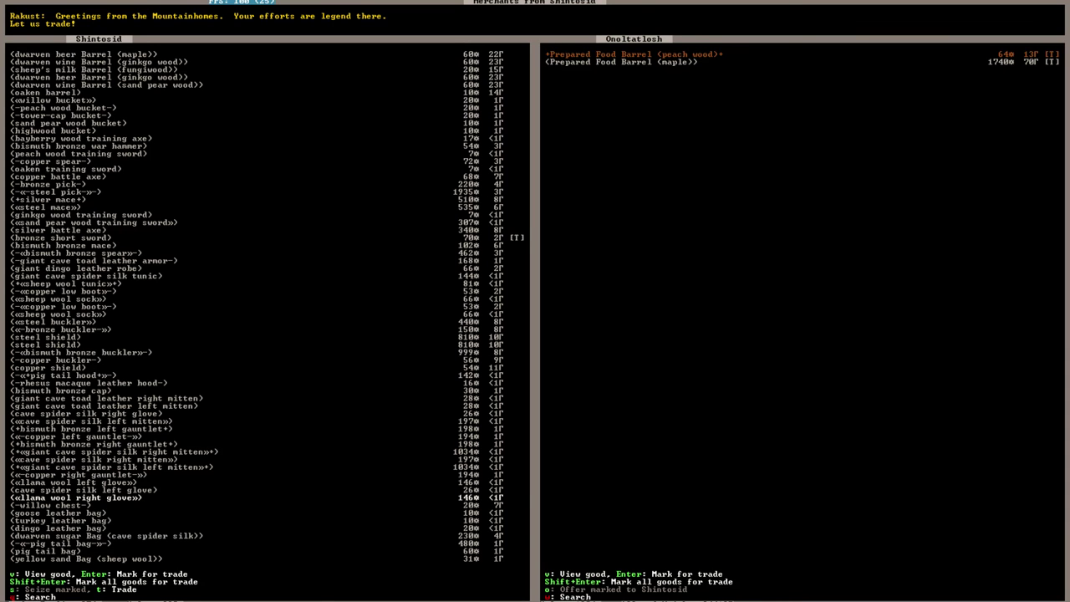
{"action": "key", "text": "Up"}
{"action": "key", "text": "Up"}
{"action": "key", "text": "Up"}
{"action": "key", "text": "Up"}
{"action": "key", "text": "Up"}
{"action": "key", "text": "Up"}
{"action": "key", "text": "Up"}
{"action": "key", "text": "Up"}
{"action": "key", "text": "Up"}
{"action": "key", "text": "Up"}
{"action": "key", "text": "Up"}
{"action": "key", "text": "Up"}
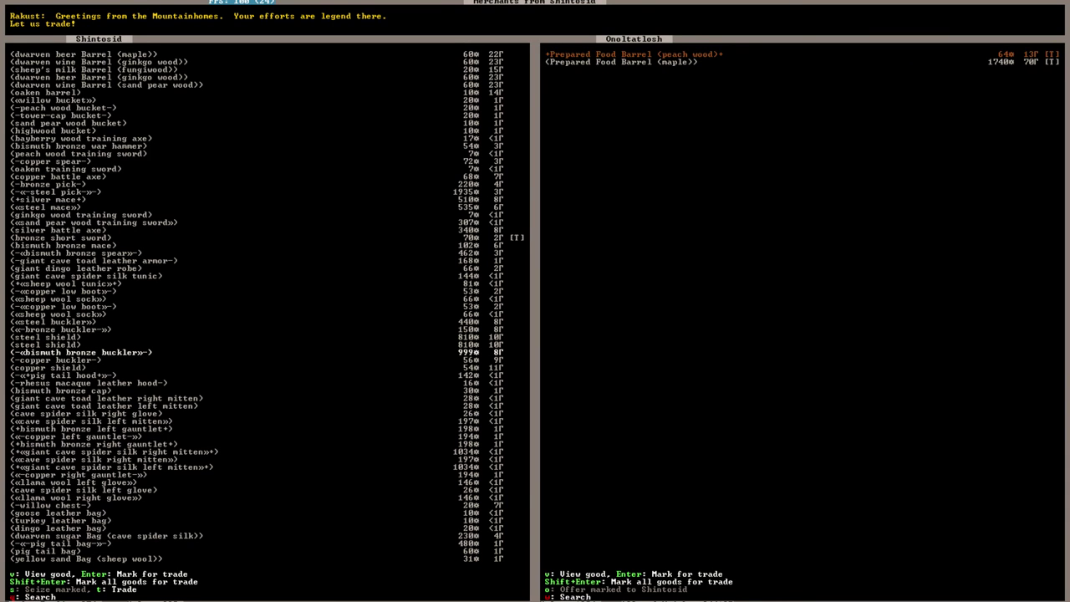
{"action": "key", "text": "Up"}
{"action": "key", "text": "Up"}
{"action": "key", "text": "Down"}
{"action": "key", "text": "Return"}
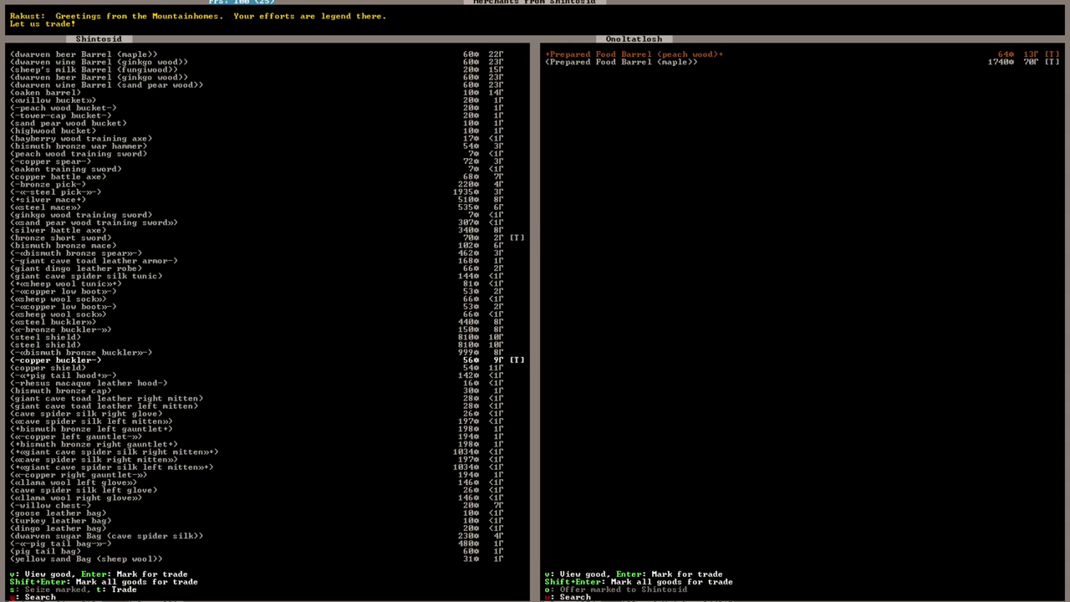
{"action": "key", "text": "Down"}
{"action": "key", "text": "Return"}
{"action": "key", "text": "Down"}
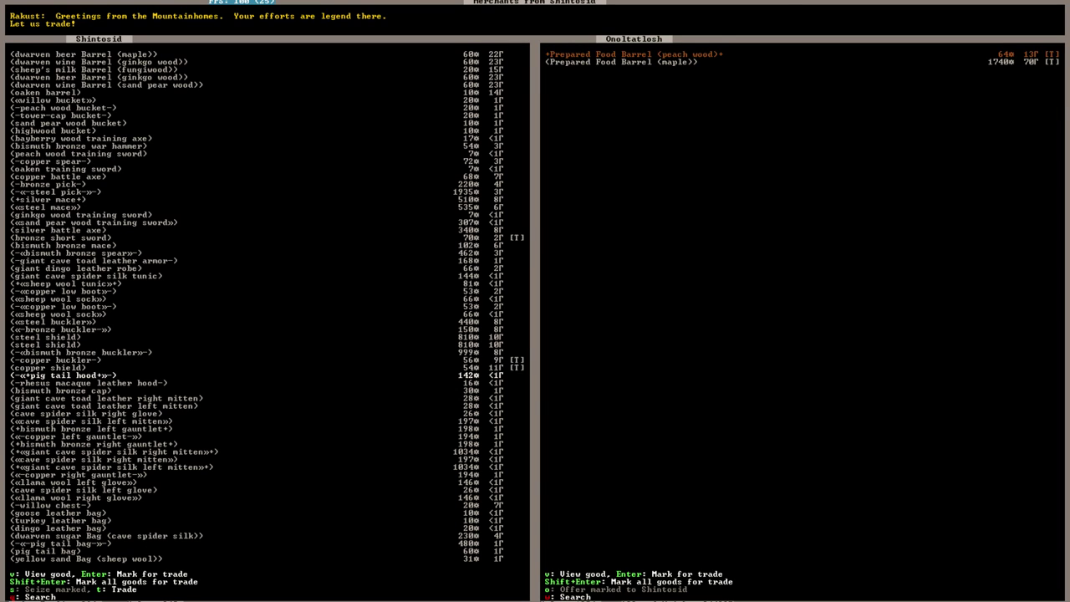
Mark the rhesus macaque leather hood and both giant cave toad mittens
{"action": "key", "text": "Down"}
{"action": "key", "text": "Return"}
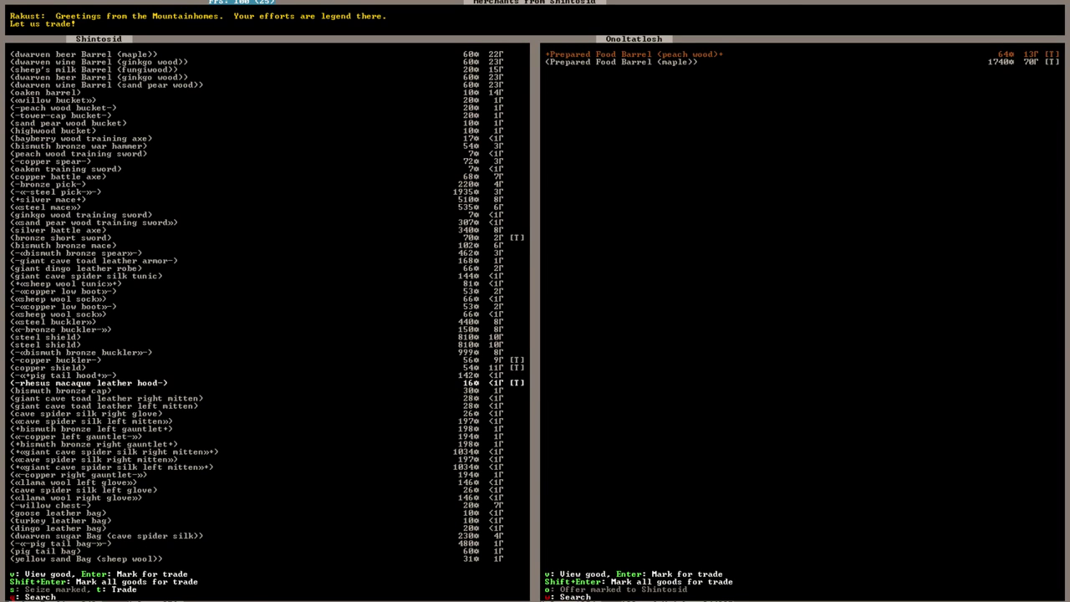
{"action": "key", "text": "Down"}
{"action": "key", "text": "Down"}
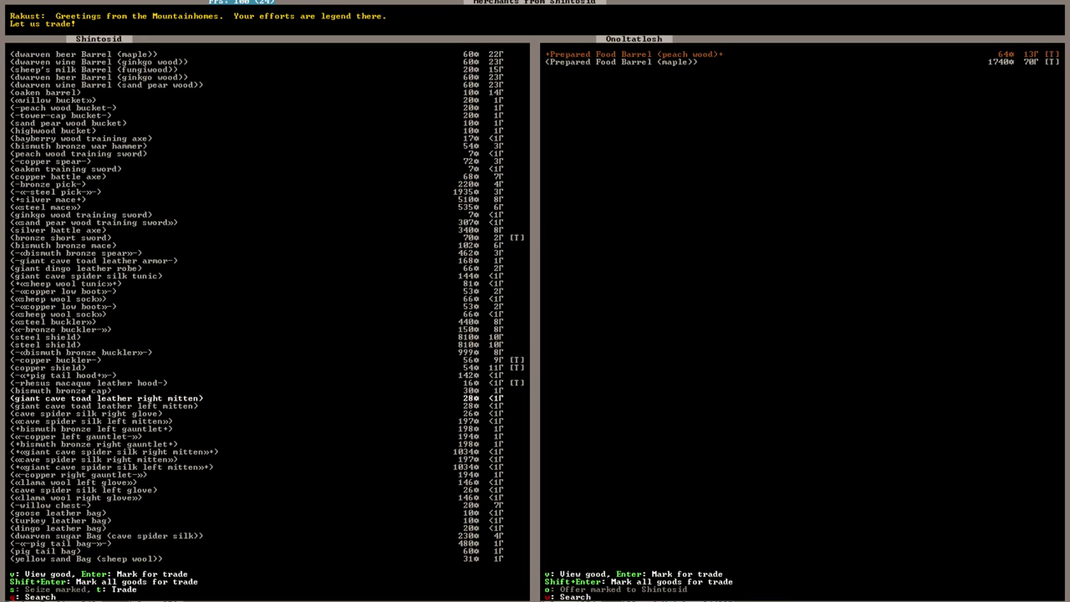
{"action": "key", "text": "Down"}
{"action": "key", "text": "Down"}
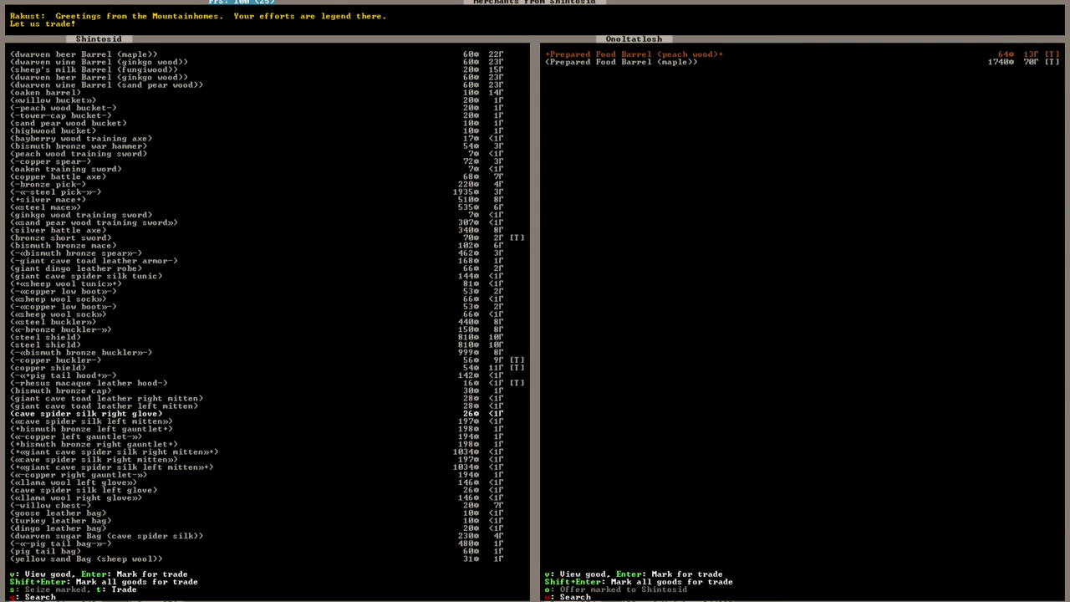
{"action": "key", "text": "Up"}
{"action": "key", "text": "Return"}
{"action": "key", "text": "Up"}
{"action": "key", "text": "Return"}
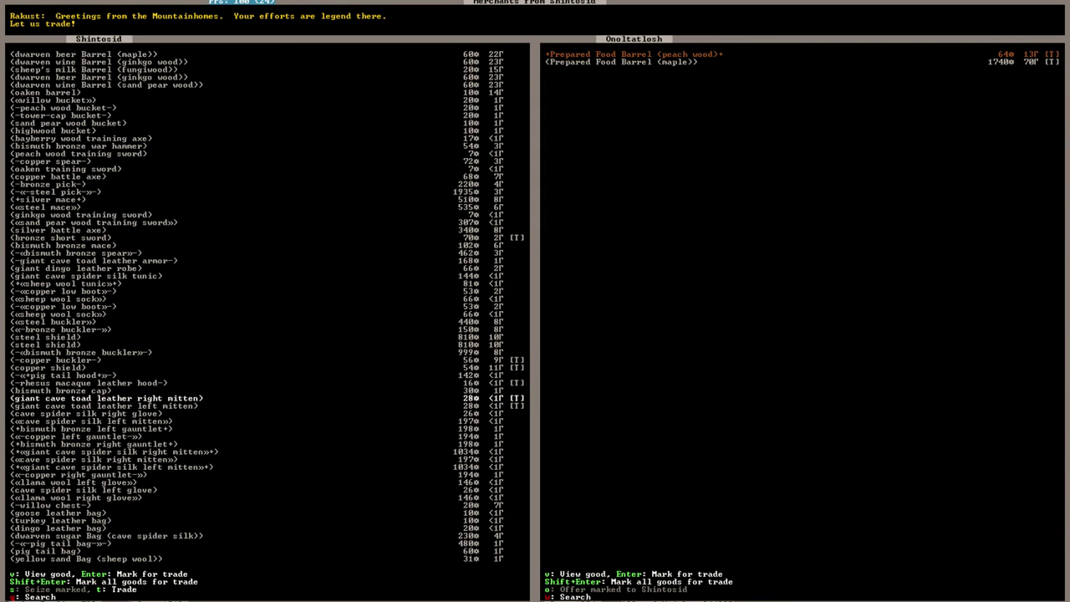
Mark the bismuth bronze mace, leaving the silver battle axe unmarked
{"action": "key", "text": "Up"}
{"action": "key", "text": "Up"}
{"action": "key", "text": "Up"}
{"action": "key", "text": "Up"}
{"action": "key", "text": "Up"}
{"action": "key", "text": "Up"}
{"action": "key", "text": "Up"}
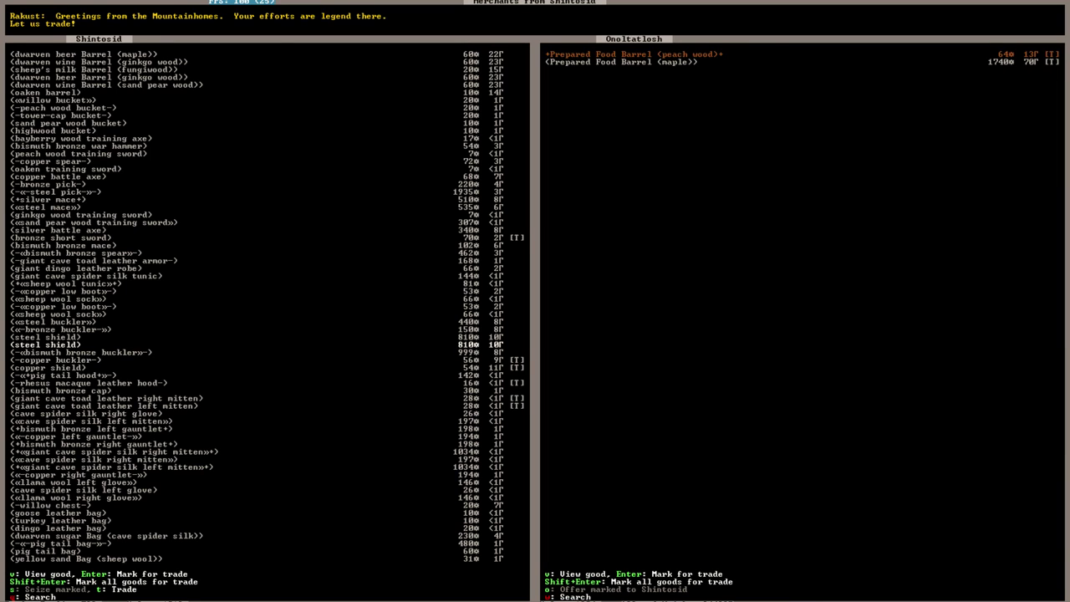
{"action": "key", "text": "Up"}
{"action": "key", "text": "Up"}
{"action": "key", "text": "Up"}
{"action": "key", "text": "Up"}
{"action": "key", "text": "Up"}
{"action": "key", "text": "Up"}
{"action": "key", "text": "Up"}
{"action": "key", "text": "Up"}
{"action": "key", "text": "Up"}
{"action": "key", "text": "Up"}
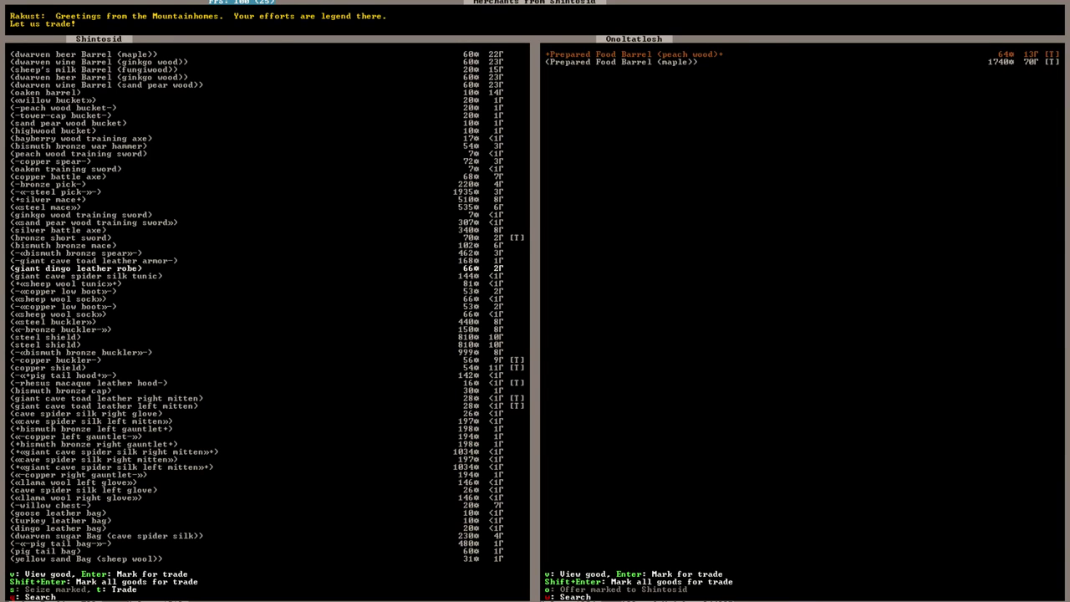
{"action": "key", "text": "Up"}
{"action": "key", "text": "Up"}
{"action": "key", "text": "Up"}
{"action": "key", "text": "Up"}
{"action": "key", "text": "Up"}
{"action": "key", "text": "Up"}
{"action": "key", "text": "Down"}
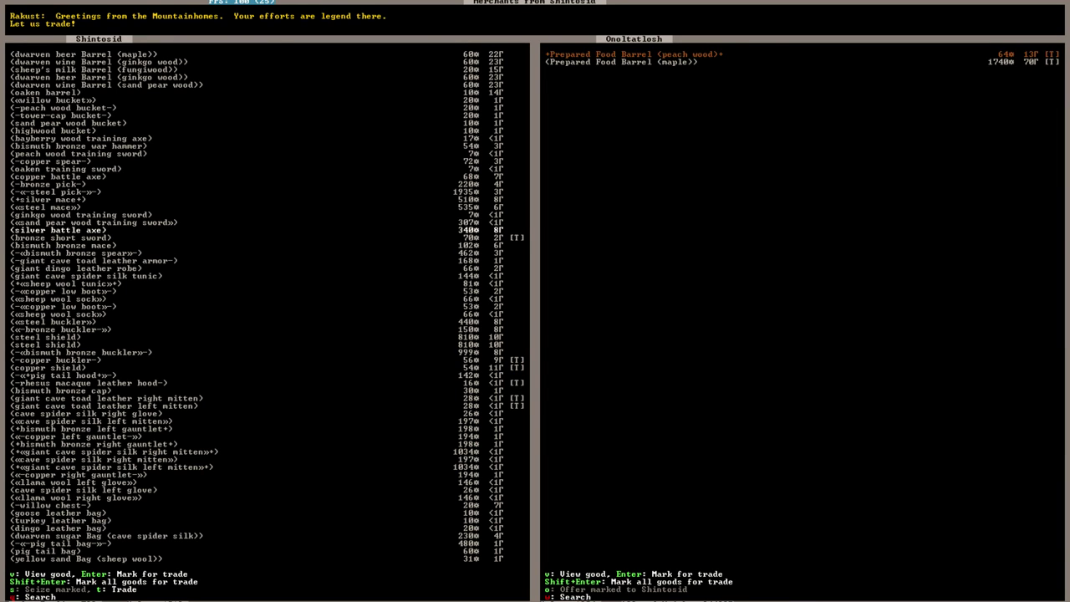
{"action": "key", "text": "Down"}
{"action": "key", "text": "Down"}
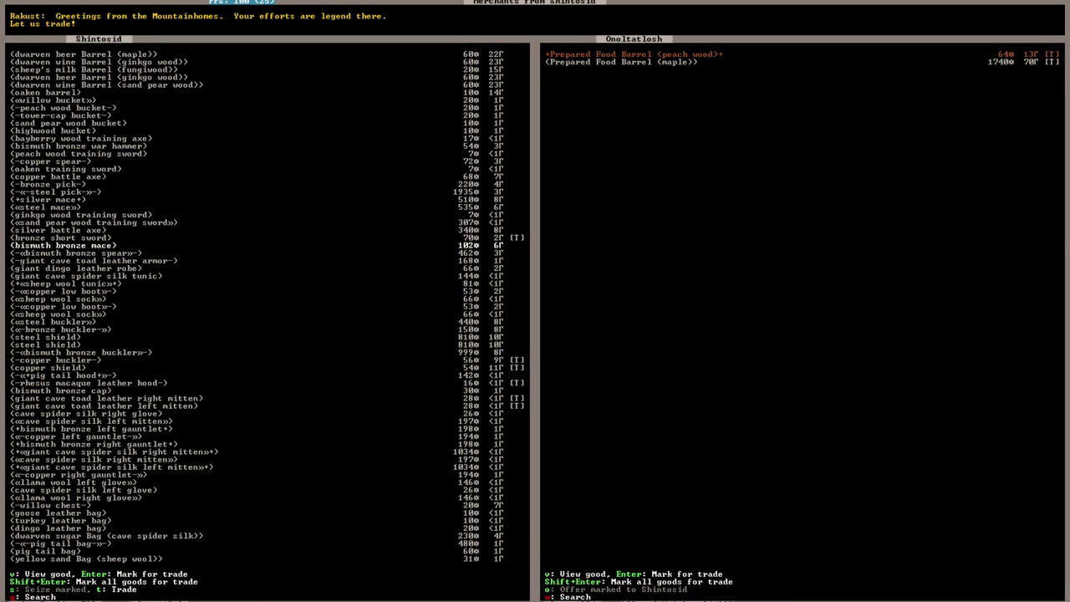
{"action": "key", "text": "Return"}
{"action": "key", "text": "Up"}
{"action": "key", "text": "Up"}
{"action": "key", "text": "Return"}
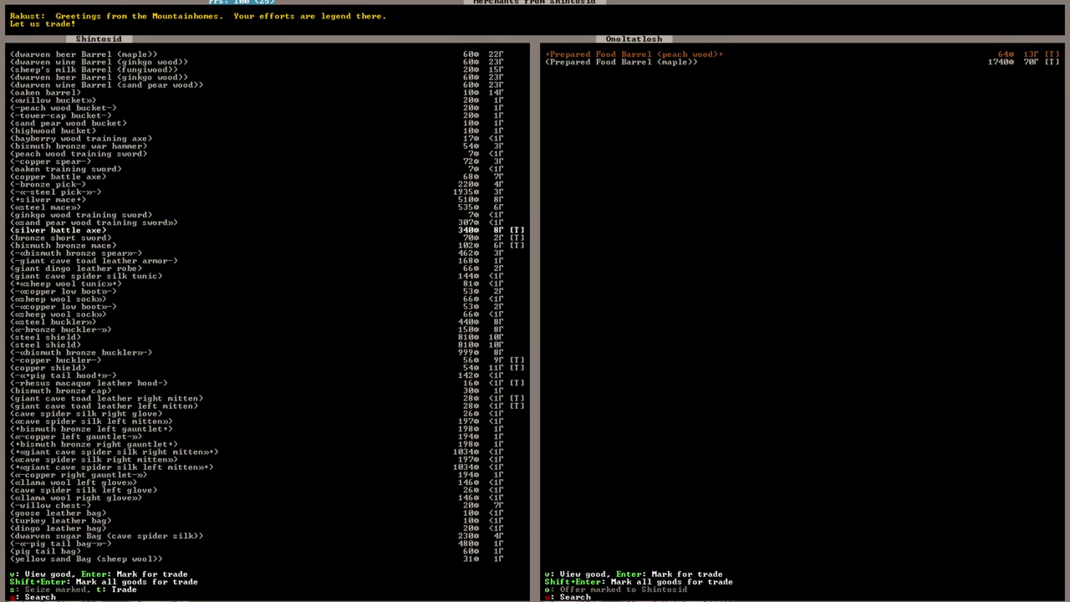
{"action": "key", "text": "Return"}
Mark the bronze pick, copper battle axe and copper spear for trade
{"action": "key", "text": "Up"}
{"action": "key", "text": "Up"}
{"action": "key", "text": "Up"}
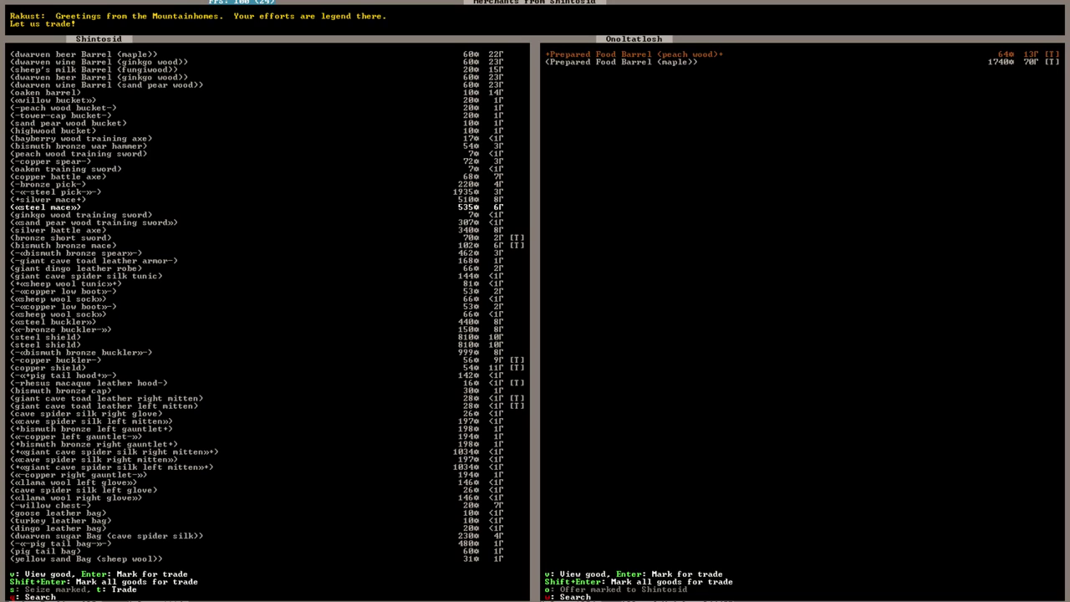
{"action": "key", "text": "Up"}
{"action": "key", "text": "Up"}
{"action": "key", "text": "Up"}
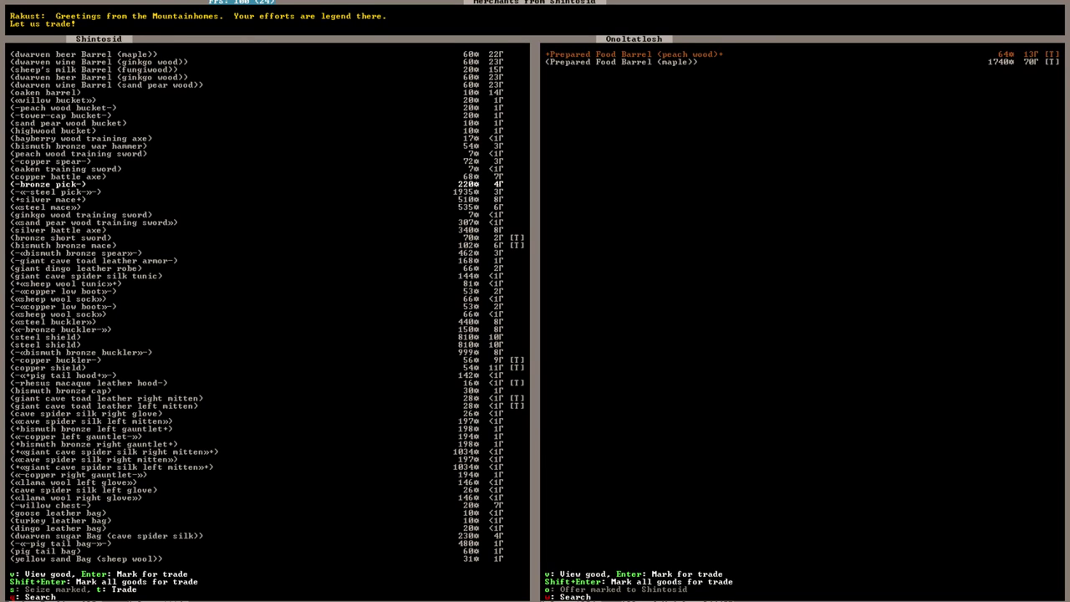
{"action": "key", "text": "Return"}
{"action": "key", "text": "Up"}
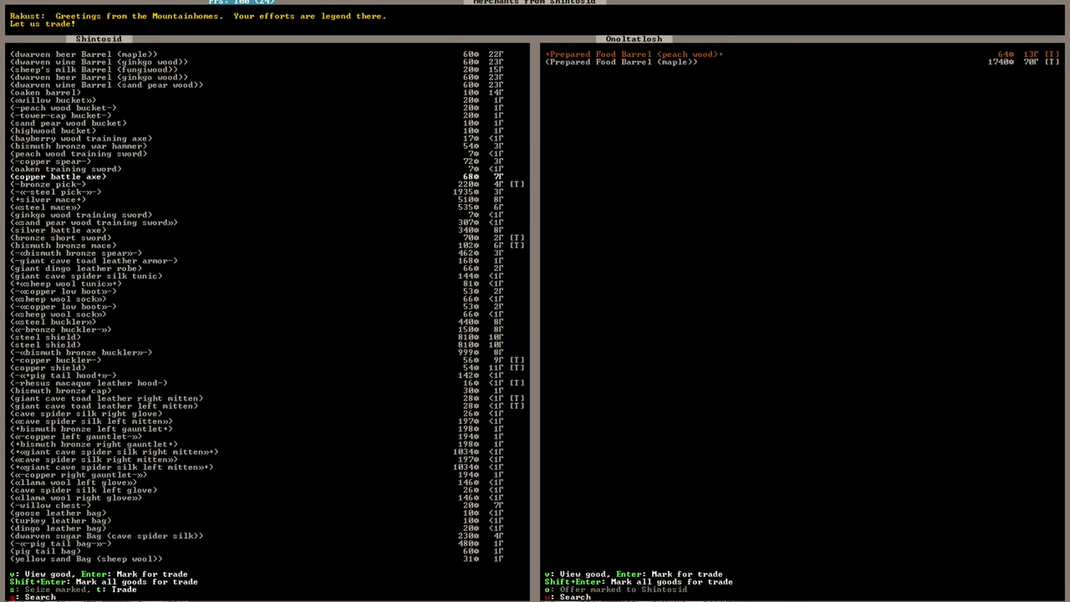
{"action": "key", "text": "Return"}
{"action": "key", "text": "Up"}
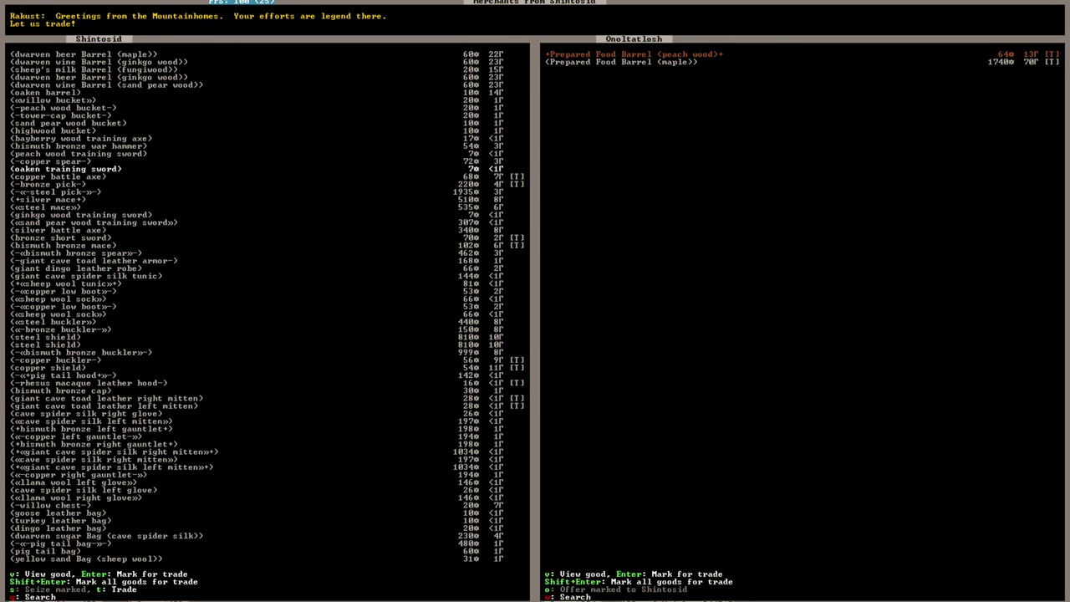
{"action": "key", "text": "Up"}
{"action": "key", "text": "Return"}
{"action": "key", "text": "Up"}
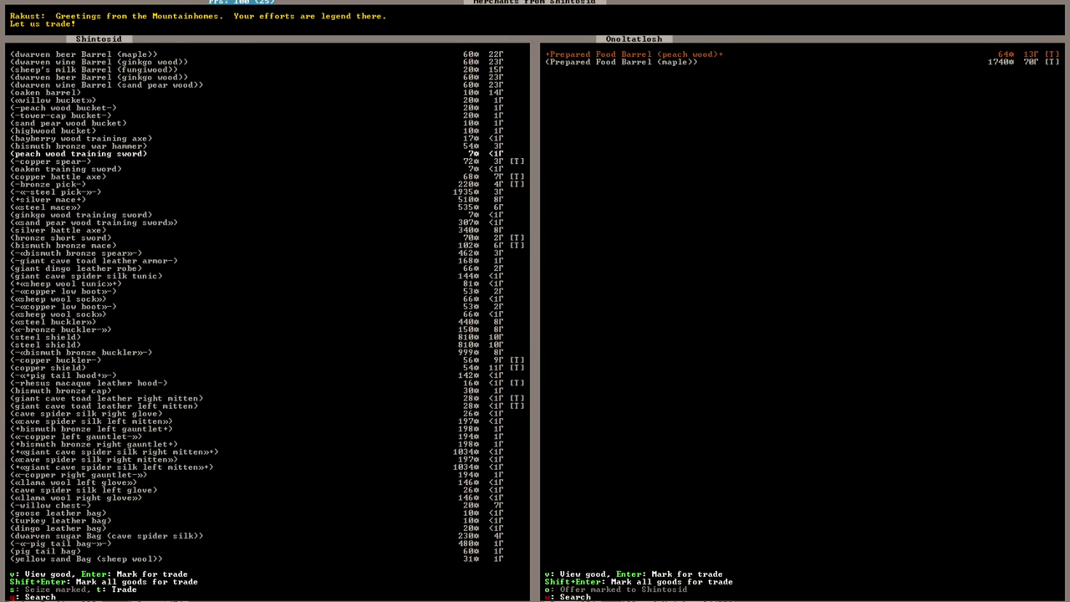
Browse from the barrels and buckets down through weapons and armour to the bismuth bronze buckler
{"action": "key", "text": "Up"}
{"action": "key", "text": "Up"}
{"action": "key", "text": "Up"}
{"action": "key", "text": "Up"}
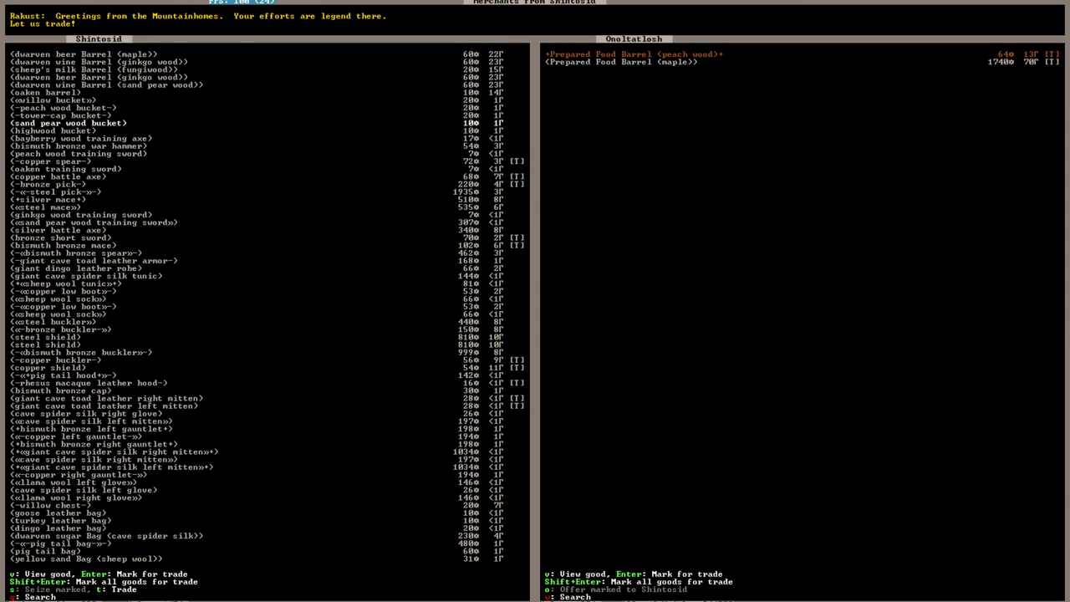
{"action": "key", "text": "Up"}
{"action": "key", "text": "Up"}
{"action": "key", "text": "Up"}
{"action": "key", "text": "Up"}
{"action": "key", "text": "Down"}
{"action": "key", "text": "Down"}
{"action": "key", "text": "Down"}
{"action": "key", "text": "Down"}
{"action": "key", "text": "Down"}
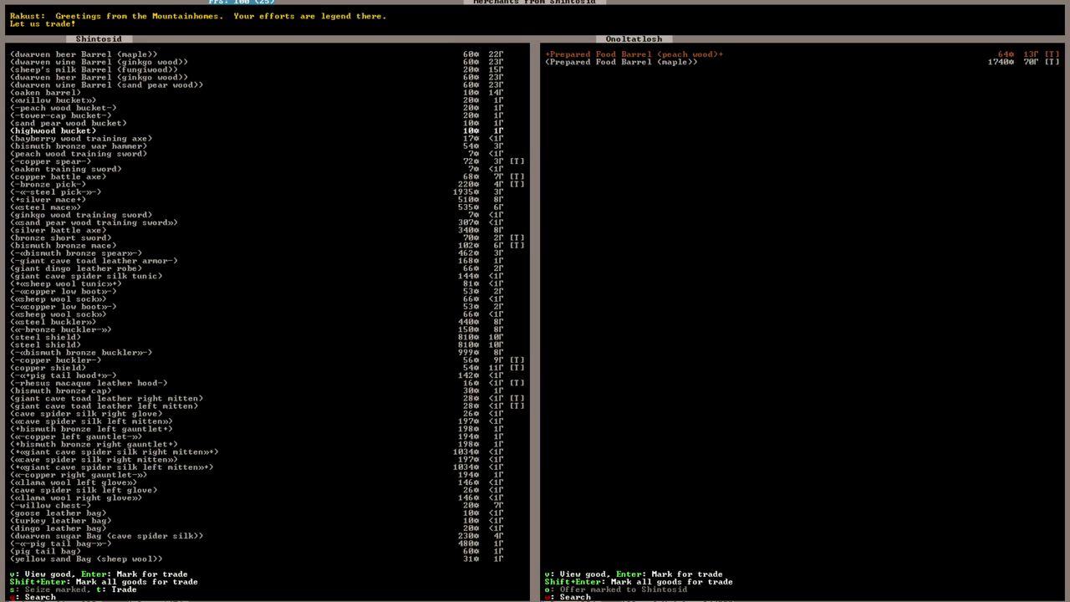
{"action": "key", "text": "Down"}
{"action": "key", "text": "Down"}
{"action": "key", "text": "Down"}
{"action": "key", "text": "Down"}
{"action": "key", "text": "Down"}
{"action": "key", "text": "Down"}
{"action": "key", "text": "Down"}
{"action": "key", "text": "Down"}
{"action": "key", "text": "Down"}
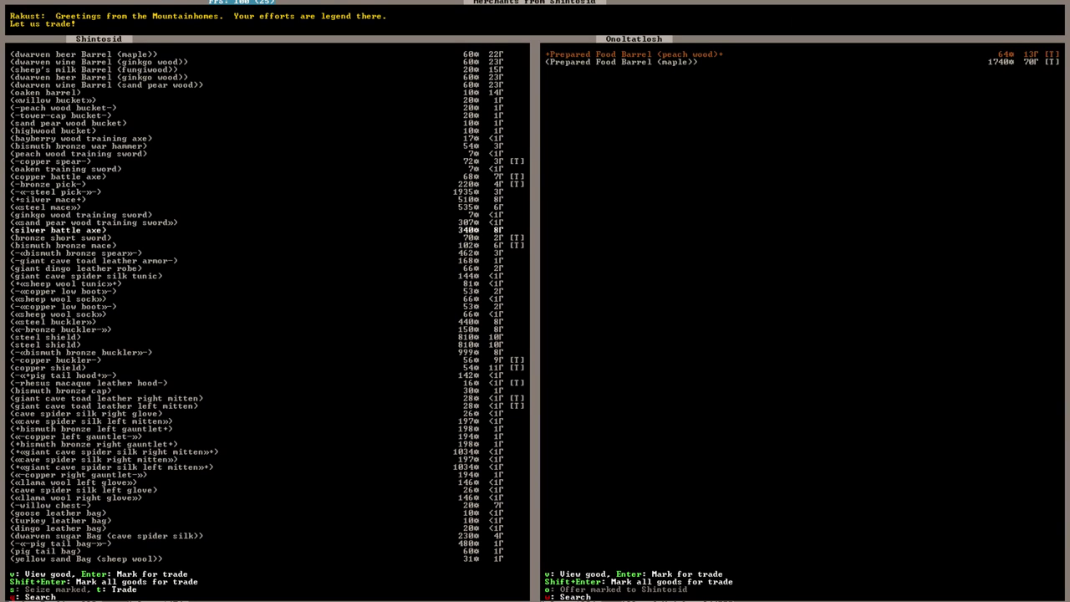
{"action": "key", "text": "Down"}
{"action": "key", "text": "Down"}
{"action": "key", "text": "Down"}
{"action": "key", "text": "Down"}
{"action": "key", "text": "Down"}
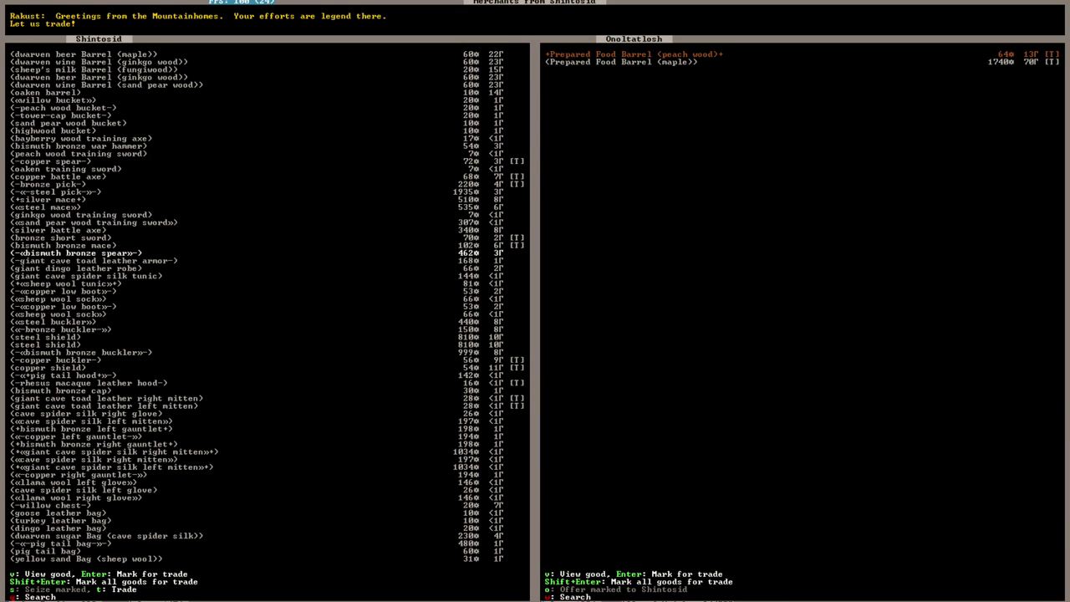
{"action": "key", "text": "Down"}
{"action": "key", "text": "Down"}
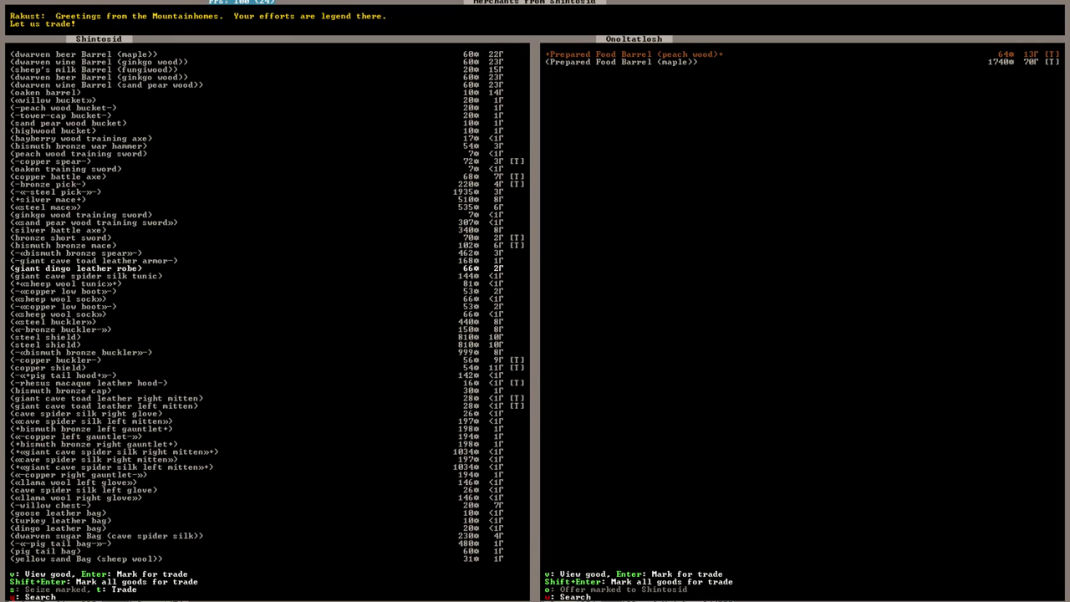
{"action": "key", "text": "Down"}
{"action": "key", "text": "Down"}
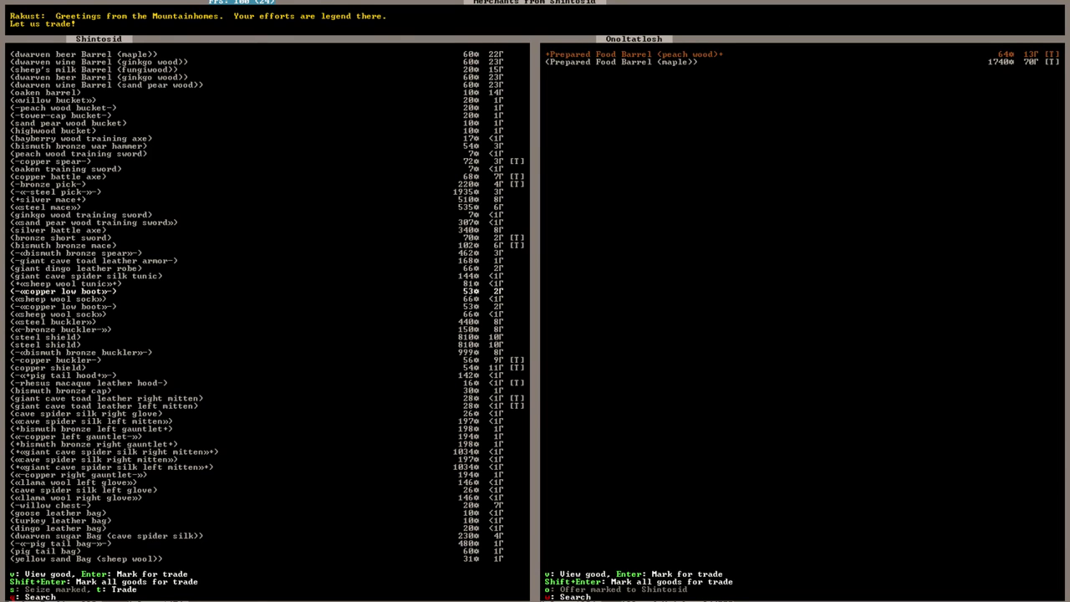
{"action": "key", "text": "Down"}
{"action": "key", "text": "Down"}
{"action": "key", "text": "Down"}
{"action": "key", "text": "Down"}
{"action": "key", "text": "Down"}
{"action": "key", "text": "Down"}
{"action": "key", "text": "Down"}
{"action": "key", "text": "Down"}
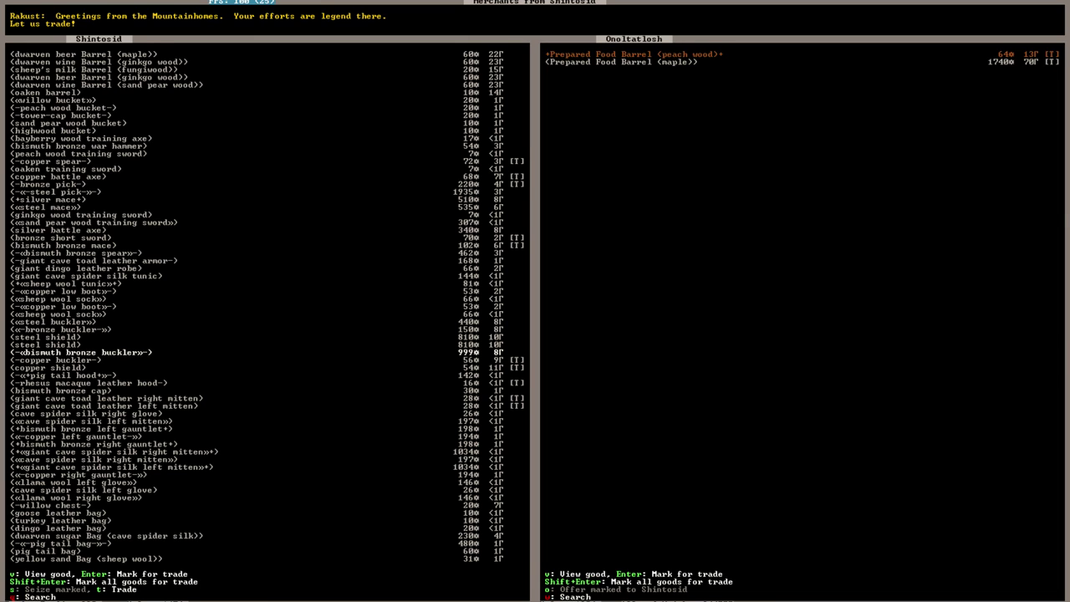
{"action": "key", "text": "Down"}
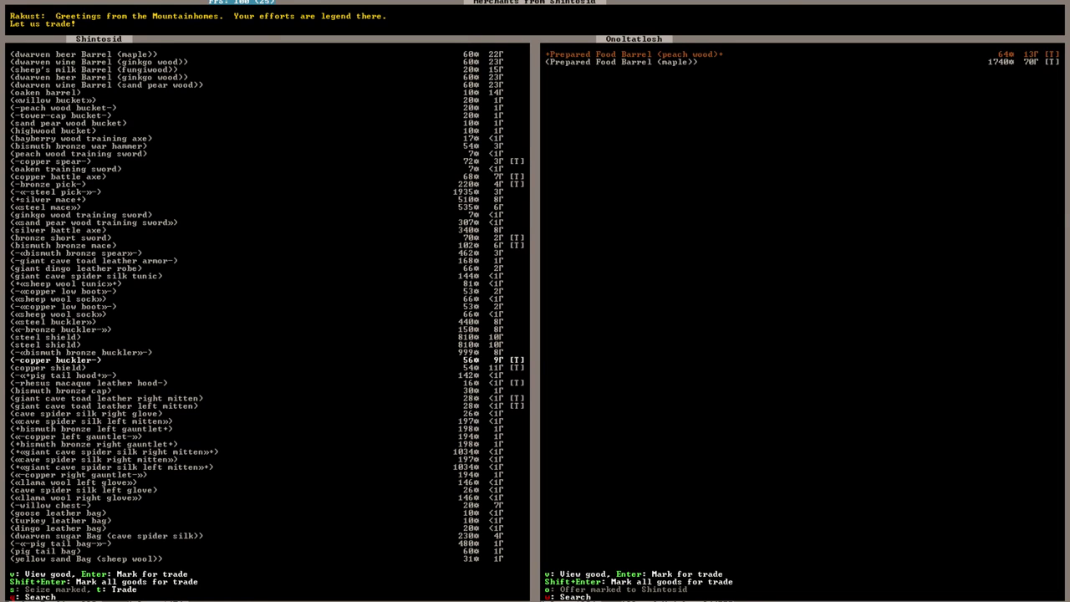
Attempt the trade of the marked goods, backing out of the confirmation
{"action": "key", "text": "t"}
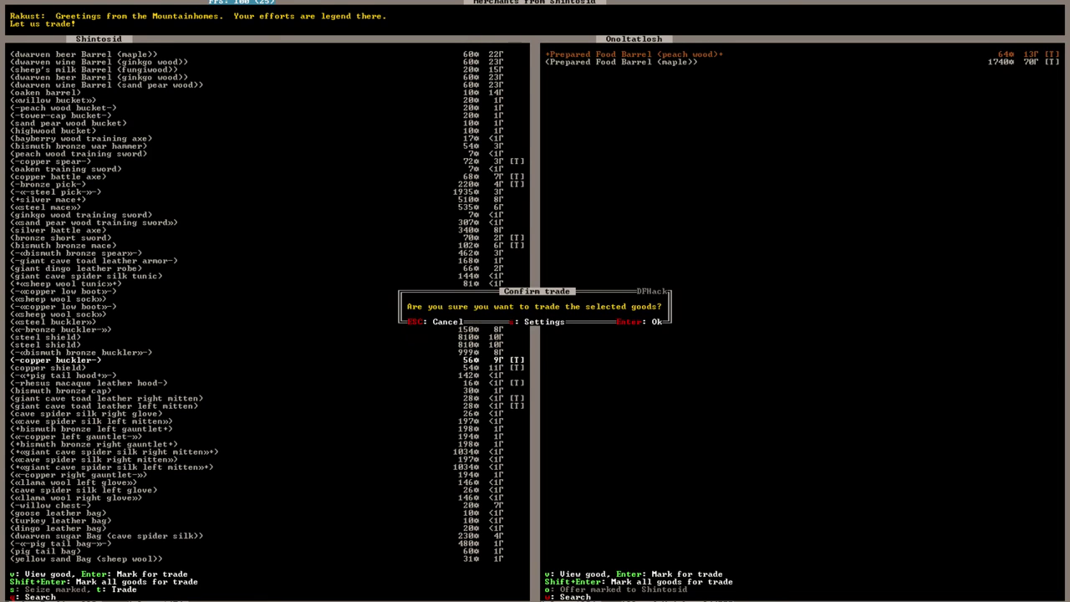
{"action": "key", "text": "Return"}
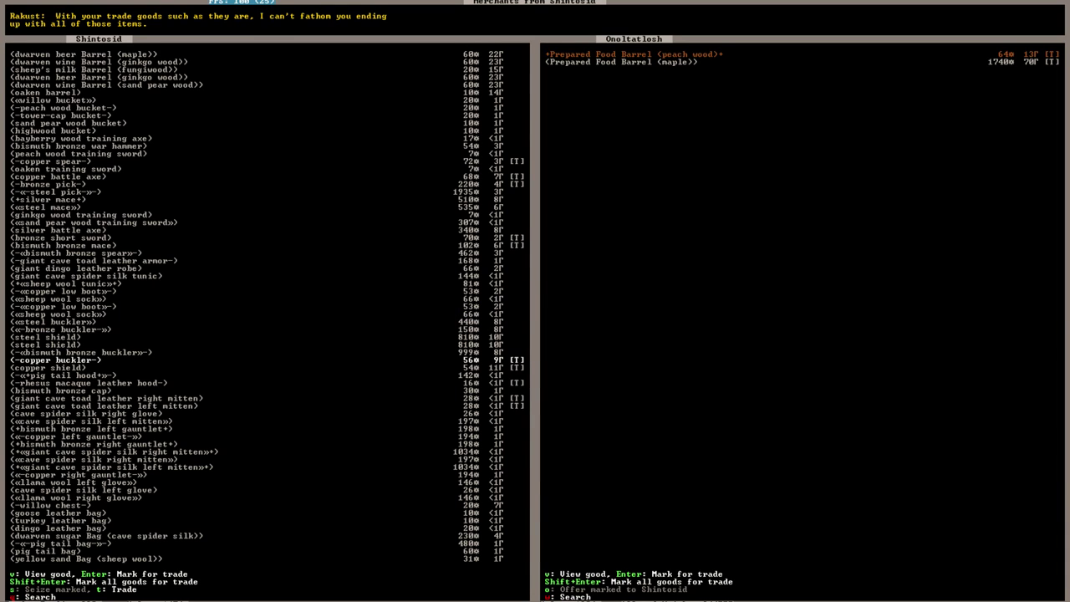
{"action": "key", "text": "Up"}
{"action": "key", "text": "Up"}
{"action": "key", "text": "Up"}
{"action": "key", "text": "Up"}
{"action": "key", "text": "Up"}
{"action": "key", "text": "Up"}
{"action": "key", "text": "Up"}
{"action": "key", "text": "Up"}
{"action": "key", "text": "Up"}
{"action": "key", "text": "Up"}
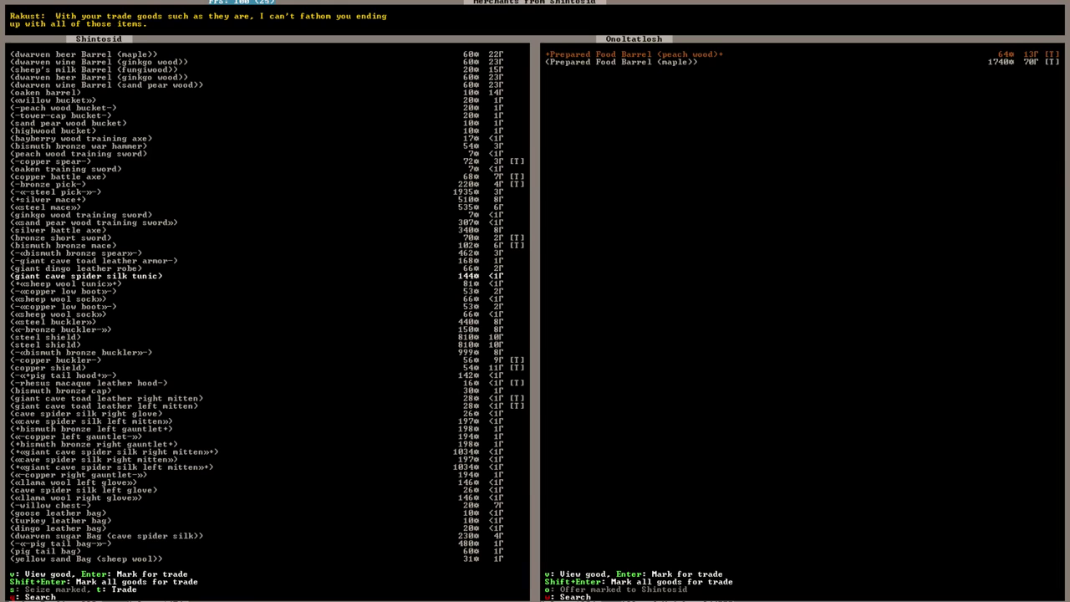
{"action": "key", "text": "Up"}
{"action": "key", "text": "Up"}
{"action": "key", "text": "Up"}
{"action": "key", "text": "Up"}
{"action": "key", "text": "Up"}
{"action": "key", "text": "Up"}
{"action": "key", "text": "Up"}
{"action": "key", "text": "Up"}
{"action": "key", "text": "Up"}
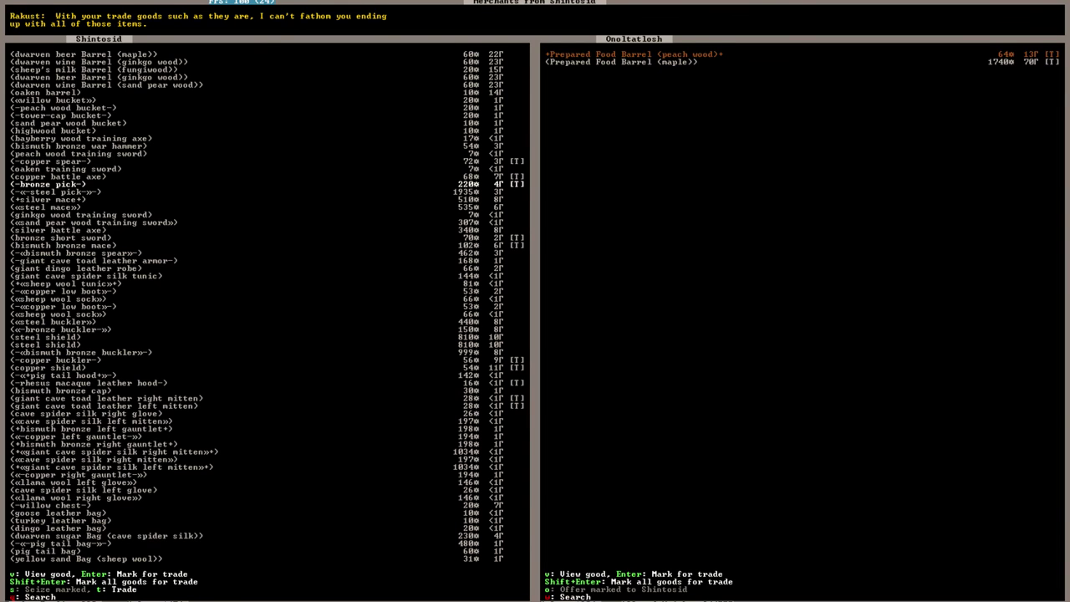
{"action": "key", "text": "t"}
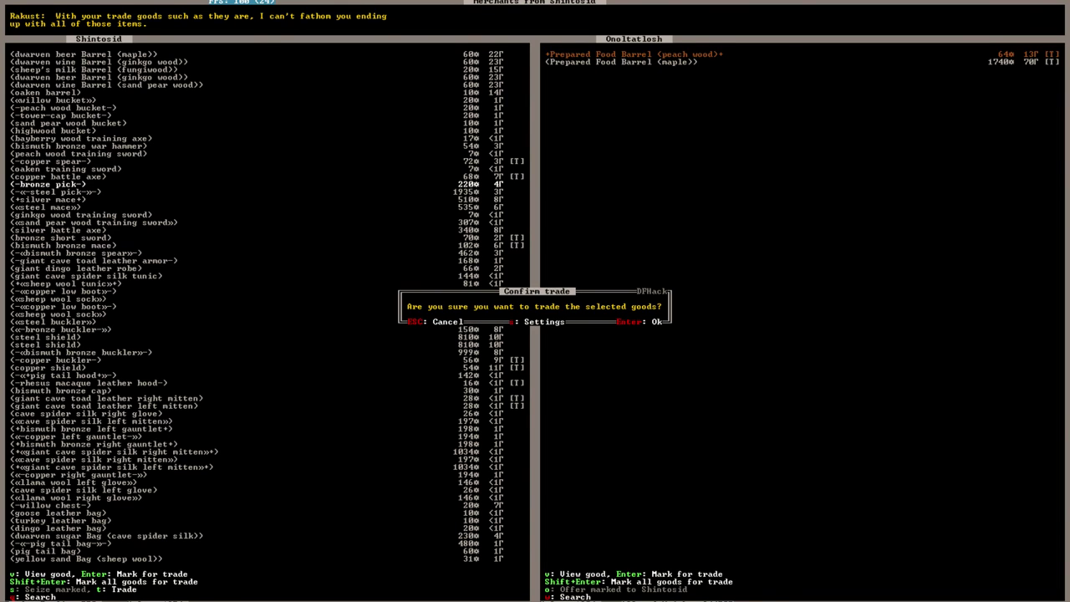
{"action": "key", "text": "Return"}
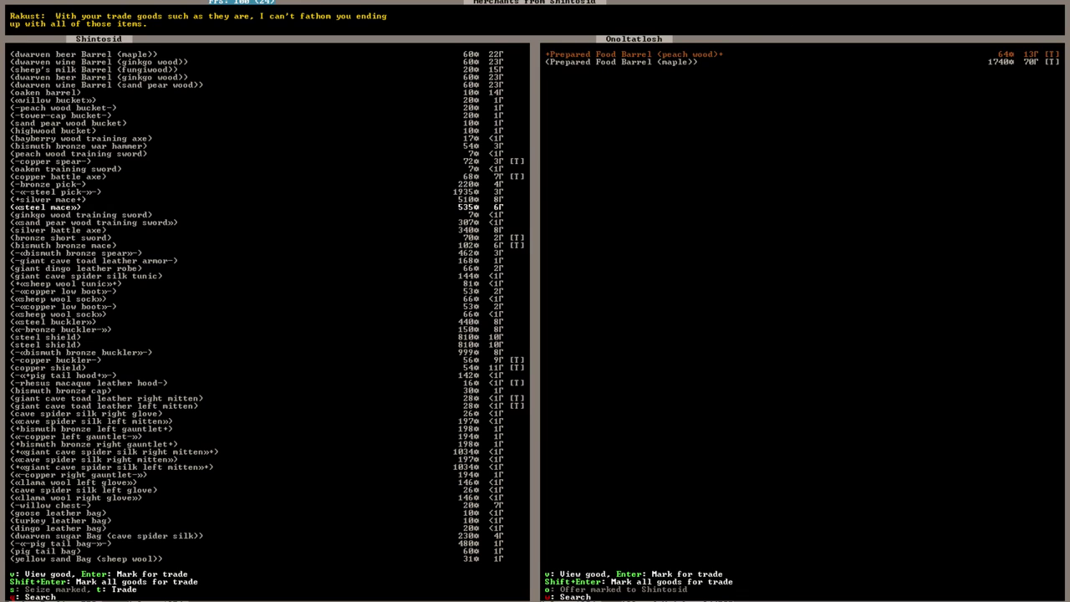
Unmark the bismuth bronze mace and confirm the trade with the Shintosid merchants
{"action": "key", "text": "Down"}
{"action": "key", "text": "Down"}
{"action": "key", "text": "Down"}
{"action": "key", "text": "Down"}
{"action": "key", "text": "Down"}
{"action": "key", "text": "Down"}
{"action": "key", "text": "Down"}
{"action": "key", "text": "Down"}
{"action": "key", "text": "Down"}
{"action": "key", "text": "Down"}
{"action": "key", "text": "Down"}
{"action": "key", "text": "Down"}
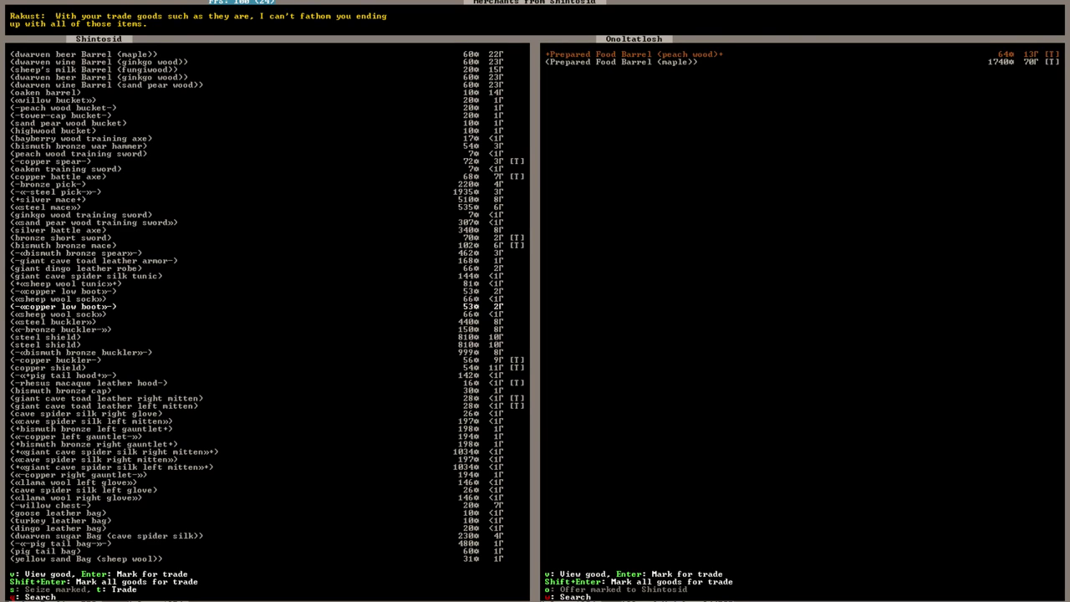
{"action": "key", "text": "Down"}
{"action": "key", "text": "Down"}
{"action": "key", "text": "Down"}
{"action": "key", "text": "Down"}
{"action": "key", "text": "Down"}
{"action": "key", "text": "Down"}
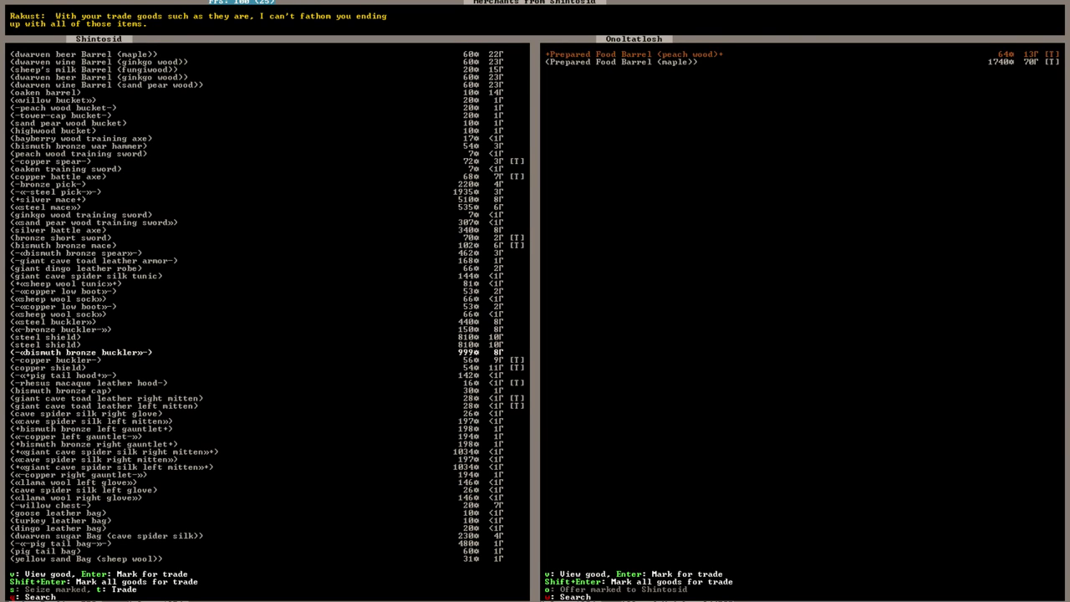
{"action": "key", "text": "Down"}
{"action": "key", "text": "Down"}
{"action": "key", "text": "Down"}
{"action": "key", "text": "Down"}
{"action": "key", "text": "Down"}
{"action": "key", "text": "Down"}
{"action": "key", "text": "Down"}
{"action": "key", "text": "Down"}
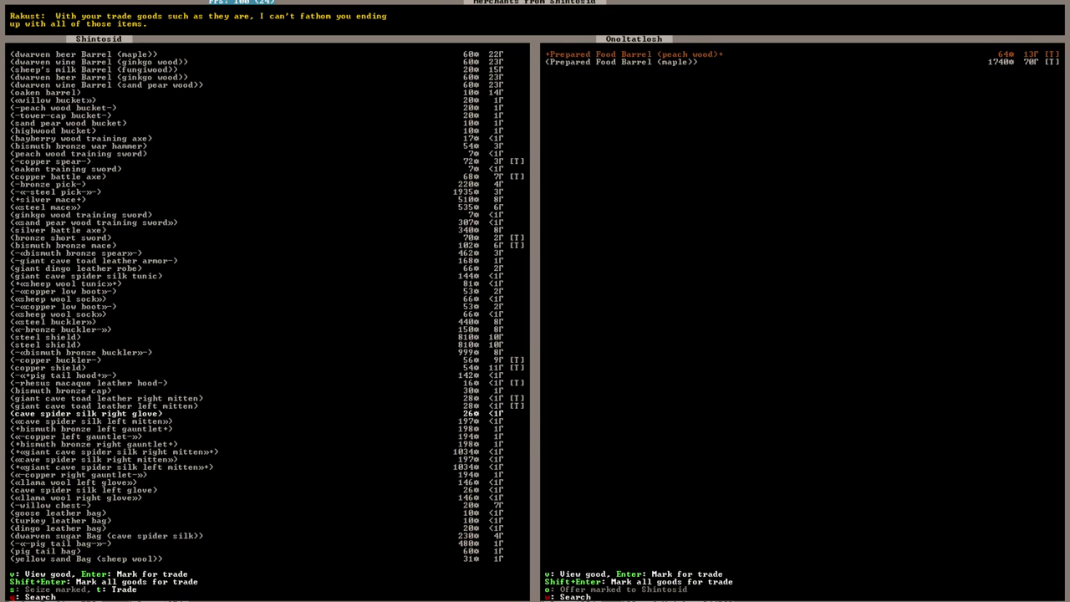
{"action": "key", "text": "Up"}
{"action": "key", "text": "Up"}
{"action": "key", "text": "Up"}
{"action": "key", "text": "Up"}
{"action": "key", "text": "Up"}
{"action": "key", "text": "Up"}
{"action": "key", "text": "Up"}
{"action": "key", "text": "Up"}
{"action": "key", "text": "Up"}
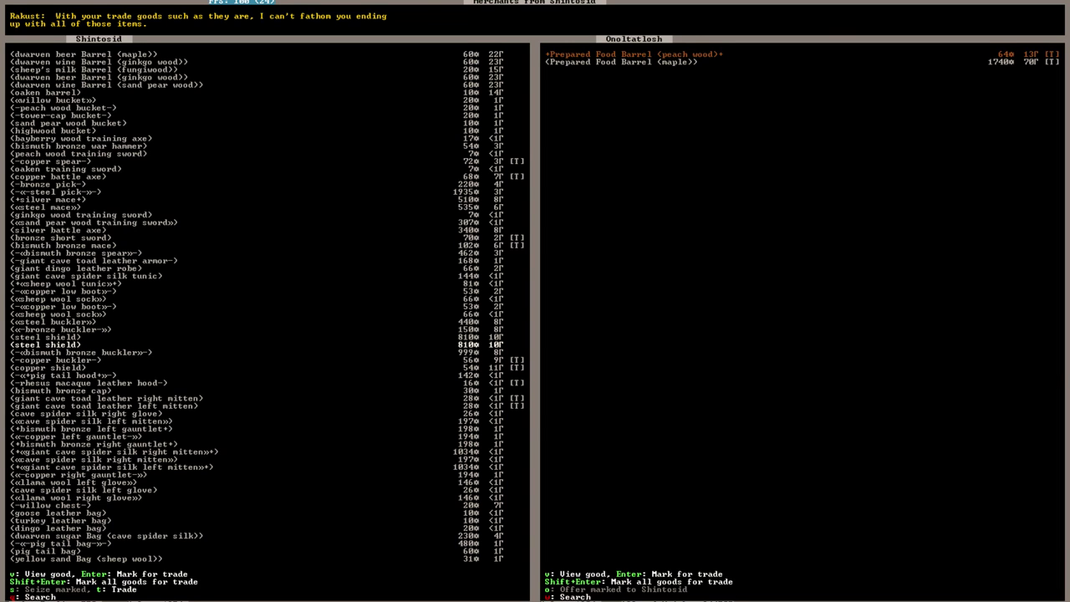
{"action": "key", "text": "Up"}
{"action": "key", "text": "Up"}
{"action": "key", "text": "Up"}
{"action": "key", "text": "Up"}
{"action": "key", "text": "Up"}
{"action": "key", "text": "Up"}
{"action": "key", "text": "Up"}
{"action": "key", "text": "Up"}
{"action": "key", "text": "Up"}
{"action": "key", "text": "Up"}
{"action": "key", "text": "Up"}
{"action": "key", "text": "Up"}
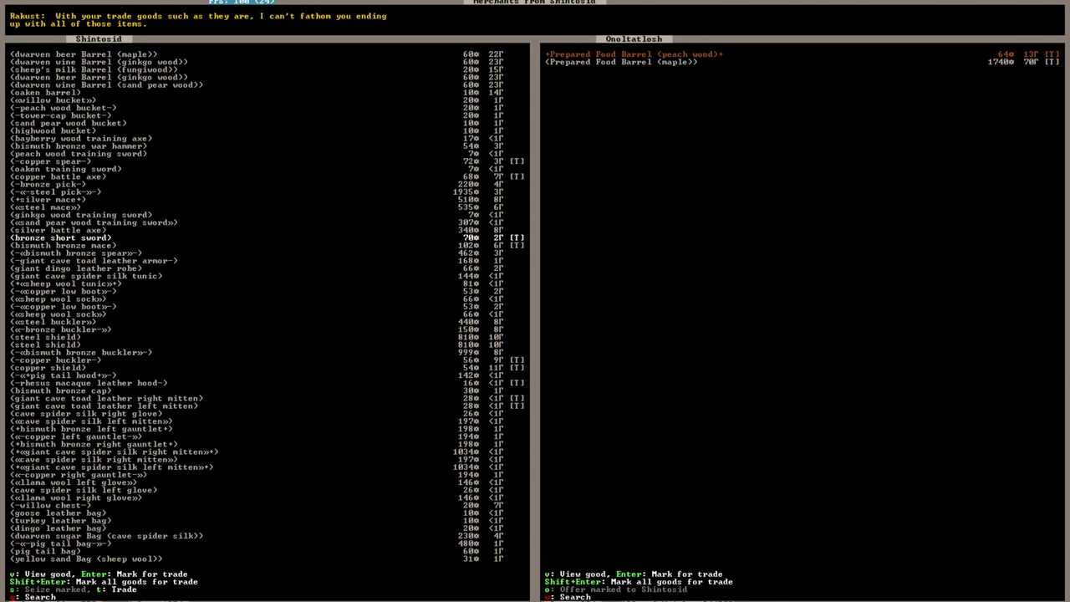
{"action": "key", "text": "Down"}
{"action": "key", "text": "Return"}
{"action": "key", "text": "t"}
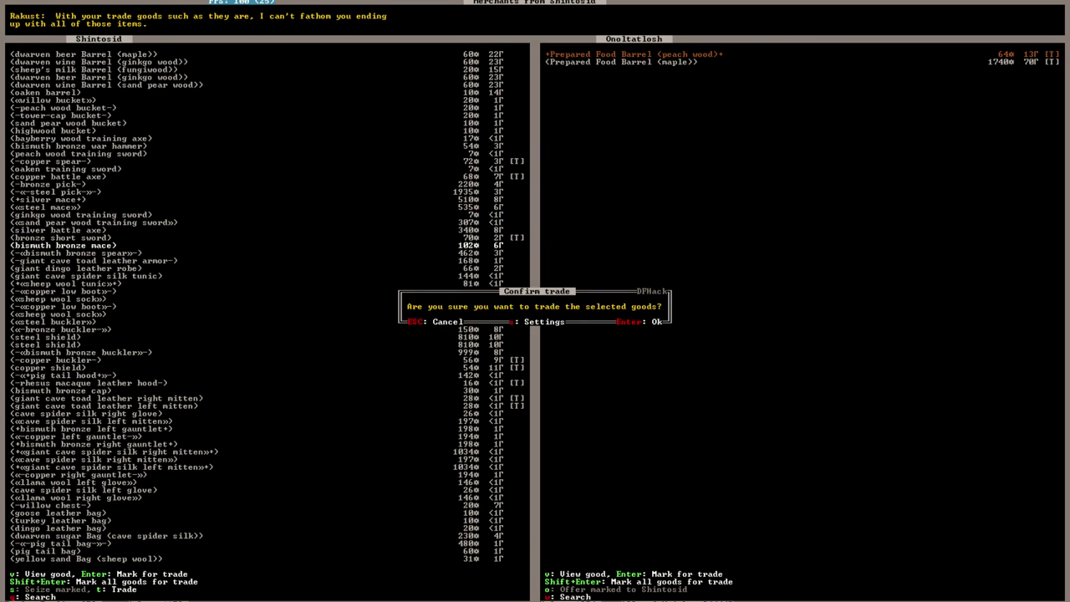
{"action": "key", "text": "Return"}
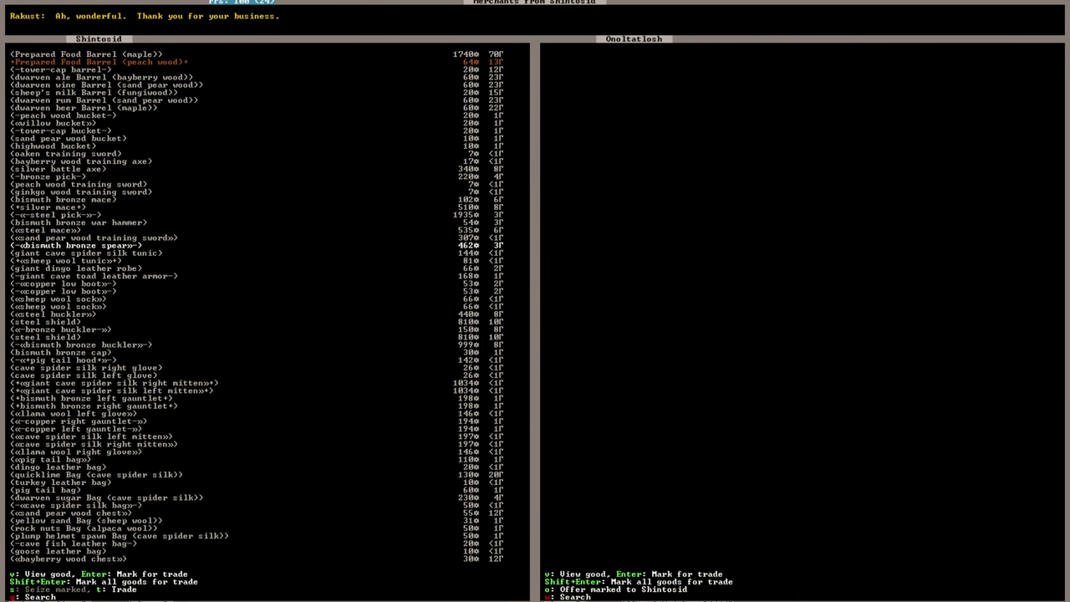
Leave the trade screen and check the unit list and announcements log
{"action": "key", "text": "Escape"}
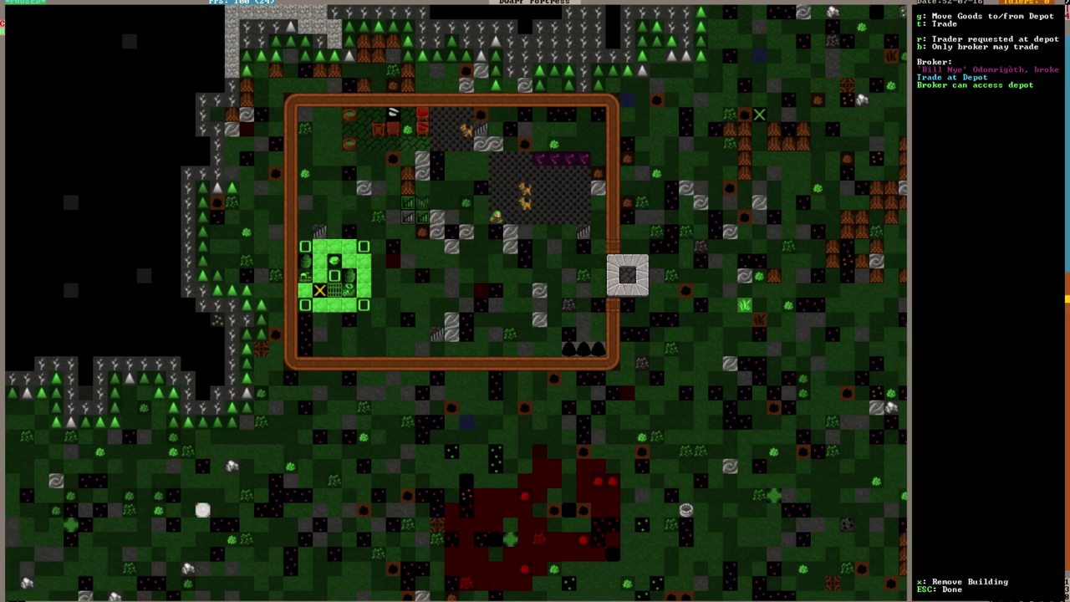
{"action": "key", "text": "Escape"}
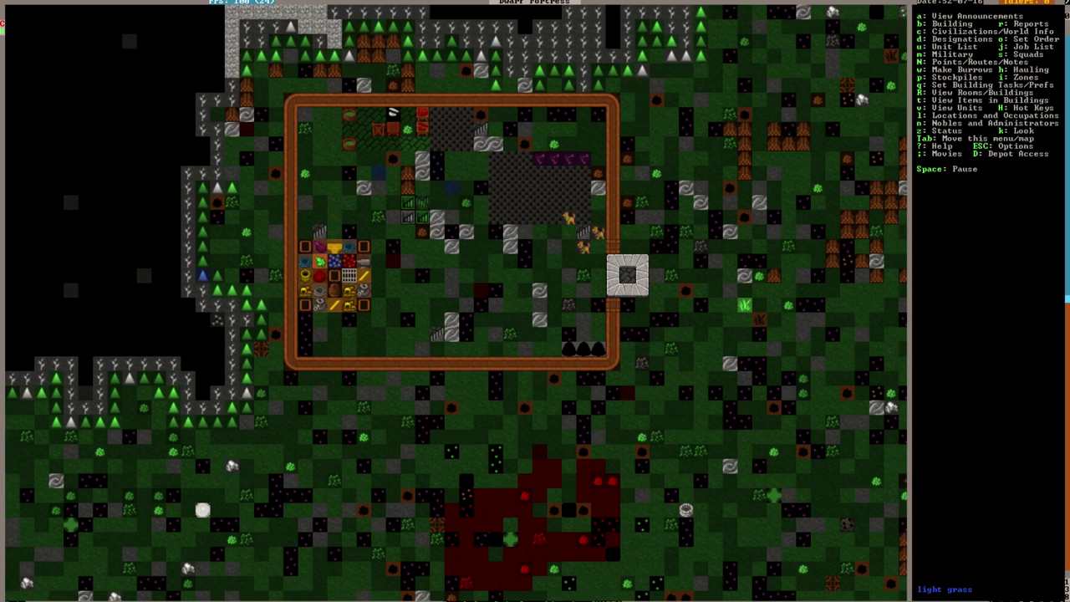
{"action": "key", "text": "u"}
{"action": "key", "text": "Right"}
{"action": "key", "text": "Right"}
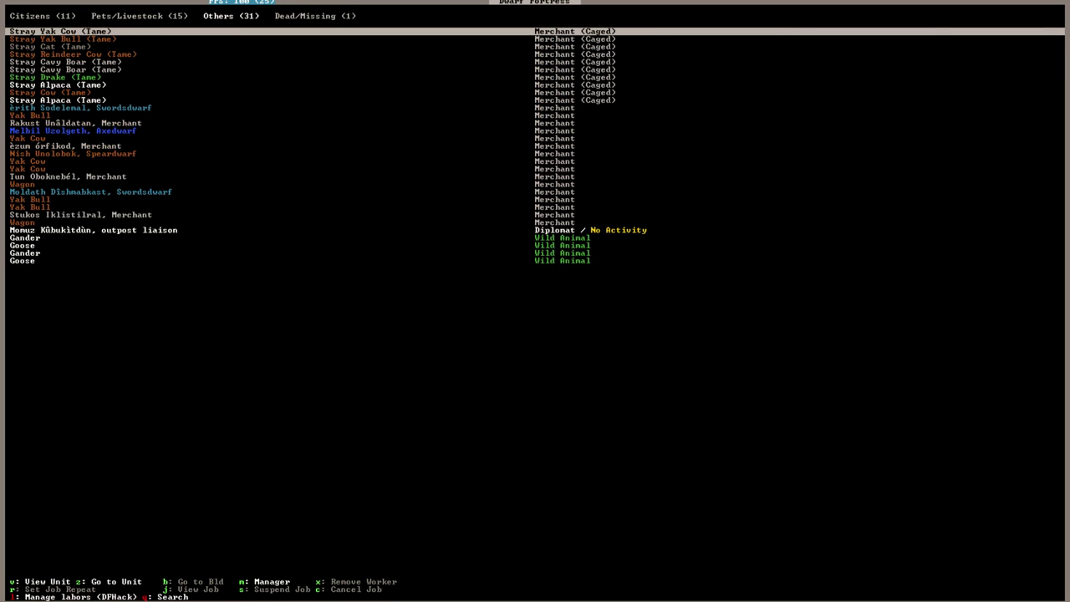
{"action": "key", "text": "Escape"}
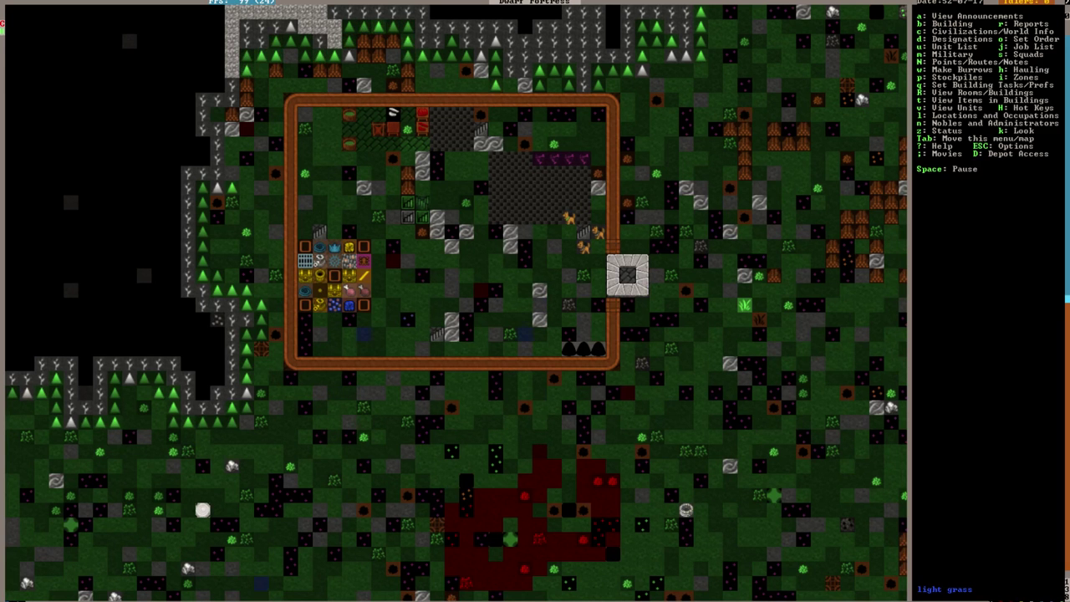
{"action": "key", "text": "a"}
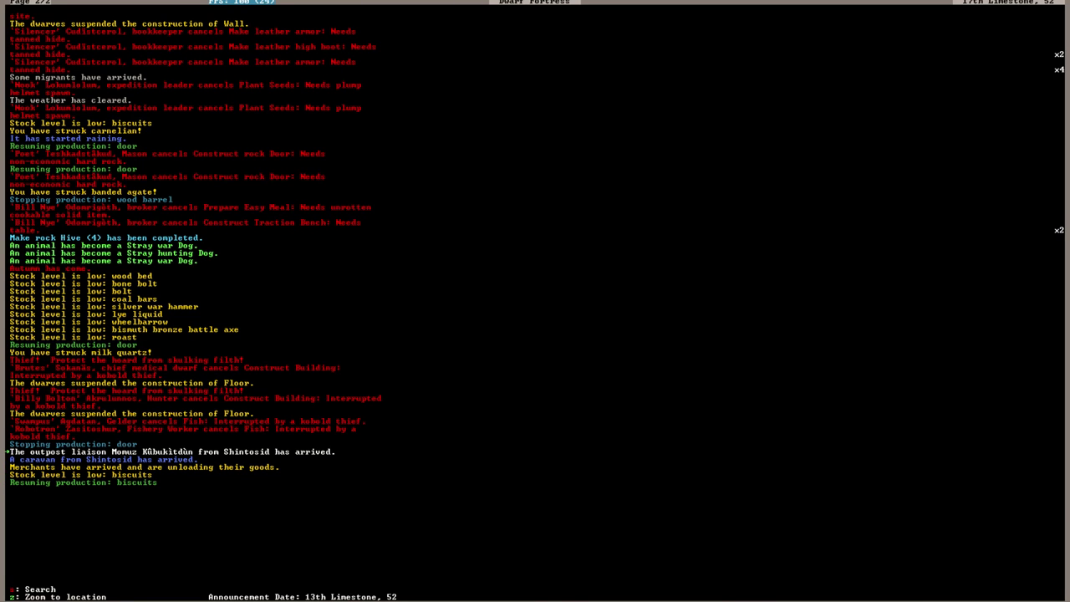
{"action": "key", "text": "Escape"}
Check Dwarf Therapist between z-level changes, ending on the stone-walled hallway level
{"action": "key", "text": "greater"}
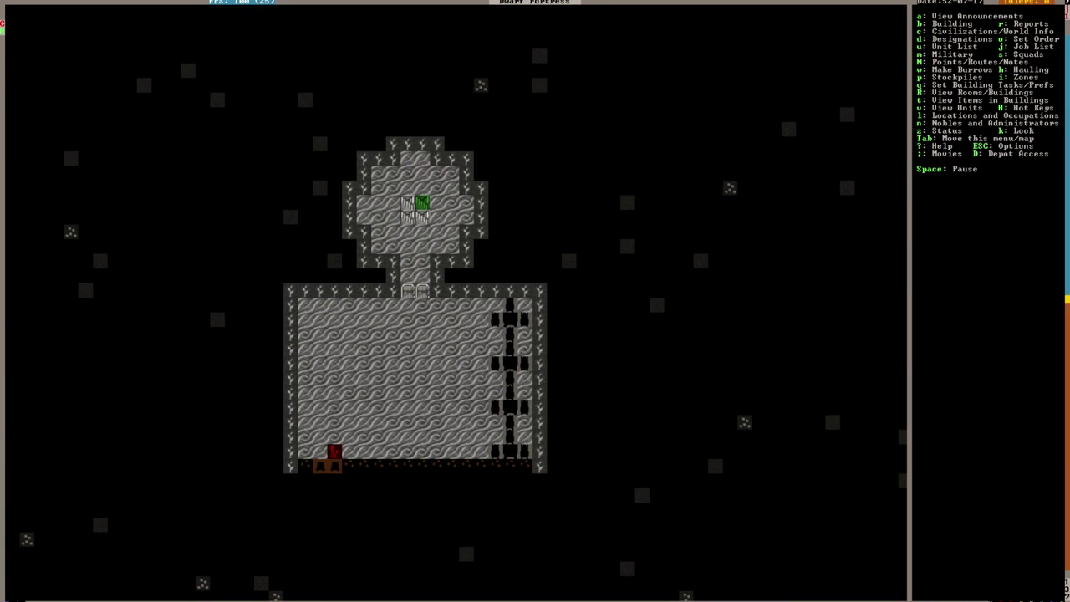
{"action": "key", "text": "greater"}
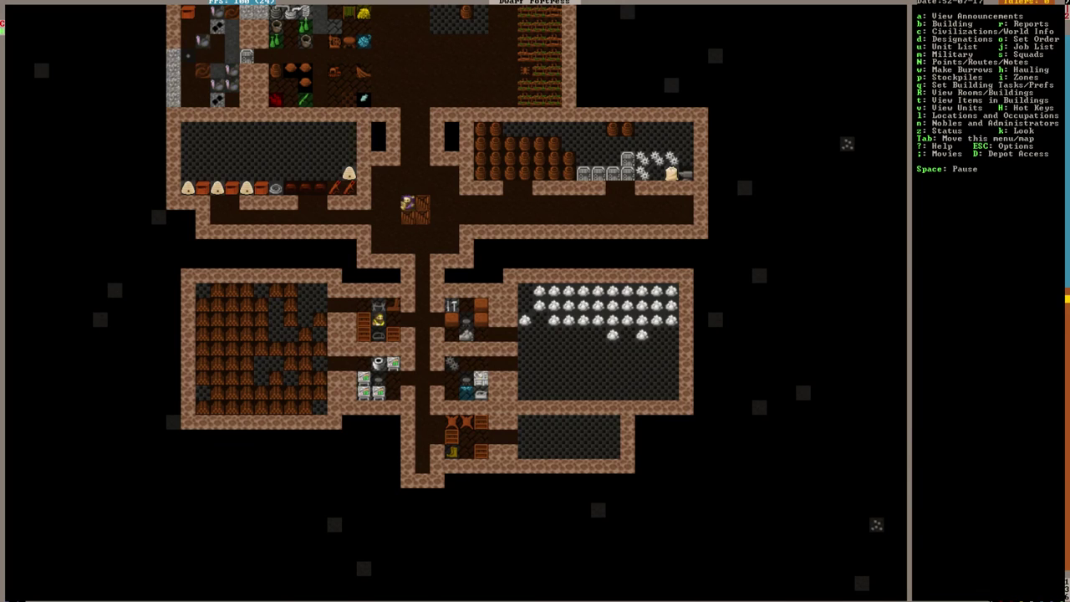
{"action": "key", "text": "shift+Up"}
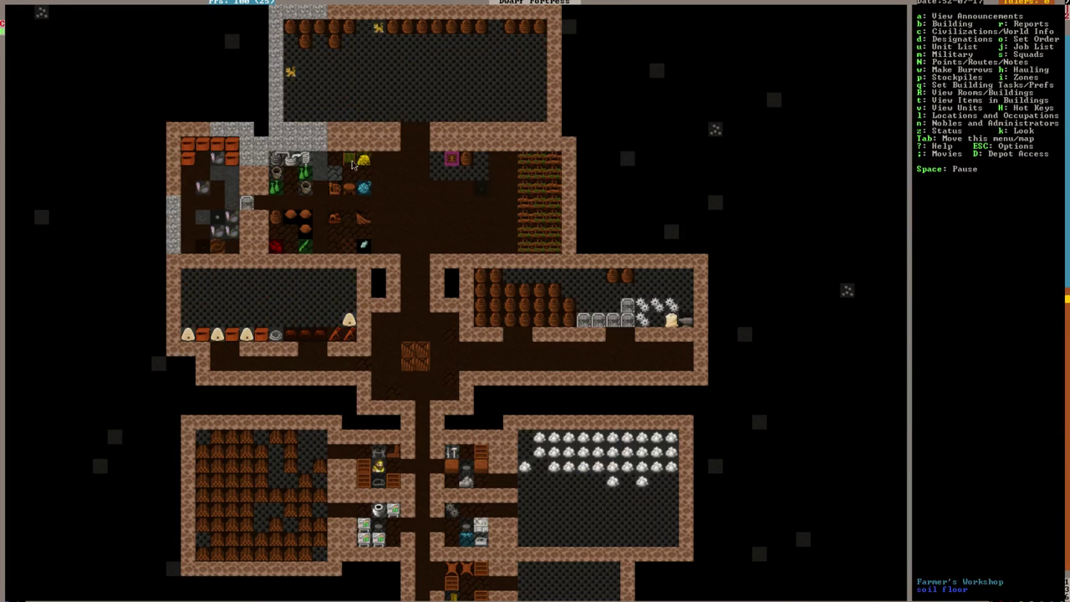
{"action": "key", "text": "alt+Tab"}
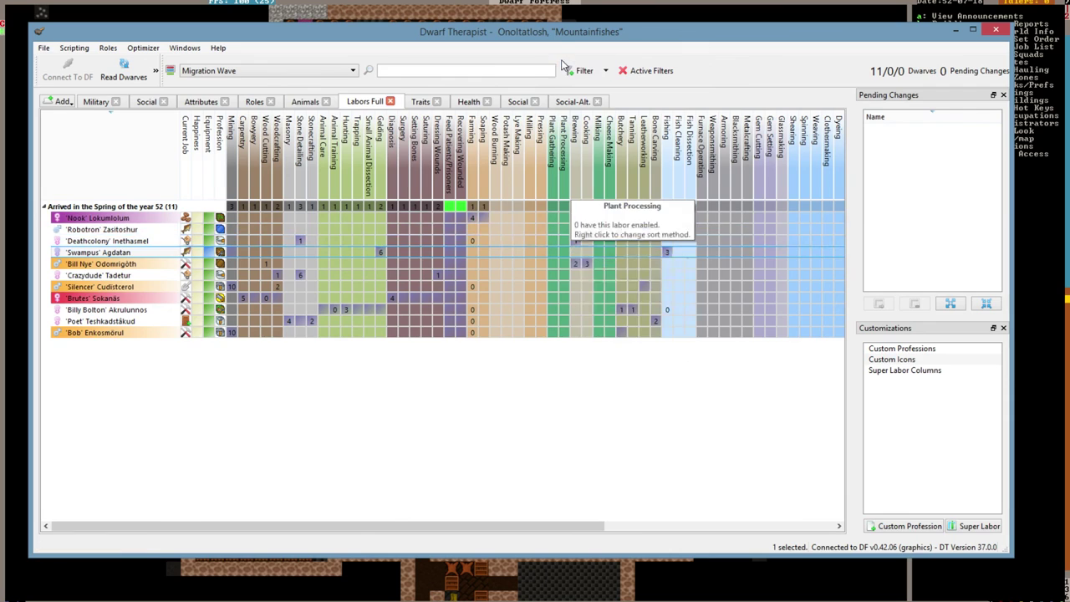
{"action": "key", "text": "alt+Tab"}
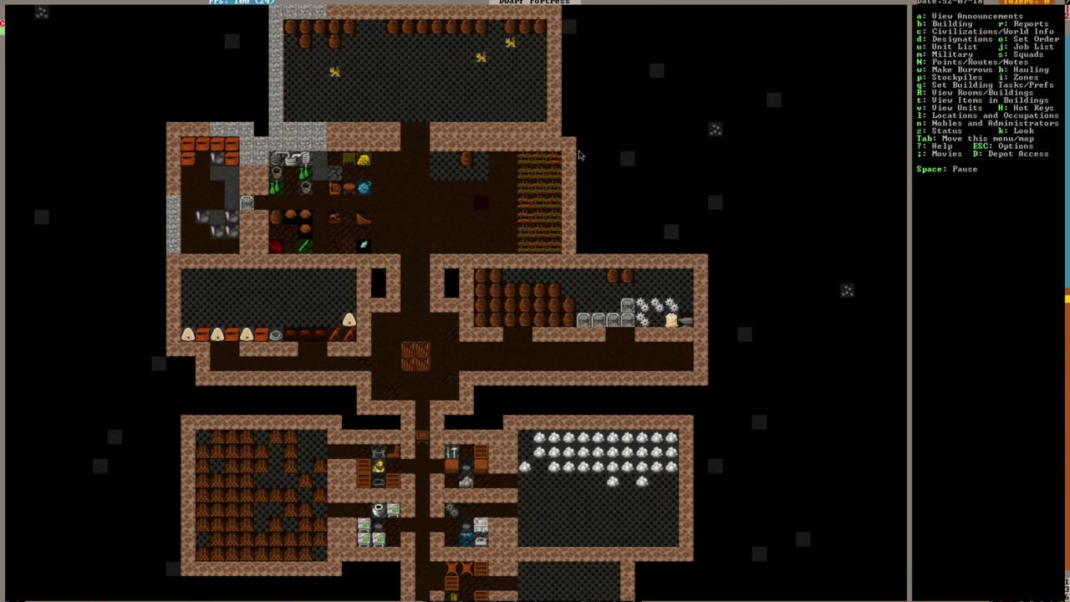
{"action": "key", "text": "shift+period"}
{"action": "key", "text": "shift+period"}
{"action": "key", "text": "shift+period"}
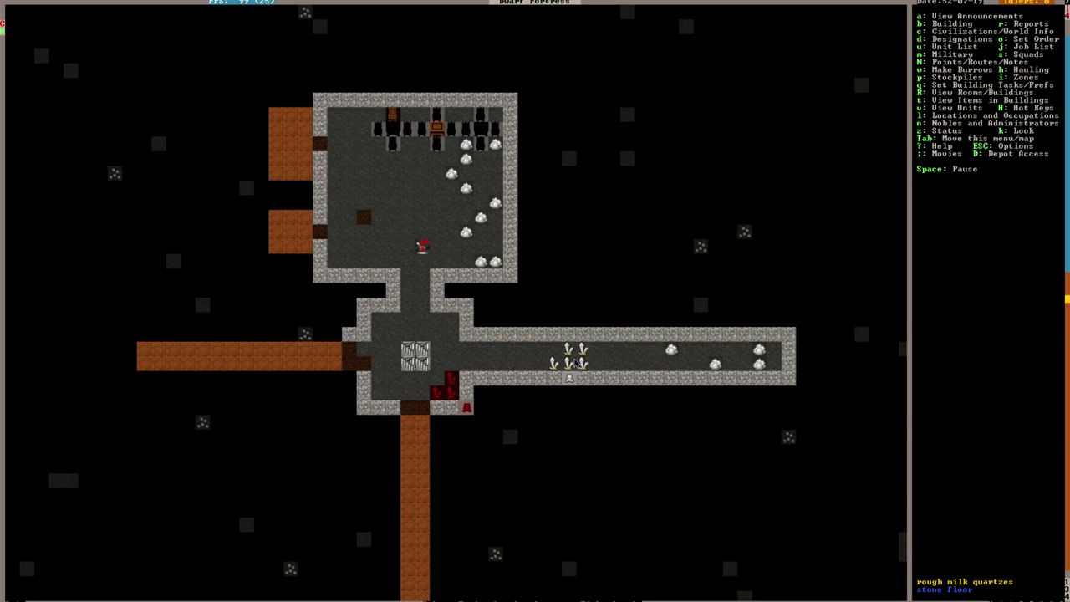
Find the suspended apple wood table in the announcements log and inspect it
{"action": "key", "text": "d"}
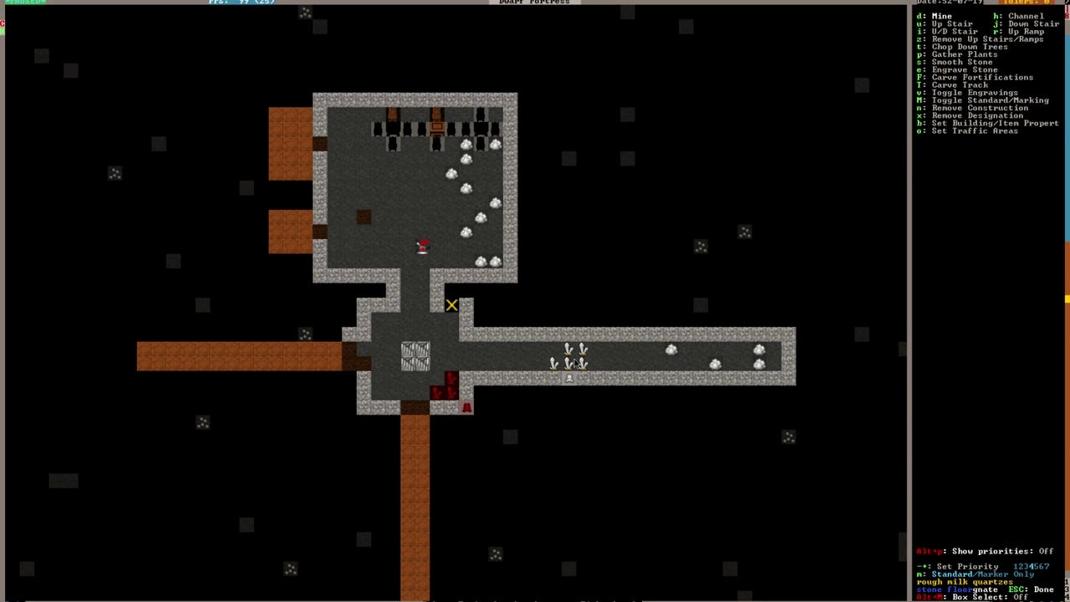
{"action": "key", "text": "Escape"}
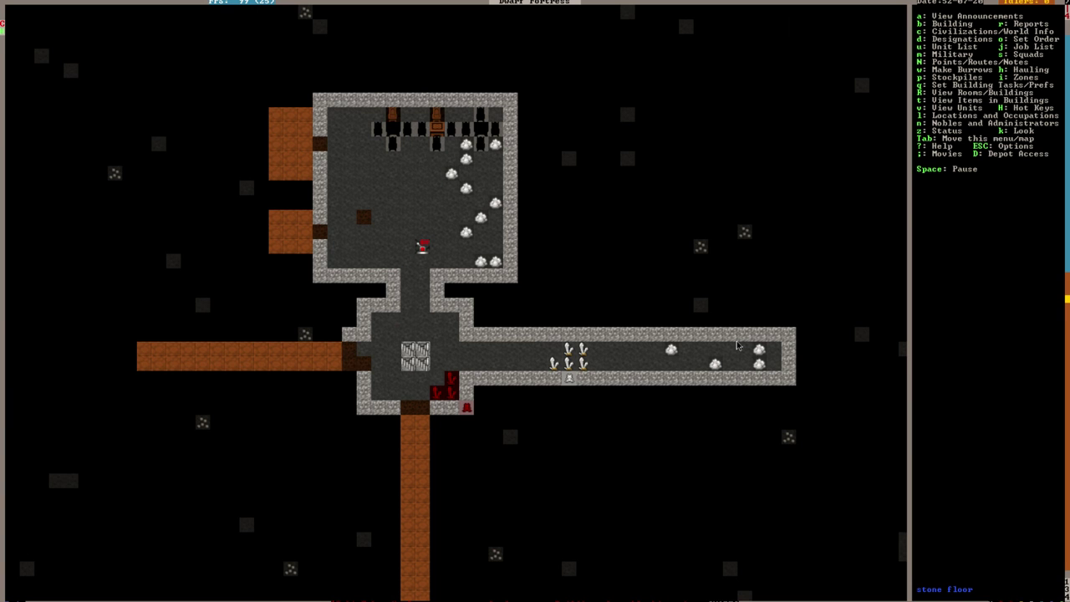
{"action": "key", "text": "a"}
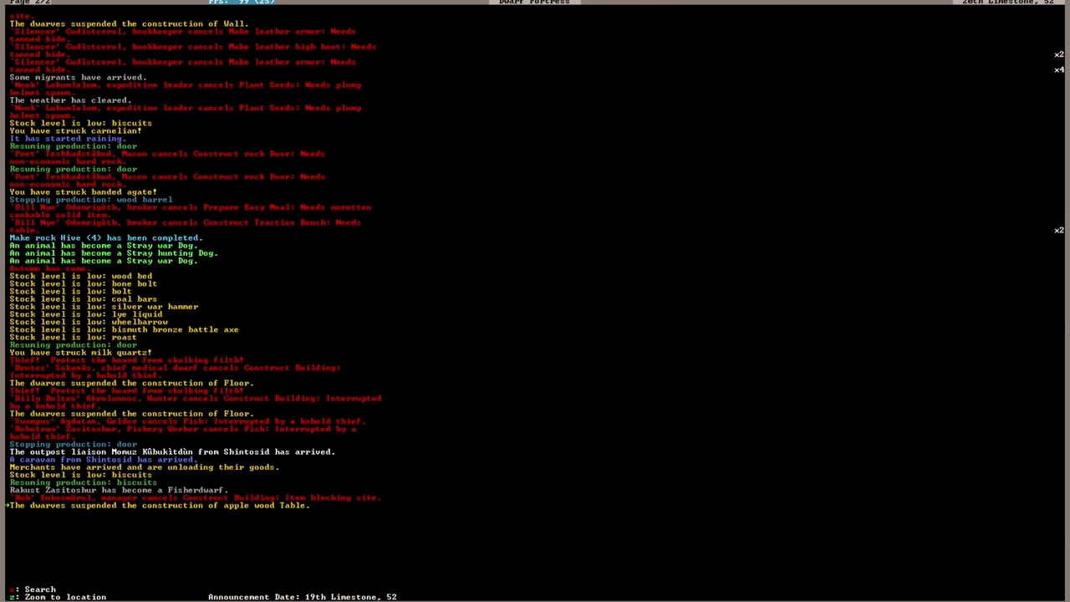
{"action": "key", "text": "z"}
{"action": "key", "text": "Up"}
{"action": "key", "text": "Down"}
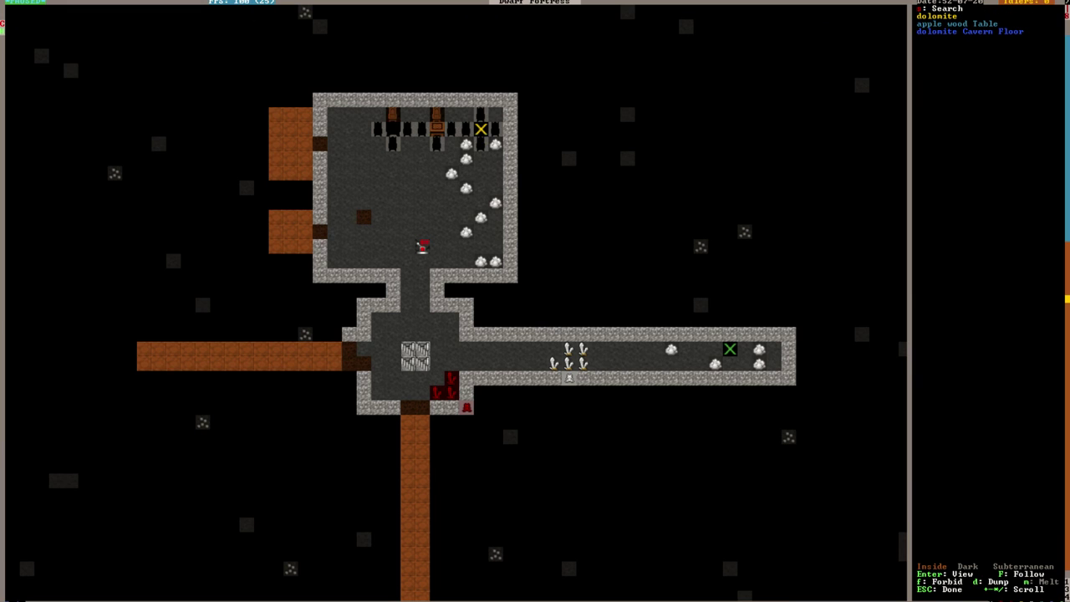
{"action": "key", "text": "Escape"}
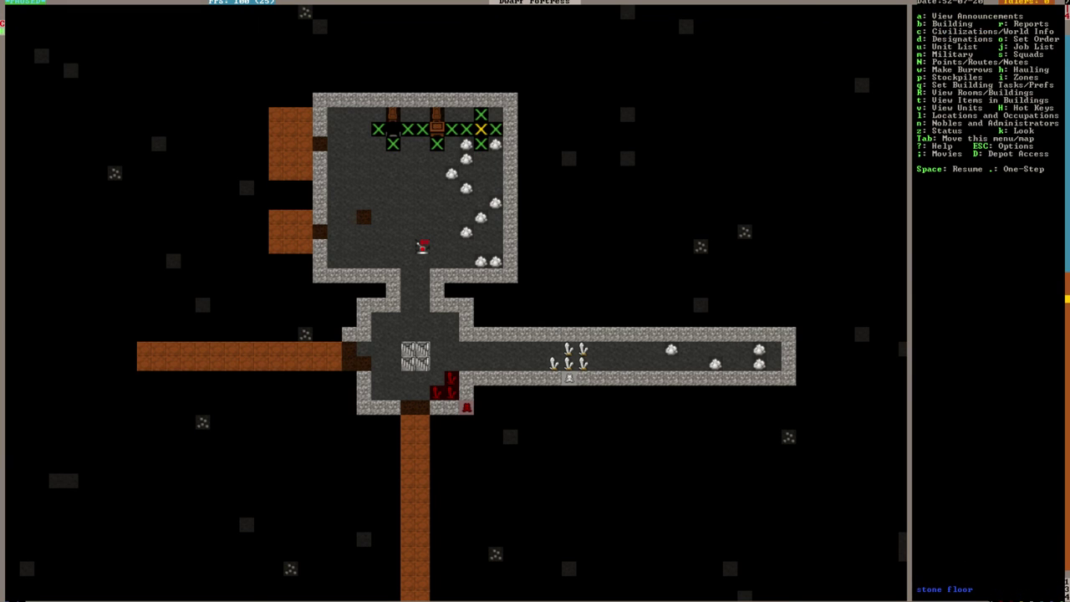
{"action": "key", "text": "Escape"}
{"action": "key", "text": "Escape"}
{"action": "key", "text": "q"}
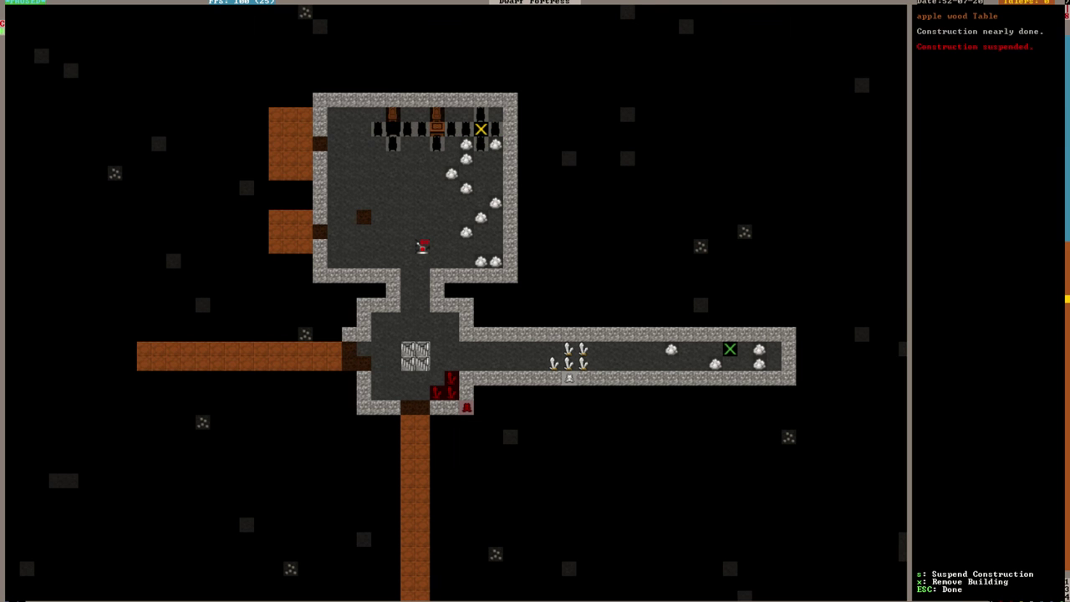
{"action": "key", "text": "Escape"}
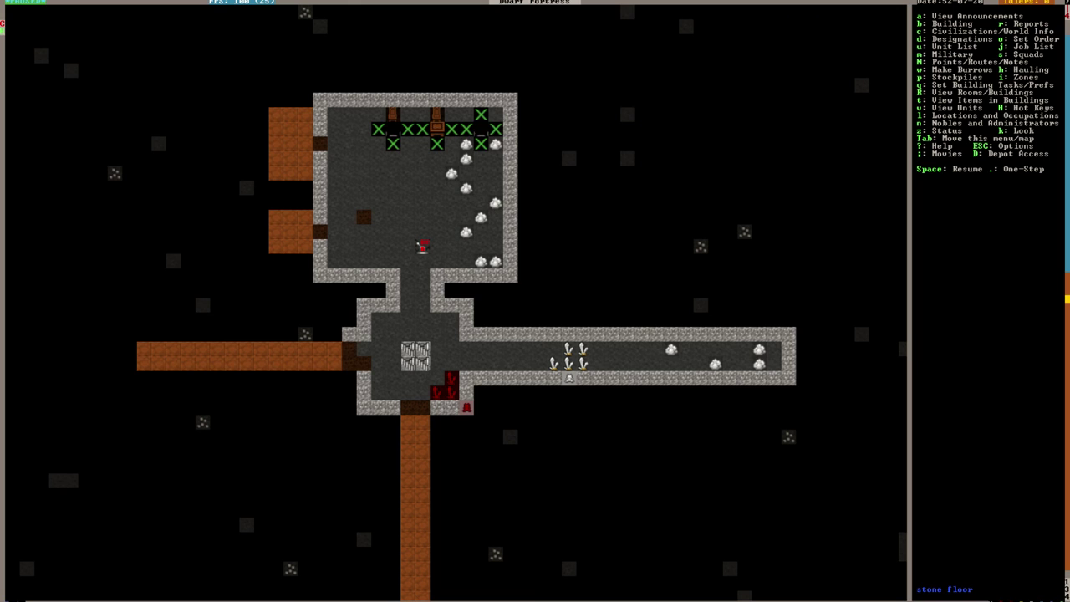
Define a dining room filling the chamber around the apple wood table, set as a meeting hall
{"action": "key", "text": "q"}
{"action": "key", "text": "r"}
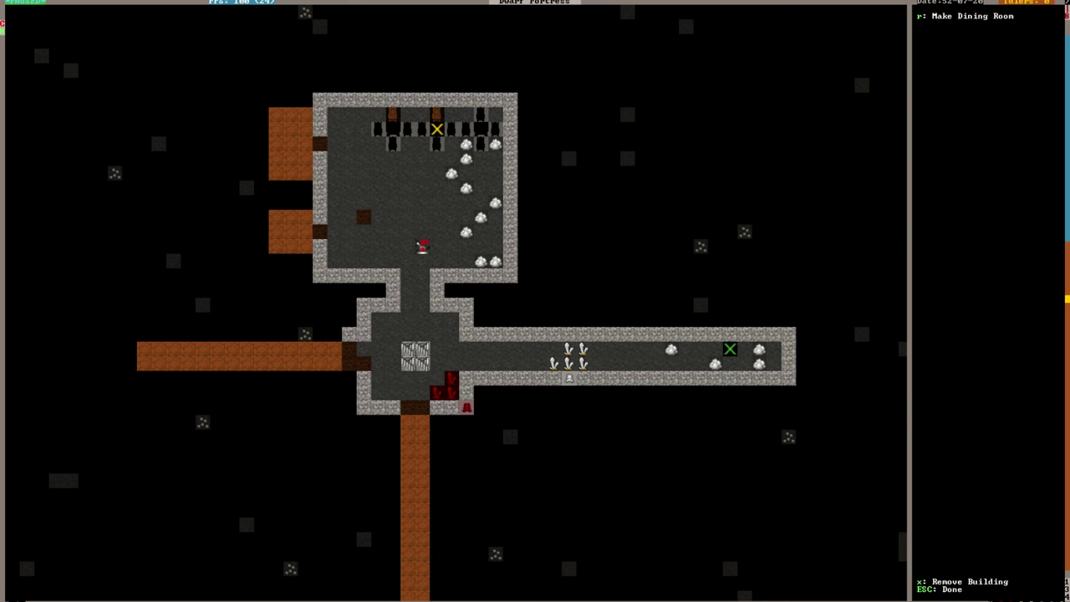
{"action": "key", "text": "r"}
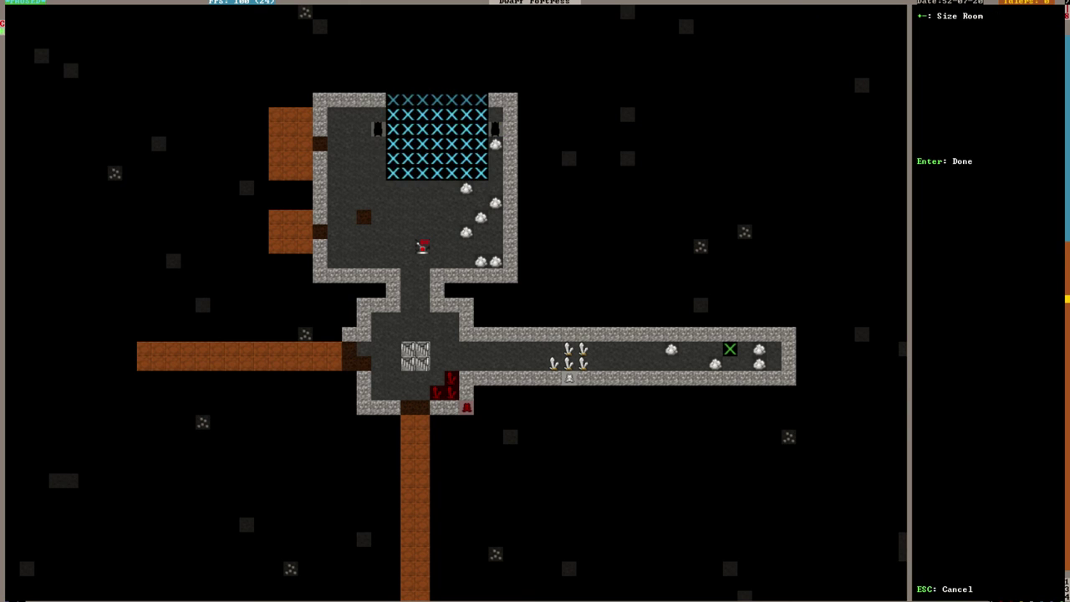
{"action": "key", "text": "plus"}
{"action": "key", "text": "plus"}
{"action": "key", "text": "plus"}
{"action": "key", "text": "plus"}
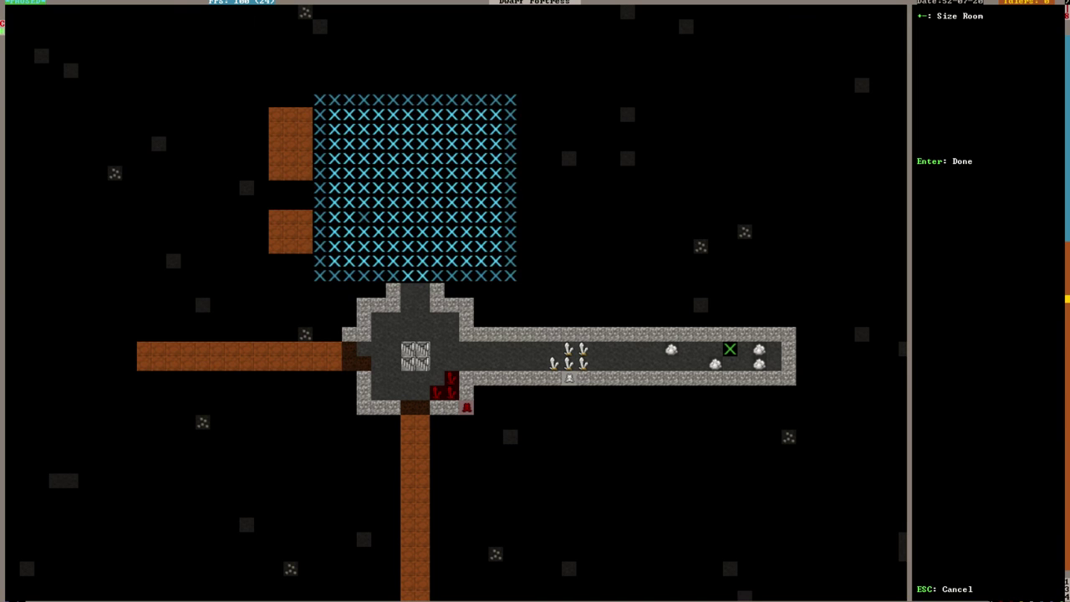
{"action": "key", "text": "Return"}
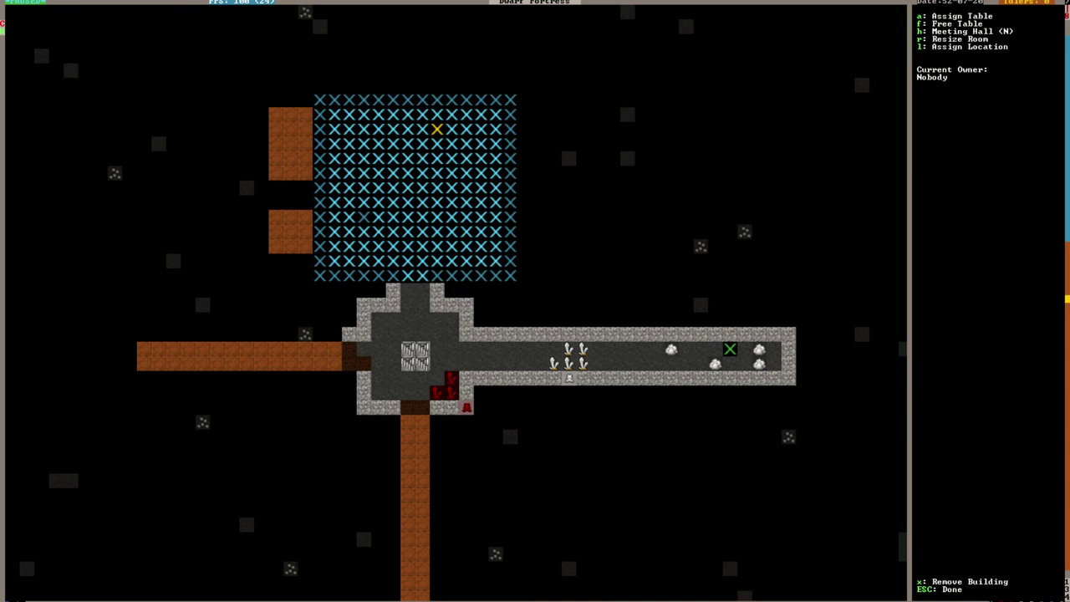
{"action": "key", "text": "h"}
{"action": "key", "text": "Escape"}
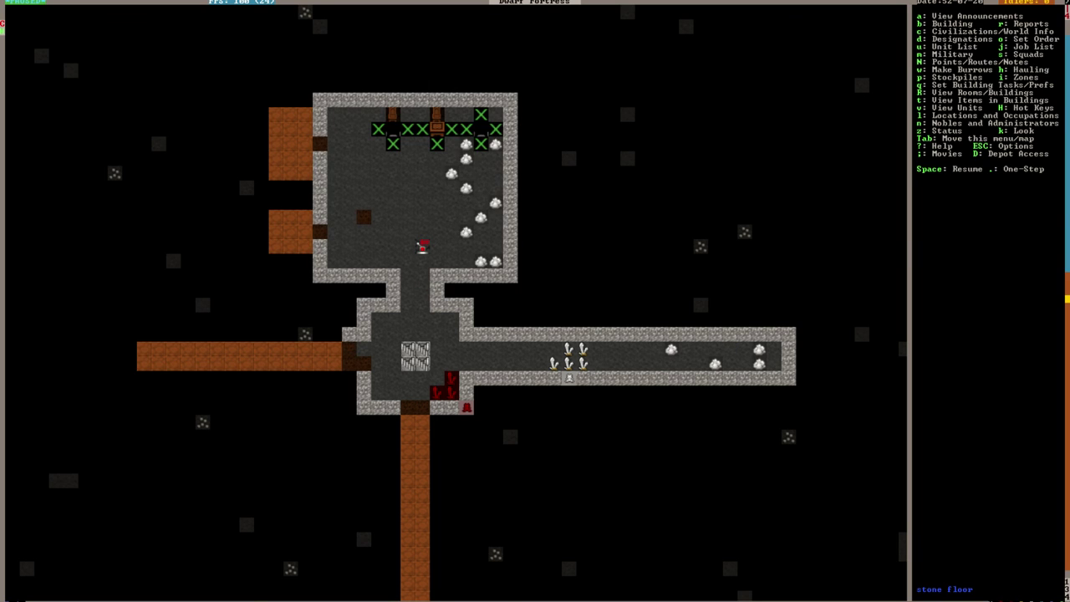
On the surface, mark the embark wagon for removal and unpause the game
{"action": "key", "text": "shift+comma"}
{"action": "key", "text": "shift+comma"}
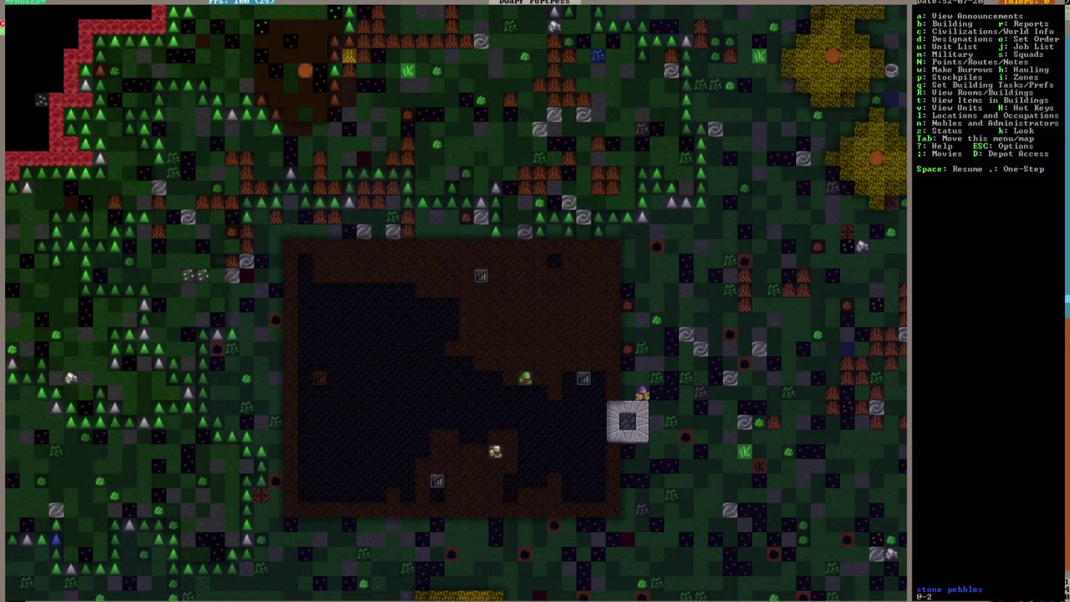
{"action": "key", "text": "shift+comma"}
{"action": "scroll", "coordinate": [451, 301], "scroll_direction": "down", "scroll_amount": 1}
{"action": "key", "text": "shift+Down"}
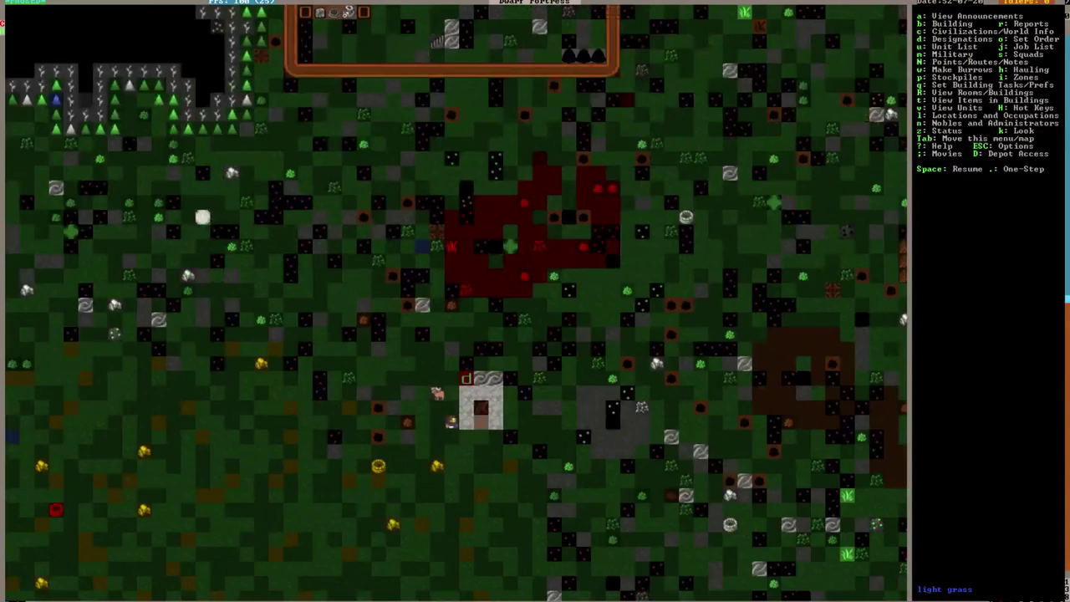
{"action": "key", "text": "q"}
{"action": "key", "text": "Page_Up"}
{"action": "key", "text": "Page_Up"}
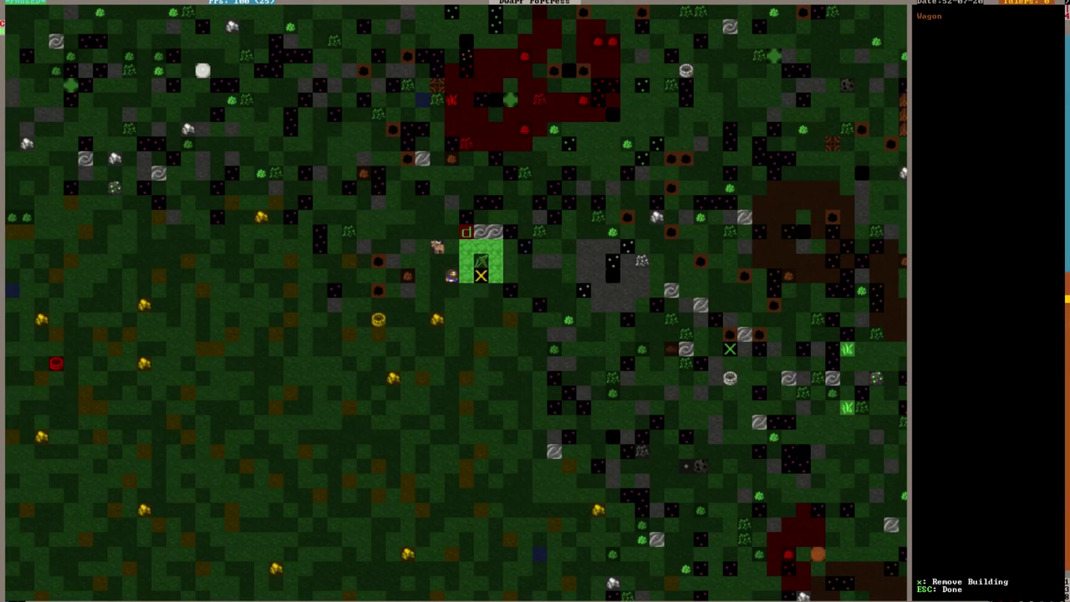
{"action": "key", "text": "x"}
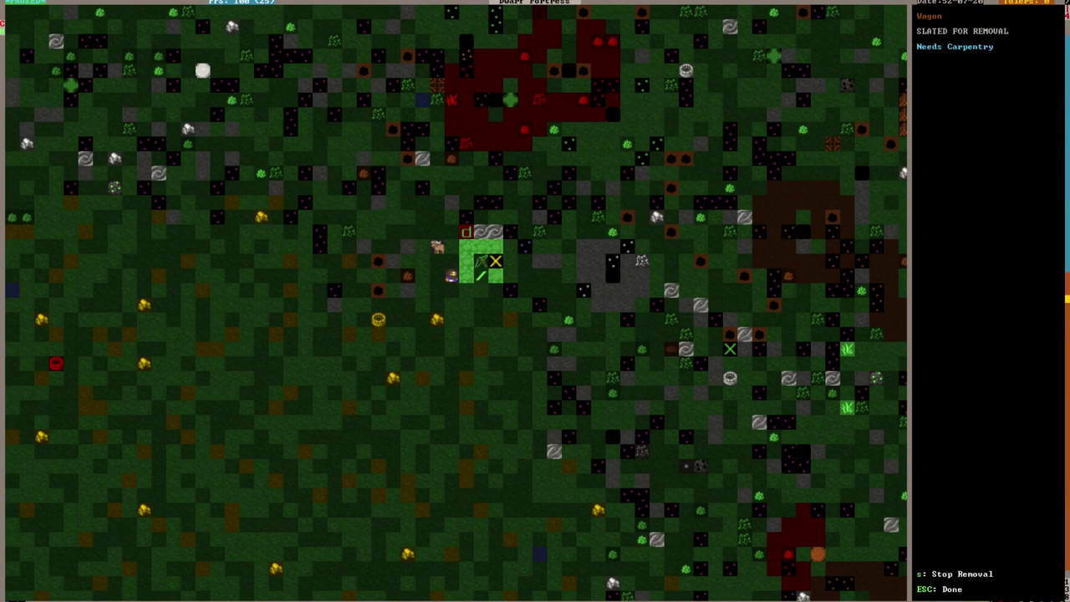
{"action": "key", "text": "Escape"}
{"action": "key", "text": "space"}
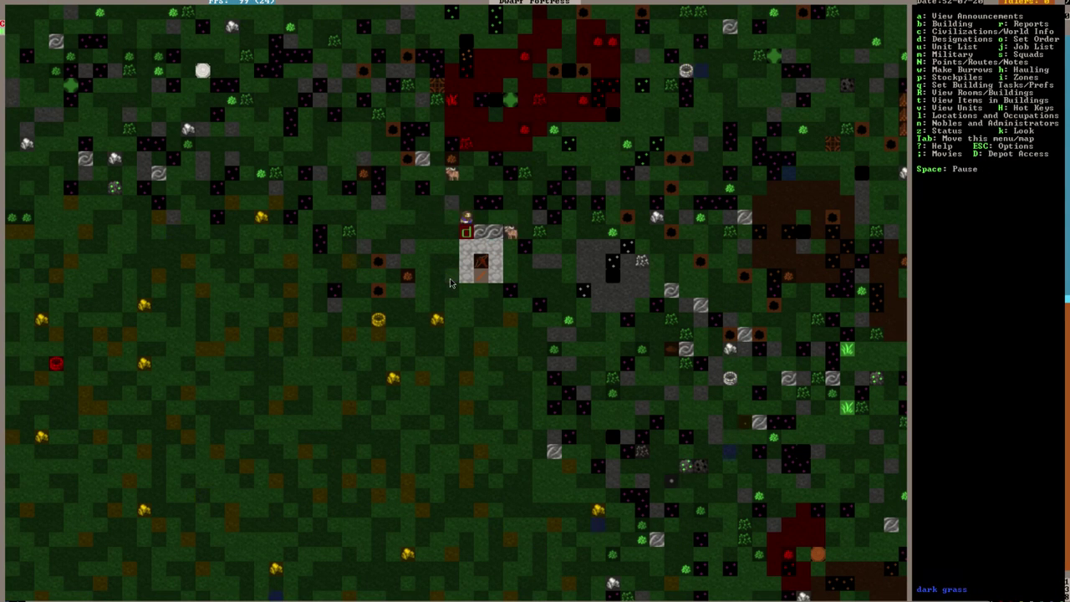
Inspect the unfinished hive in the walled stockpile area, then descend to the fortress floor
{"action": "key", "text": "shift+Up"}
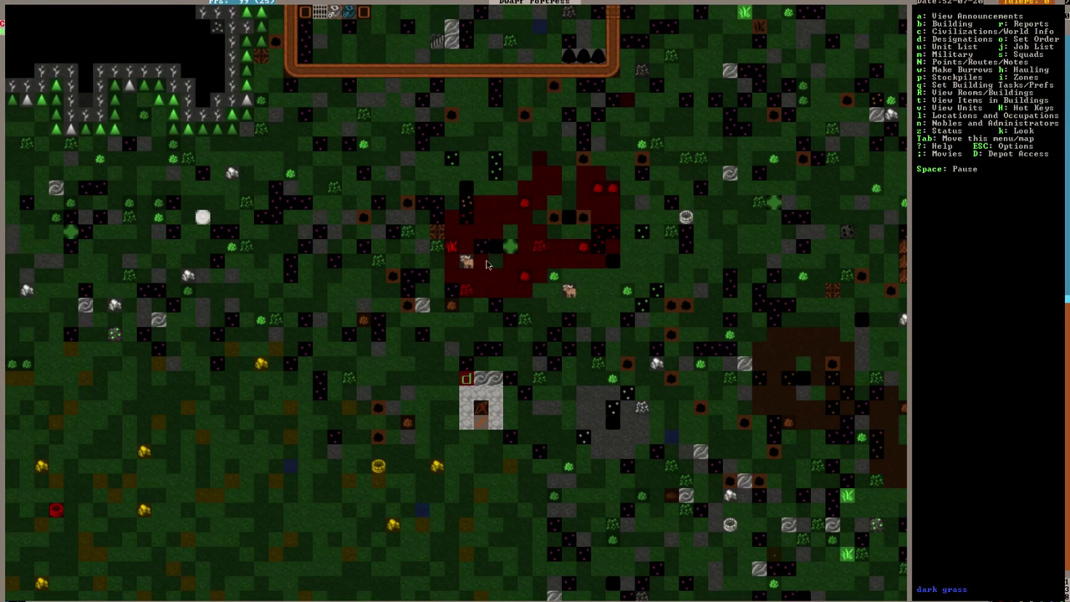
{"action": "key", "text": "shift+Up"}
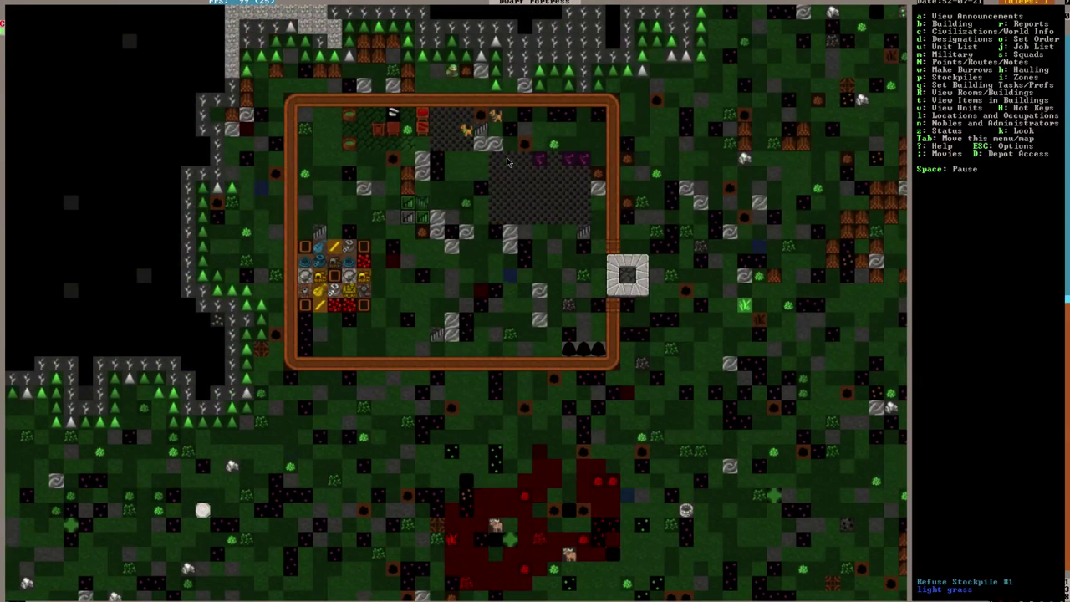
{"action": "left_click", "coordinate": [573, 349]}
{"action": "key", "text": "Escape"}
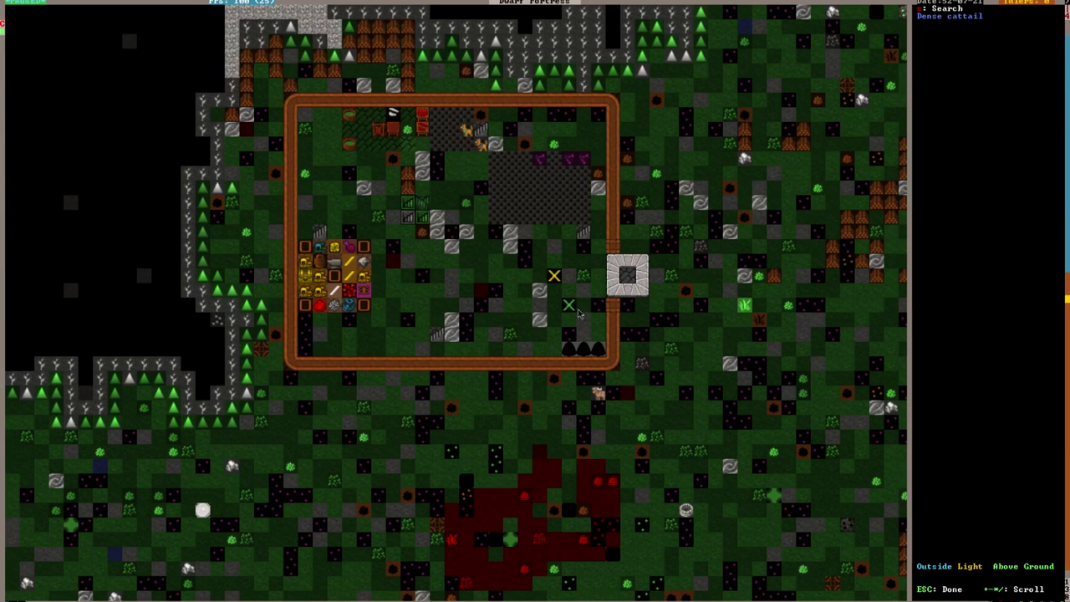
{"action": "key", "text": "Escape"}
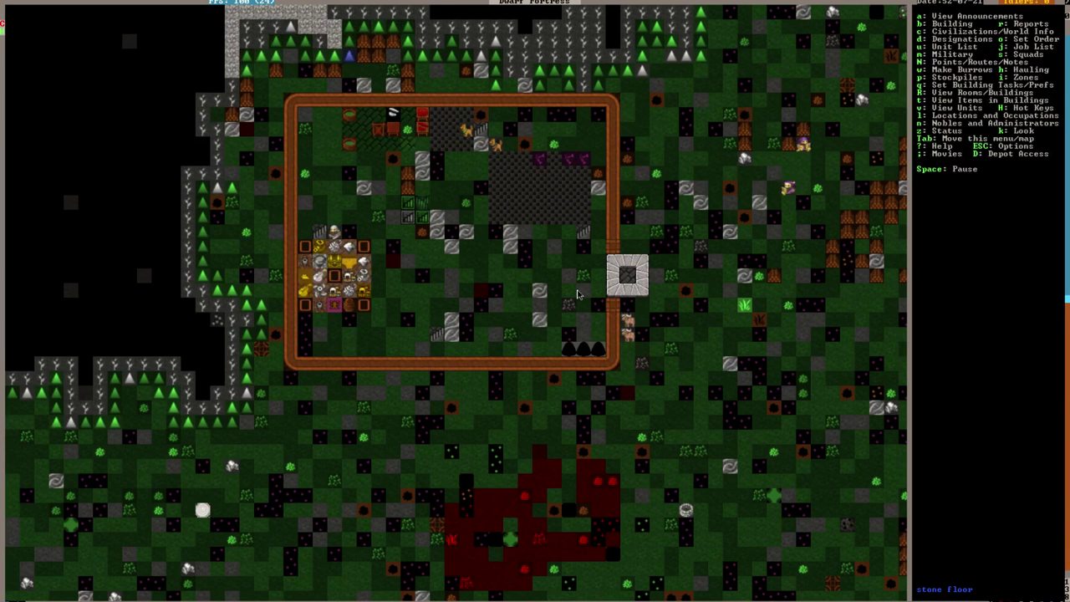
{"action": "key", "text": "greater"}
{"action": "key", "text": "less"}
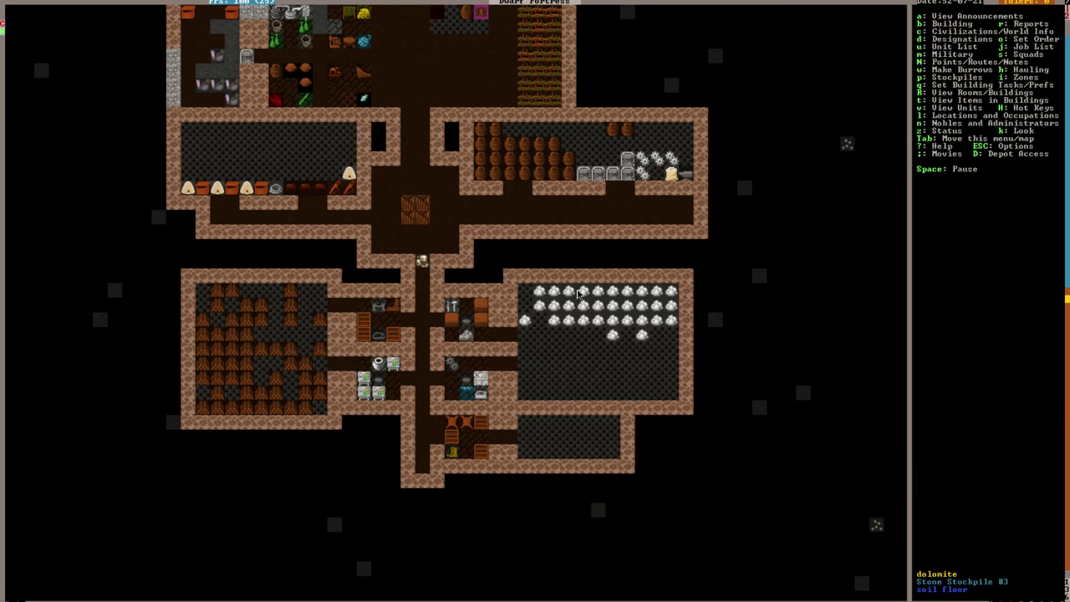
Descend to the dirt tunnel level and review the announcements log
{"action": "key", "text": "shift+Up"}
{"action": "key", "text": "shift+Down"}
{"action": "key", "text": "shift+Down"}
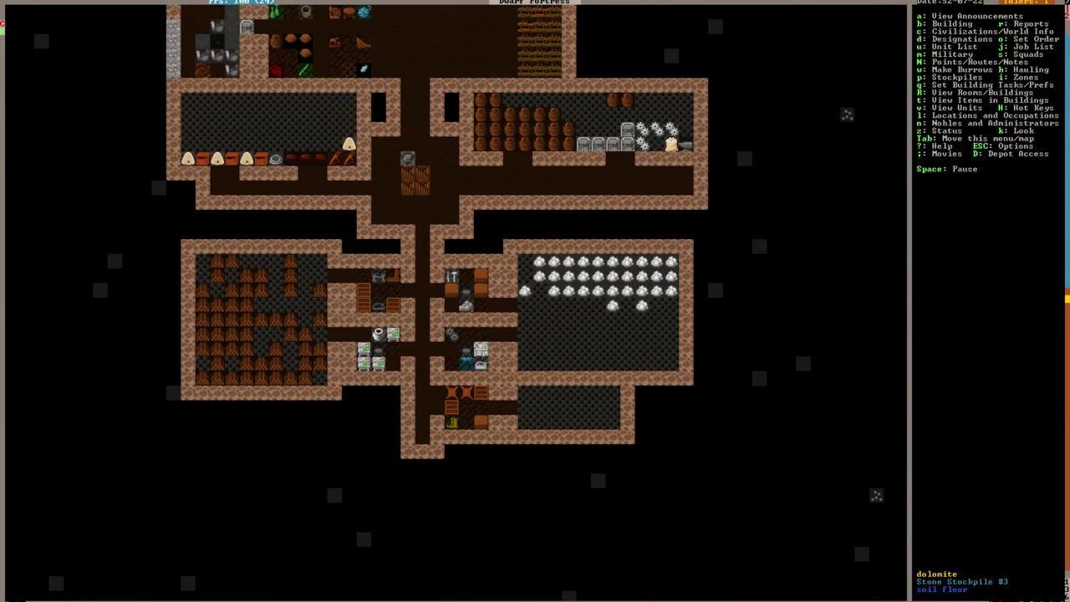
{"action": "key", "text": "less"}
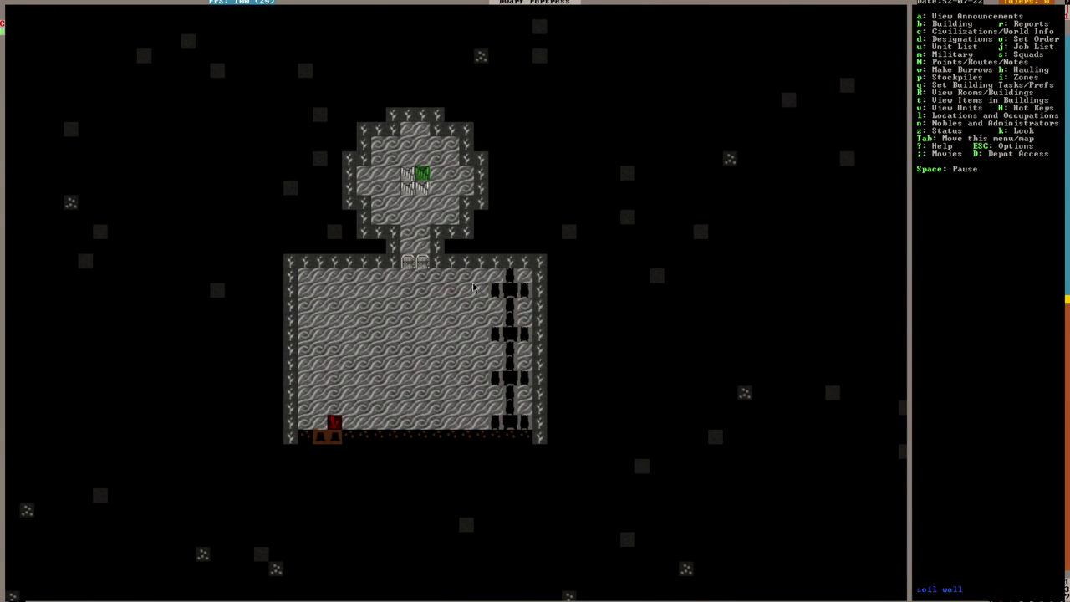
{"action": "key", "text": "greater"}
{"action": "key", "text": "greater"}
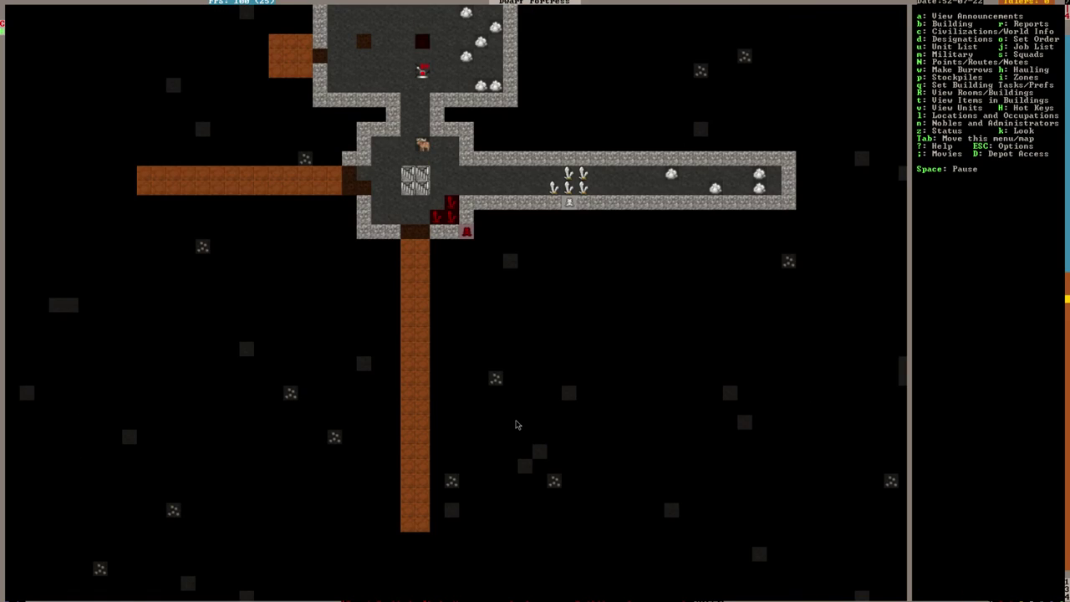
{"action": "key", "text": "shift+Up"}
{"action": "key", "text": "Down"}
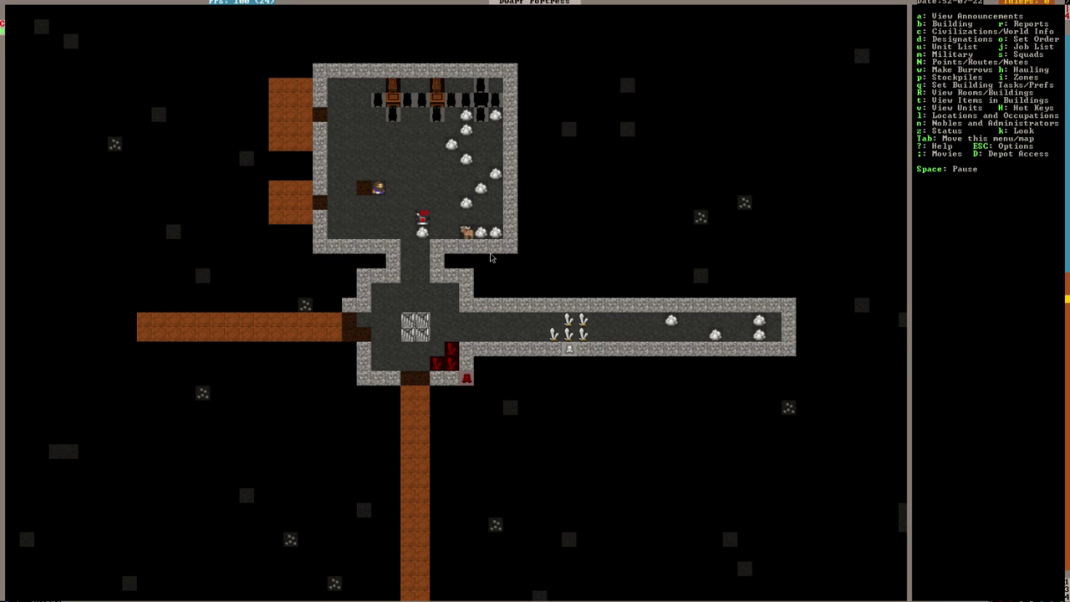
{"action": "key", "text": "a"}
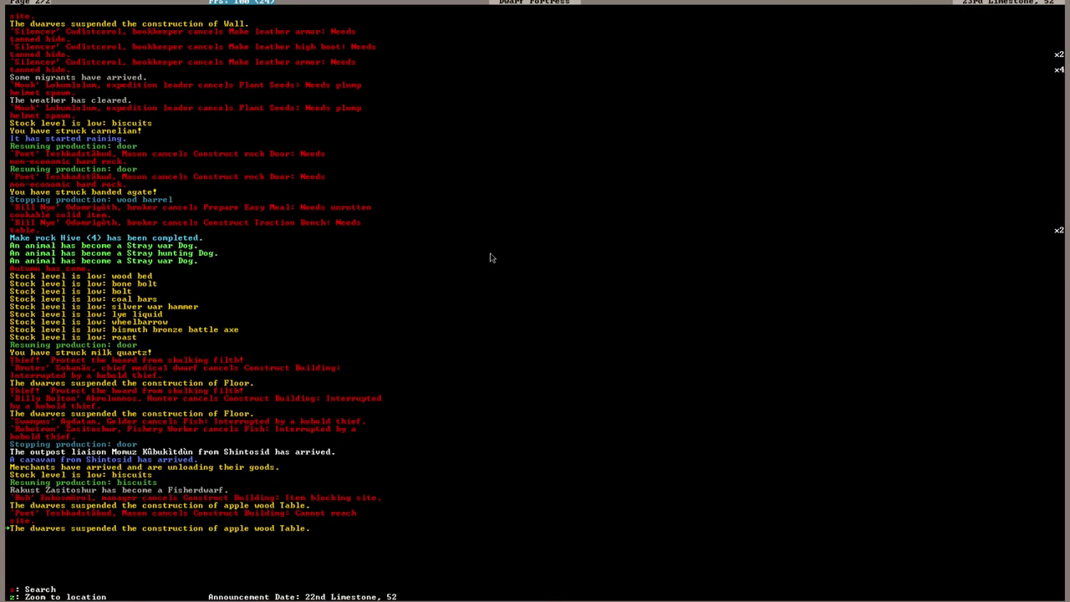
{"action": "key", "text": "Escape"}
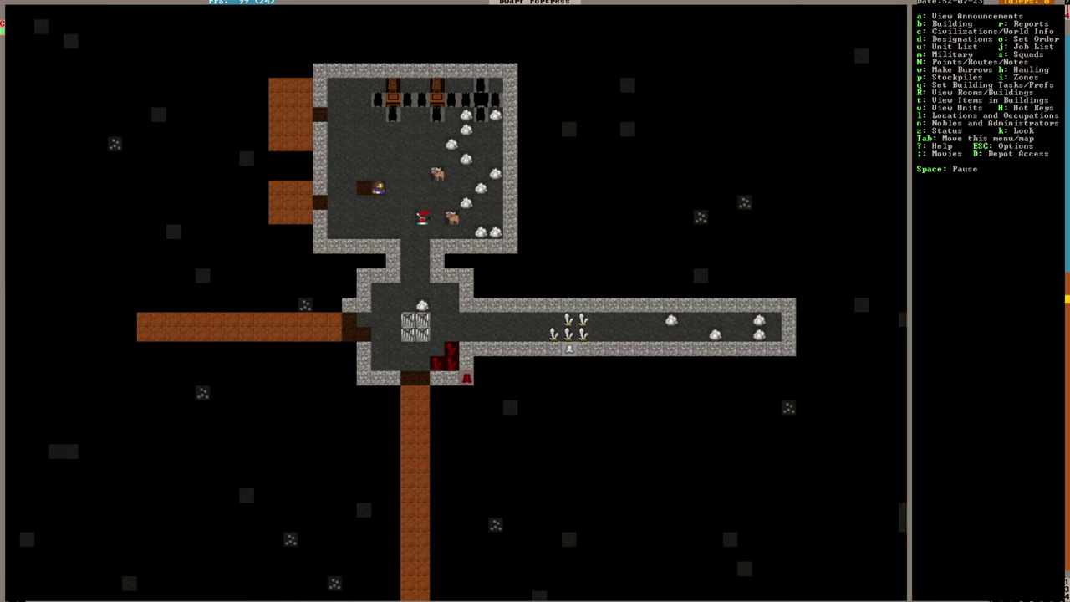
Start dig designation and aim the cursor along the corridor beside the dining chamber
{"action": "key", "text": "d"}
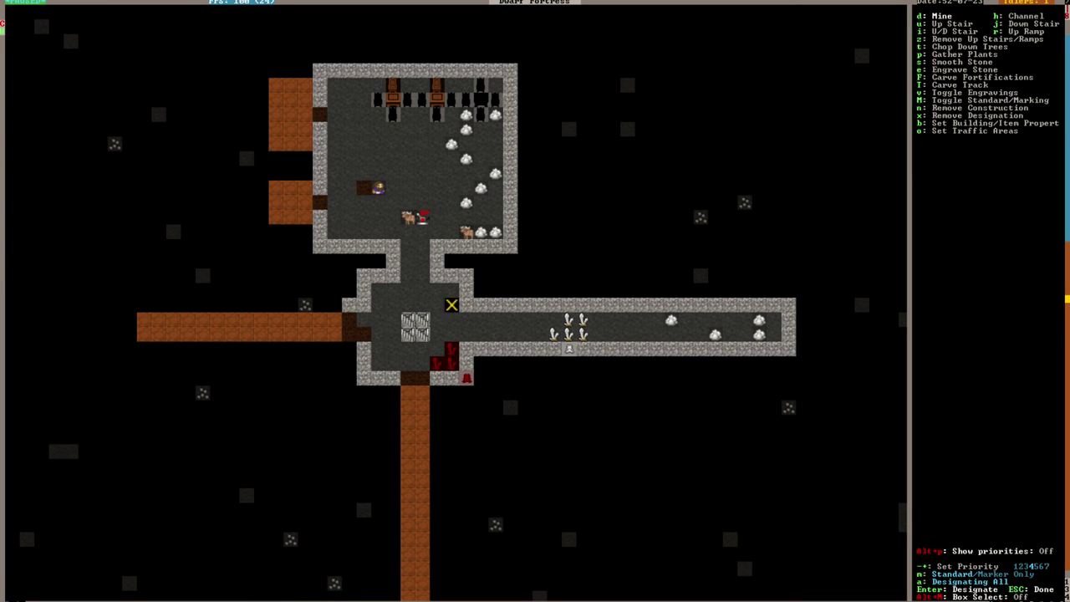
{"action": "key", "text": "Right"}
{"action": "key", "text": "Right"}
{"action": "key", "text": "Right"}
{"action": "key", "text": "Right"}
{"action": "key", "text": "Right"}
{"action": "key", "text": "Right"}
{"action": "key", "text": "shift+Left"}
{"action": "key", "text": "shift+Left"}
{"action": "key", "text": "Left"}
{"action": "key", "text": "Left"}
{"action": "key", "text": "Left"}
{"action": "key", "text": "shift+Right"}
{"action": "key", "text": "shift+Right"}
{"action": "key", "text": "shift+Right"}
{"action": "key", "text": "Left"}
{"action": "key", "text": "Left"}
{"action": "key", "text": "Left"}
{"action": "key", "text": "Left"}
{"action": "key", "text": "Home"}
{"action": "key", "text": "Home"}
{"action": "key", "text": "Home"}
{"action": "key", "text": "Home"}
{"action": "key", "text": "Down"}
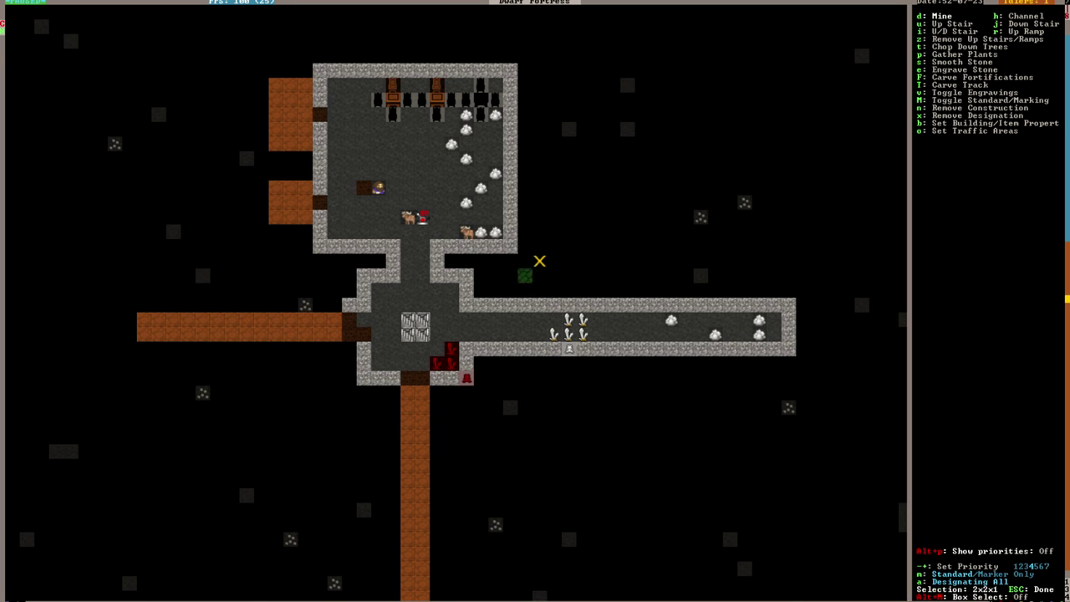
Mark three dig blocks (3x3, 3x4 and a third) right of the chamber
{"action": "key", "text": "Page_Up"}
{"action": "key", "text": "Return"}
{"action": "key", "text": "Home"}
{"action": "key", "text": "Home"}
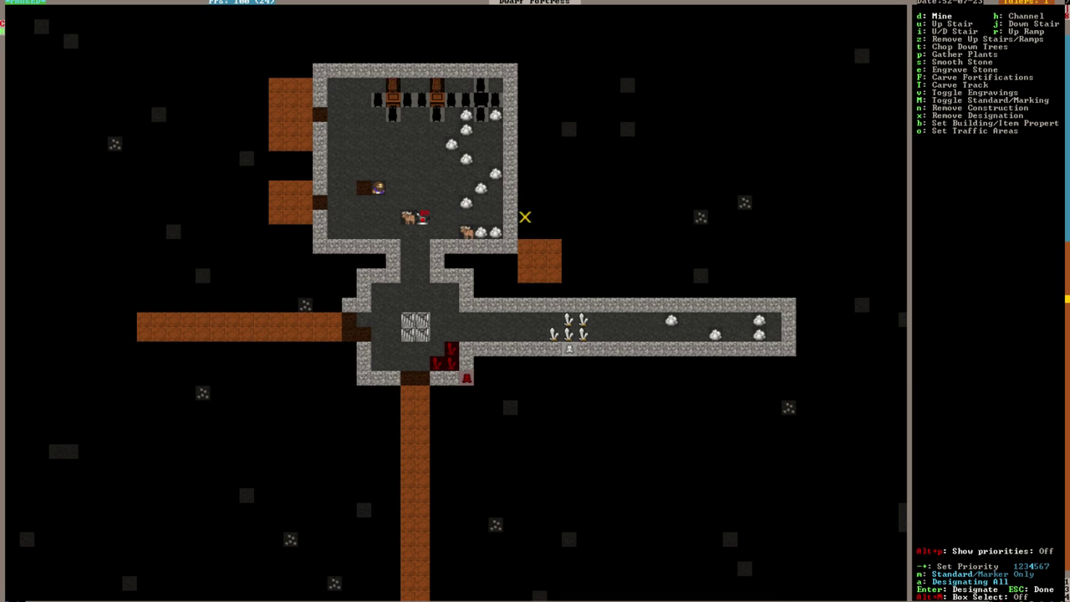
{"action": "key", "text": "Return"}
{"action": "key", "text": "Page_Up"}
{"action": "key", "text": "Page_Up"}
{"action": "key", "text": "Up"}
{"action": "key", "text": "Return"}
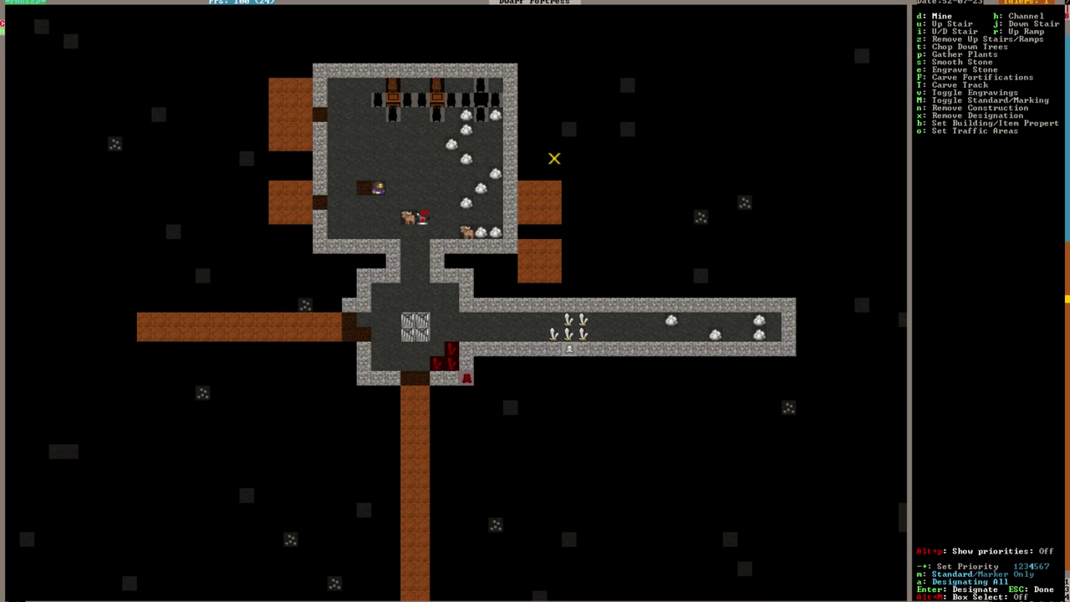
{"action": "key", "text": "Left"}
{"action": "key", "text": "Return"}
{"action": "key", "text": "Up"}
{"action": "key", "text": "Up"}
{"action": "key", "text": "Right"}
{"action": "key", "text": "Return"}
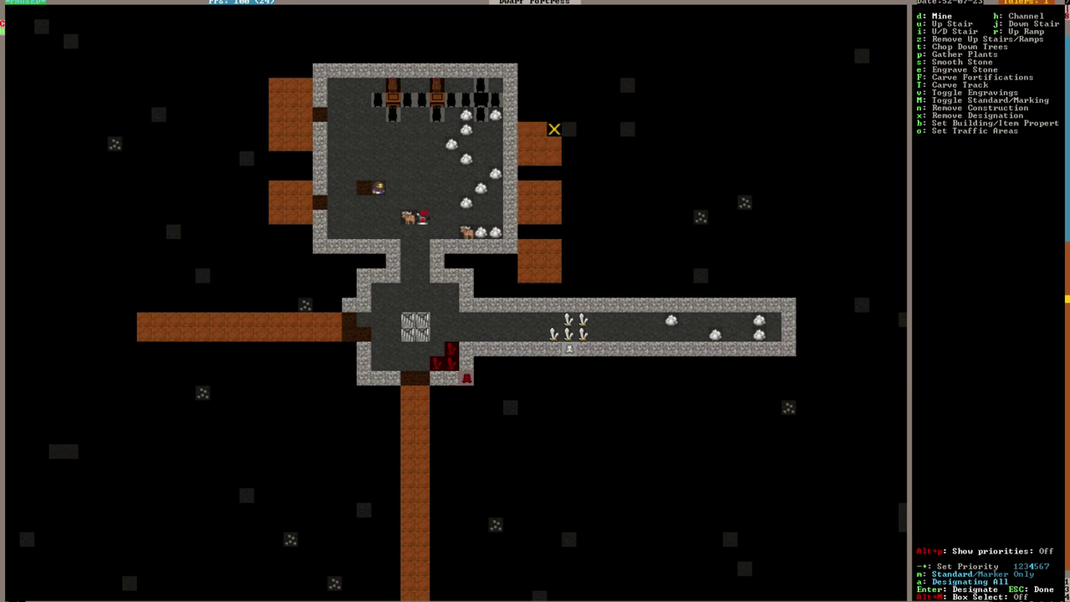
{"action": "key", "text": "Home"}
{"action": "key", "text": "Home"}
Designate the top-right corner block and a column of dig tiles down the right side
{"action": "key", "text": "Return"}
{"action": "key", "text": "Up"}
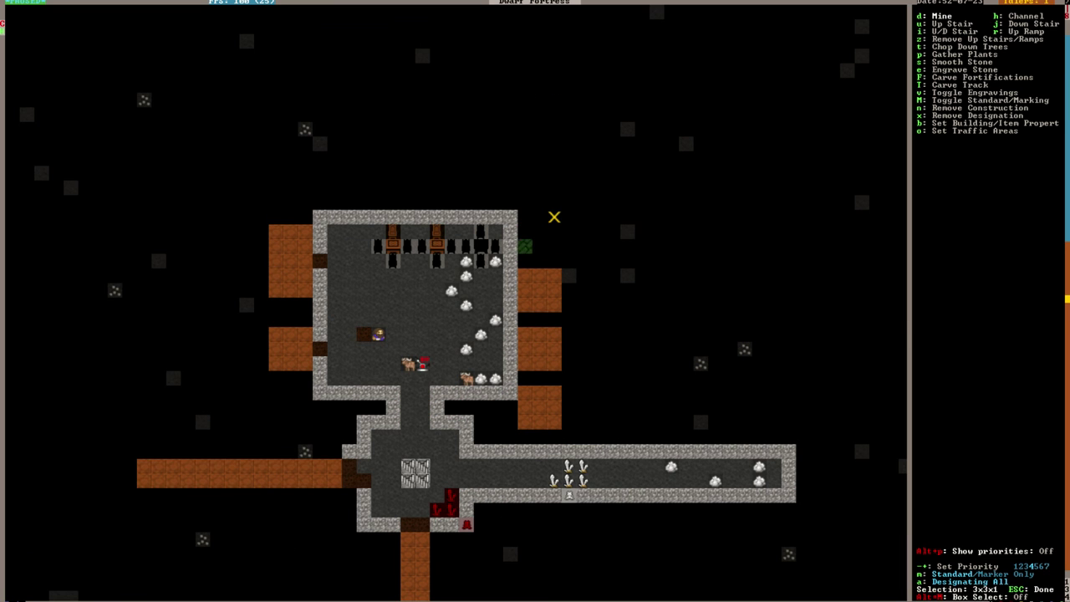
{"action": "key", "text": "Return"}
{"action": "key", "text": "Right"}
{"action": "key", "text": "Return"}
{"action": "key", "text": "Down"}
{"action": "key", "text": "Down"}
{"action": "key", "text": "Down"}
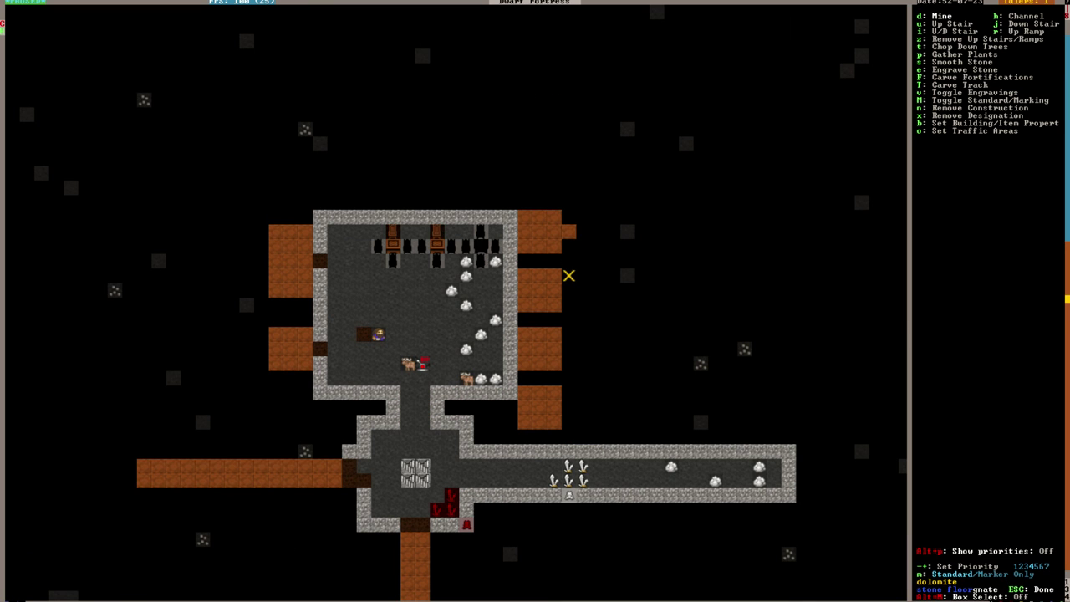
{"action": "key", "text": "Return"}
{"action": "key", "text": "Down"}
{"action": "key", "text": "Down"}
{"action": "key", "text": "Down"}
{"action": "key", "text": "Return"}
Mark dig tiles at the lower block east of the lower corridor
{"action": "key", "text": "Down"}
{"action": "key", "text": "Down"}
{"action": "key", "text": "Down"}
{"action": "key", "text": "Down"}
{"action": "key", "text": "Right"}
{"action": "key", "text": "Left"}
{"action": "key", "text": "Up"}
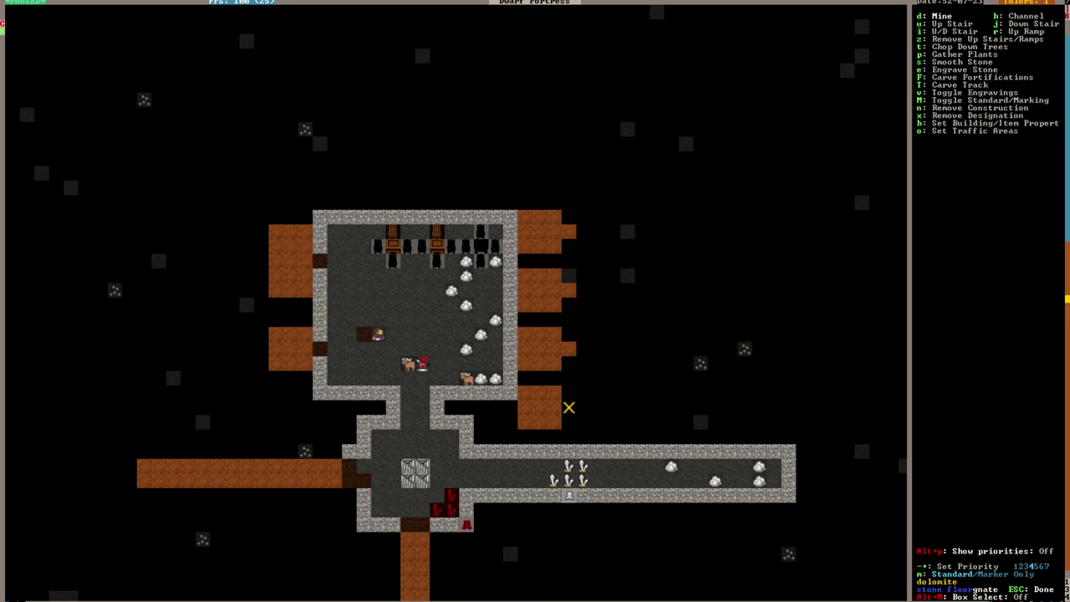
{"action": "key", "text": "Return"}
{"action": "key", "text": "Down"}
{"action": "key", "text": "Down"}
{"action": "key", "text": "Down"}
{"action": "key", "text": "Right"}
Designate the dig corridor running north, plus a branch tile beside it
{"action": "key", "text": "Up"}
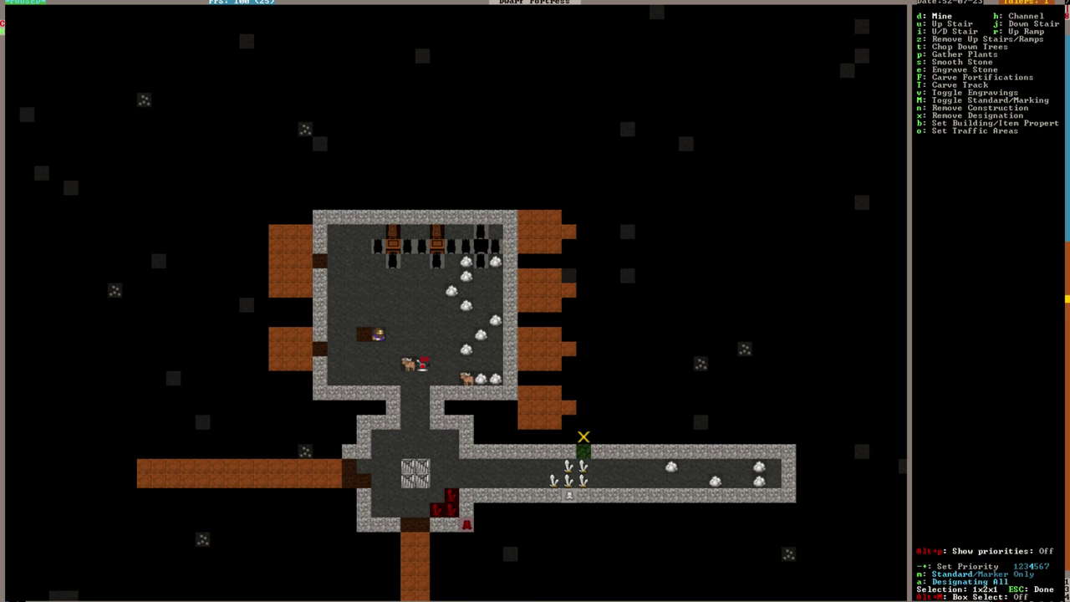
{"action": "key", "text": "Return"}
{"action": "key", "text": "shift+Up"}
{"action": "key", "text": "Up"}
{"action": "key", "text": "Up"}
{"action": "key", "text": "Up"}
{"action": "key", "text": "Return"}
{"action": "key", "text": "Return"}
{"action": "key", "text": "Return"}
{"action": "key", "text": "Down"}
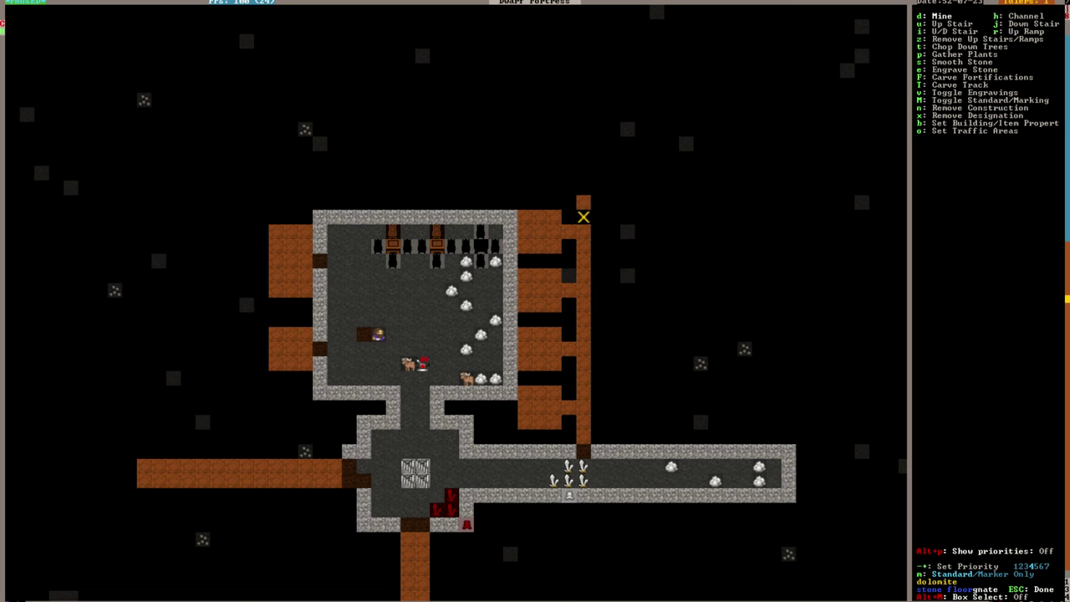
{"action": "key", "text": "Return"}
{"action": "key", "text": "Return"}
{"action": "key", "text": "Down"}
{"action": "key", "text": "Down"}
{"action": "key", "text": "Down"}
{"action": "key", "text": "Return"}
Dig out four small side rooms stacked along the corridor's east side
{"action": "key", "text": "Down"}
{"action": "key", "text": "Down"}
{"action": "key", "text": "Down"}
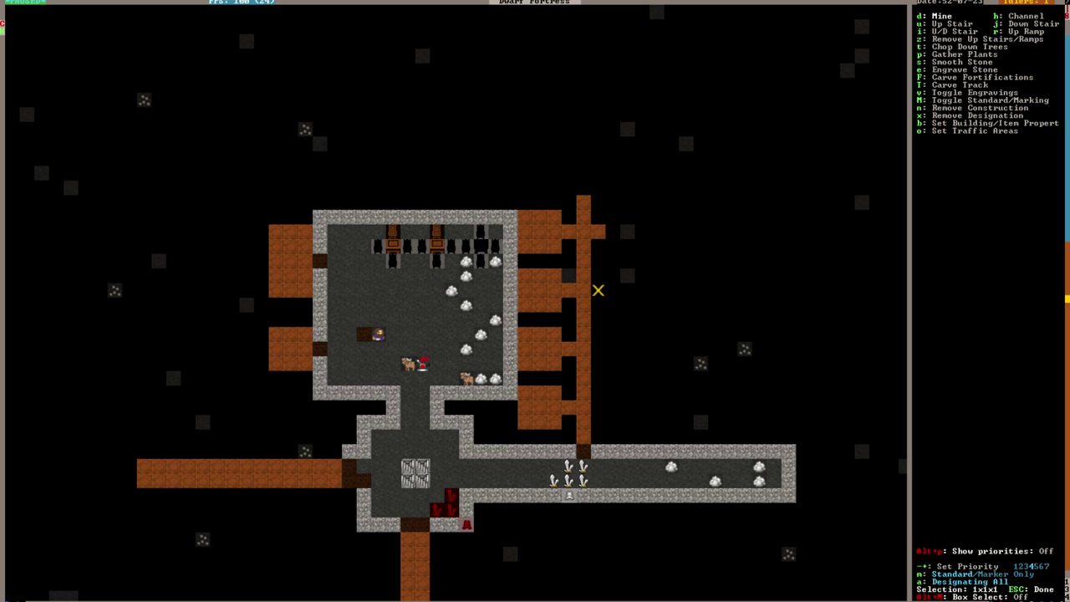
{"action": "key", "text": "Down"}
{"action": "key", "text": "Down"}
{"action": "key", "text": "Down"}
{"action": "key", "text": "Down"}
{"action": "key", "text": "Down"}
{"action": "key", "text": "Down"}
{"action": "key", "text": "Down"}
{"action": "key", "text": "Right"}
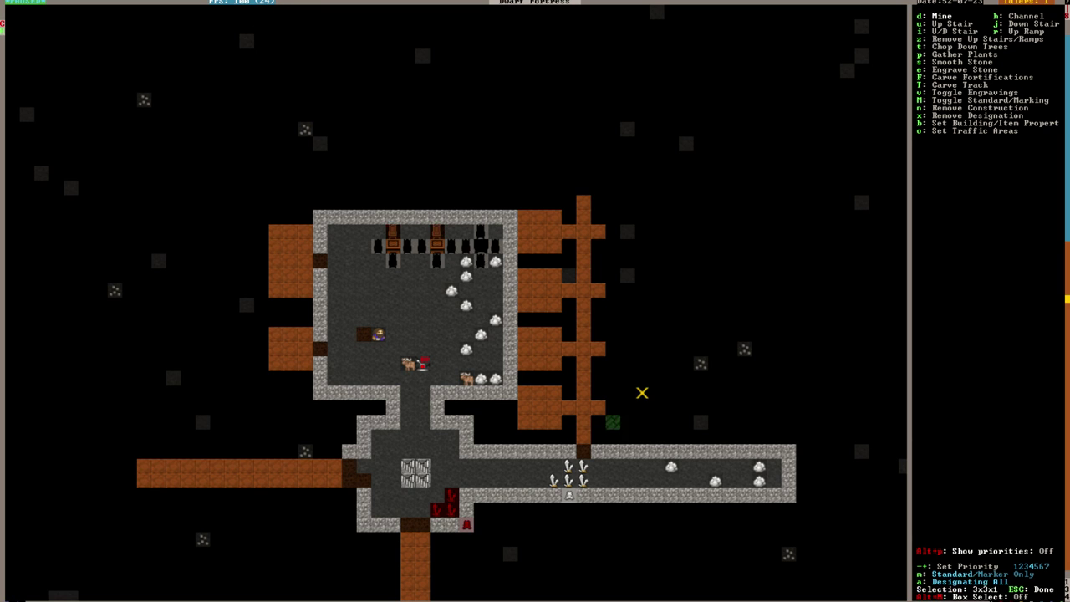
{"action": "left_click", "coordinate": [642, 393]}
{"action": "left_click", "coordinate": [642, 334]}
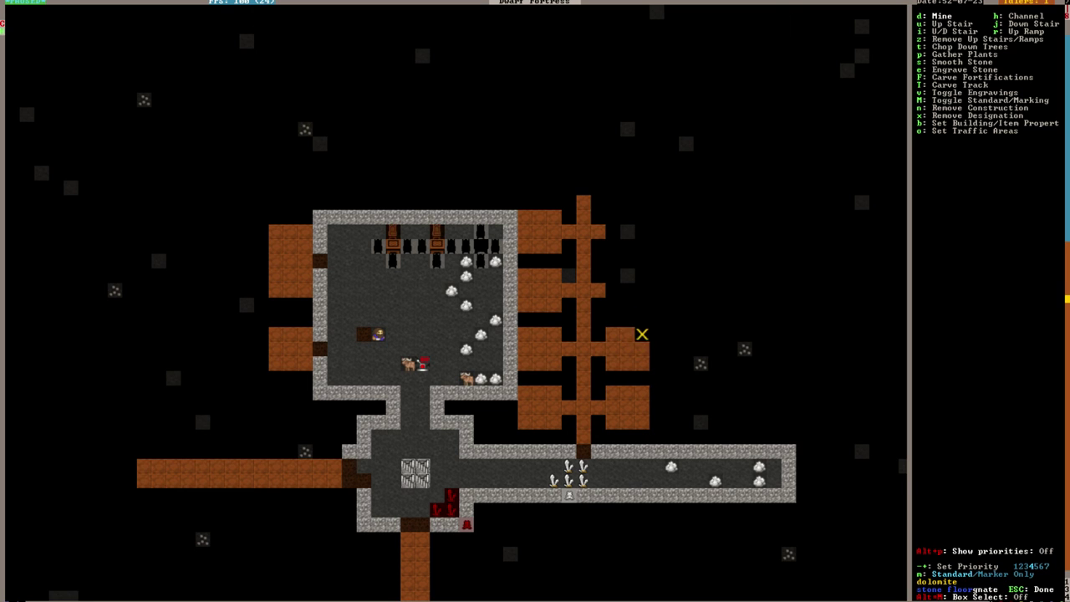
{"action": "left_click", "coordinate": [642, 275]}
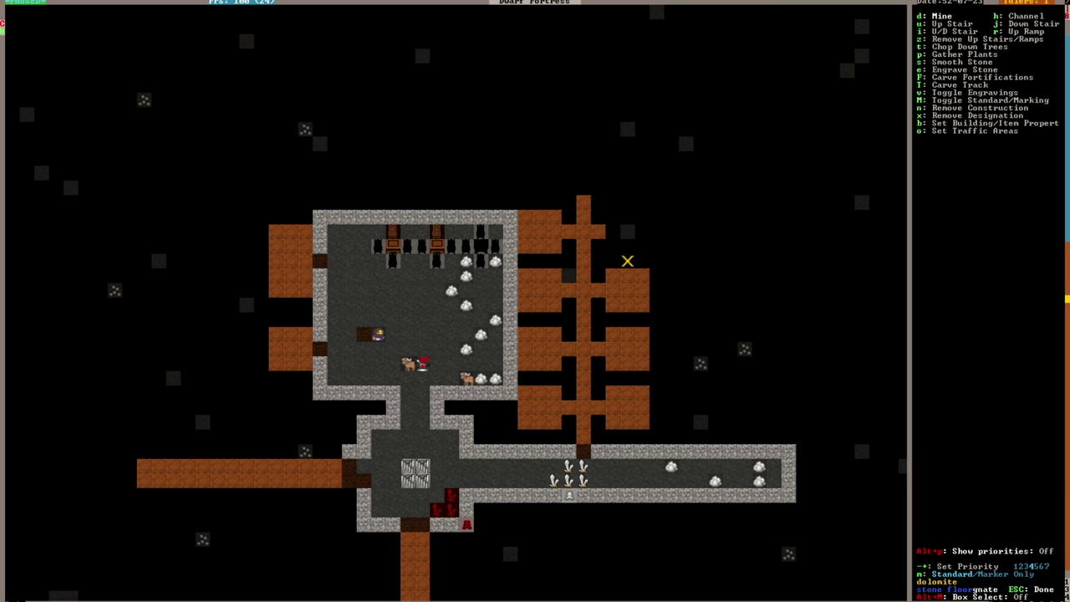
{"action": "left_click", "coordinate": [642, 218]}
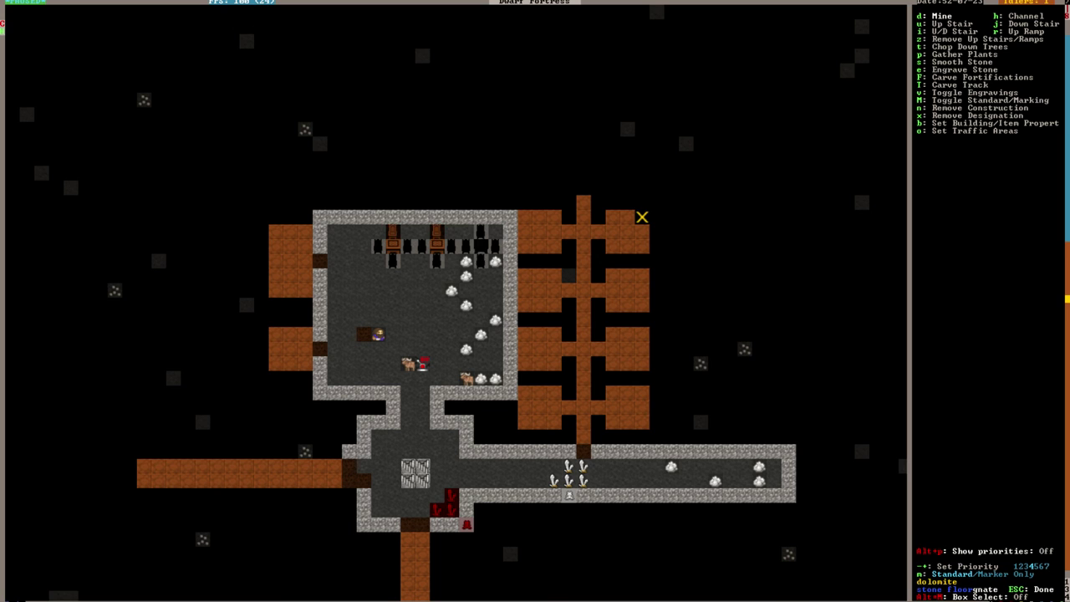
Leave digging designations, return to the wooded surface level, and pause the game
{"action": "key", "text": "Escape"}
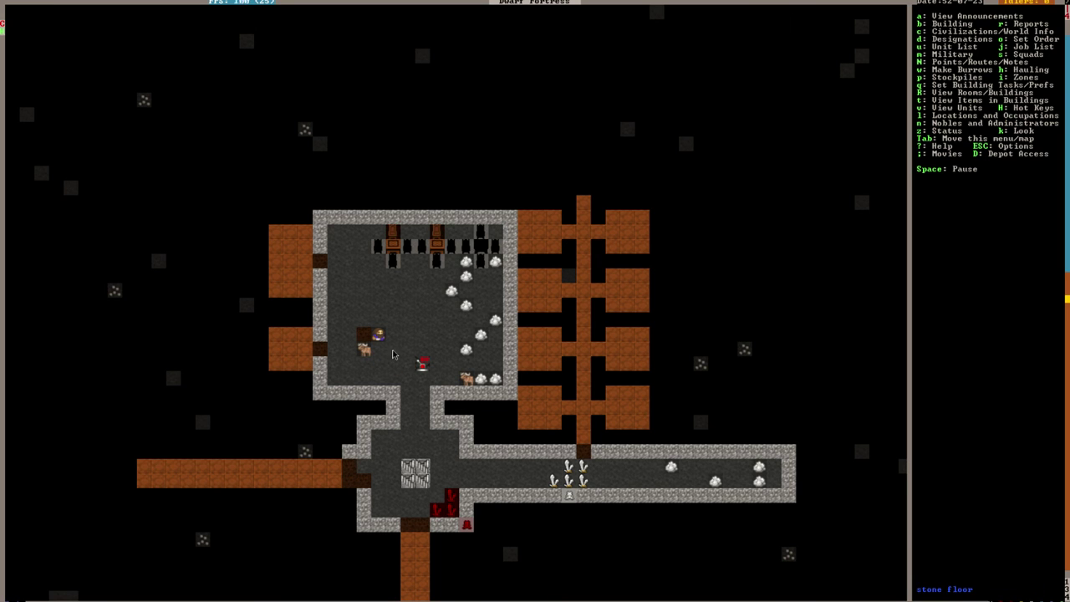
{"action": "key", "text": "shift+comma"}
{"action": "key", "text": "shift+comma"}
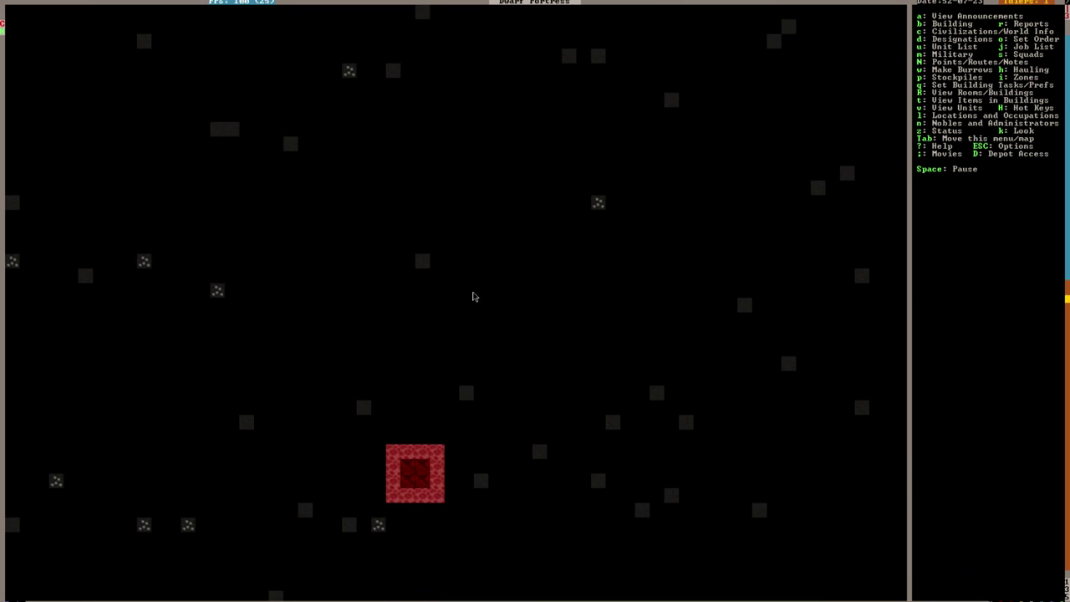
{"action": "key", "text": "shift+comma"}
{"action": "key", "text": "shift+comma"}
{"action": "key", "text": "shift+period"}
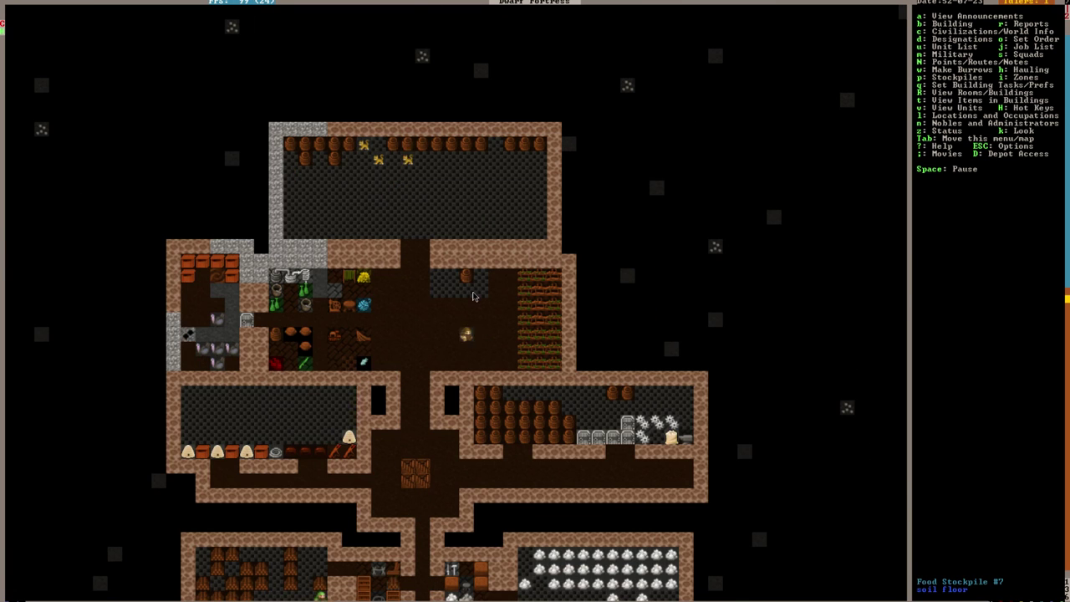
{"action": "key", "text": "shift+comma"}
{"action": "key", "text": "shift+comma"}
{"action": "key", "text": "space"}
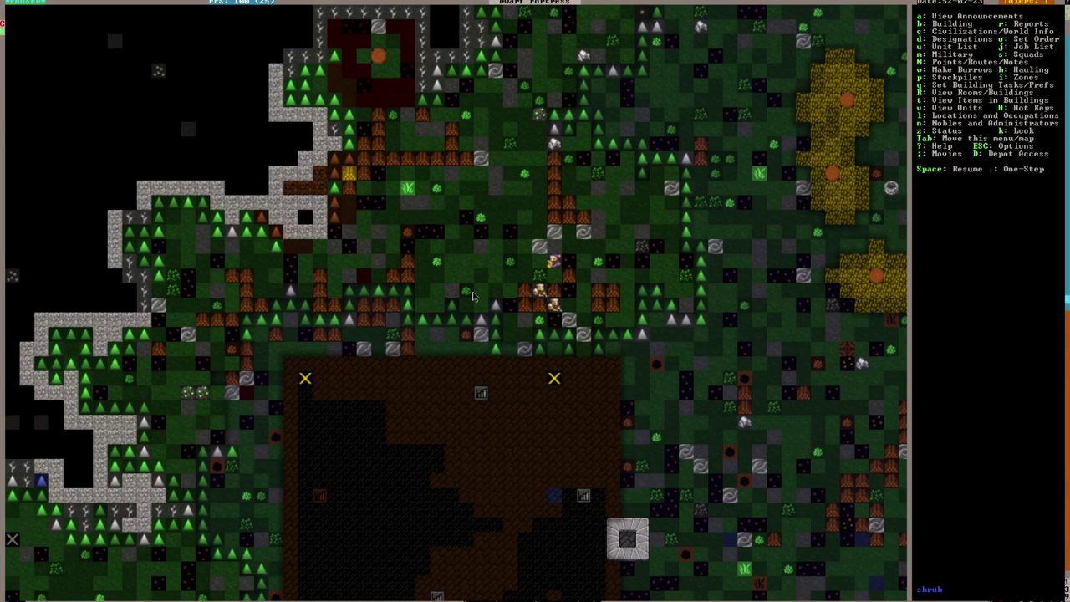
Unpause, center the walled surface base, and open the designation menu over it
{"action": "key", "text": "space"}
{"action": "key", "text": "shift+period"}
{"action": "key", "text": "shift+comma"}
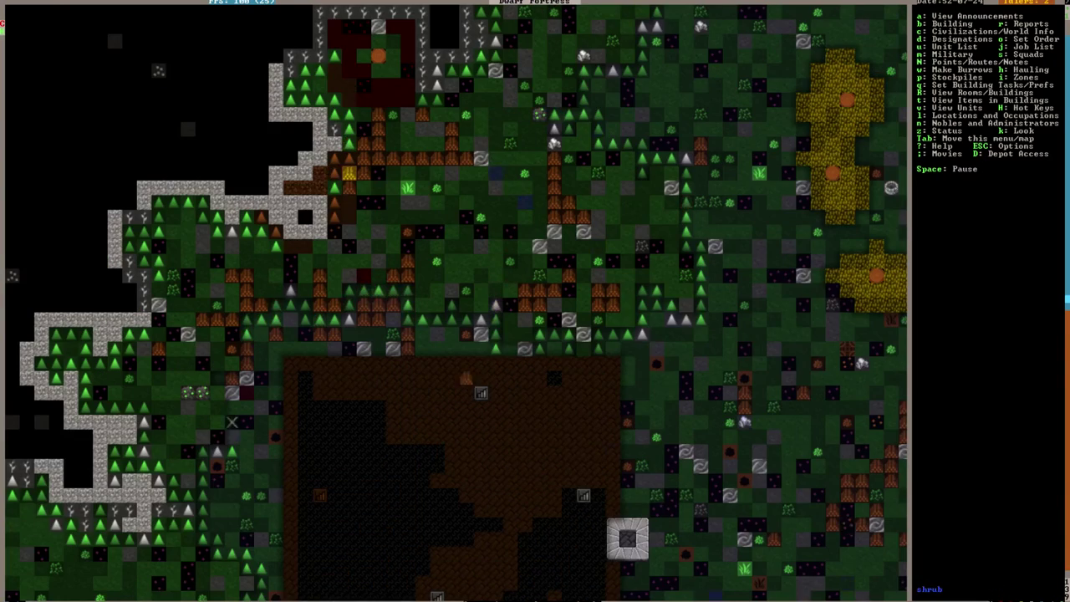
{"action": "key", "text": "shift+Down"}
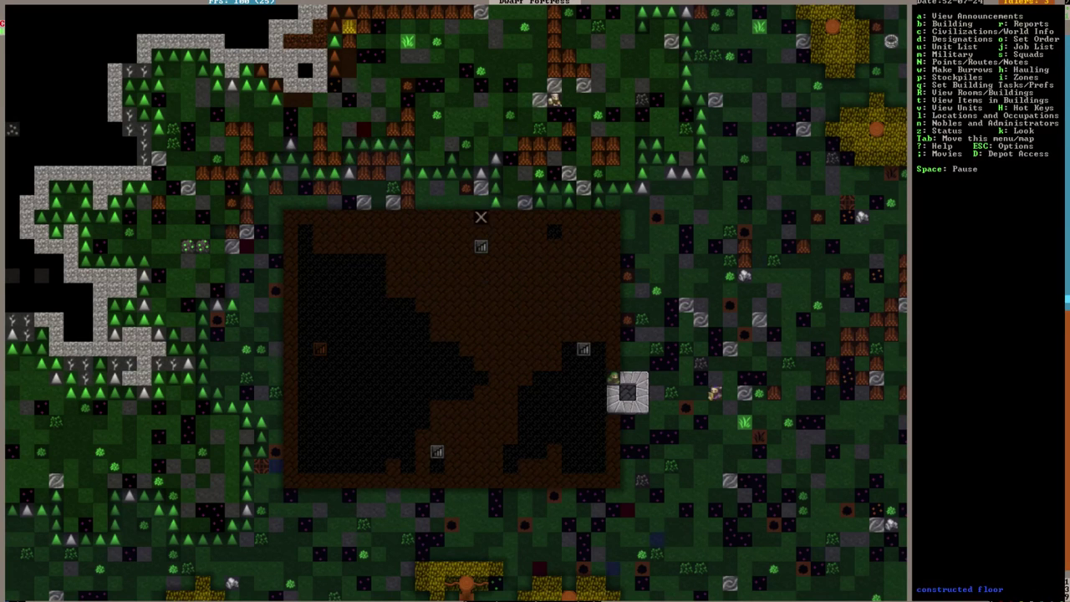
{"action": "key", "text": "shift+period"}
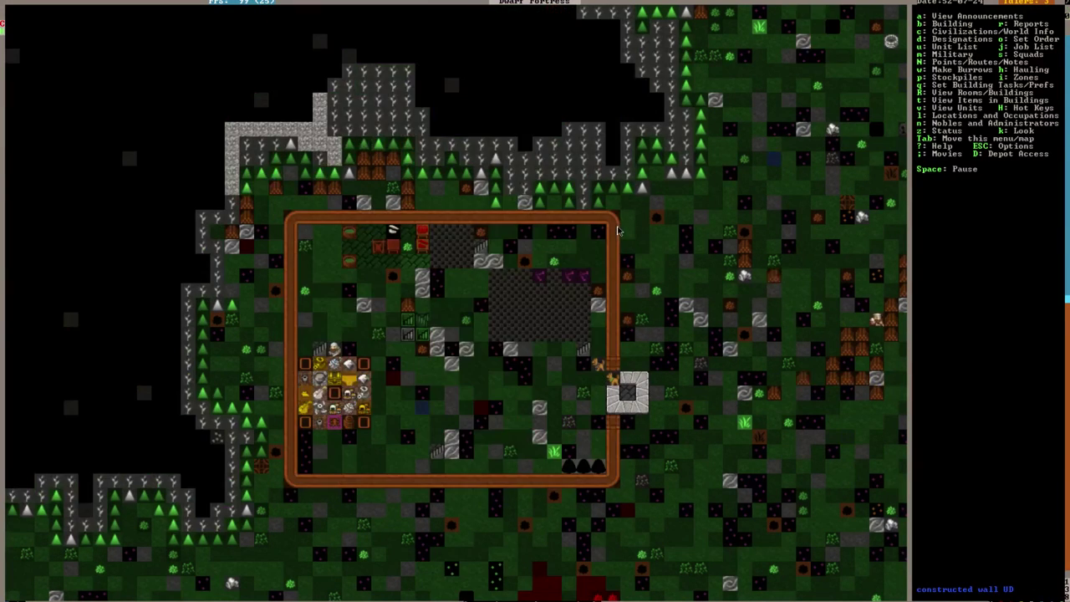
{"action": "key", "text": "shift+comma"}
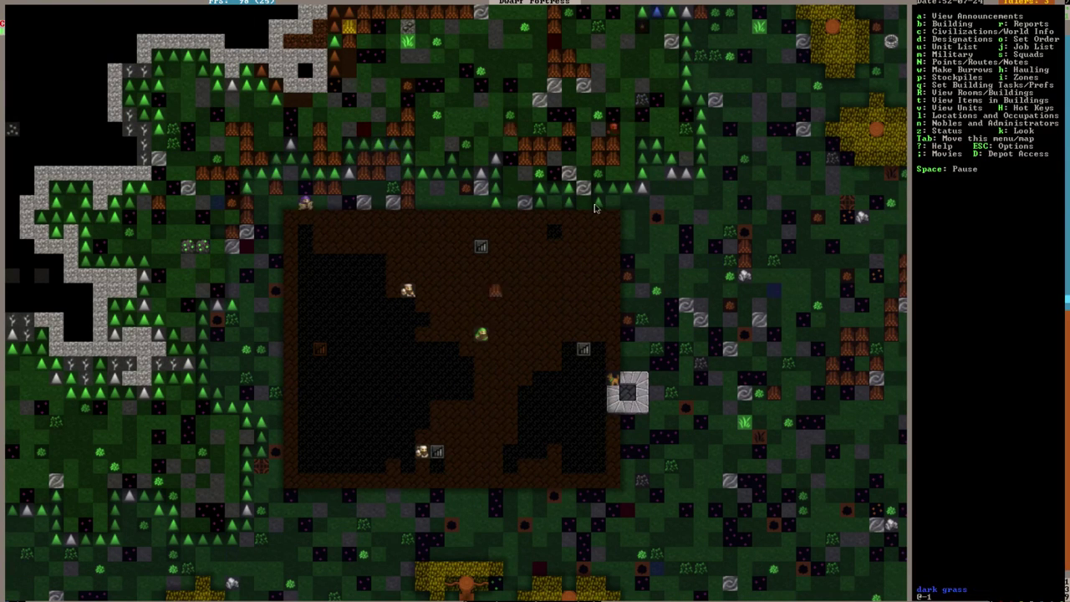
{"action": "key", "text": "shift+period"}
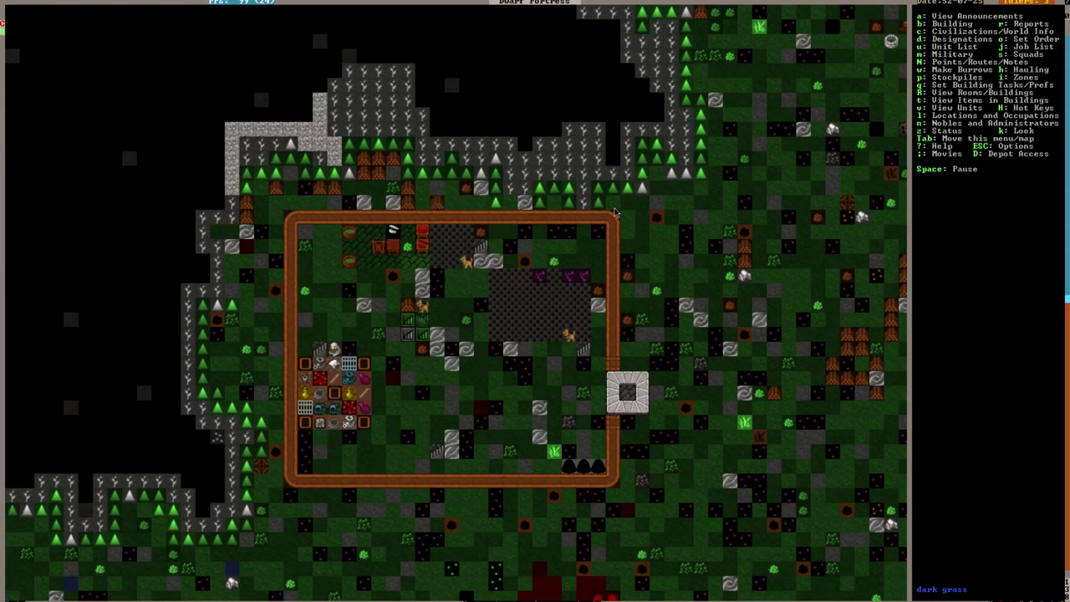
{"action": "key", "text": "d"}
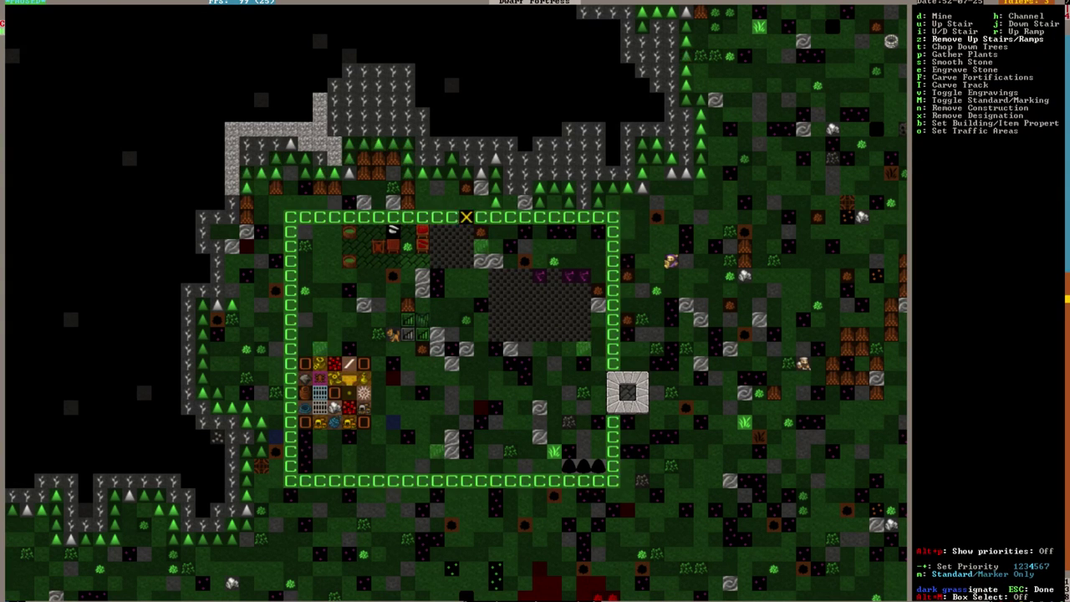
Mark the row of trees just north of the base wall for felling
{"action": "key", "text": "Up"}
{"action": "key", "text": "Return"}
{"action": "key", "text": "Right"}
{"action": "key", "text": "Right"}
{"action": "key", "text": "Right"}
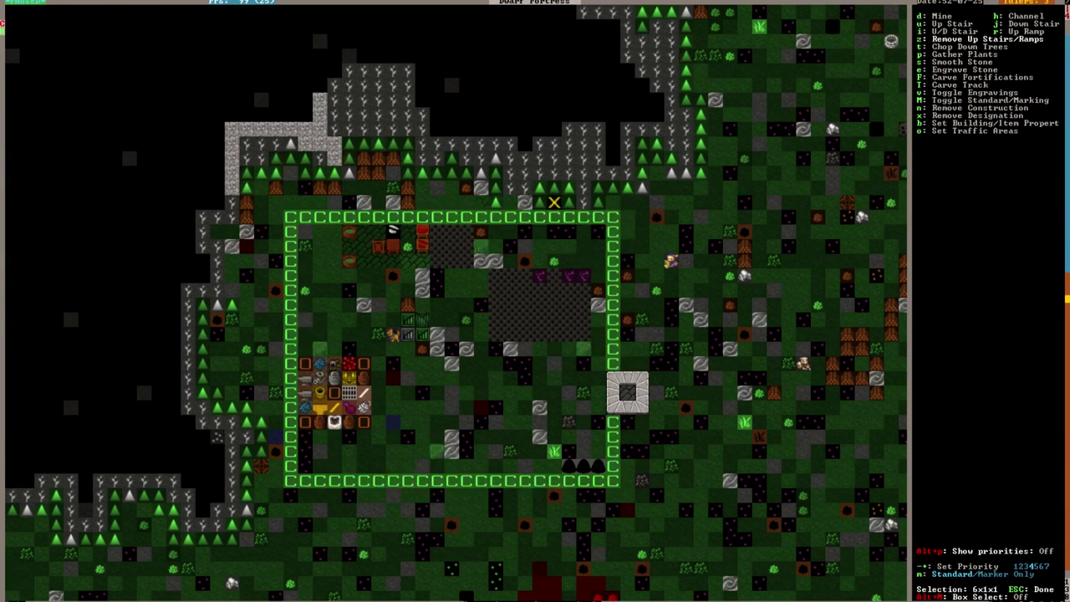
{"action": "key", "text": "Right"}
{"action": "key", "text": "Right"}
{"action": "key", "text": "Right"}
{"action": "key", "text": "Return"}
{"action": "key", "text": "Escape"}
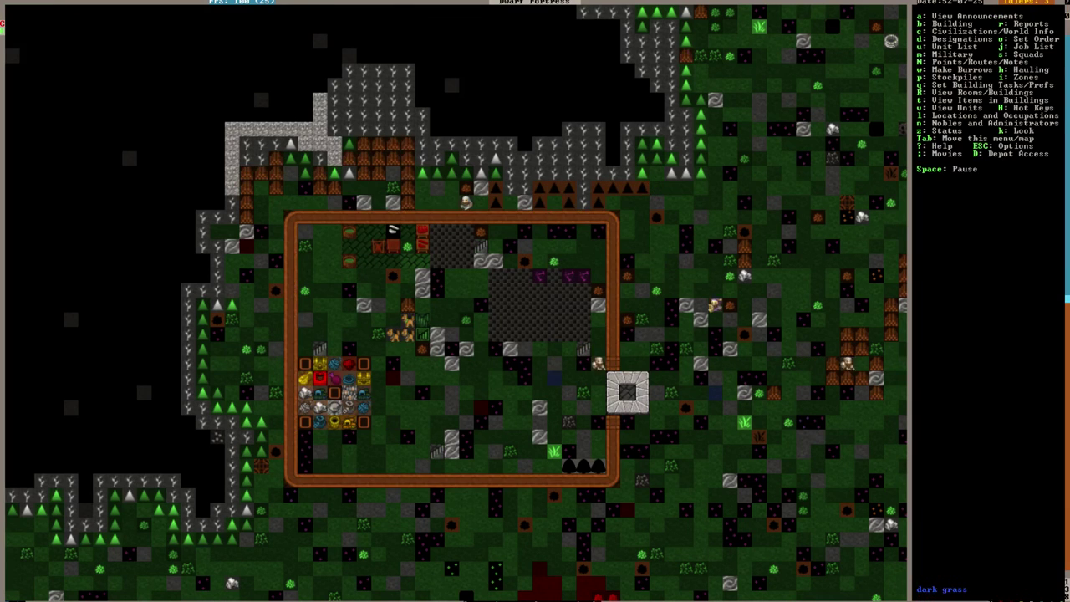
Extend tree felling along the tree line and check the channel designations above
{"action": "key", "text": "d"}
{"action": "key", "text": "t"}
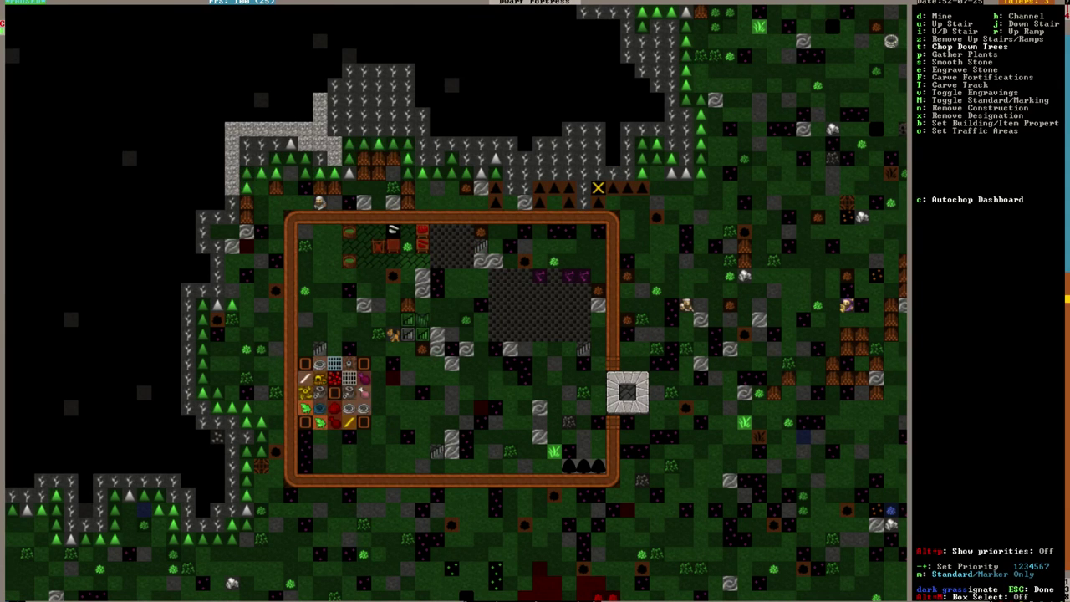
{"action": "key", "text": "Left"}
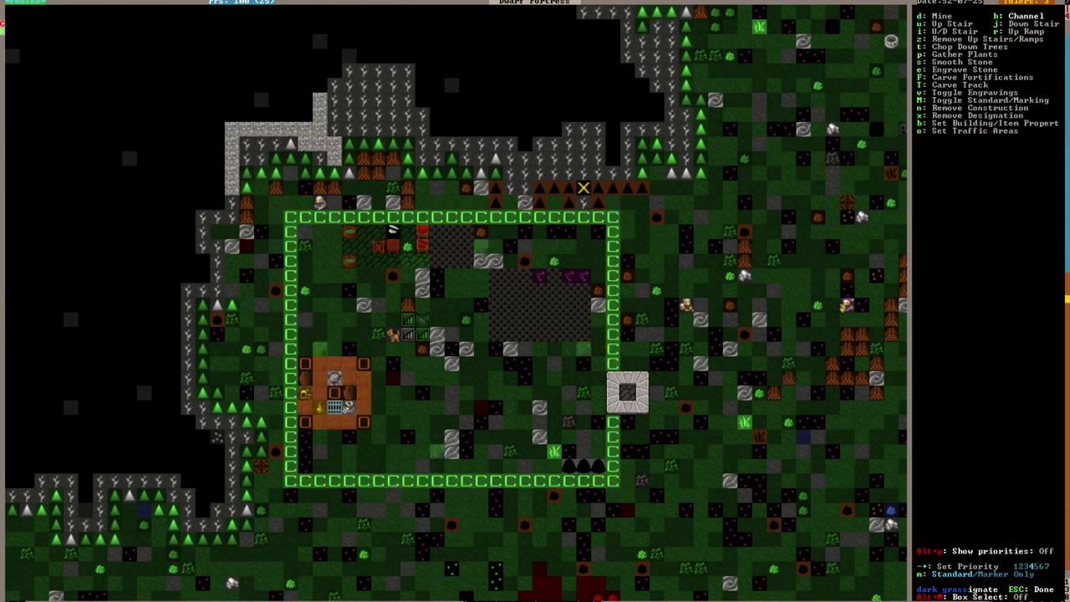
{"action": "key", "text": "shift+period"}
{"action": "key", "text": "Left"}
{"action": "key", "text": "Left"}
{"action": "key", "text": "Left"}
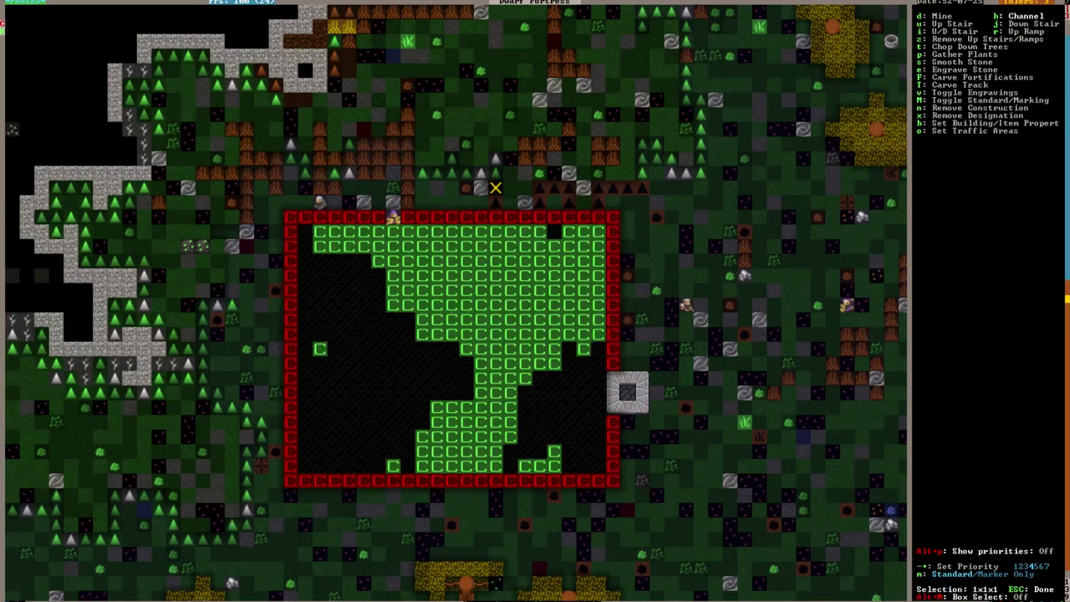
{"action": "key", "text": "Right"}
{"action": "key", "text": "Right"}
{"action": "key", "text": "Right"}
{"action": "key", "text": "Escape"}
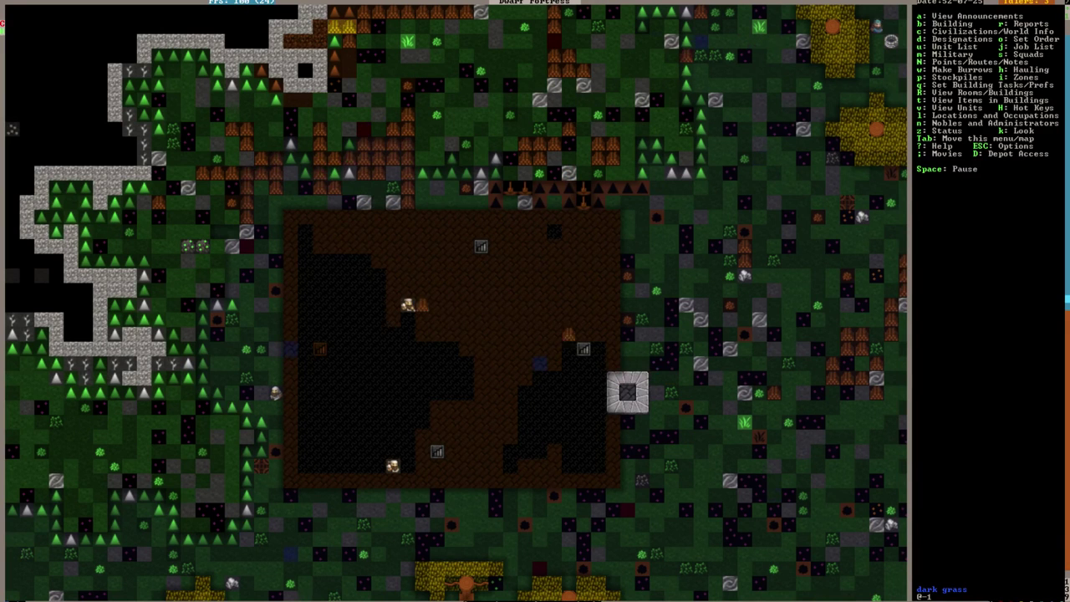
Glance between fortress levels, then bring up the citizens list and select Deathcolony
{"action": "key", "text": "shift+period"}
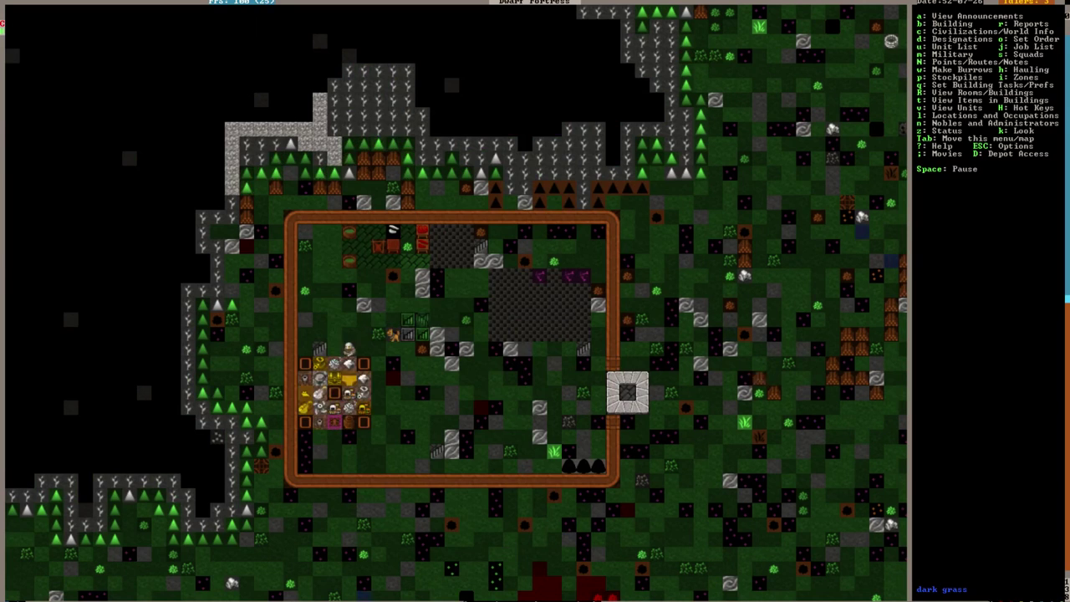
{"action": "key", "text": "shift+comma"}
{"action": "key", "text": "shift+period"}
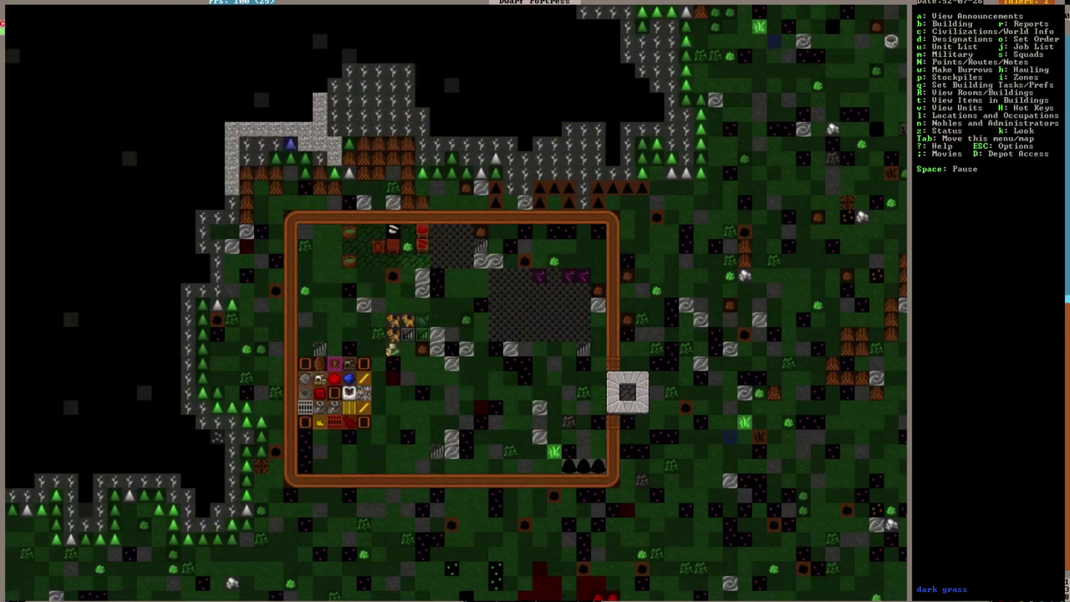
{"action": "key", "text": "u"}
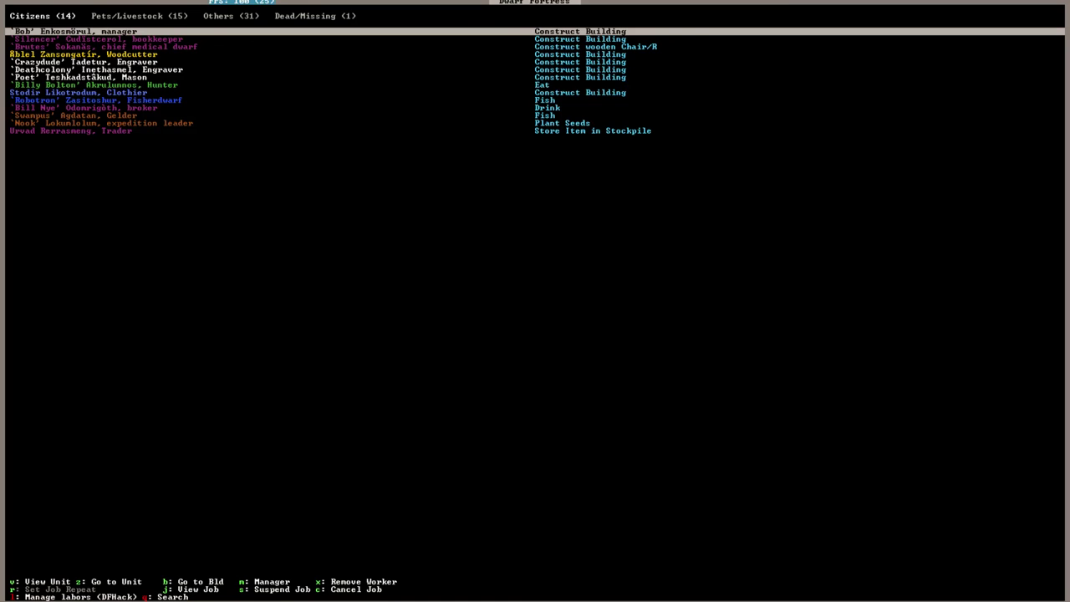
{"action": "key", "text": "Down"}
{"action": "key", "text": "Down"}
{"action": "key", "text": "Down"}
{"action": "key", "text": "Down"}
{"action": "key", "text": "Down"}
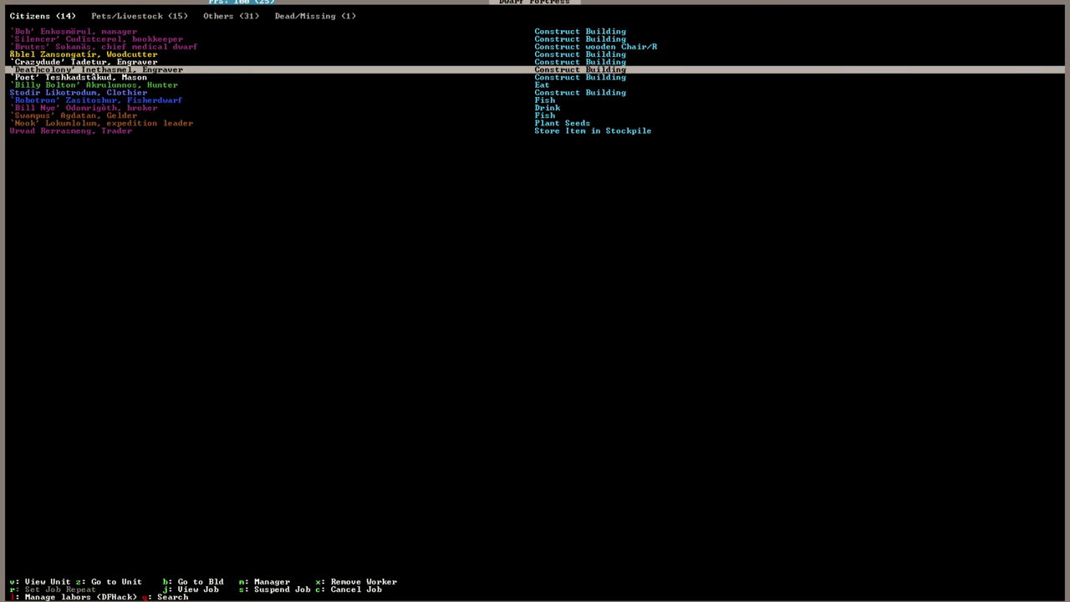
Reload the dwarf list in Dwarf Therapist and nickname Urvad Rerrasmeng 'Sunike'
{"action": "key", "text": "alt+Tab"}
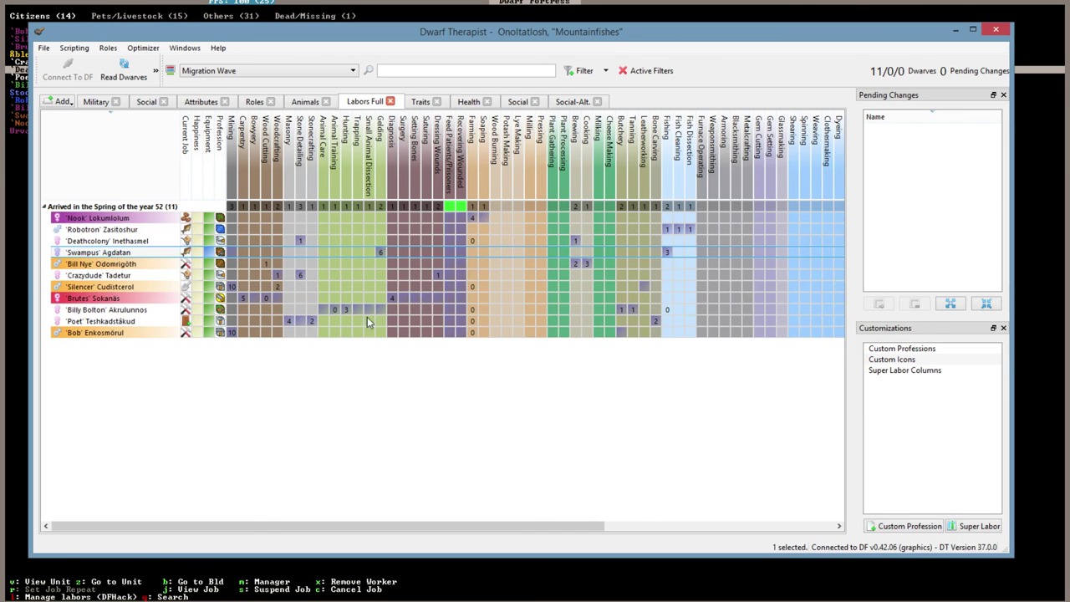
{"action": "left_click", "coordinate": [123, 70]}
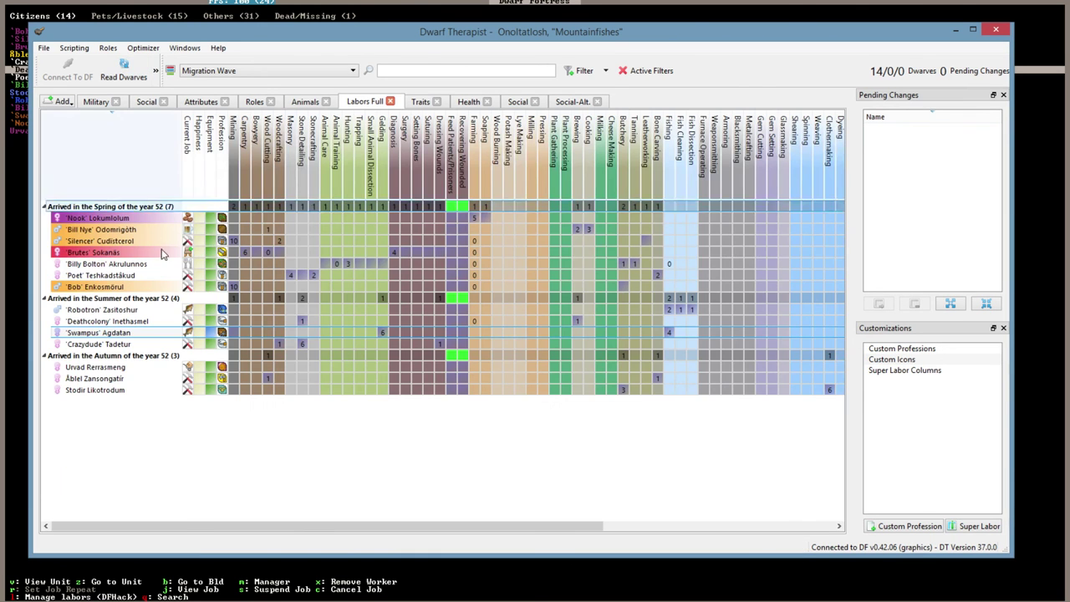
{"action": "left_click", "coordinate": [94, 367]}
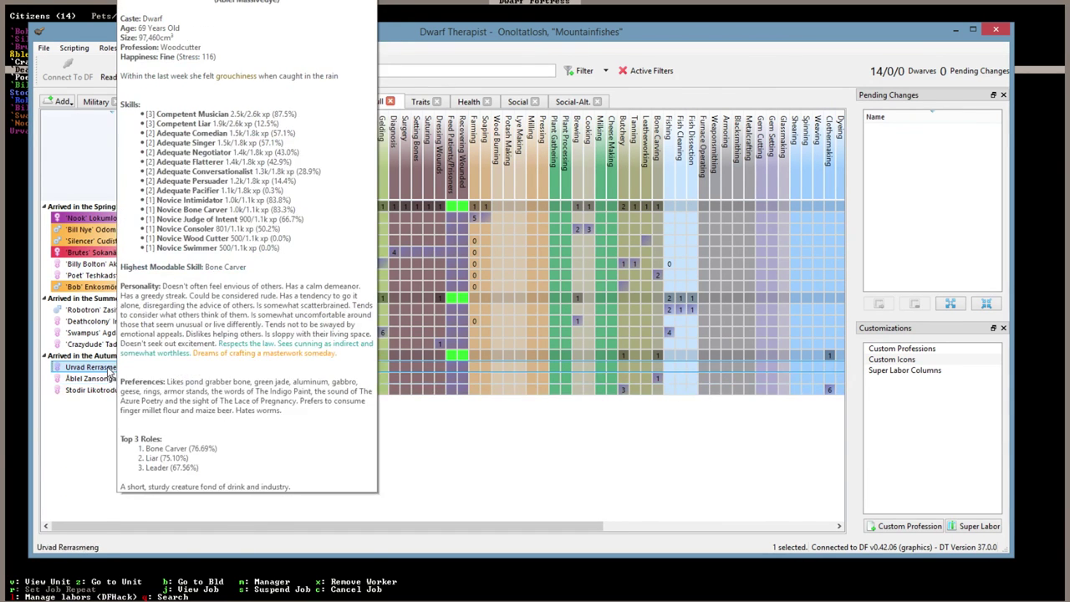
{"action": "right_click", "coordinate": [134, 373]}
{"action": "key", "text": "Escape"}
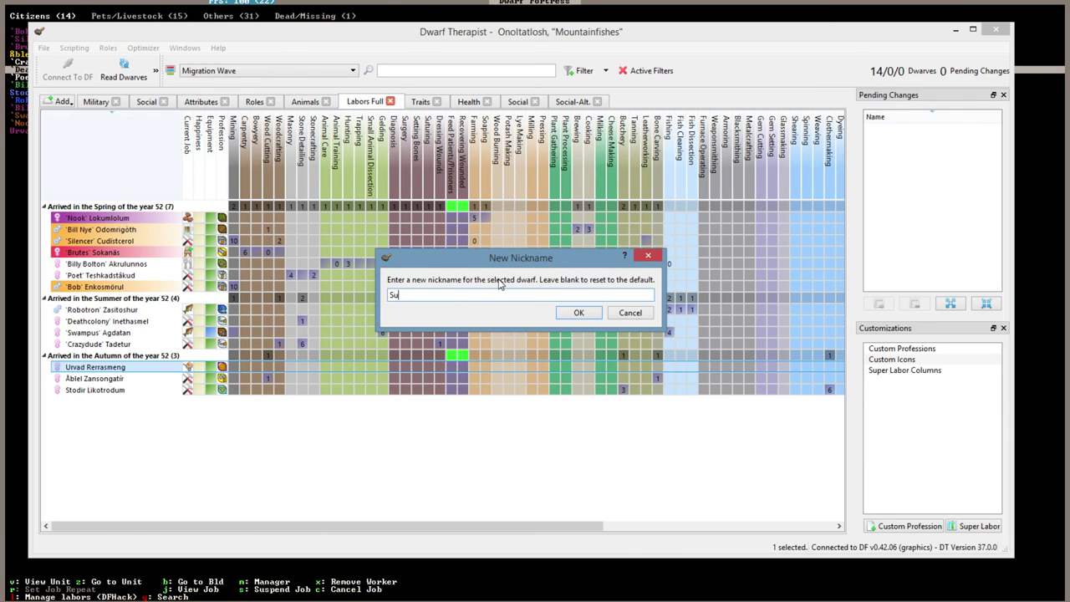
{"action": "key", "text": "Return"}
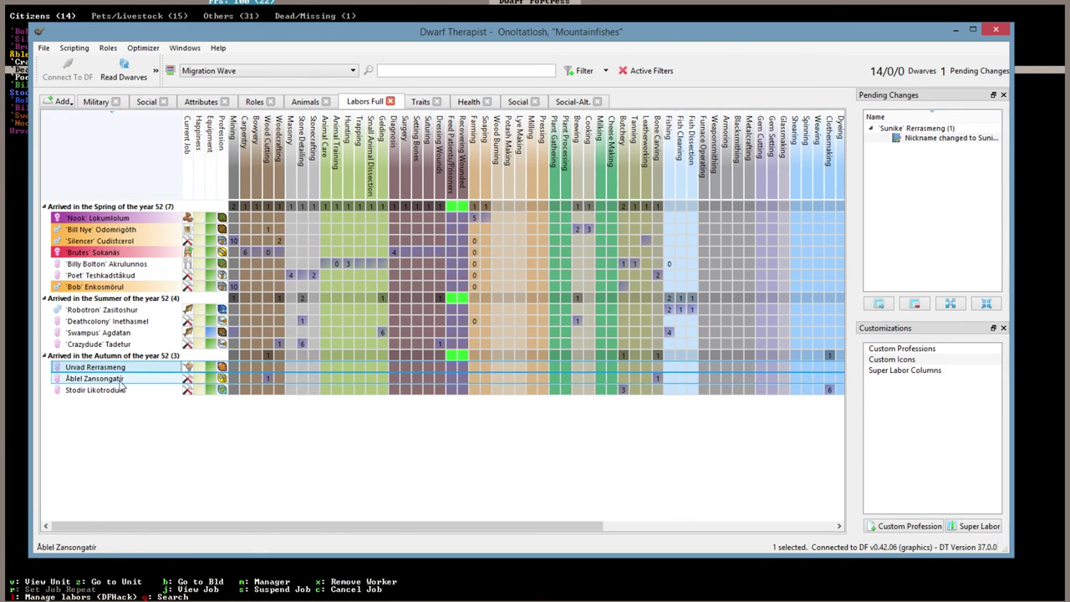
Nickname Äbel Zansongatir 'Sargasm' and Stodir Likotrodum 'Sausage Fingers'
{"action": "right_click", "coordinate": [123, 383]}
{"action": "left_click", "coordinate": [166, 390]}
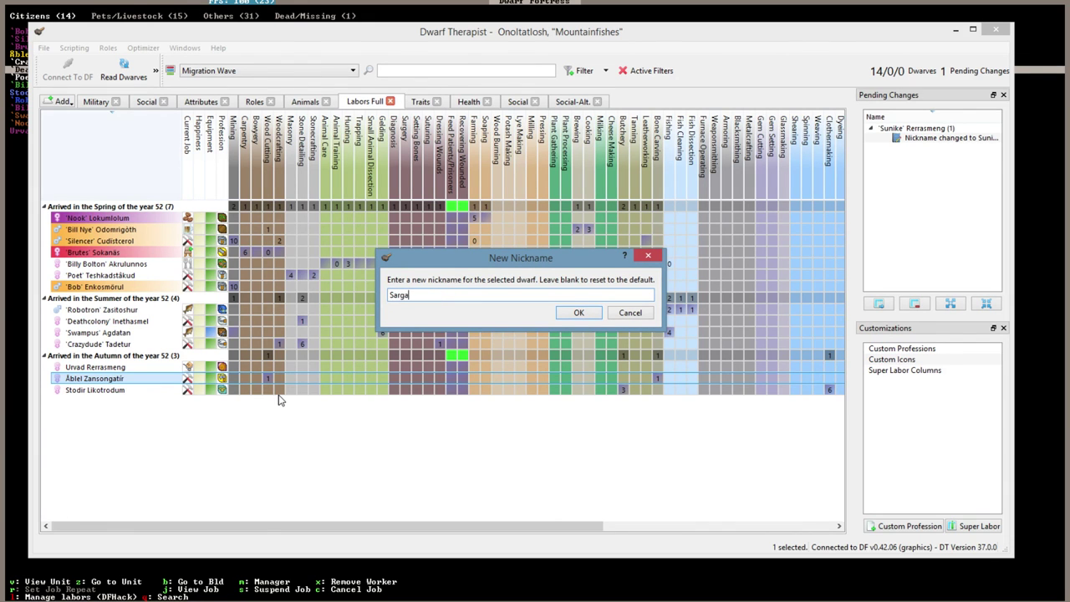
{"action": "key", "text": "Return"}
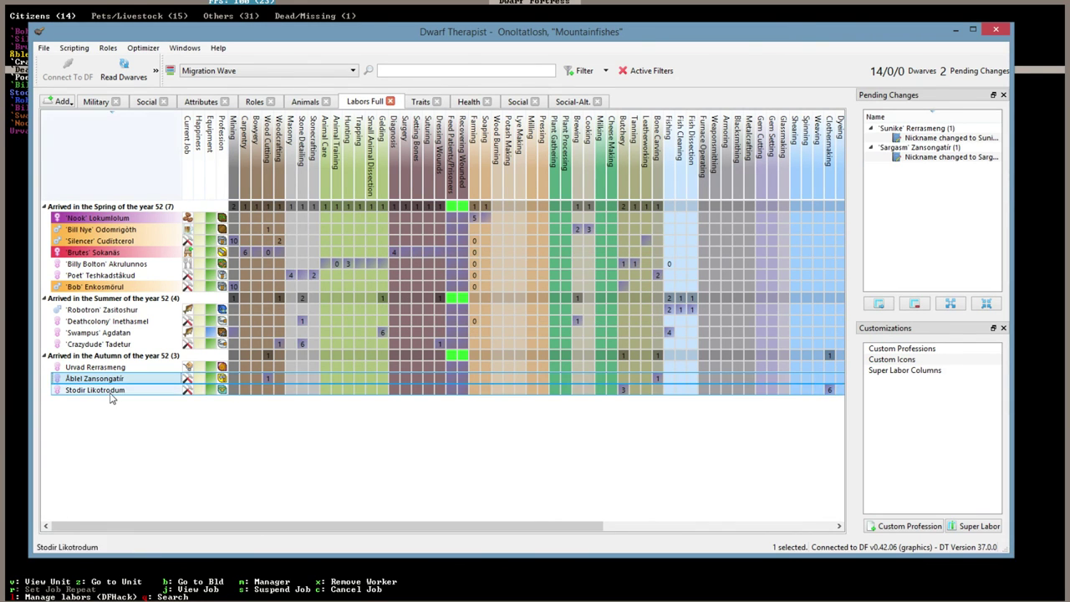
{"action": "right_click", "coordinate": [113, 391]}
{"action": "left_click", "coordinate": [159, 402]}
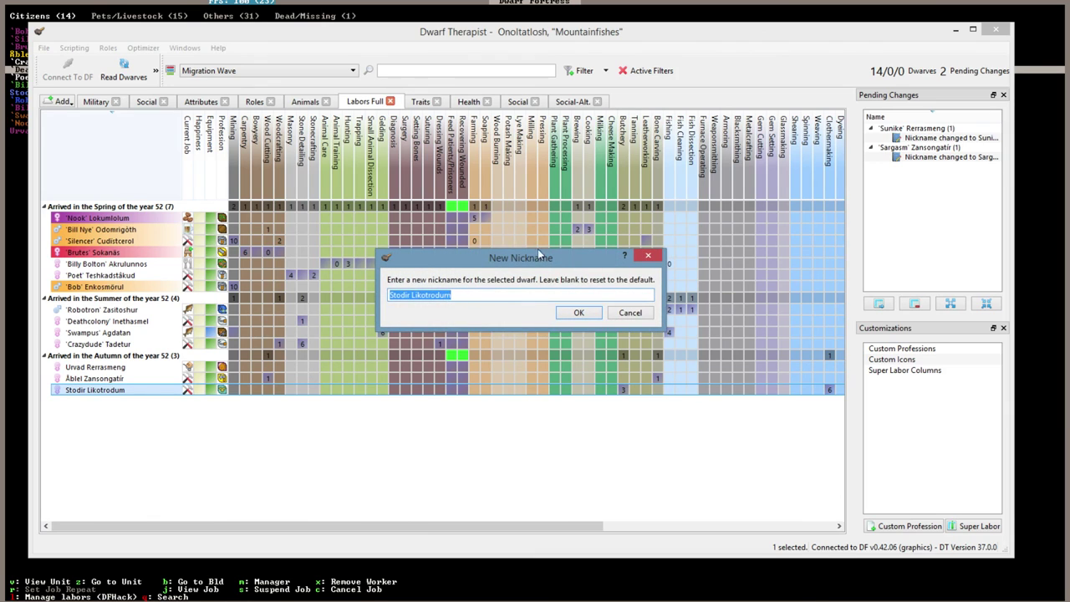
{"action": "type", "text": "Sausag"}
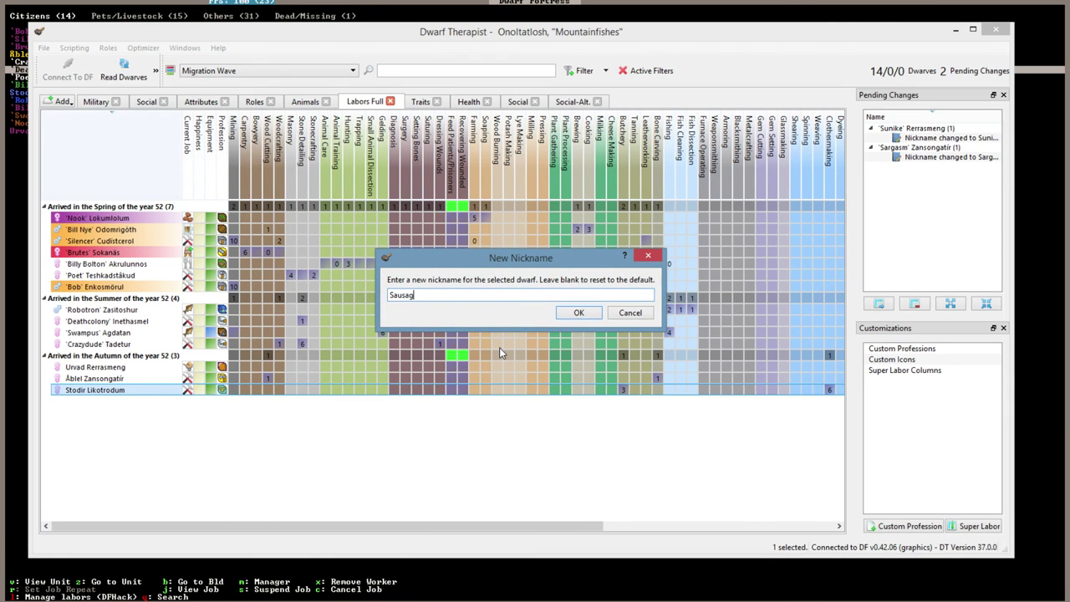
{"action": "type", "text": "e Fingers"}
{"action": "left_click", "coordinate": [579, 312]}
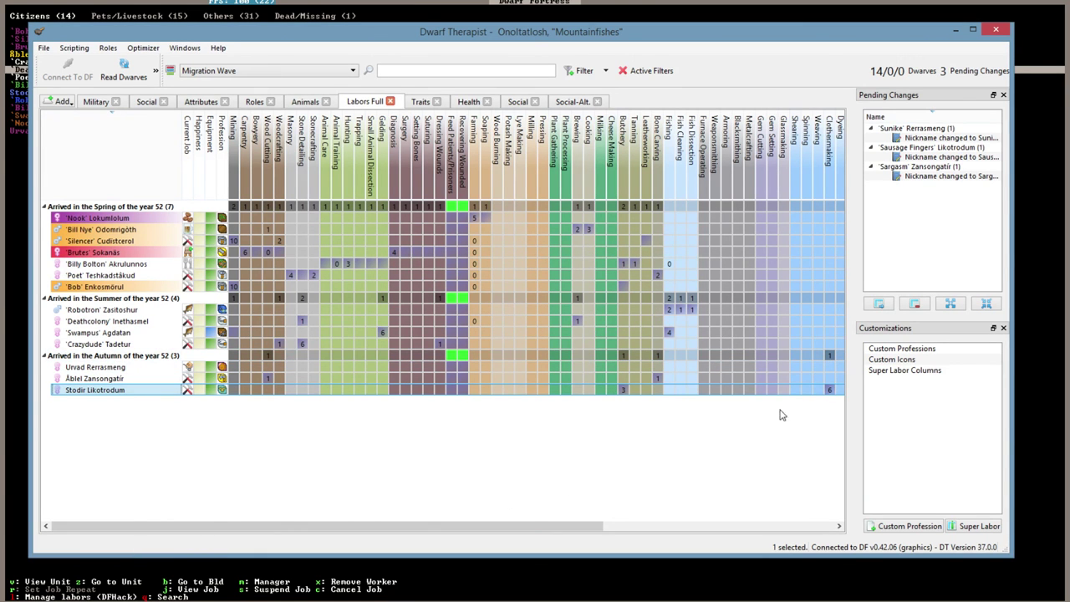
{"action": "left_click_drag", "start_coordinate": [563, 526], "coordinate": [334, 530]}
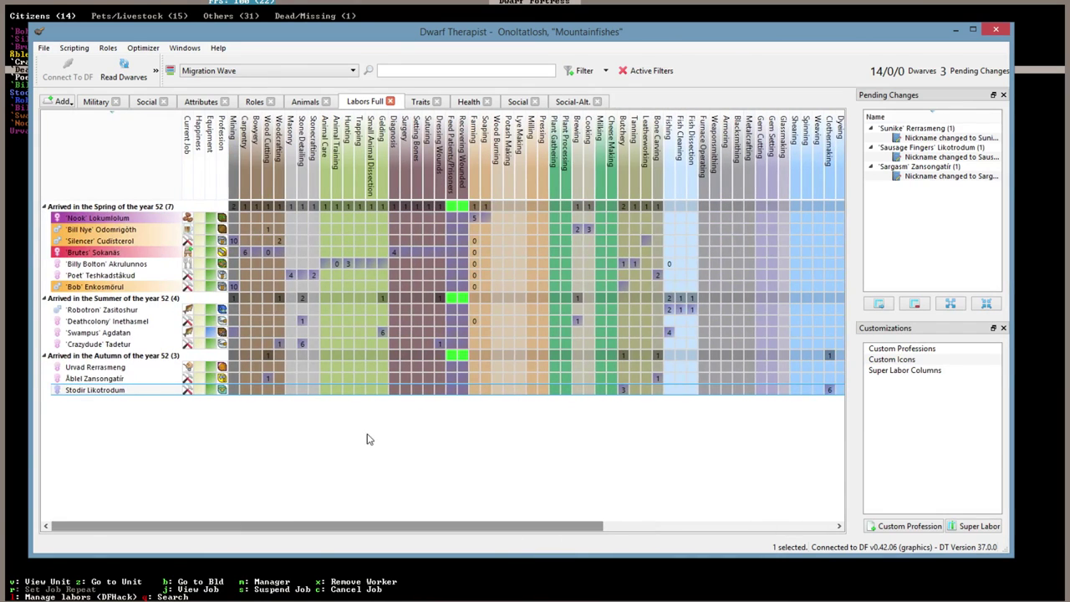
Review Äbel Zansongatir and Urvad Rerrasmeng, then commit the pending nicknames to the game
{"action": "left_click", "coordinate": [94, 379]}
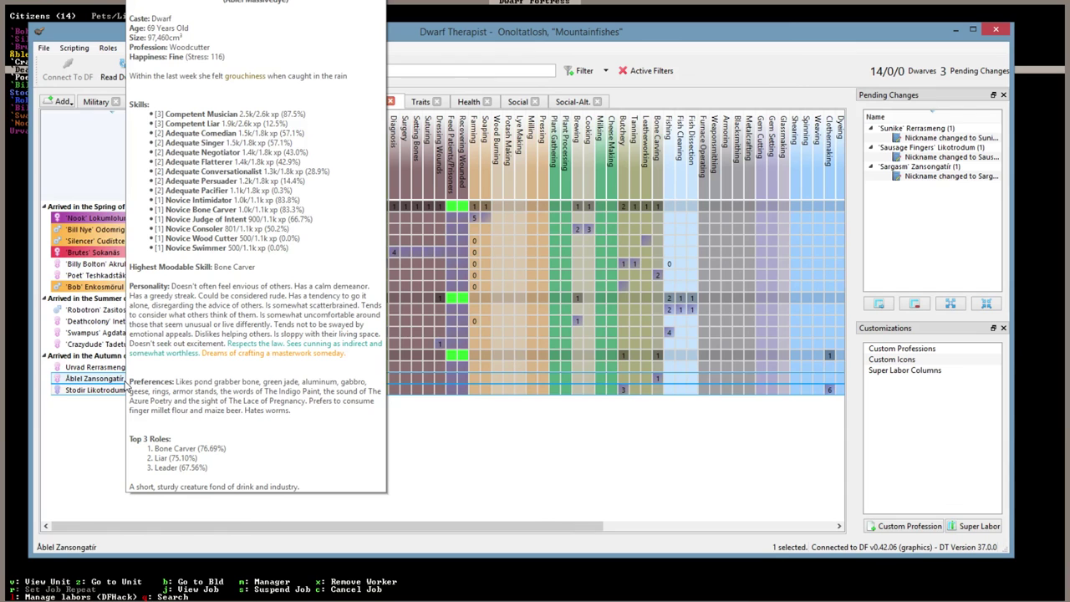
{"action": "left_click_drag", "start_coordinate": [230, 526], "coordinate": [217, 525]}
{"action": "left_click", "coordinate": [94, 367]}
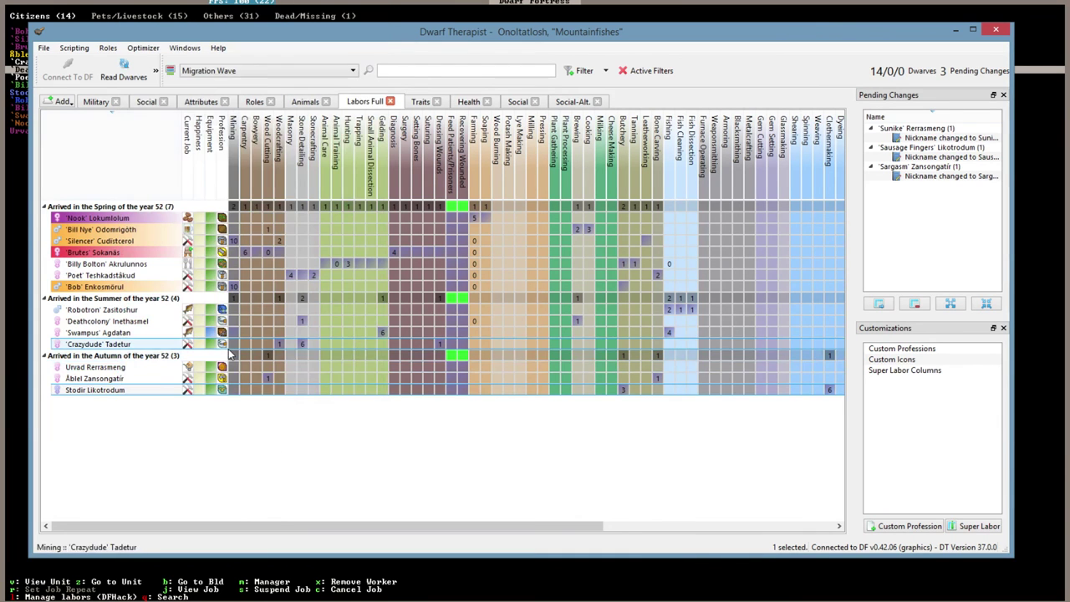
{"action": "mouse_move", "coordinate": [77, 367]}
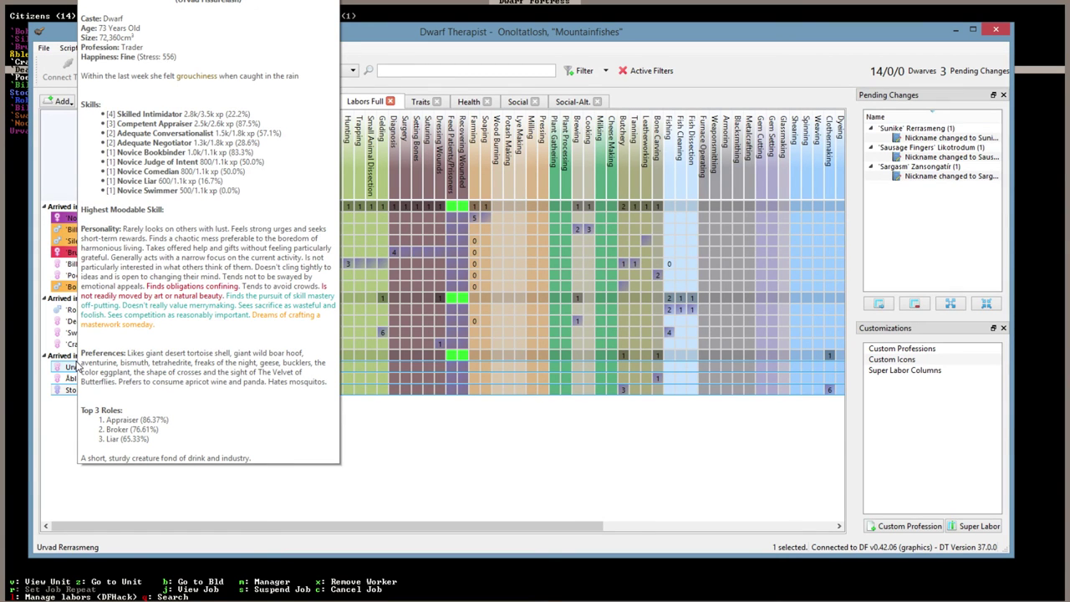
{"action": "left_click", "coordinate": [879, 304]}
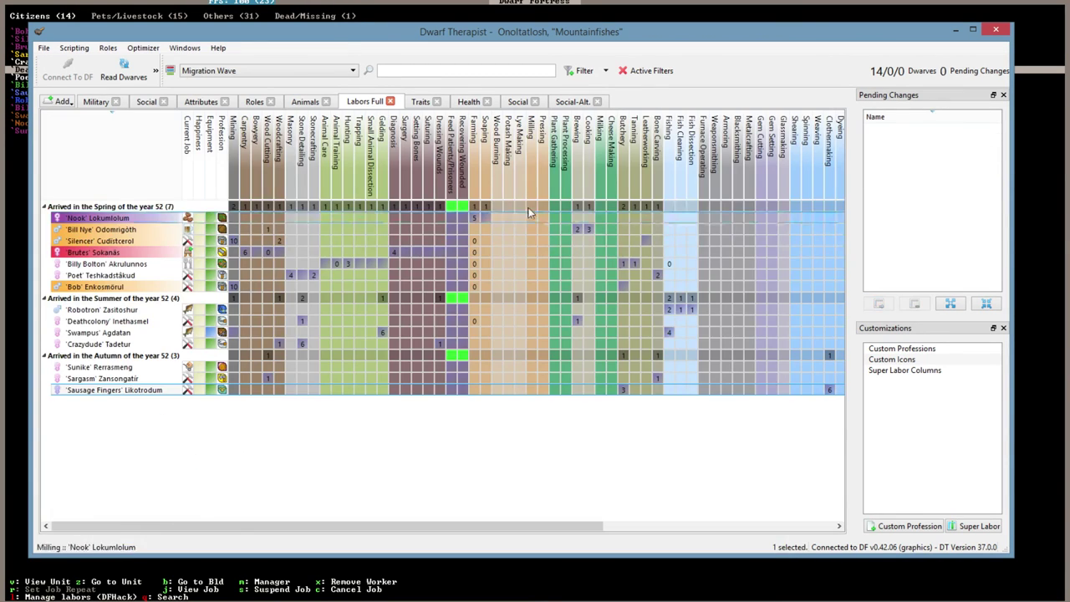
{"action": "key", "text": "alt+Tab"}
{"action": "key", "text": "Escape"}
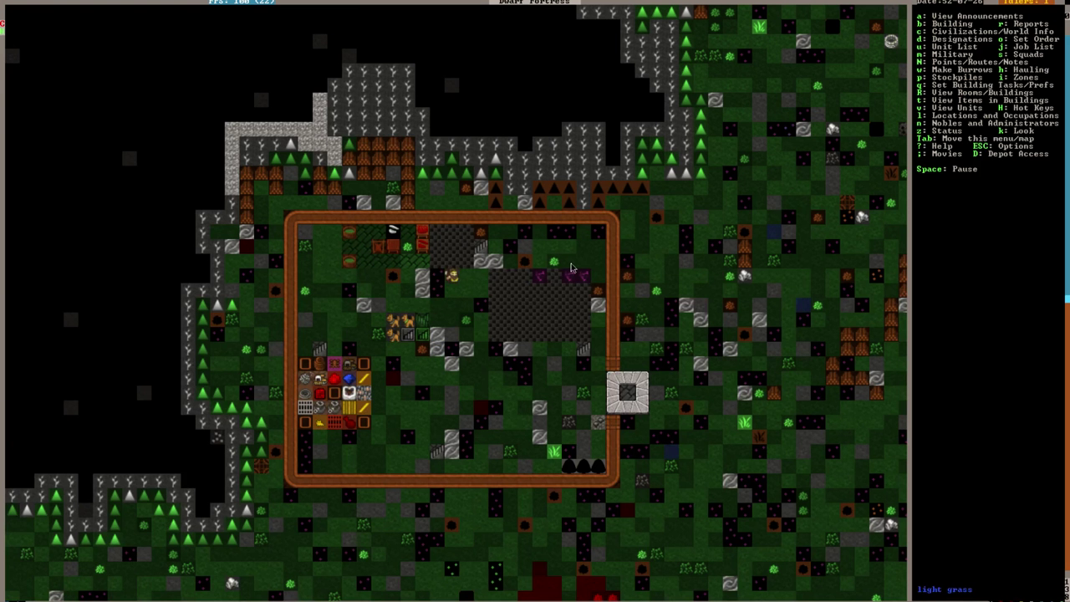
{"action": "scroll", "coordinate": [631, 377], "scroll_direction": "down", "scroll_amount": 1}
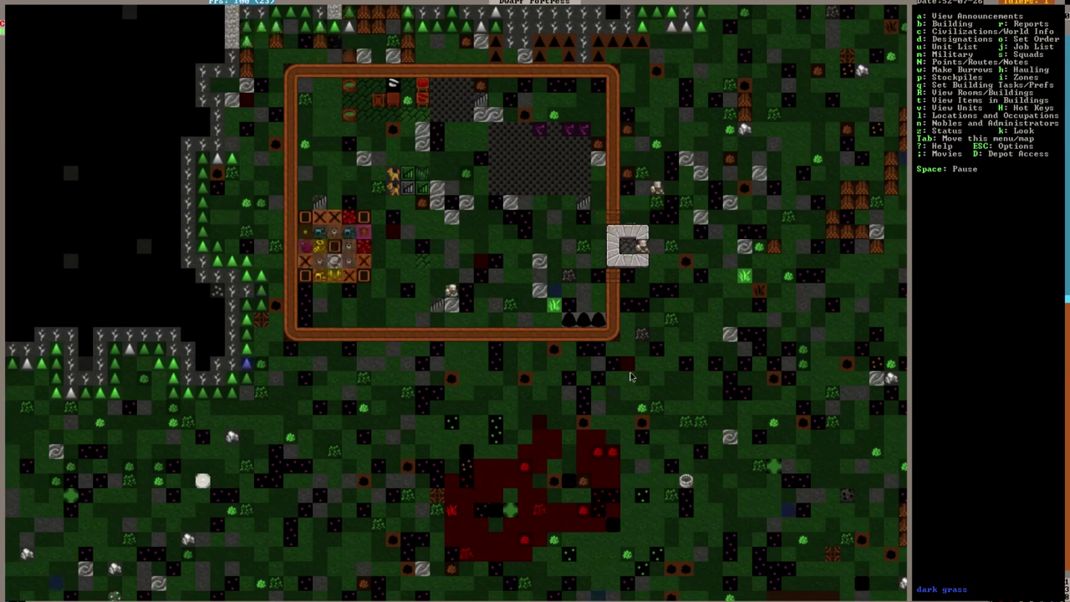
{"action": "key", "text": "shift+Up"}
{"action": "key", "text": "shift+Left"}
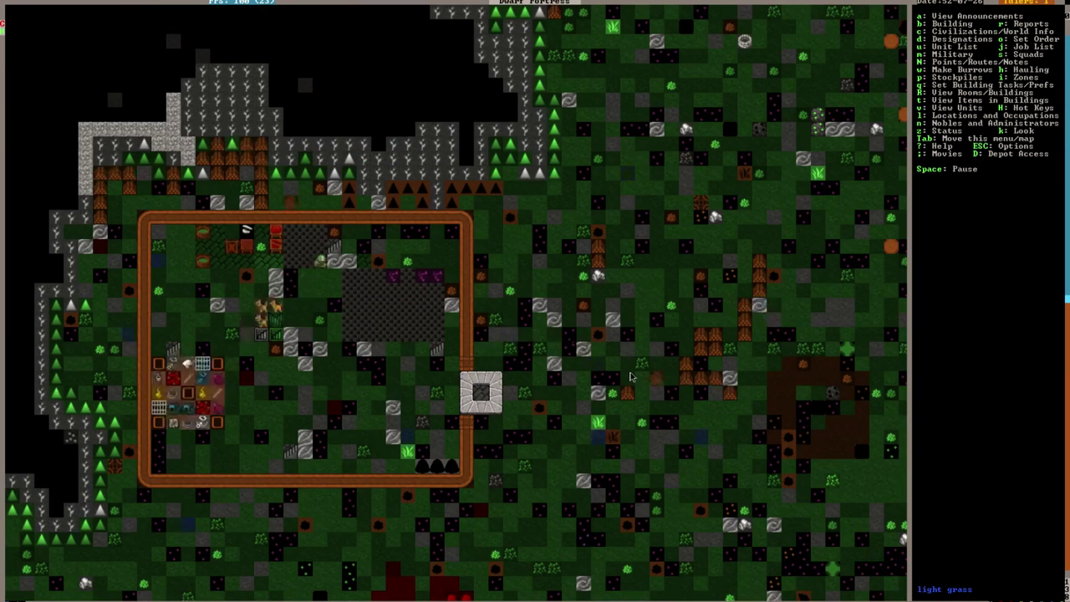
{"action": "scroll", "coordinate": [631, 377], "scroll_direction": "down", "scroll_amount": 1}
{"action": "key", "text": "shift+Down"}
{"action": "scroll", "coordinate": [631, 377], "scroll_direction": "up", "scroll_amount": 1}
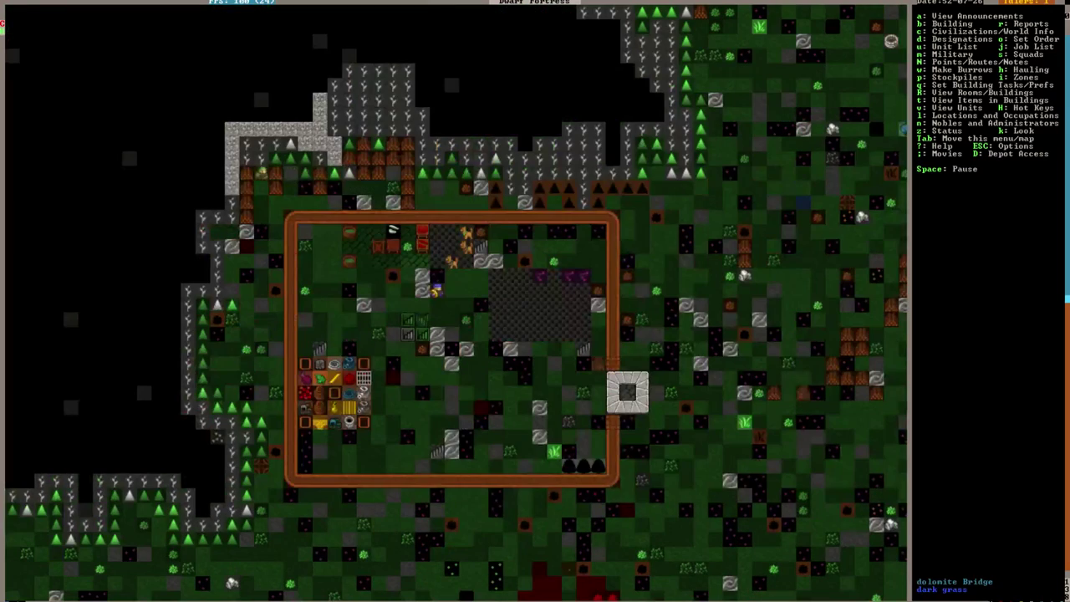
{"action": "key", "text": "greater"}
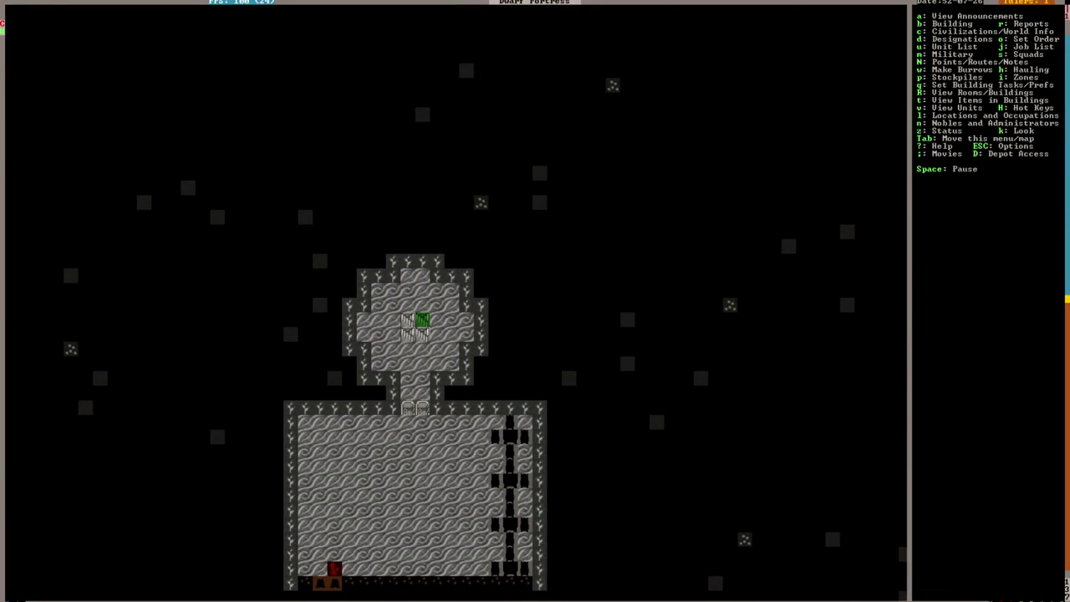
{"action": "key", "text": "shift+Down"}
{"action": "key", "text": "greater"}
{"action": "key", "text": "question"}
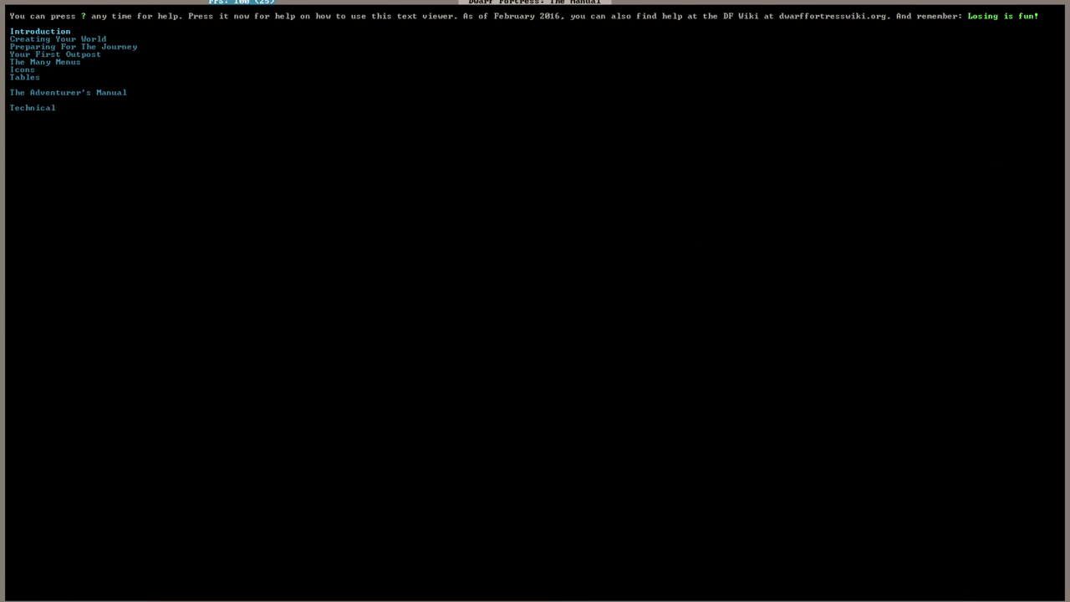
{"action": "key", "text": "Escape"}
{"action": "key", "text": "less"}
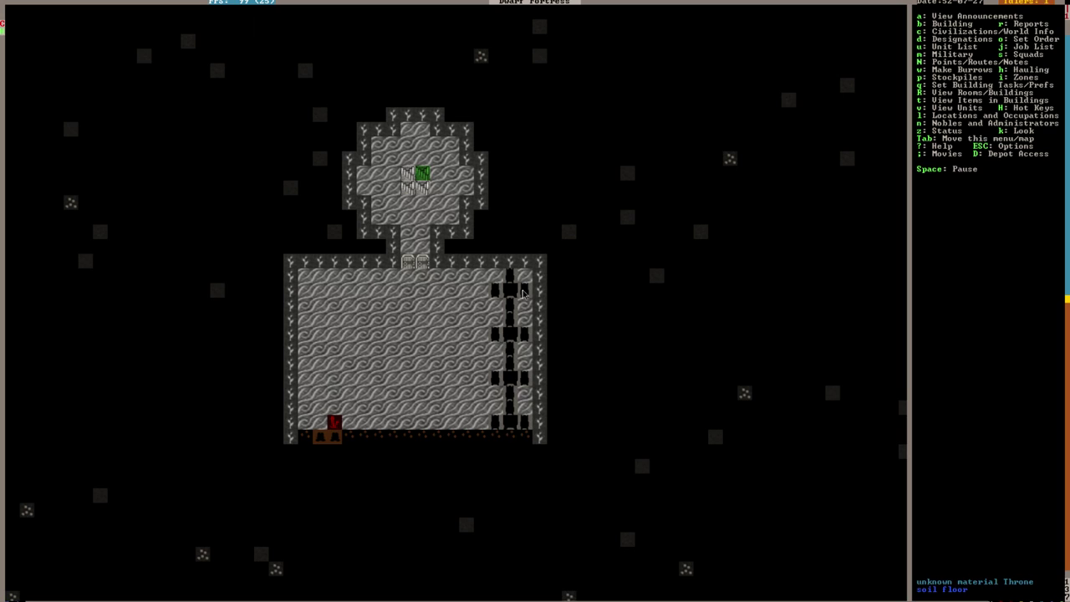
{"action": "key", "text": "less"}
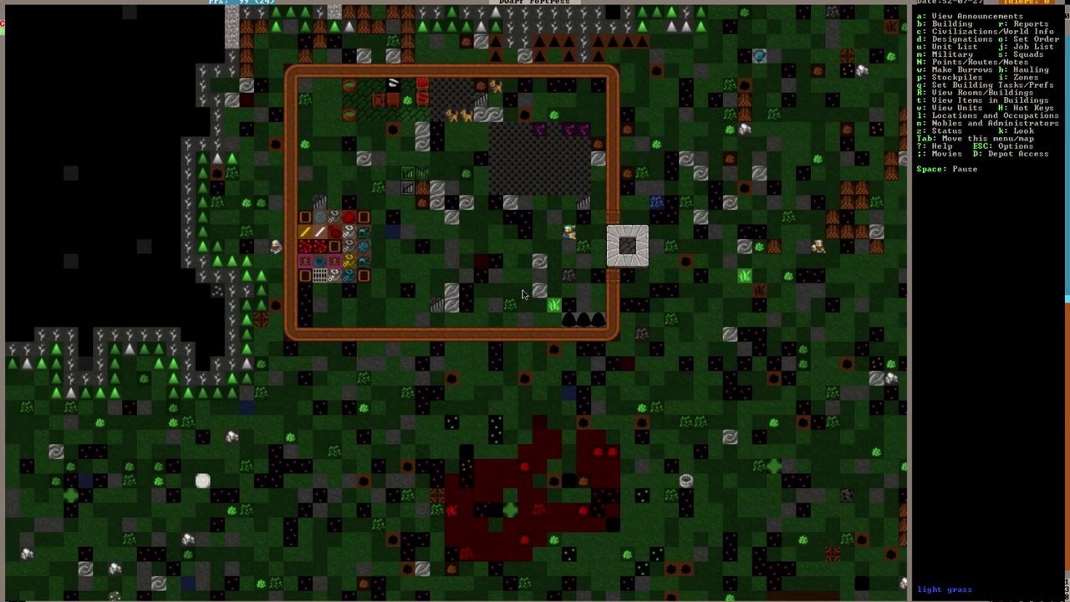
{"action": "scroll", "coordinate": [522, 292], "scroll_direction": "down", "scroll_amount": 1}
{"action": "key", "text": "shift+Right"}
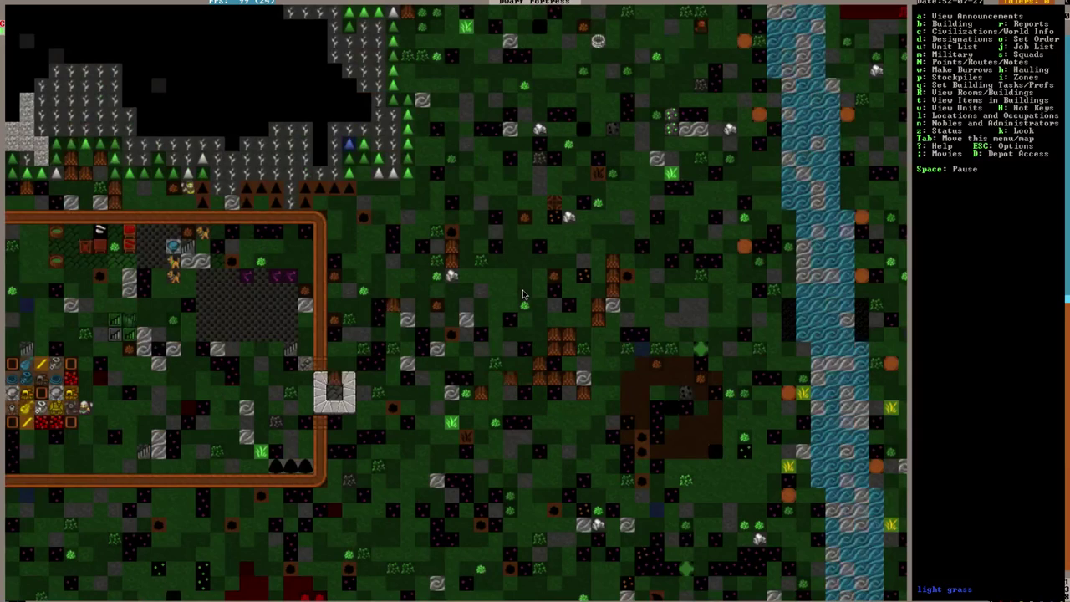
{"action": "scroll", "coordinate": [523, 293], "scroll_direction": "up", "scroll_amount": 1}
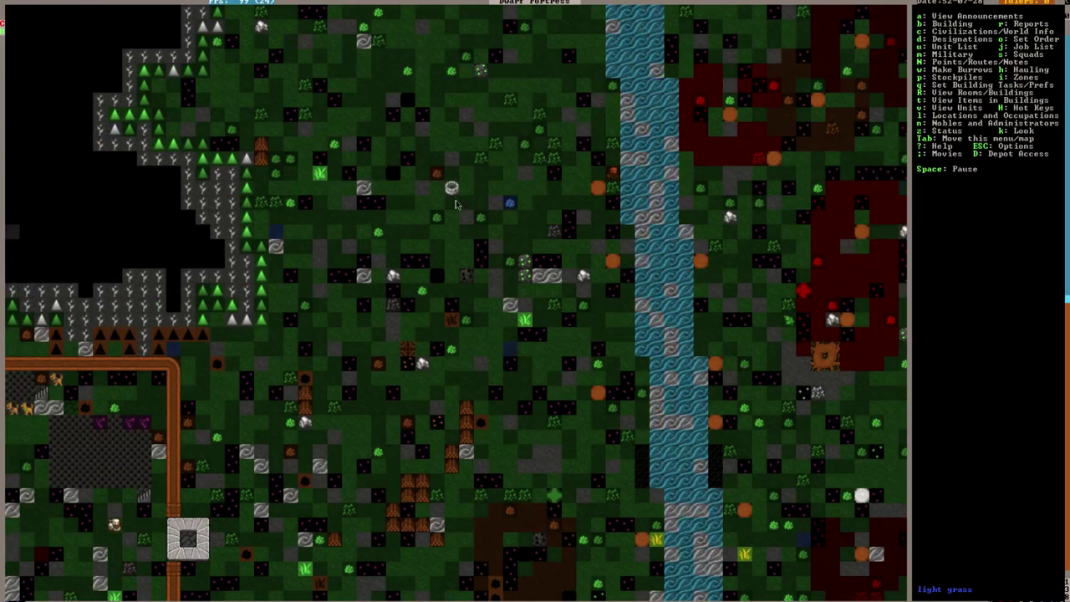
{"action": "key", "text": "k"}
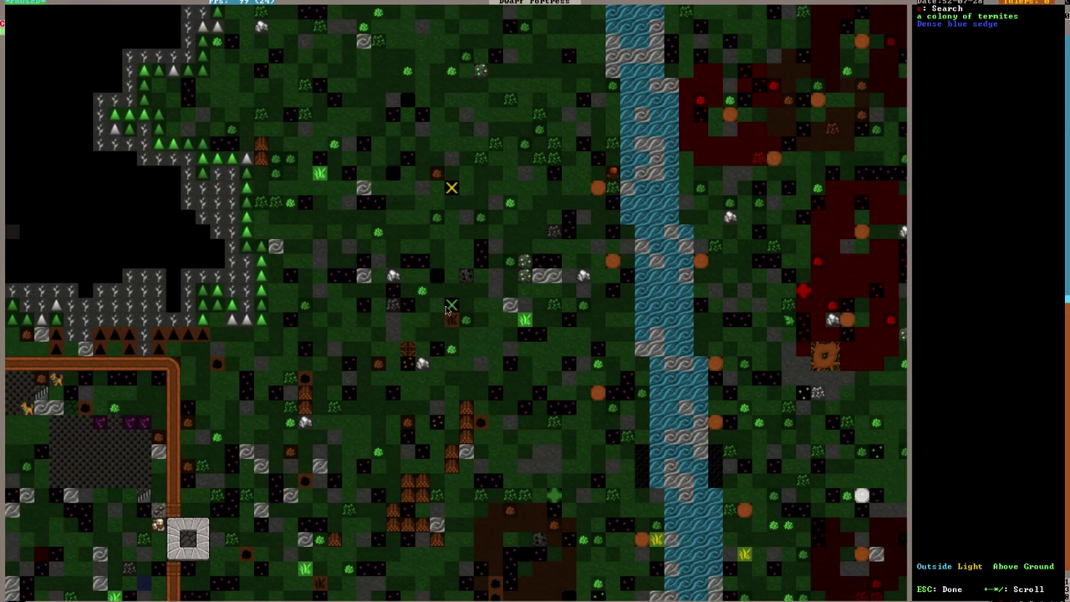
{"action": "key", "text": "Escape"}
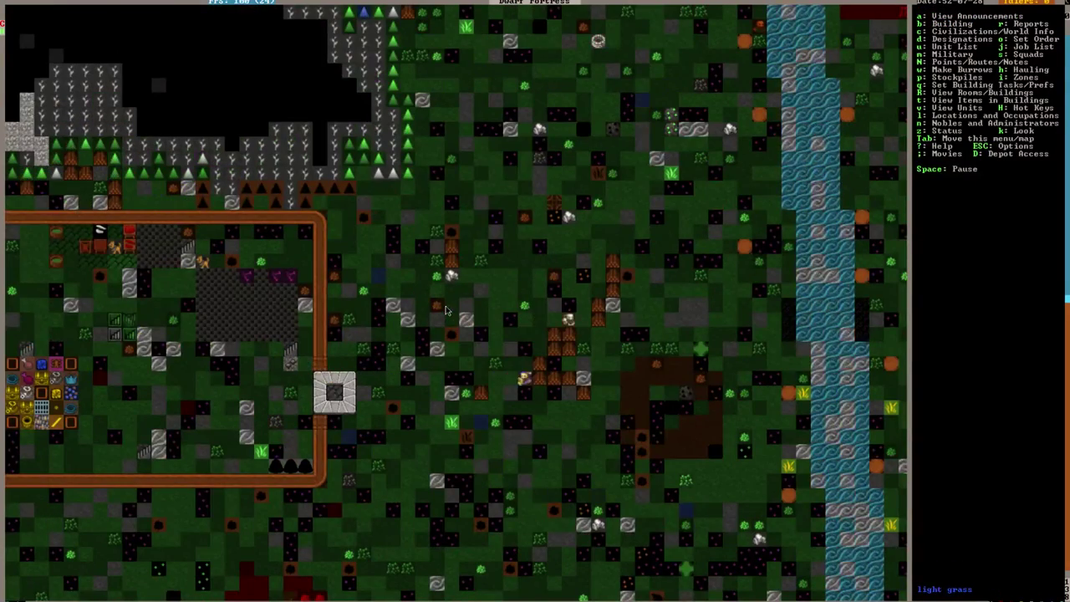